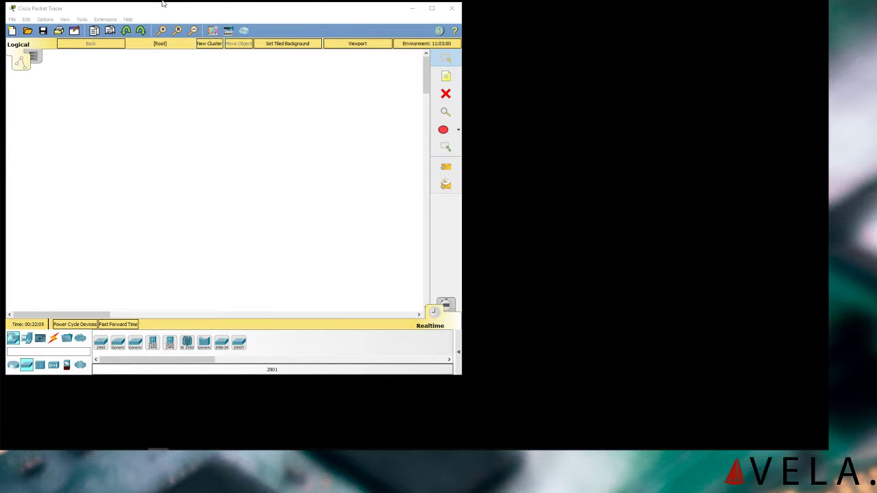
- Add a 2960-24TT switch to the upper-left area of the empty logical workspace
{"action": "left_click_drag", "start_coordinate": [159, 12], "coordinate": [165, 13]}
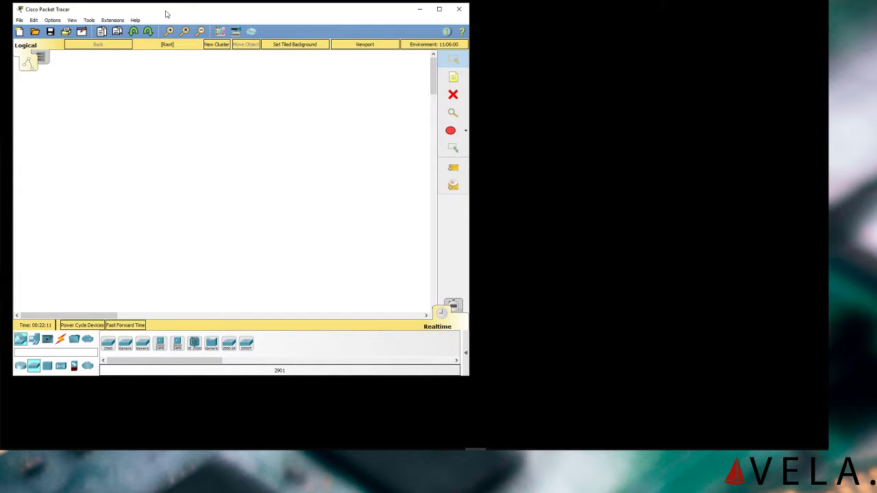
{"action": "left_click_drag", "start_coordinate": [238, 11], "coordinate": [249, 13]}
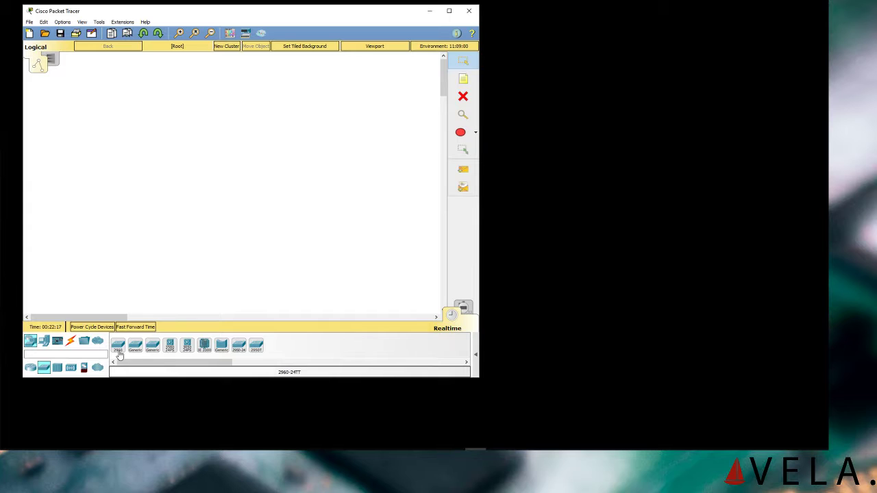
{"action": "left_click_drag", "start_coordinate": [120, 352], "coordinate": [96, 125]}
{"action": "mouse_move", "coordinate": [95, 130]}
{"action": "left_click_drag", "start_coordinate": [97, 123], "coordinate": [103, 150]}
{"action": "left_click_drag", "start_coordinate": [92, 142], "coordinate": [118, 137]}
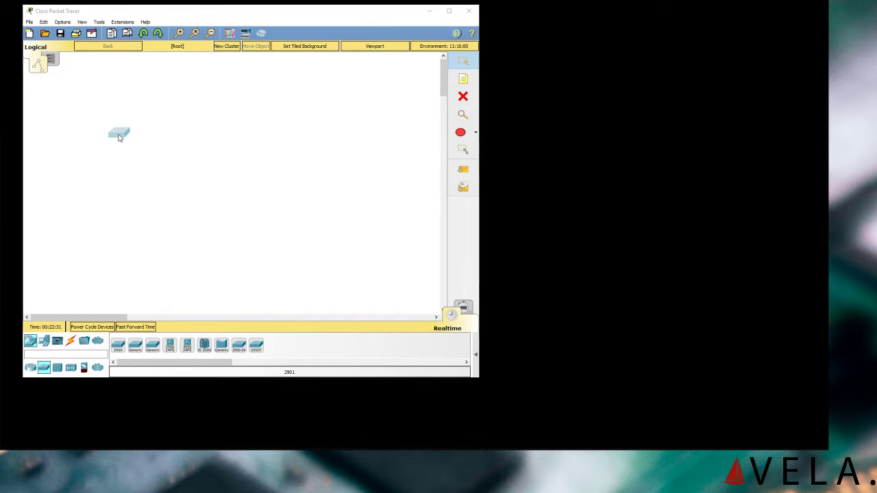
- Open the switch's device window, place it beside the workspace window, and enlarge both windows
{"action": "left_click", "coordinate": [118, 137]}
{"action": "left_click_drag", "start_coordinate": [425, 101], "coordinate": [636, 36]}
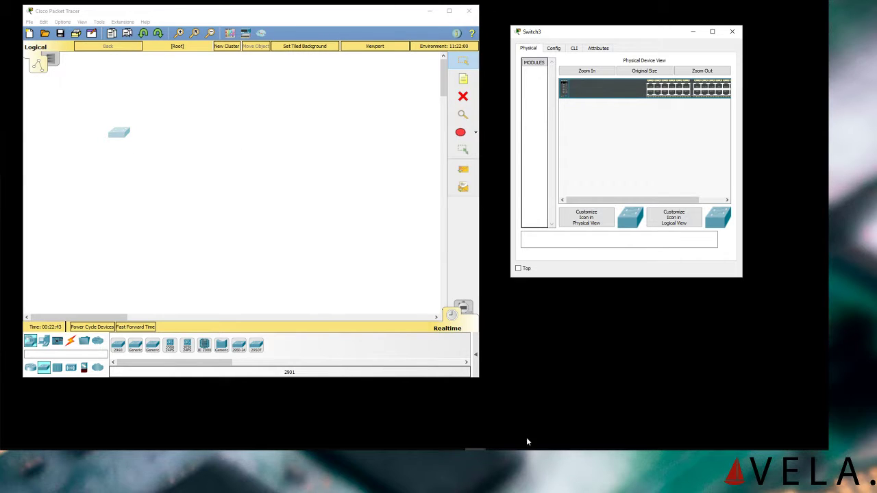
{"action": "left_click_drag", "start_coordinate": [97, 10], "coordinate": [77, 8]}
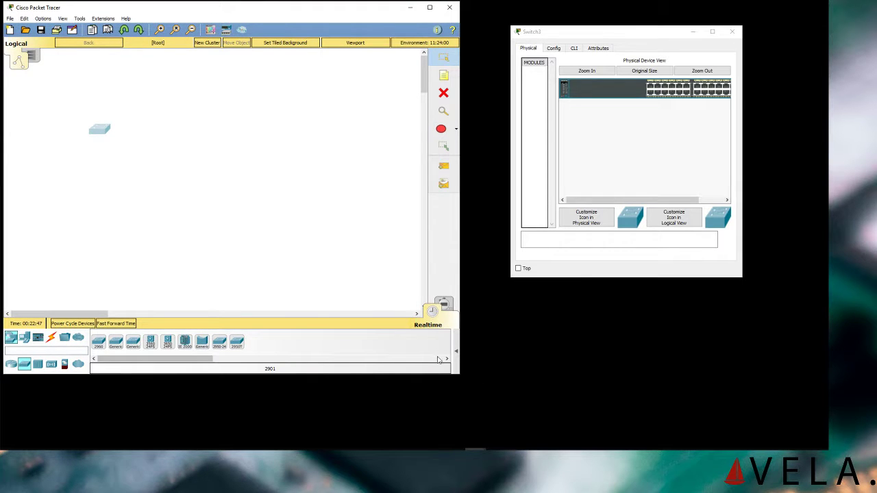
{"action": "left_click_drag", "start_coordinate": [458, 374], "coordinate": [528, 405]}
{"action": "left_click_drag", "start_coordinate": [596, 36], "coordinate": [614, 15]}
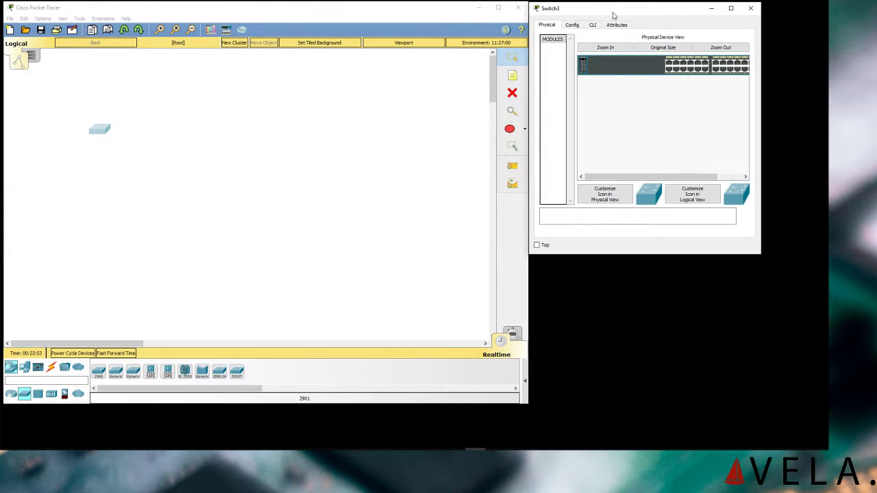
{"action": "left_click_drag", "start_coordinate": [760, 253], "coordinate": [823, 254]}
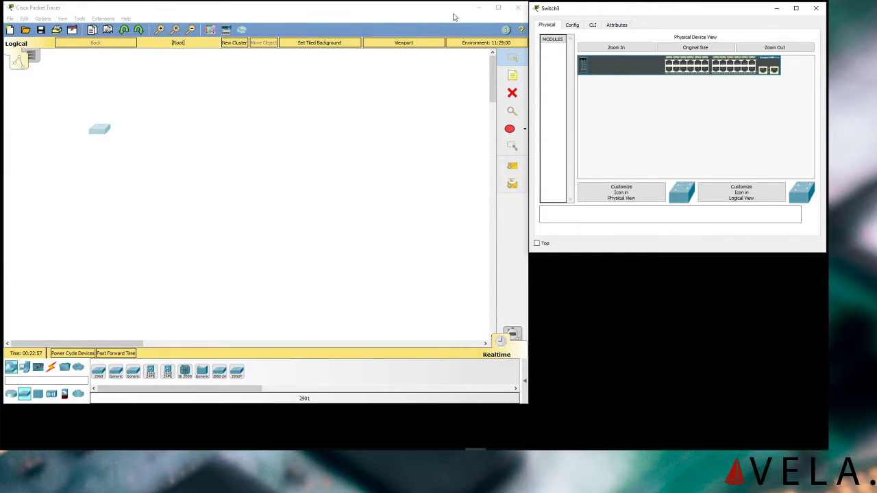
- Magnify the switch's front panel in its physical device view
{"action": "left_click", "coordinate": [784, 53]}
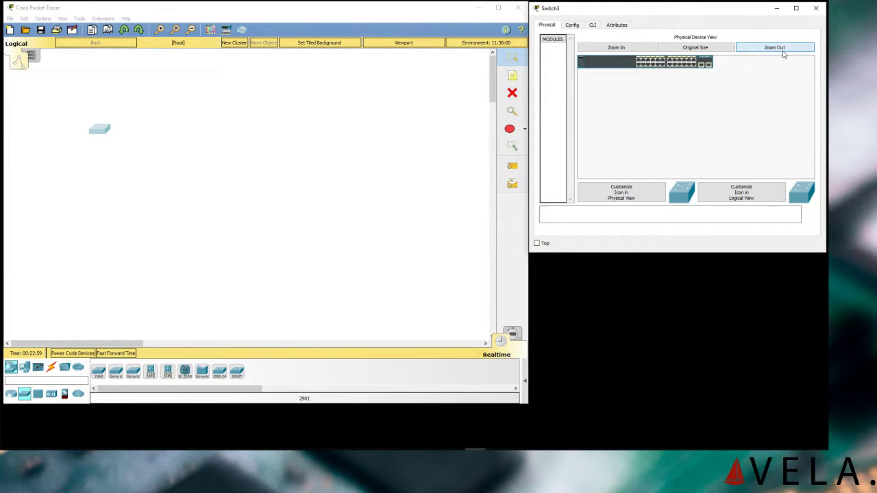
{"action": "left_click", "coordinate": [617, 48]}
{"action": "left_click", "coordinate": [617, 48]}
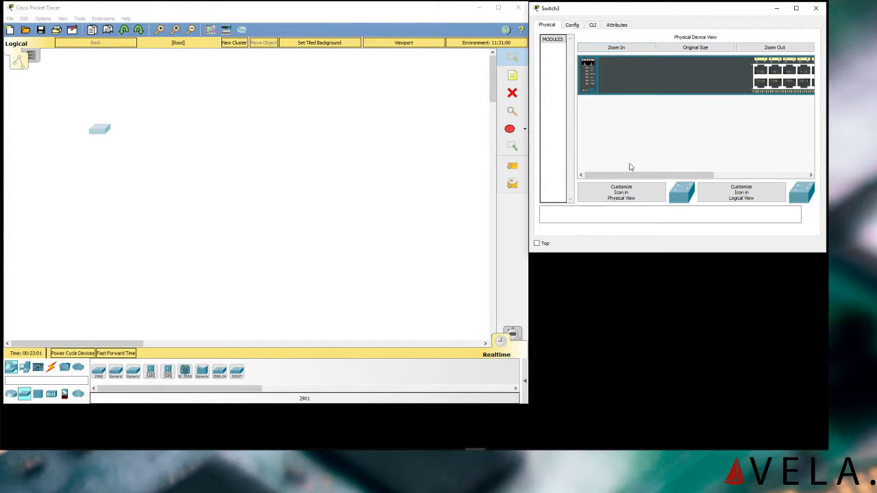
- Shift the switch slightly in the logical workspace and return to its device window
{"action": "left_click_drag", "start_coordinate": [96, 131], "coordinate": [92, 114]}
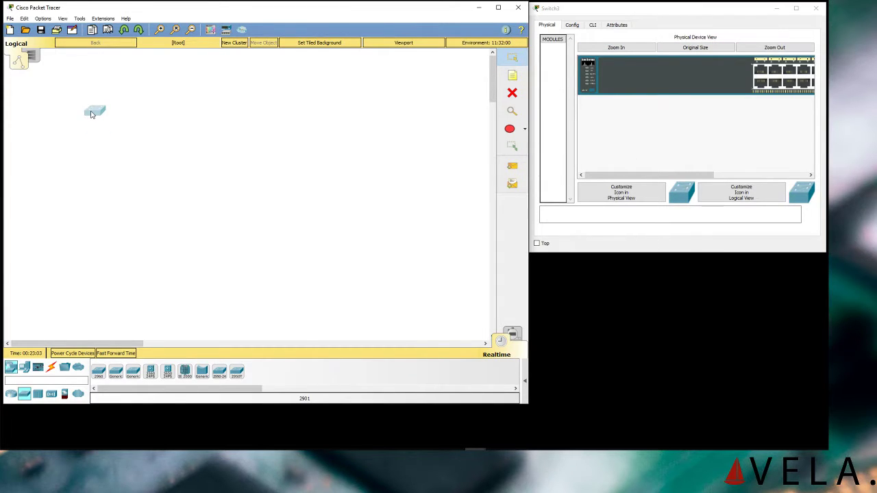
{"action": "mouse_move", "coordinate": [94, 114]}
{"action": "mouse_move", "coordinate": [97, 112]}
{"action": "left_mouse_down"}
{"action": "mouse_move", "coordinate": [108, 143]}
{"action": "mouse_move", "coordinate": [217, 171]}
{"action": "mouse_move", "coordinate": [89, 122]}
{"action": "left_mouse_up"}
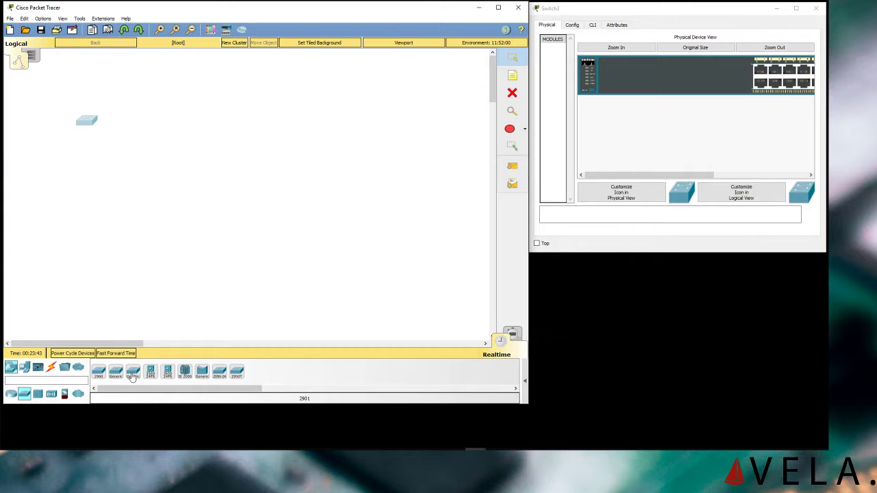
{"action": "left_click", "coordinate": [646, 104]}
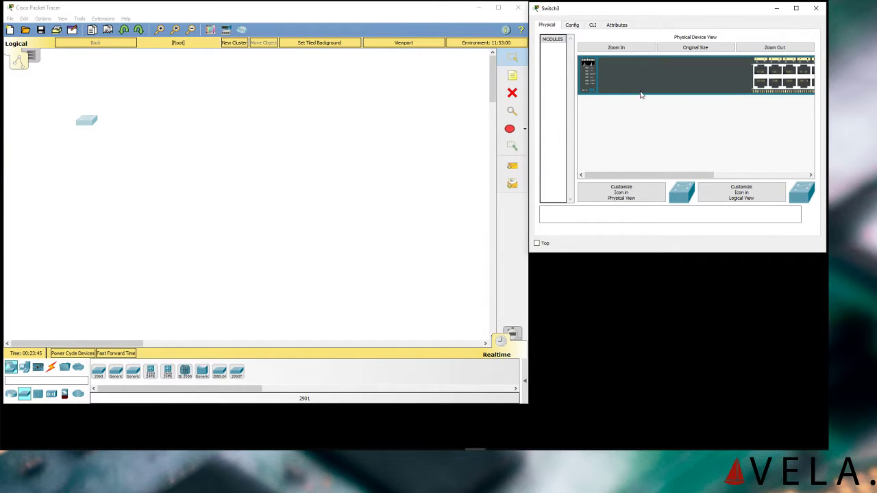
{"action": "left_click", "coordinate": [85, 123]}
{"action": "left_click", "coordinate": [641, 92]}
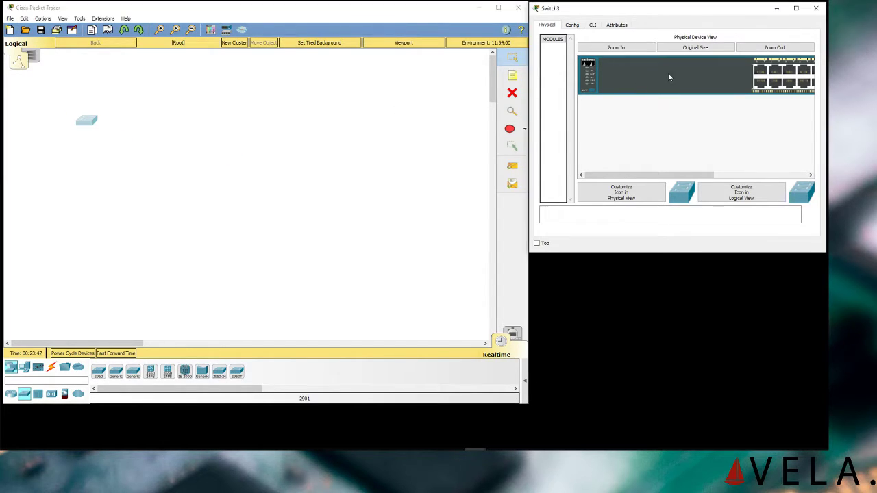
- Examine the switch's front panel from the status LEDs across to the uplink ports at the far end
{"action": "left_click_drag", "start_coordinate": [616, 175], "coordinate": [760, 166]}
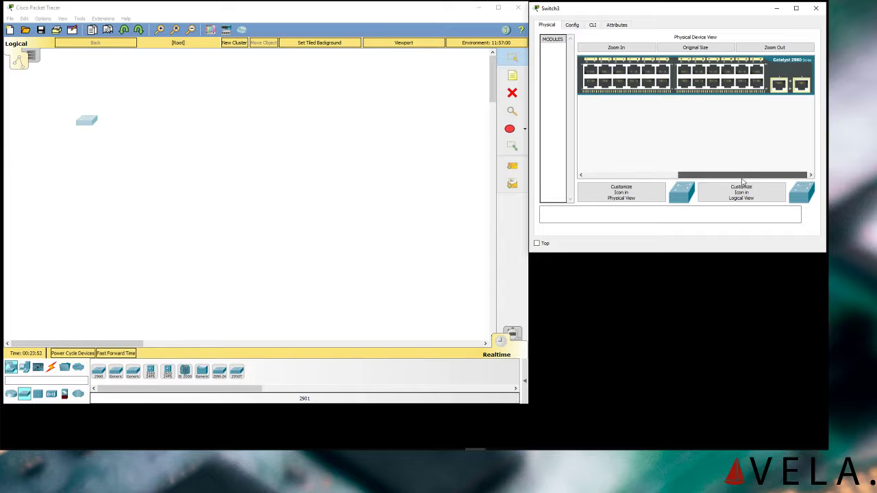
{"action": "left_click_drag", "start_coordinate": [711, 175], "coordinate": [746, 173]}
{"action": "left_click_drag", "start_coordinate": [650, 165], "coordinate": [601, 174]}
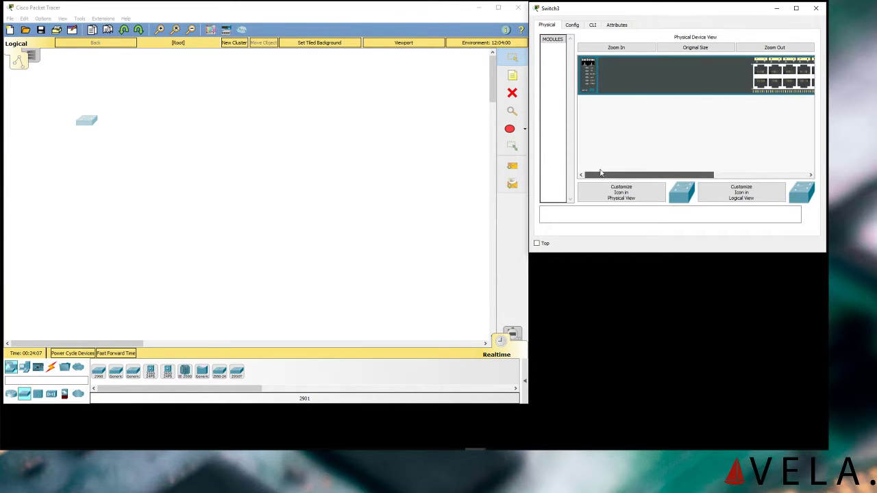
{"action": "left_click_drag", "start_coordinate": [85, 121], "coordinate": [104, 124]}
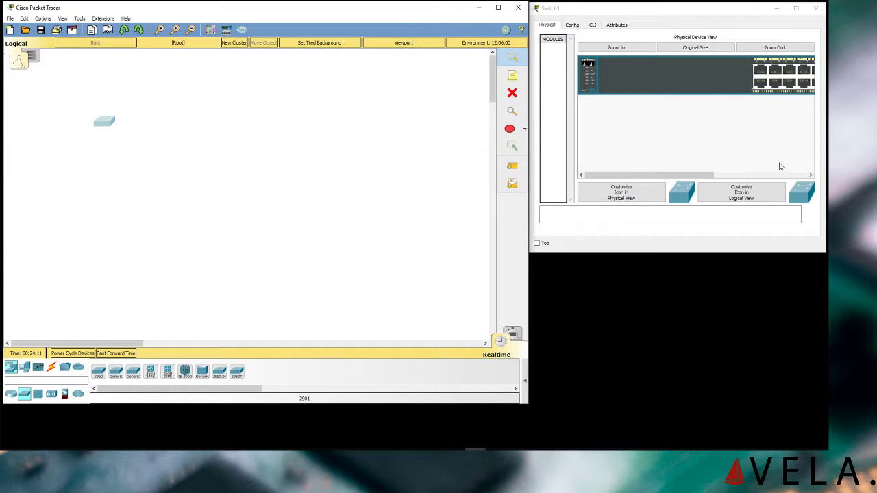
{"action": "left_click_drag", "start_coordinate": [684, 176], "coordinate": [811, 175]}
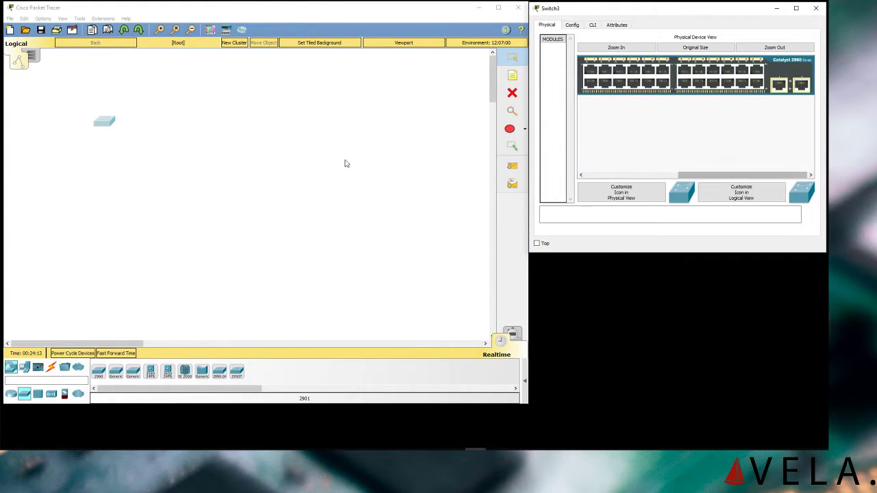
- Open the switch's command line interface and enlarge its window so more of the output fits
{"action": "left_click", "coordinate": [109, 133]}
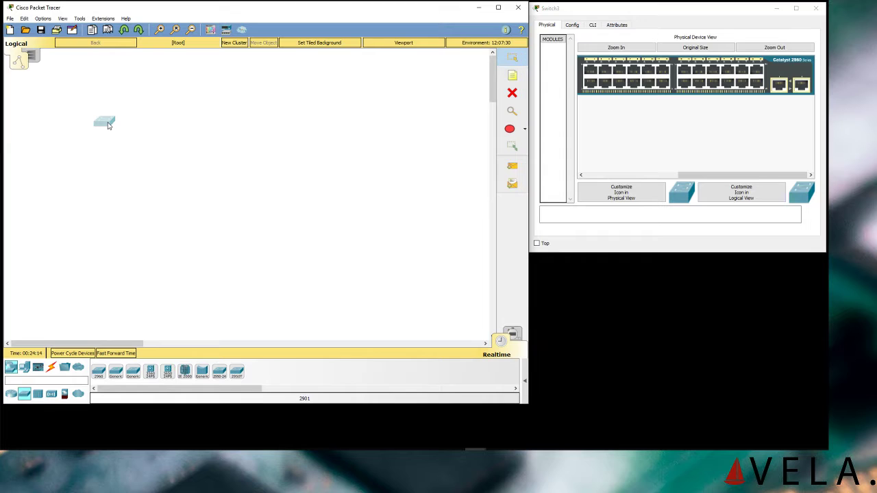
{"action": "left_click", "coordinate": [592, 25]}
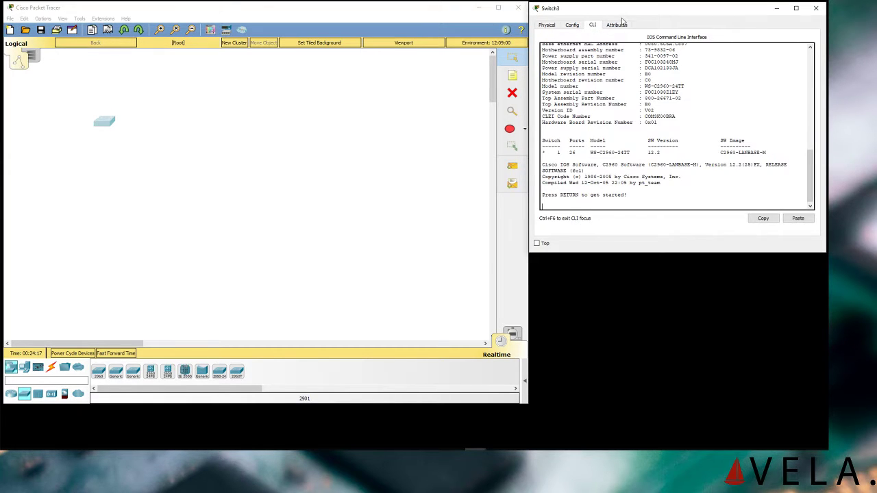
{"action": "left_click_drag", "start_coordinate": [622, 9], "coordinate": [445, 15]}
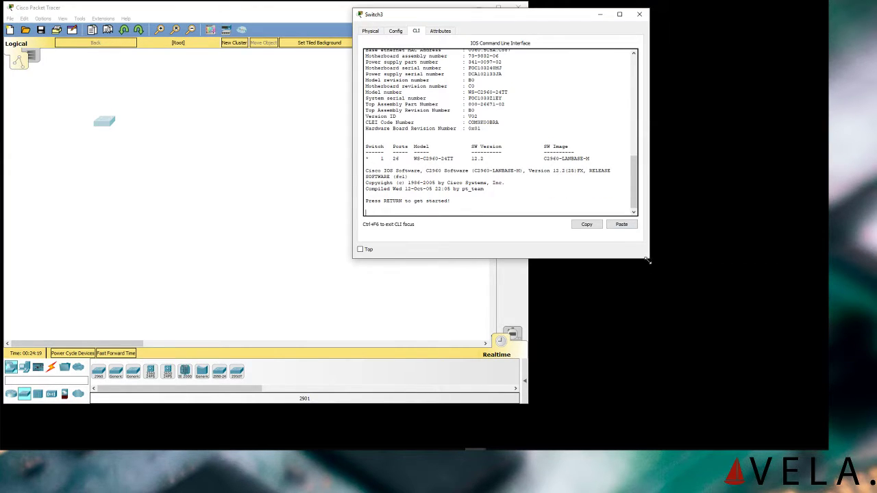
{"action": "left_click_drag", "start_coordinate": [648, 258], "coordinate": [722, 300]}
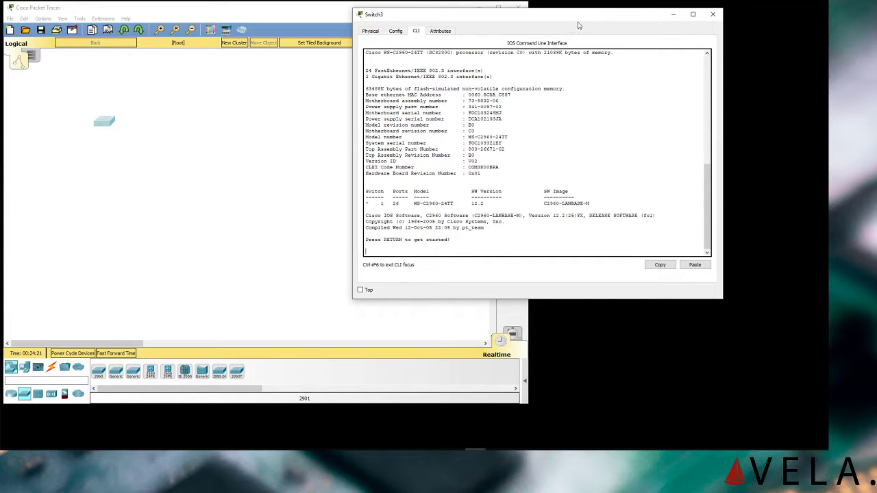
{"action": "left_click_drag", "start_coordinate": [579, 23], "coordinate": [669, 20]}
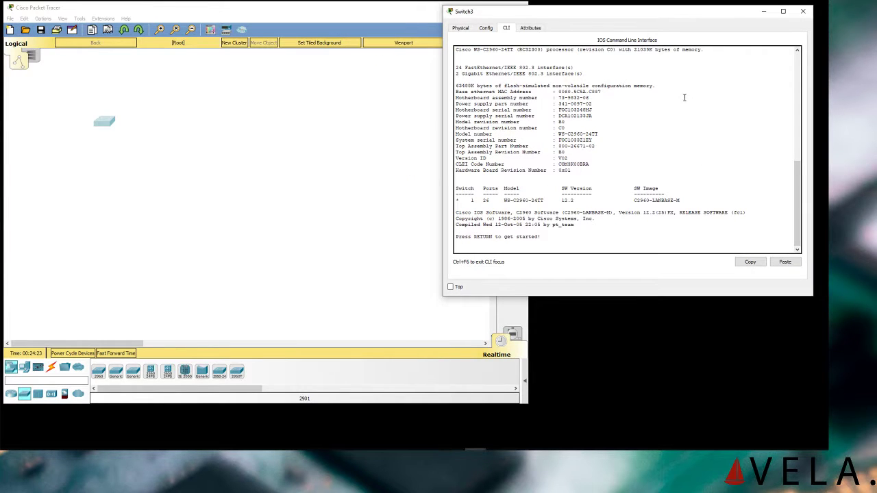
- Read the beginning of the switch's boot output, highlighting the boot loader version and processor lines
{"action": "scroll", "coordinate": [624, 127], "scroll_direction": "up", "scroll_amount": 10}
{"action": "scroll", "coordinate": [631, 132], "scroll_direction": "up", "scroll_amount": 2}
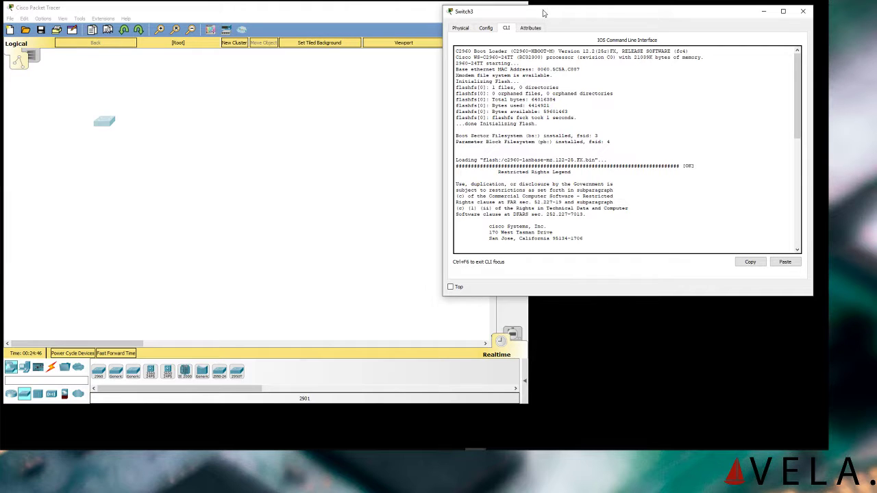
{"action": "left_click_drag", "start_coordinate": [543, 13], "coordinate": [562, 5]}
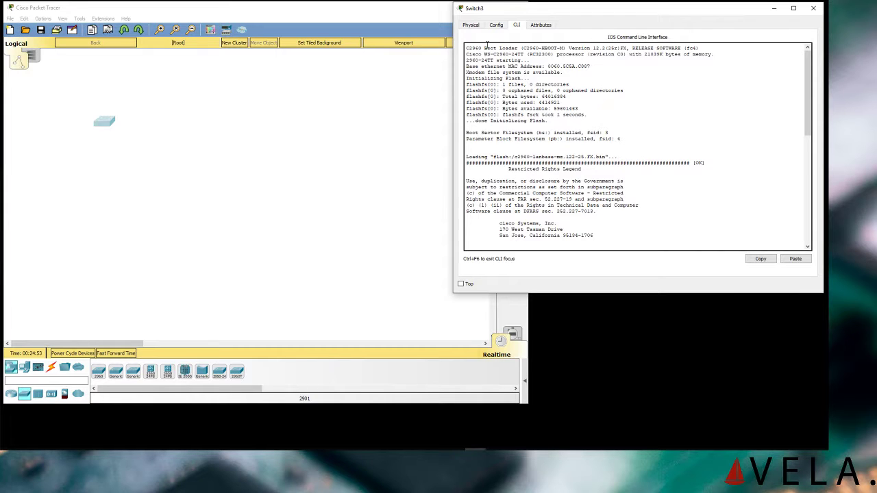
{"action": "left_click_drag", "start_coordinate": [467, 48], "coordinate": [619, 67]}
{"action": "left_click", "coordinate": [552, 71]}
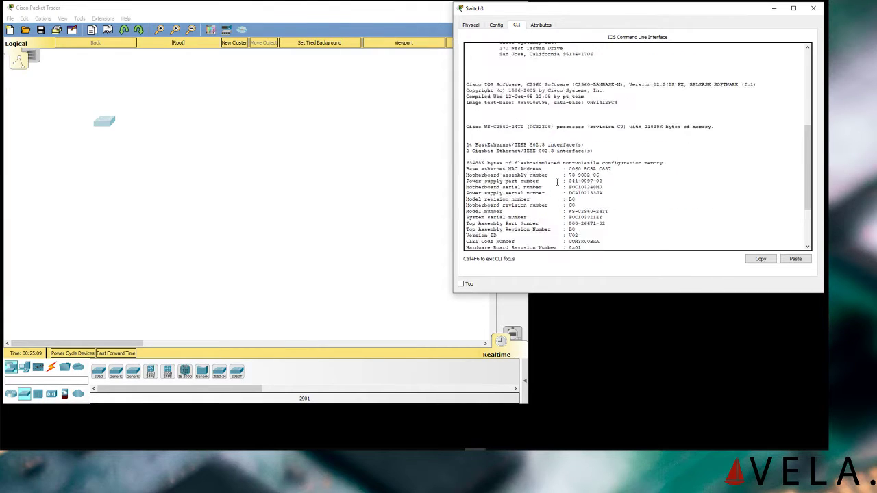
- Examine the hardware details in the boot output, highlighting the base MAC address, motherboard and power supply entries
{"action": "left_click_drag", "start_coordinate": [586, 150], "coordinate": [458, 113]}
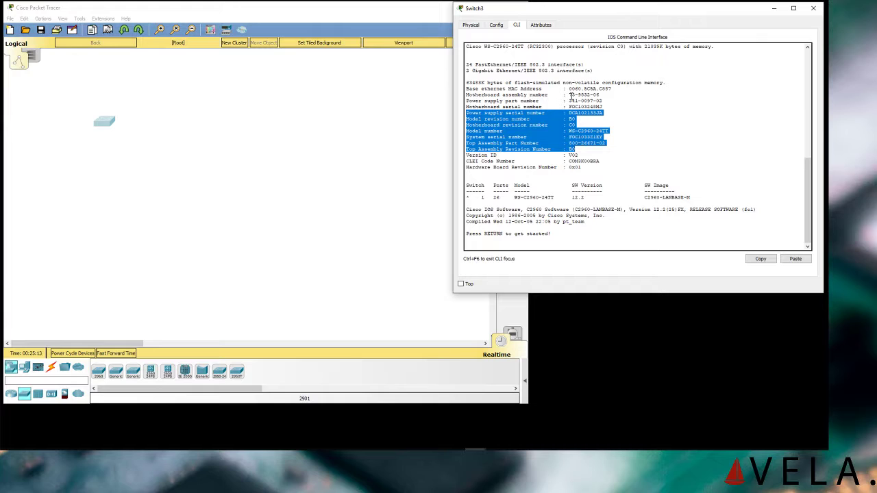
{"action": "triple_click", "coordinate": [583, 89]}
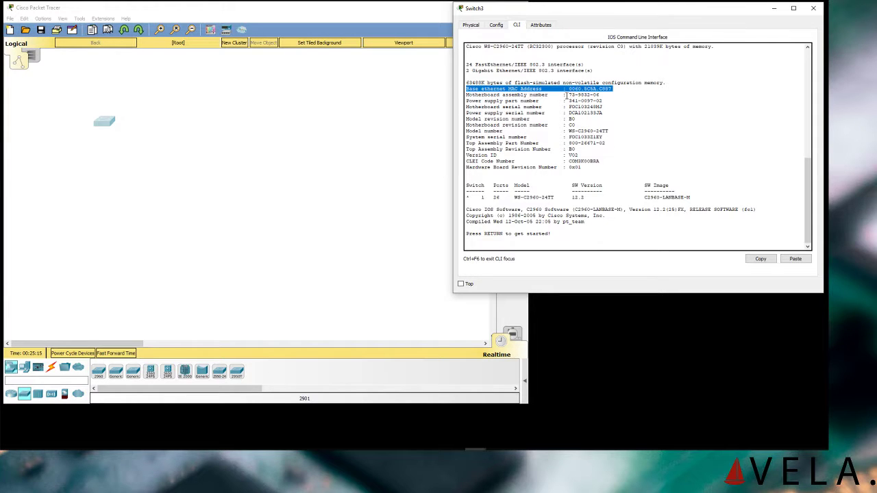
{"action": "scroll", "coordinate": [555, 167], "scroll_direction": "up", "scroll_amount": 3}
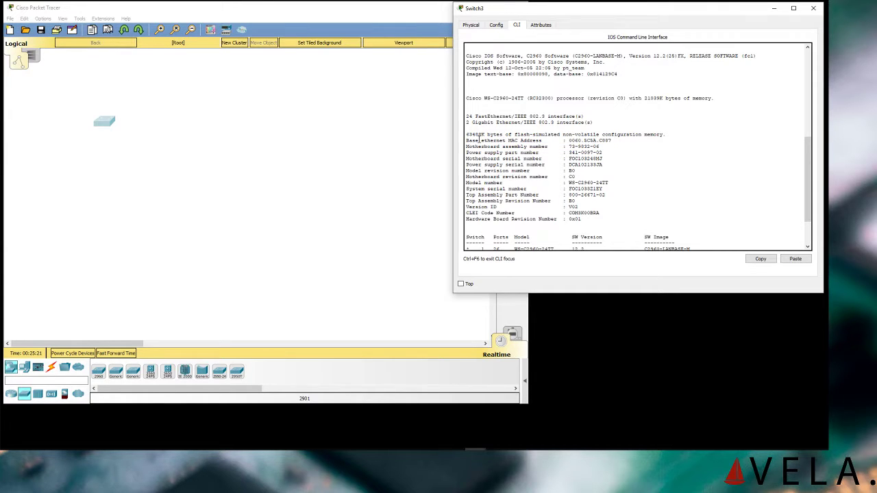
{"action": "left_click", "coordinate": [467, 144]}
{"action": "mouse_move", "coordinate": [466, 144]}
{"action": "left_mouse_down"}
{"action": "mouse_move", "coordinate": [668, 134]}
{"action": "mouse_move", "coordinate": [636, 148]}
{"action": "mouse_move", "coordinate": [634, 140]}
{"action": "mouse_move", "coordinate": [466, 147]}
{"action": "left_mouse_up"}
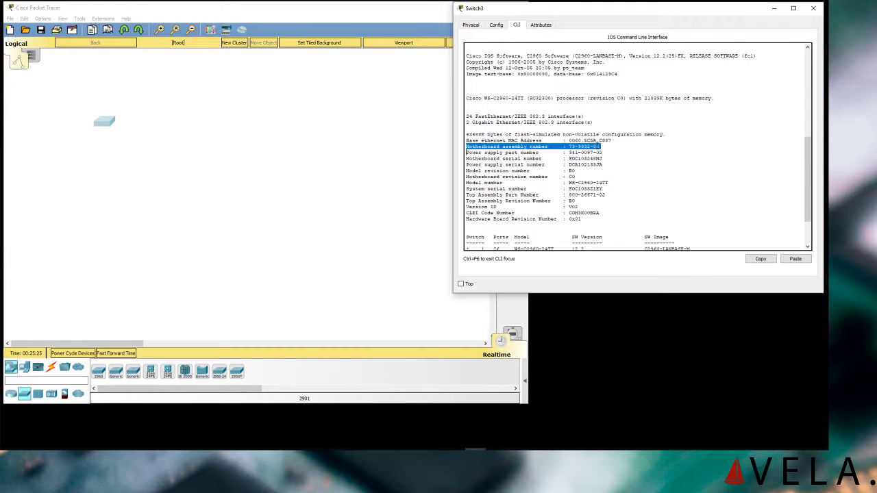
{"action": "left_click_drag", "start_coordinate": [600, 159], "coordinate": [466, 158]}
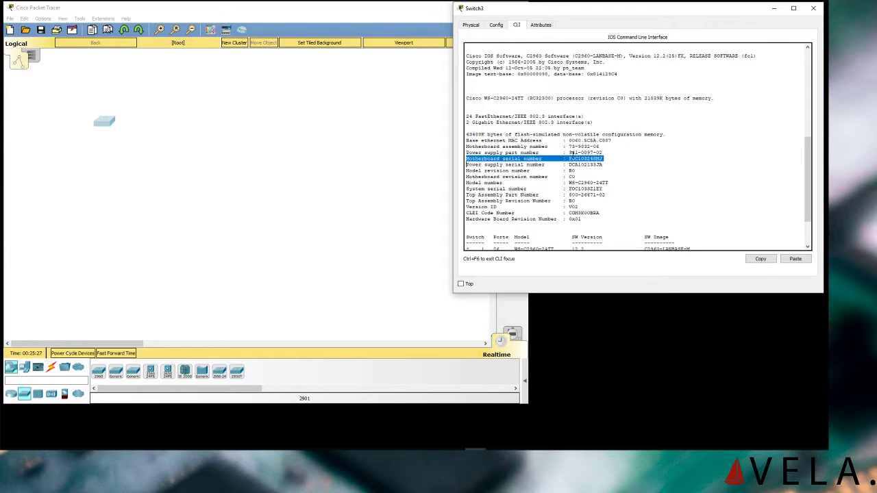
{"action": "double_click", "coordinate": [573, 152]}
{"action": "triple_click", "coordinate": [573, 152]}
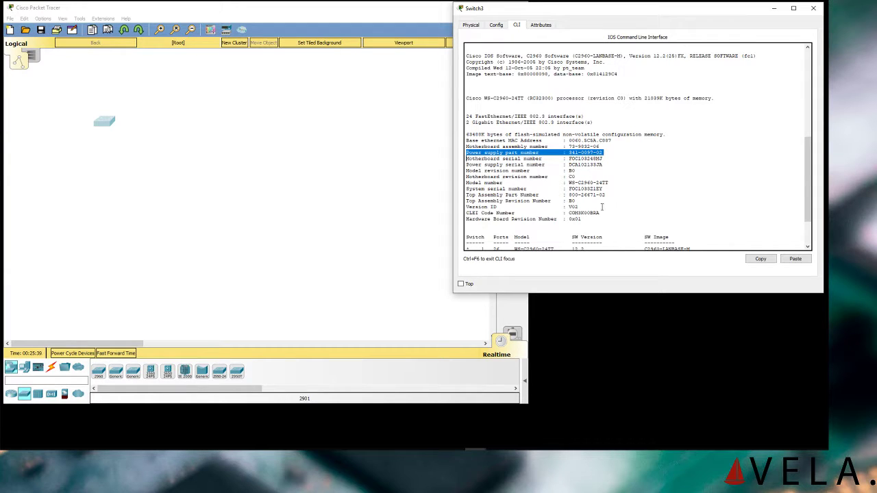
- Examine the FastEthernet interface line and the switch summary table listing ports, model and software version
{"action": "scroll", "coordinate": [602, 207], "scroll_direction": "down", "scroll_amount": 3}
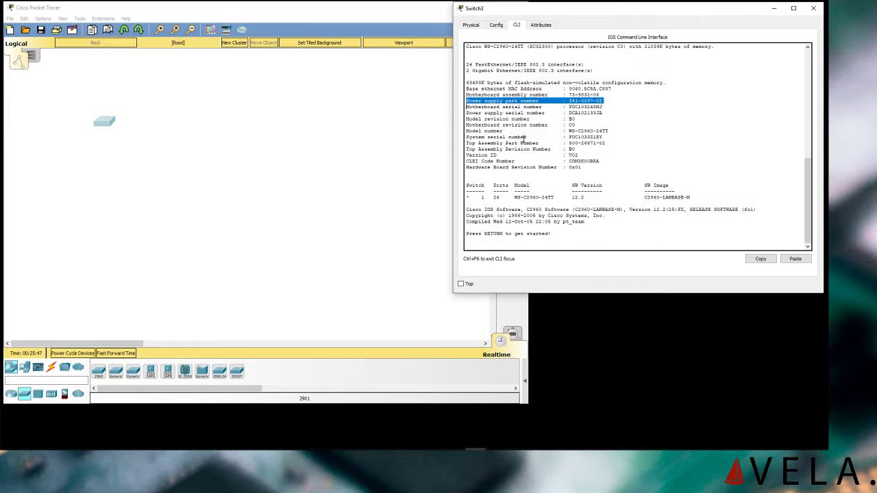
{"action": "scroll", "coordinate": [527, 140], "scroll_direction": "up", "scroll_amount": 4}
{"action": "triple_click", "coordinate": [491, 142]}
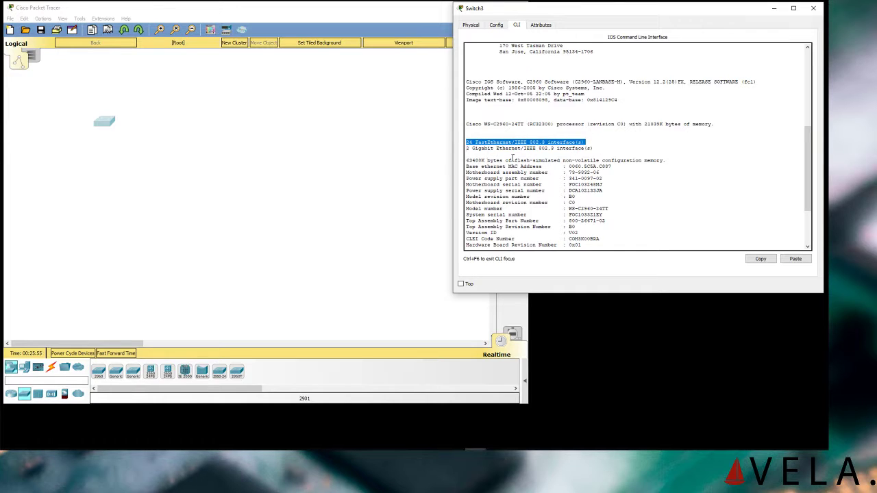
{"action": "scroll", "coordinate": [515, 175], "scroll_direction": "down", "scroll_amount": 3}
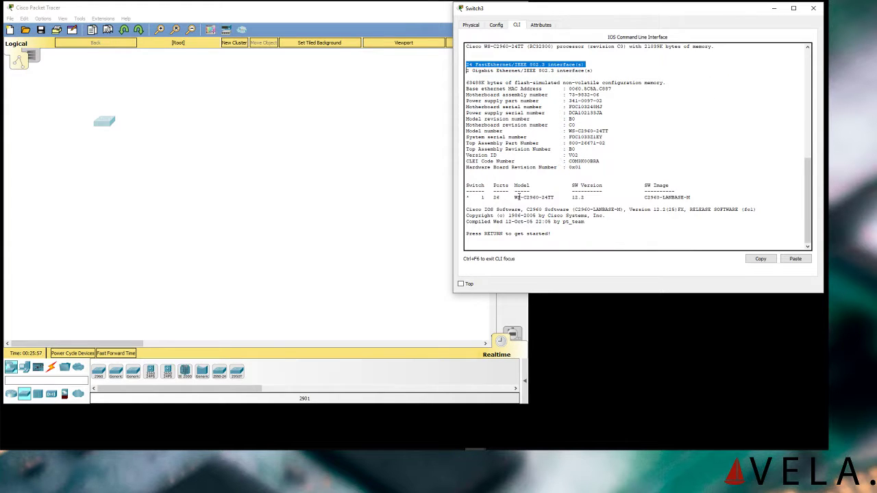
{"action": "left_click_drag", "start_coordinate": [468, 185], "coordinate": [601, 199]}
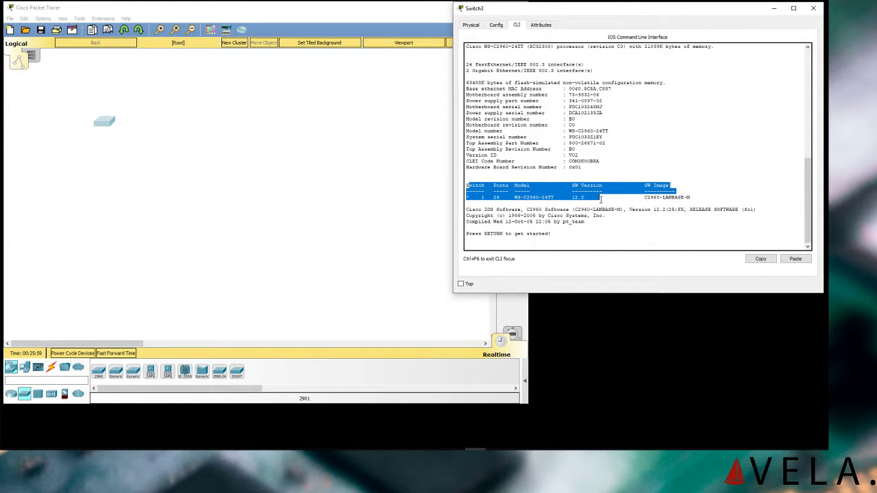
- Examine the 24TT model suffix, software version and software image entries in the switch summary table
{"action": "double_click", "coordinate": [547, 198]}
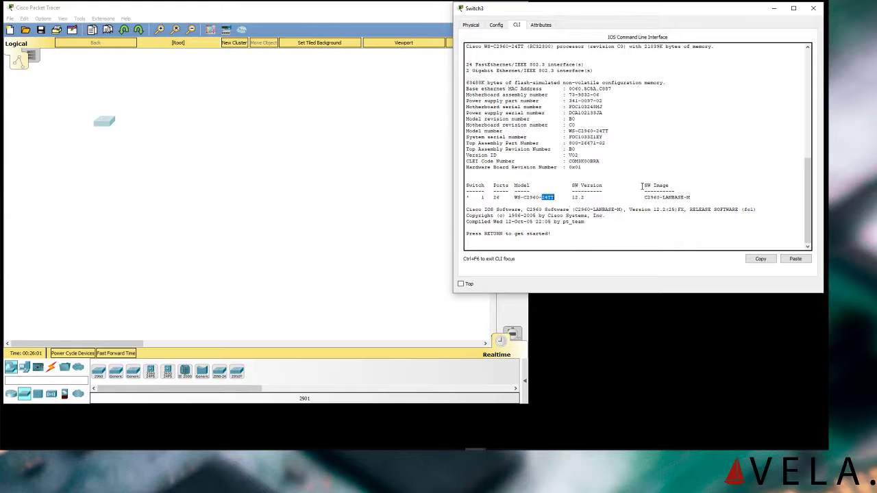
{"action": "left_click_drag", "start_coordinate": [569, 185], "coordinate": [670, 186]}
{"action": "triple_click", "coordinate": [668, 197]}
{"action": "left_click", "coordinate": [608, 218]}
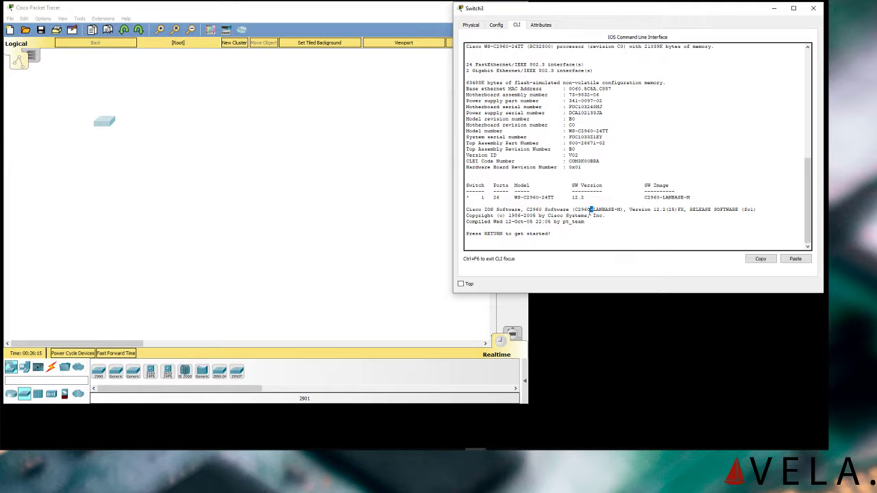
- Start the switch's command line session and highlight its Switch> prompt
{"action": "key", "text": "Return"}
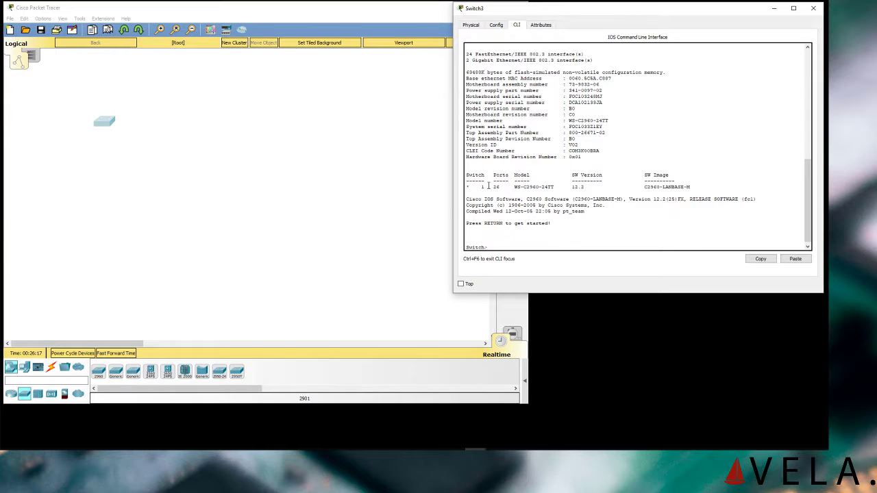
{"action": "left_click_drag", "start_coordinate": [491, 248], "coordinate": [455, 240]}
{"action": "left_click", "coordinate": [511, 243]}
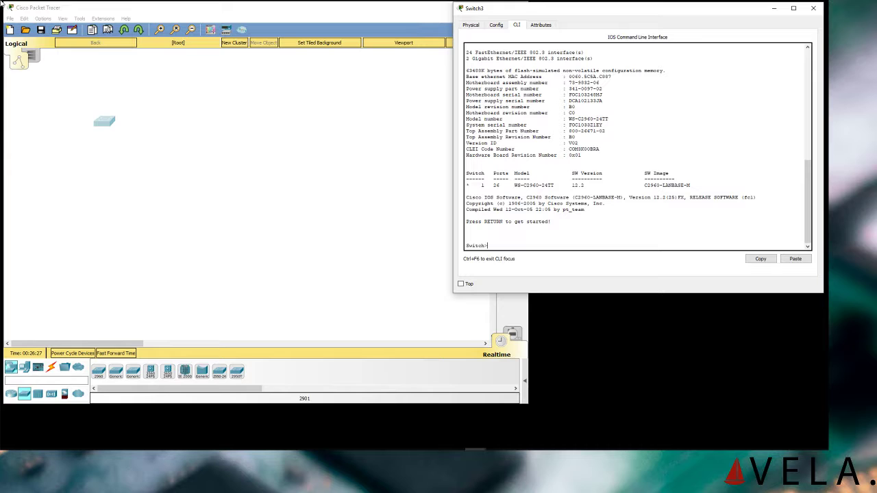
- Place a generic laptop from the end devices in the workspace below the switch
{"action": "left_click", "coordinate": [26, 378]}
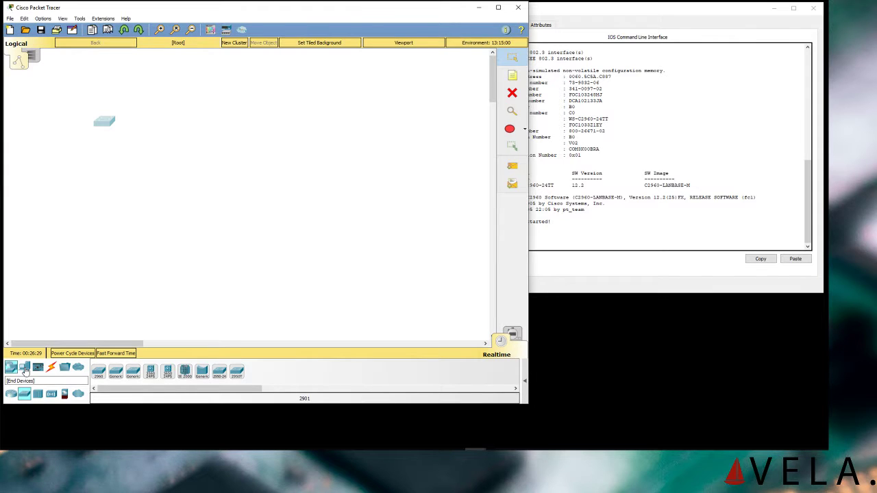
{"action": "left_click", "coordinate": [24, 367]}
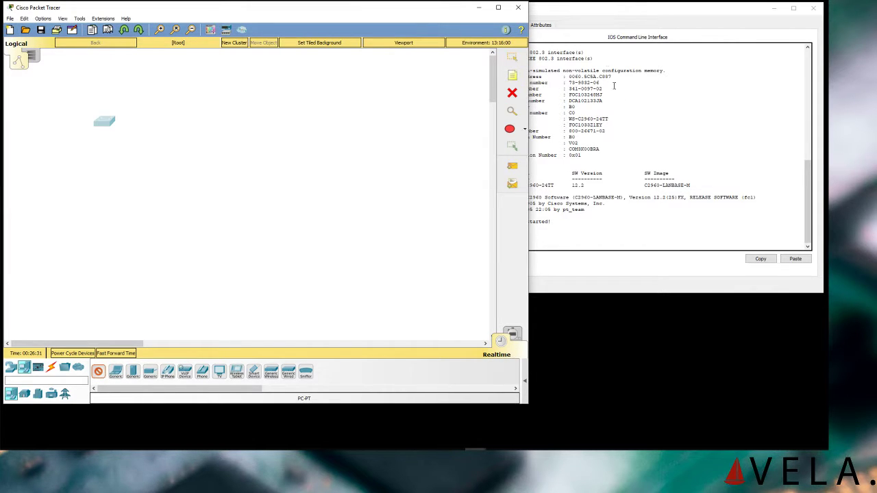
{"action": "left_click", "coordinate": [577, 17]}
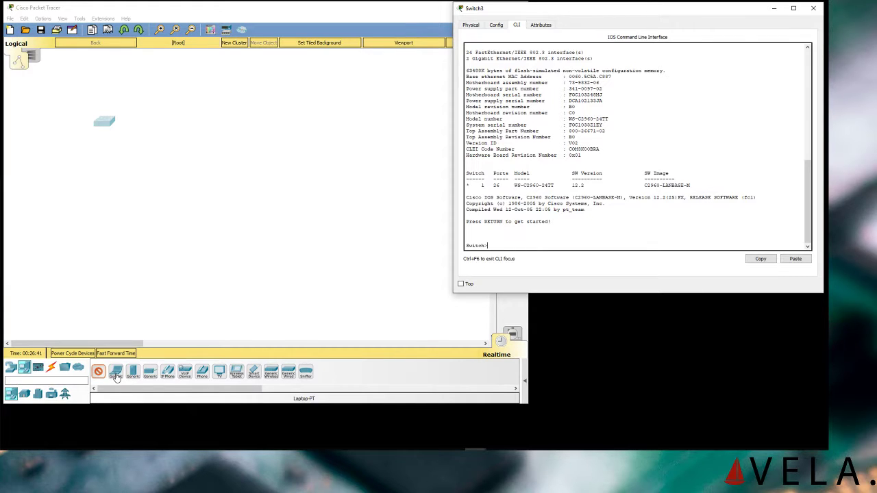
{"action": "left_click_drag", "start_coordinate": [116, 379], "coordinate": [98, 175]}
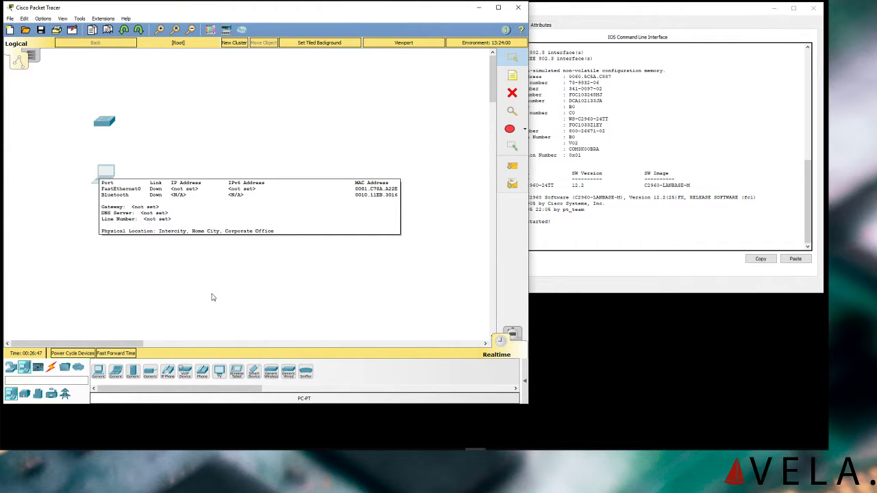
- Connect the laptop's RS 232 port to the switch's Console port with a console cable, and move the laptop slightly down
{"action": "left_click", "coordinate": [51, 367]}
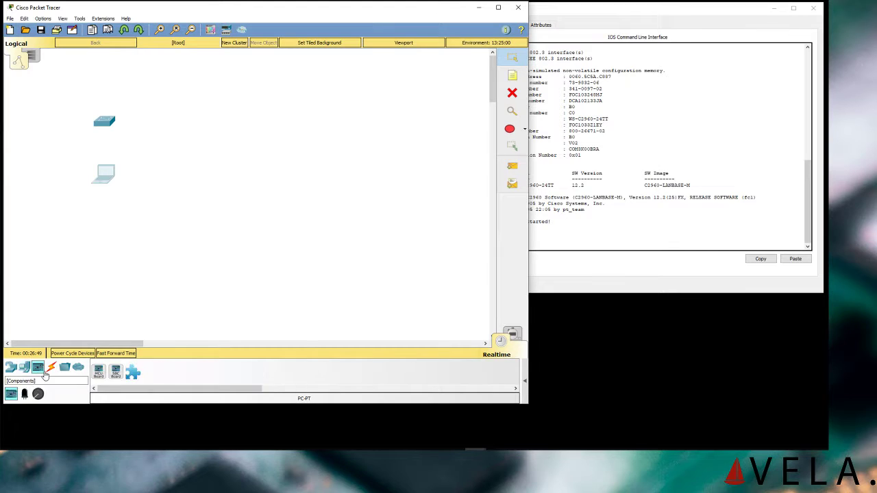
{"action": "left_click", "coordinate": [120, 371]}
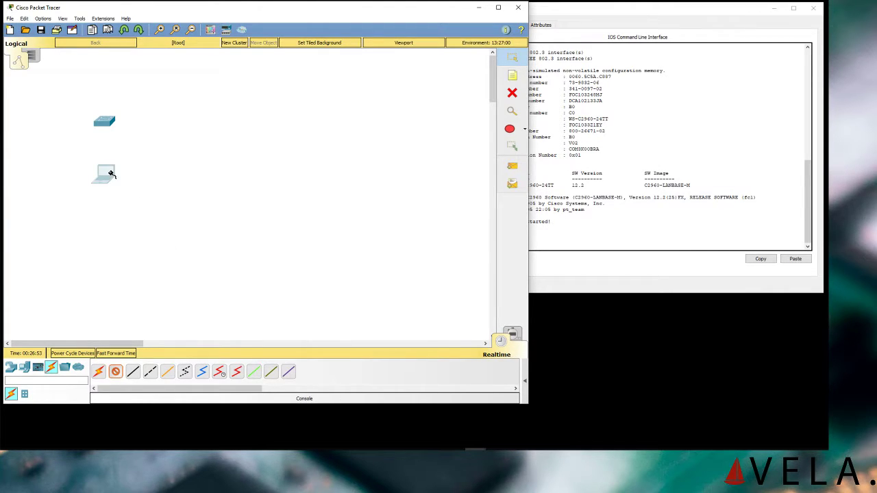
{"action": "mouse_move", "coordinate": [112, 173]}
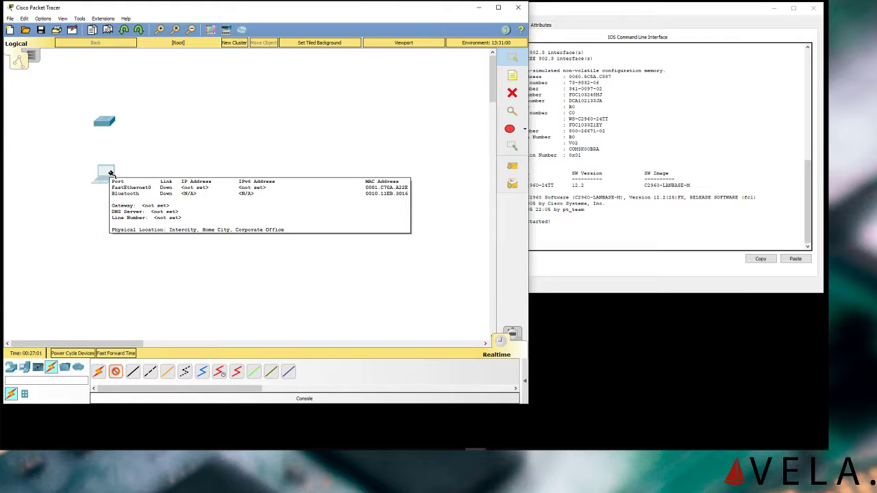
{"action": "left_click", "coordinate": [115, 176]}
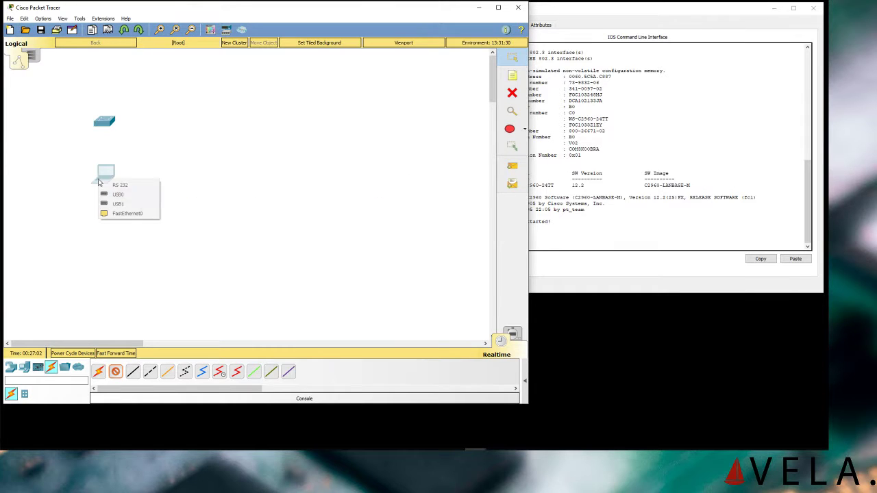
{"action": "left_click", "coordinate": [135, 189]}
{"action": "left_click", "coordinate": [109, 120]}
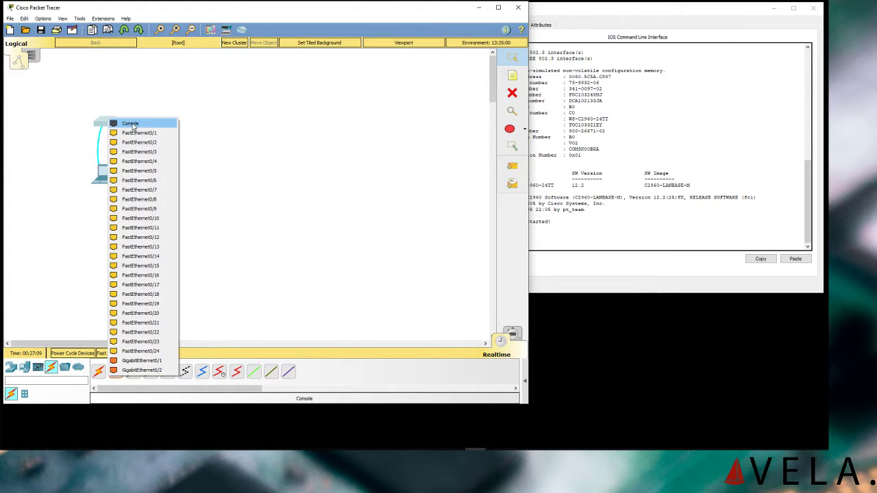
{"action": "left_click", "coordinate": [134, 122]}
{"action": "left_click_drag", "start_coordinate": [105, 178], "coordinate": [91, 203]}
- Open the Terminal application on the laptop's desktop to show its port configuration
{"action": "left_click", "coordinate": [90, 200]}
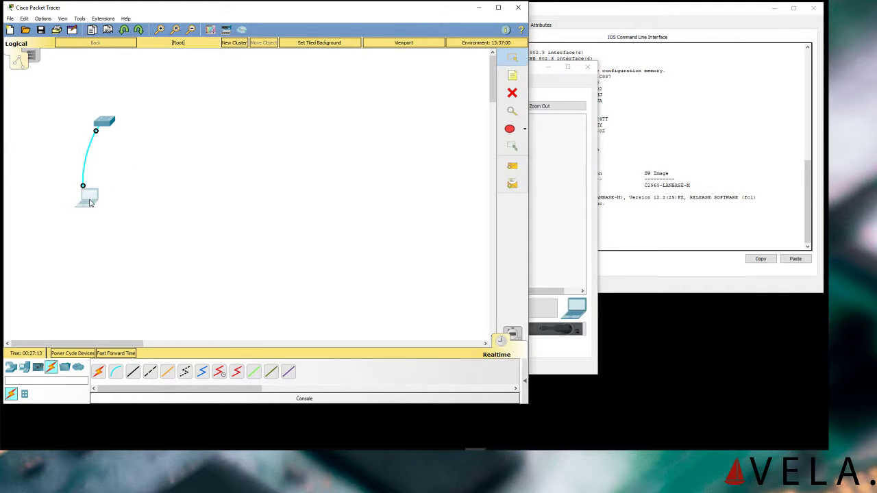
{"action": "left_click_drag", "start_coordinate": [355, 70], "coordinate": [431, 89]}
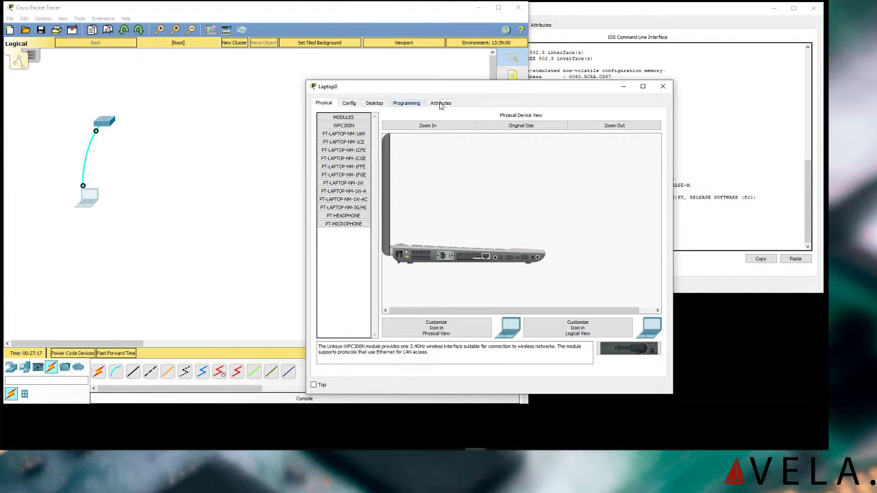
{"action": "left_click", "coordinate": [404, 104]}
{"action": "left_click", "coordinate": [372, 107]}
{"action": "scroll", "coordinate": [470, 166], "scroll_direction": "down", "scroll_amount": 1}
{"action": "scroll", "coordinate": [552, 166], "scroll_direction": "up", "scroll_amount": 1}
{"action": "left_click", "coordinate": [483, 141]}
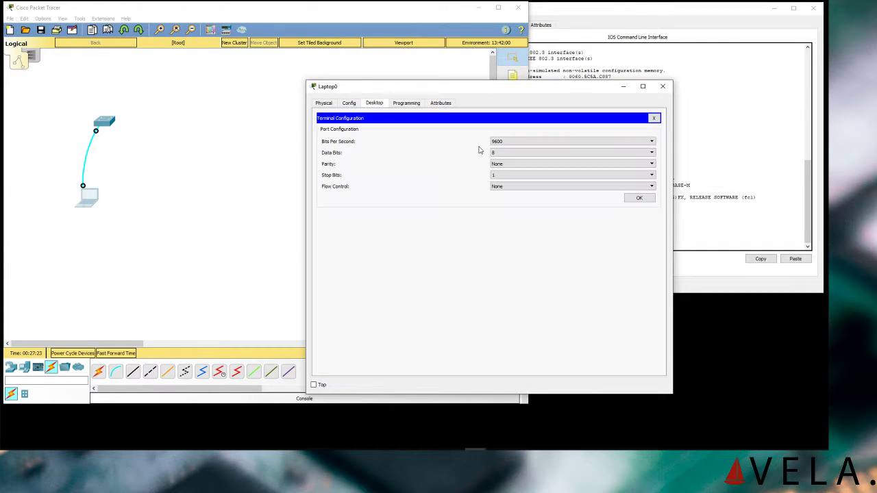
- Accept the default terminal port configuration to open the console session, and enlarge the laptop window
{"action": "left_click_drag", "start_coordinate": [436, 88], "coordinate": [500, 90]}
{"action": "left_click_drag", "start_coordinate": [738, 404], "coordinate": [769, 403]}
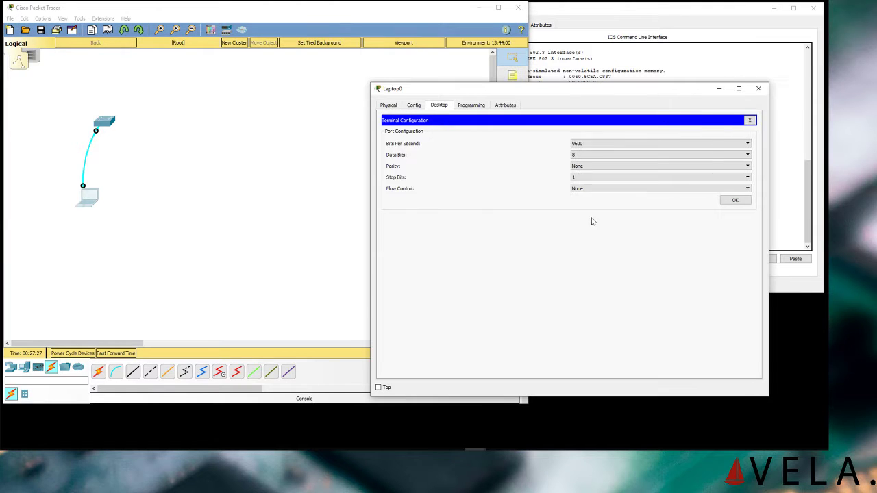
{"action": "left_click_drag", "start_coordinate": [515, 89], "coordinate": [478, 103]}
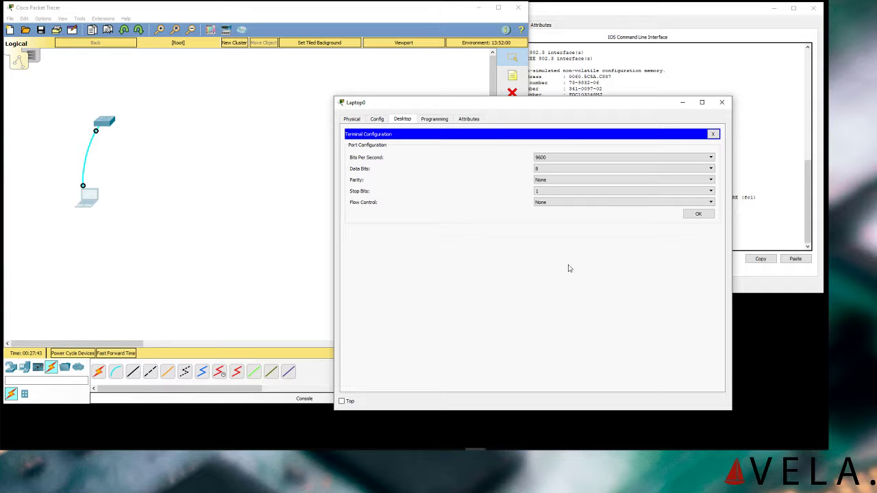
{"action": "left_click", "coordinate": [697, 215]}
{"action": "left_click", "coordinate": [698, 214]}
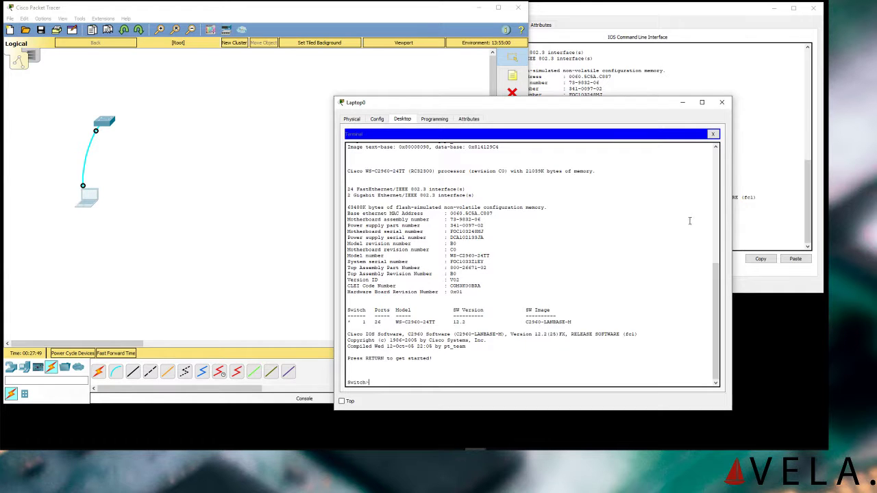
{"action": "left_click_drag", "start_coordinate": [415, 107], "coordinate": [320, 55]}
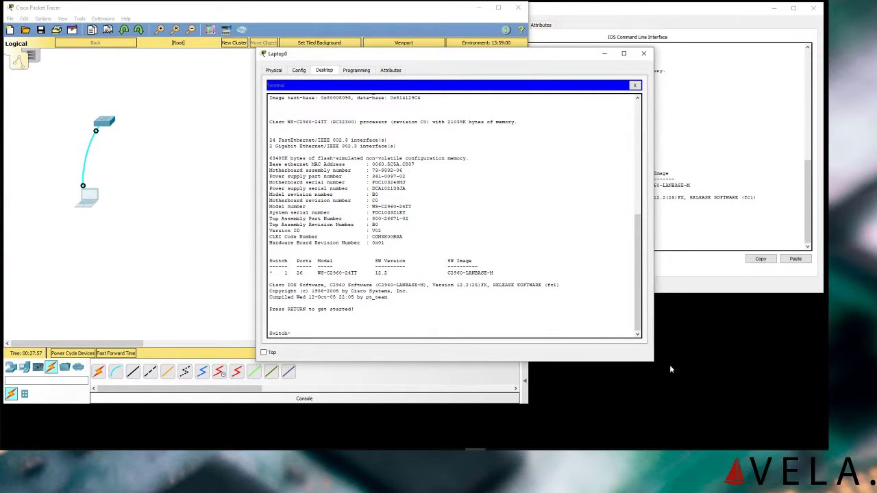
{"action": "left_click_drag", "start_coordinate": [653, 361], "coordinate": [737, 412]}
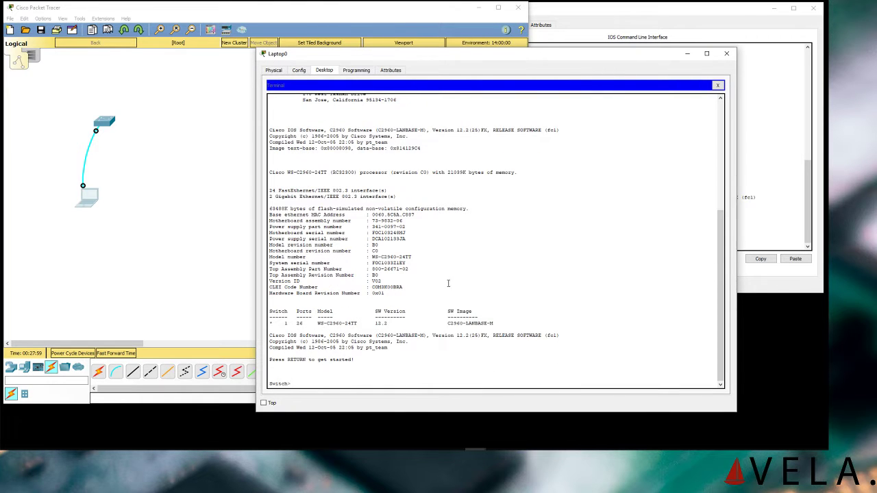
- Highlight the Switch> prompt in the laptop terminal and submit several blank lines to test the session
{"action": "left_click_drag", "start_coordinate": [302, 384], "coordinate": [261, 384]}
{"action": "left_click", "coordinate": [346, 379]}
{"action": "key", "text": "Return"}
{"action": "key", "text": "Return"}
{"action": "key", "text": "Return"}
{"action": "key", "text": "Return"}
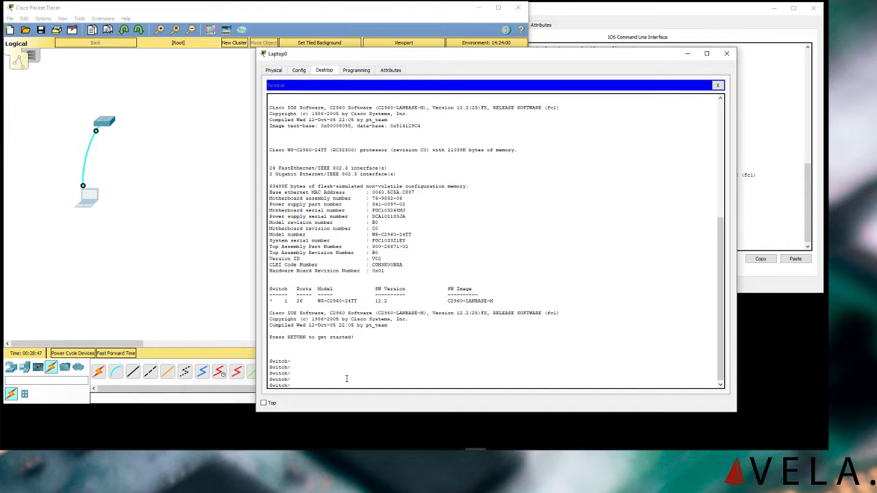
{"action": "key", "text": "Return"}
{"action": "key", "text": "Return"}
{"action": "key", "text": "Return"}
{"action": "key", "text": "Return"}
- List the available user EXEC commands with ? and examine the connect entry and its description
{"action": "type", "text": "?"}
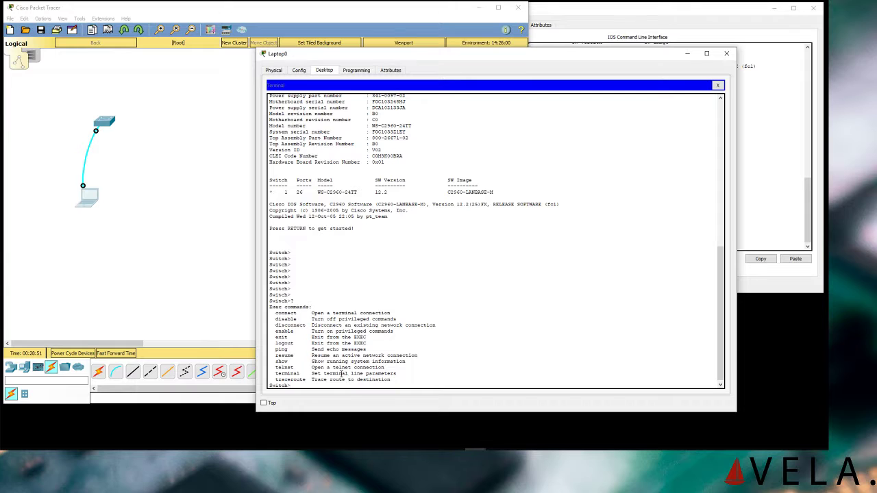
{"action": "left_click_drag", "start_coordinate": [269, 306], "coordinate": [426, 377]}
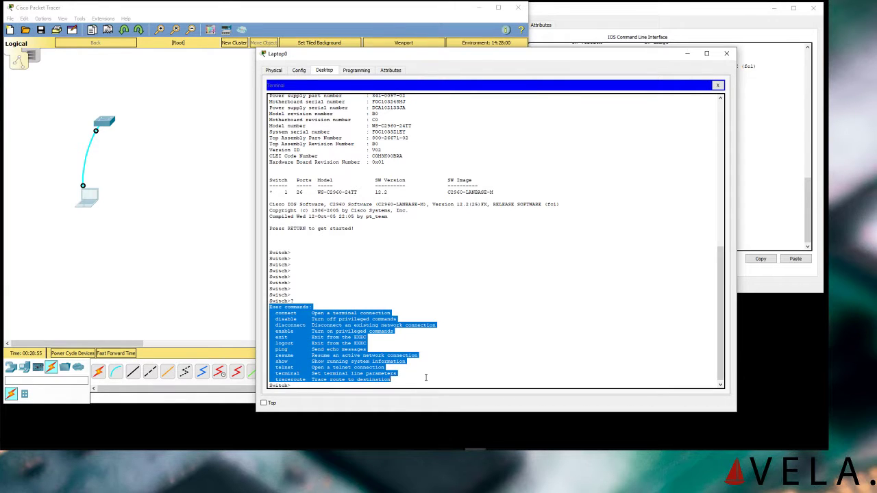
{"action": "left_click", "coordinate": [287, 318]}
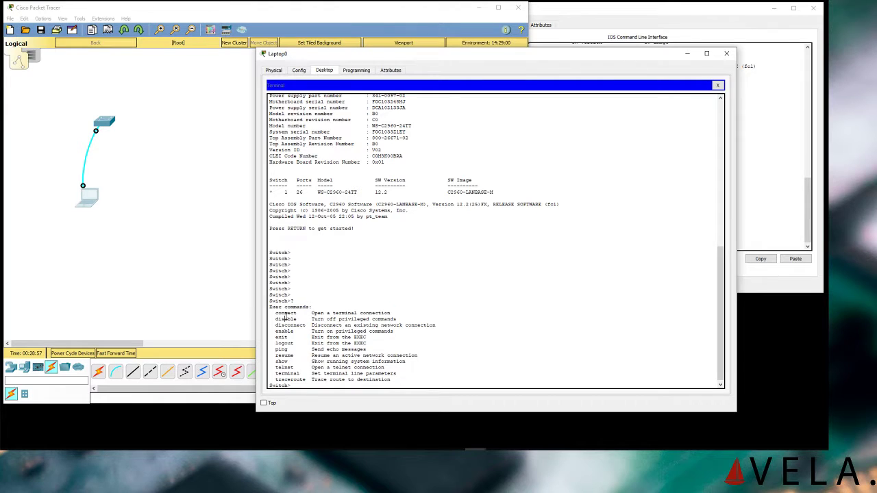
{"action": "triple_click", "coordinate": [286, 314]}
{"action": "double_click", "coordinate": [286, 314]}
{"action": "triple_click", "coordinate": [357, 313]}
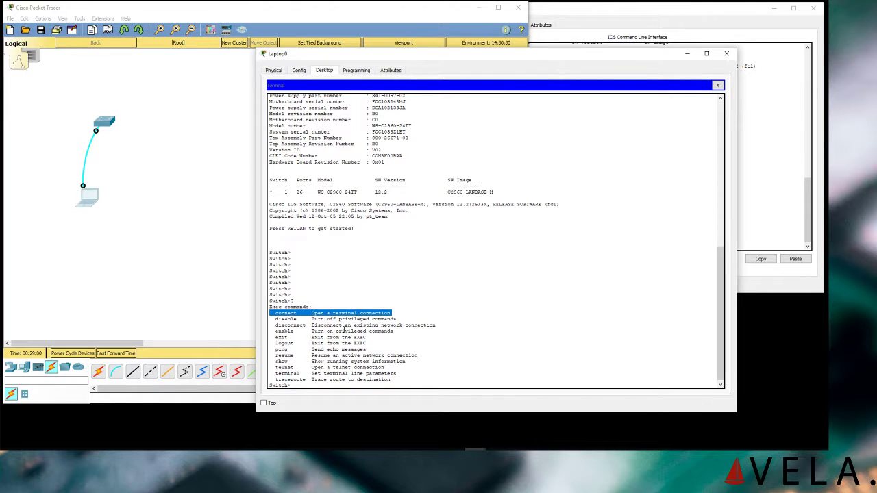
{"action": "left_click", "coordinate": [305, 384]}
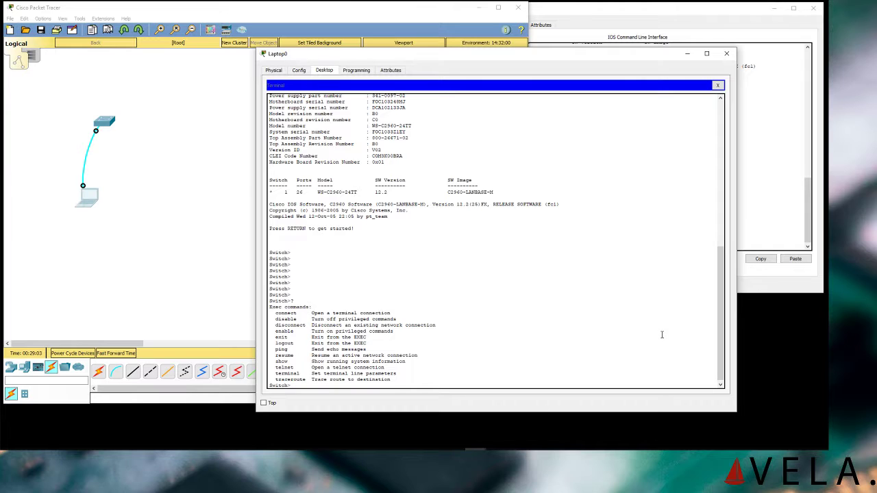
- Enter privileged EXEC mode with the enable command and list the commands available there with ?
{"action": "type", "text": "ena"}
{"action": "key", "text": "Tab"}
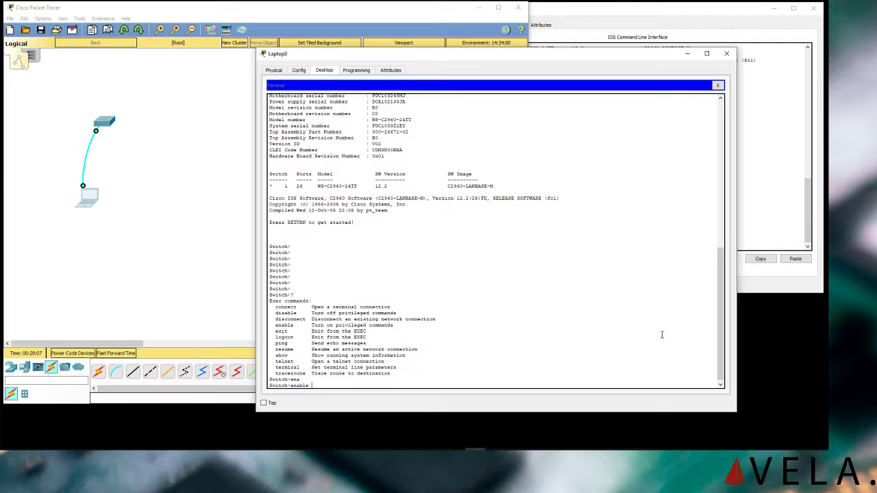
{"action": "key", "text": "Return"}
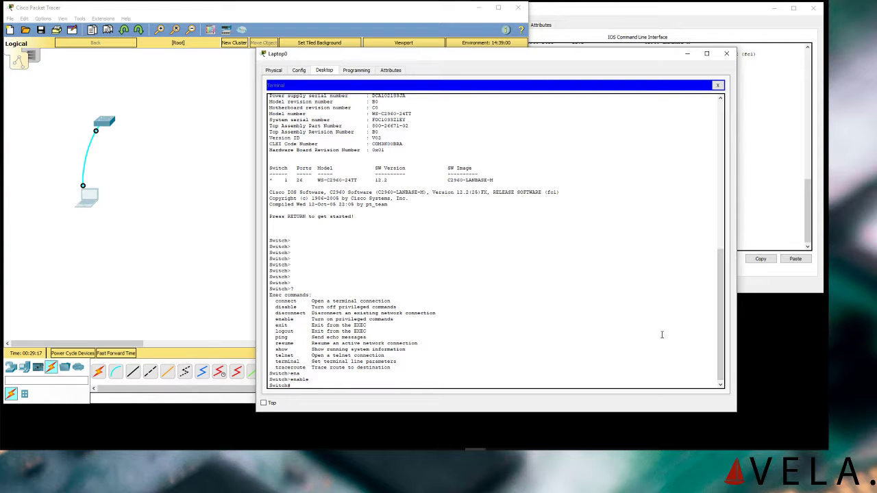
{"action": "type", "text": "?"}
{"action": "key", "text": "space"}
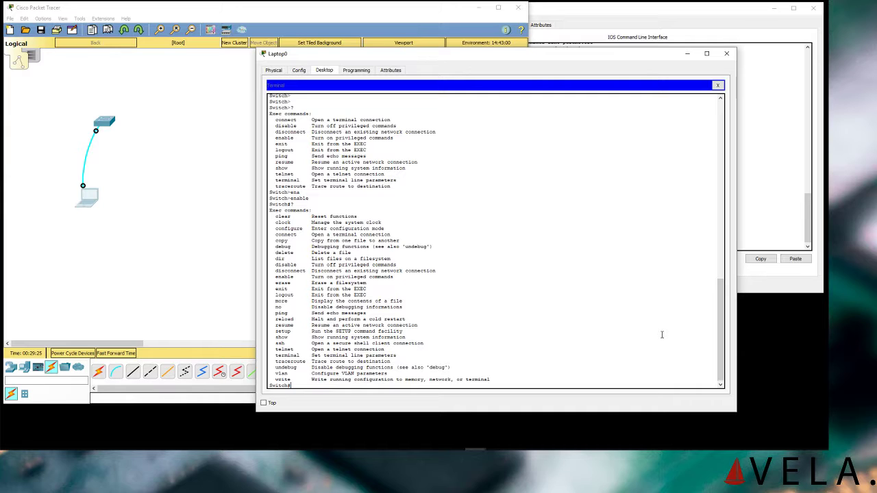
- Enter global configuration mode with configure terminal and list its configuration commands with ?
{"action": "type", "text": "co"}
{"action": "type", "text": "ter"}
{"action": "key", "text": "Tab"}
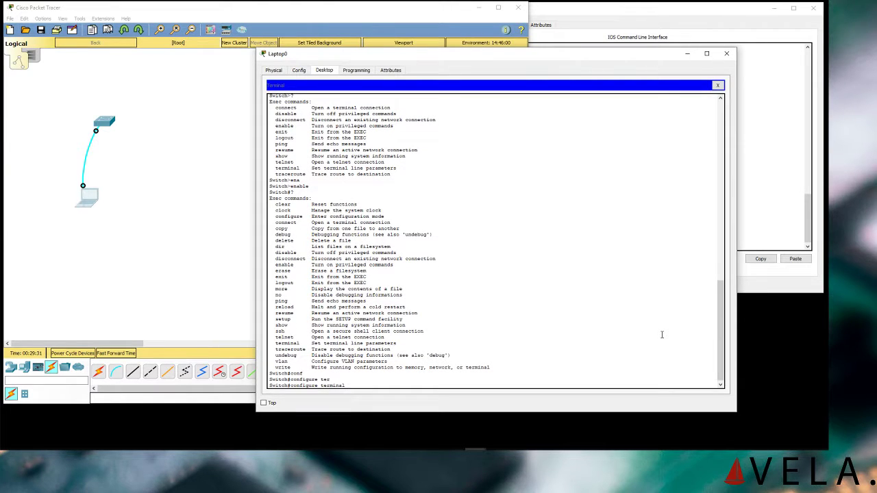
{"action": "key", "text": "Return"}
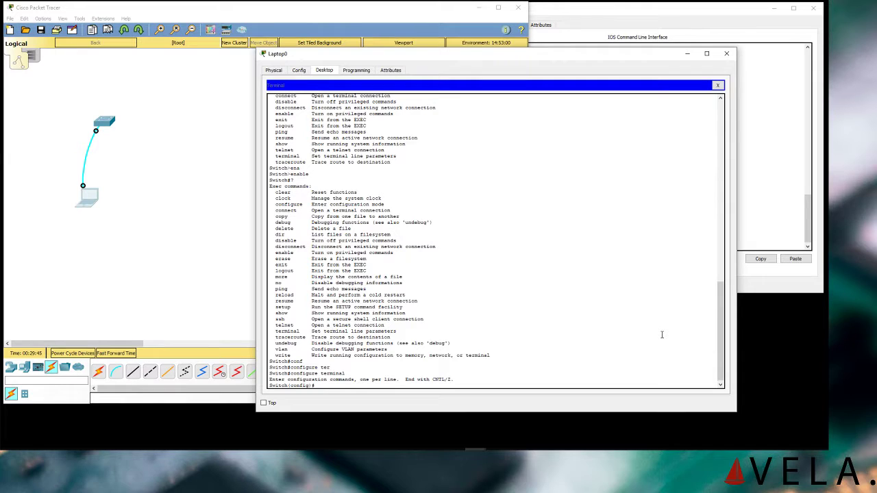
{"action": "type", "text": "?"}
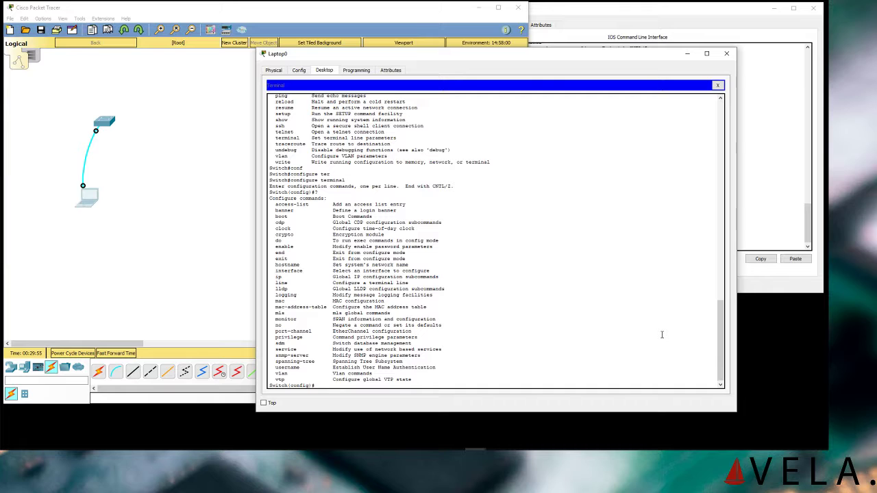
{"action": "type", "text": "ac"}
{"action": "key", "text": "Tab"}
{"action": "key", "text": "BackSpace"}
{"action": "key", "text": "BackSpace"}
{"action": "key", "text": "BackSpace"}
{"action": "key", "text": "BackSpace"}
{"action": "key", "text": "BackSpace"}
{"action": "key", "text": "BackSpace"}
{"action": "key", "text": "BackSpace"}
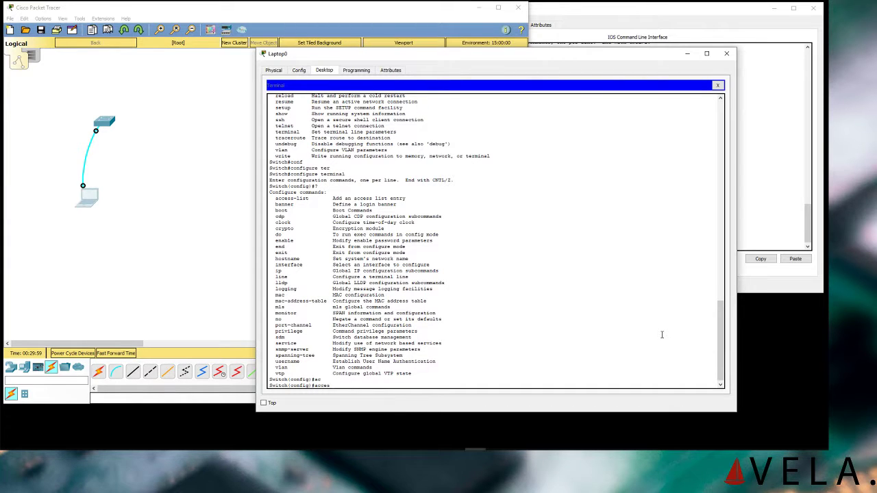
{"action": "key", "text": "BackSpace"}
{"action": "key", "text": "BackSpace"}
{"action": "key", "text": "BackSpace"}
{"action": "key", "text": "BackSpace"}
- Enter the banner motd command in configuration mode, checking the options of banner and banner motd with ?
{"action": "type", "text": "ba"}
{"action": "key", "text": "Tab"}
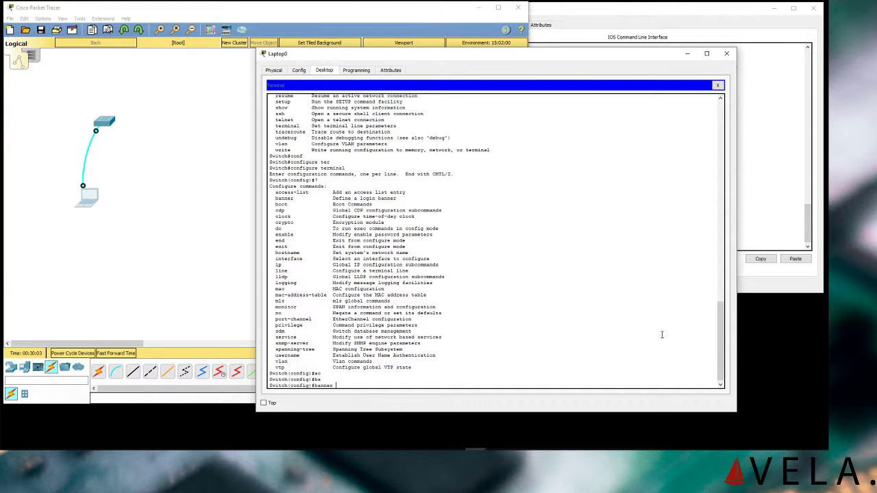
{"action": "type", "text": "?"}
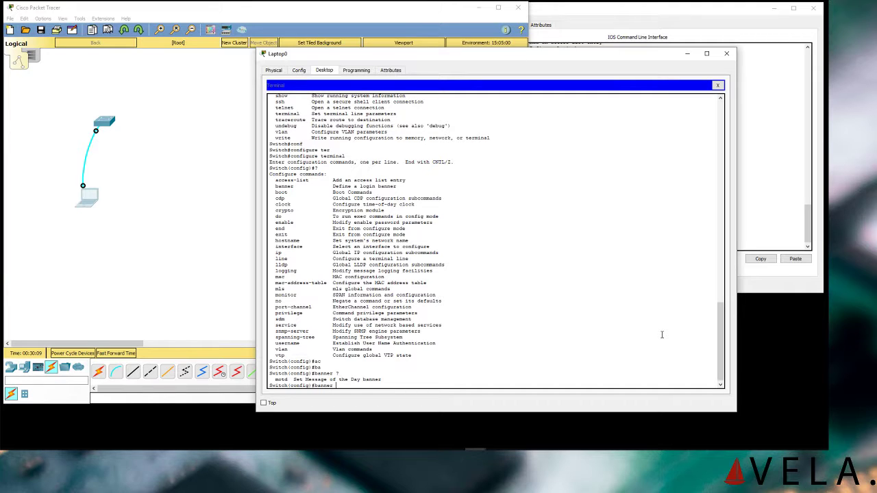
{"action": "type", "text": "mot"}
{"action": "key", "text": "Tab"}
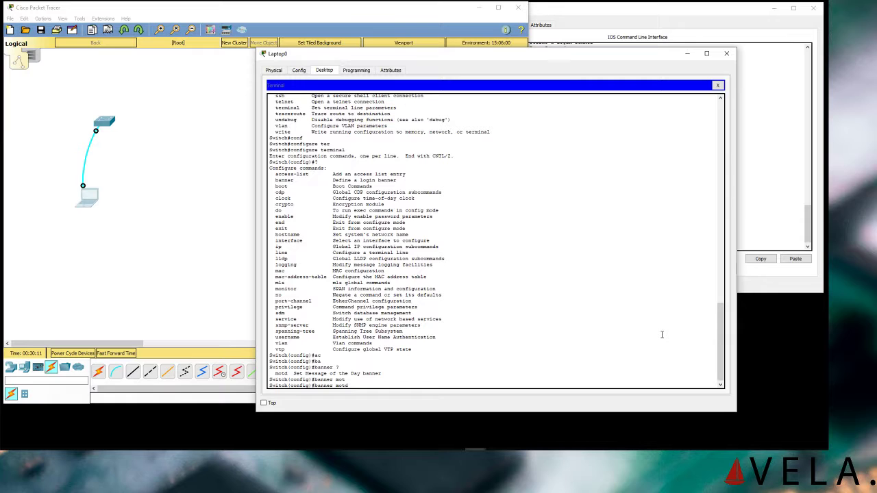
{"action": "type", "text": "?"}
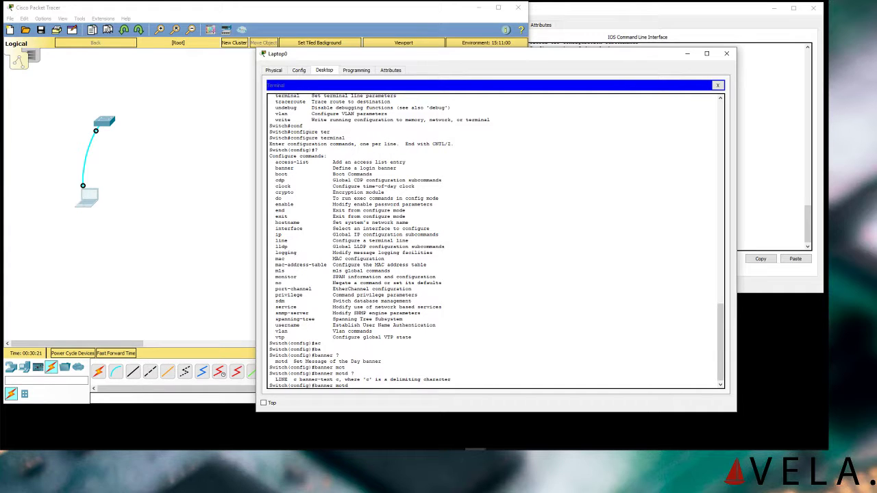
- Set the message-of-the-day banner to IT IS DANGEROUS TO VENTURE OUT, using $ as the delimiting character
{"action": "left_click_drag", "start_coordinate": [300, 379], "coordinate": [334, 379]}
{"action": "left_click_drag", "start_coordinate": [290, 379], "coordinate": [340, 380]}
{"action": "left_click", "coordinate": [357, 385]}
{"action": "type", "text": "$"}
{"action": "type", "text": "#"}
{"action": "type", "text": "IT IS DANGERO"}
{"action": "type", "text": "US TO G"}
{"action": "type", "text": "O"}
{"action": "type", "text": "ENTURE"}
{"action": "type", "text": " OUT $"}
{"action": "key", "text": "Return"}
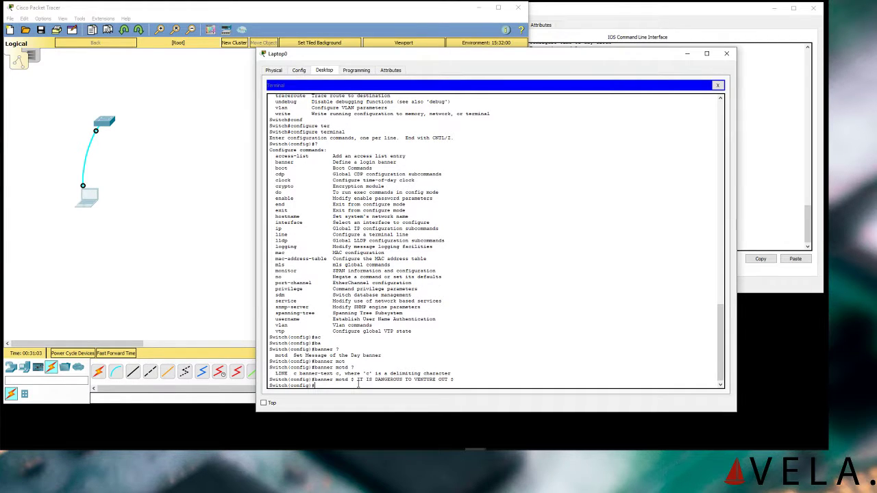
- Exit configuration mode, log out of the switch with exit, and restart the console session to display the banner
{"action": "type", "text": "exit"}
{"action": "key", "text": "Return"}
{"action": "key", "text": "Return"}
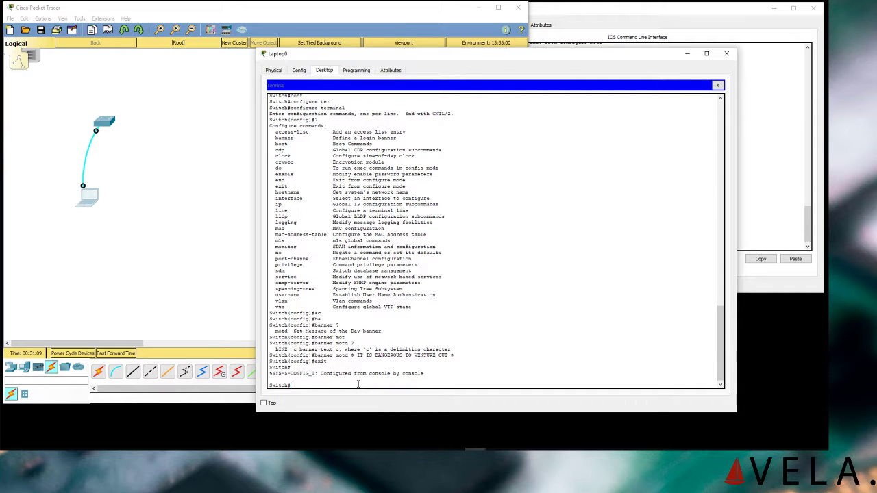
{"action": "type", "text": "exit"}
{"action": "key", "text": "Return"}
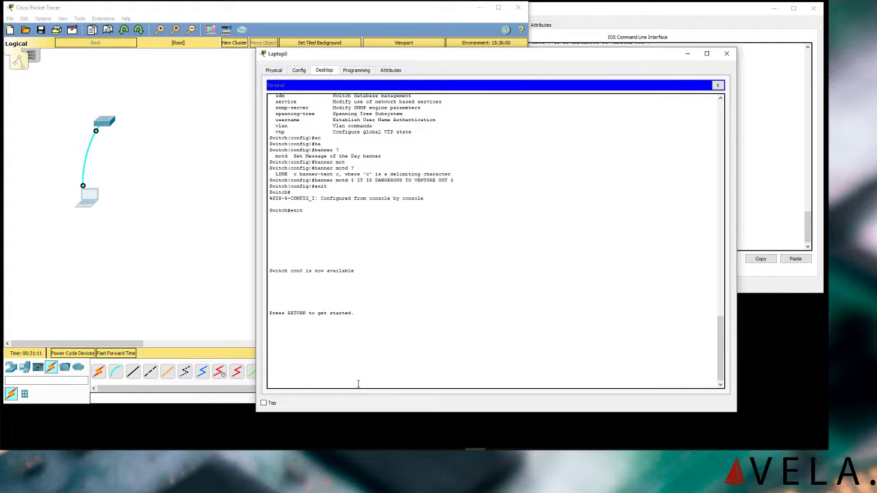
{"action": "key", "text": "Return"}
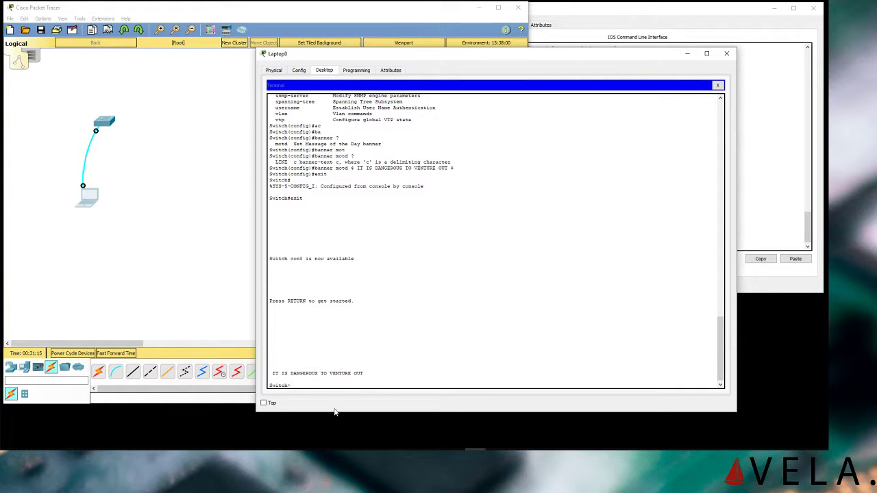
- Highlight the message-of-the-day banner line above the Switch> prompt for examination and shift the laptop window
{"action": "left_click_drag", "start_coordinate": [365, 373], "coordinate": [268, 370]}
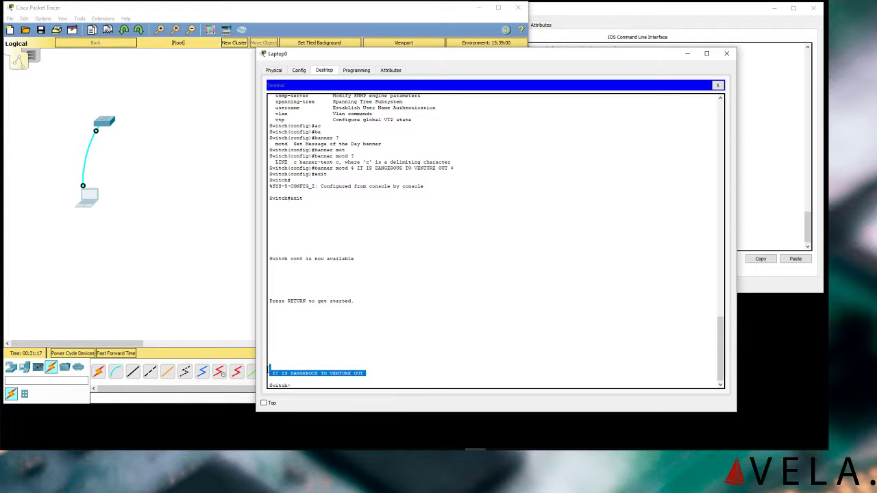
{"action": "left_click", "coordinate": [461, 368]}
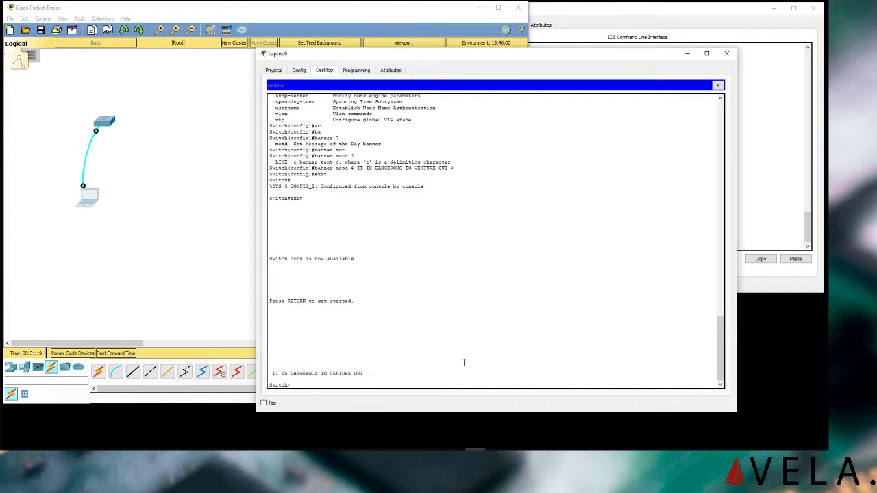
{"action": "triple_click", "coordinate": [357, 373]}
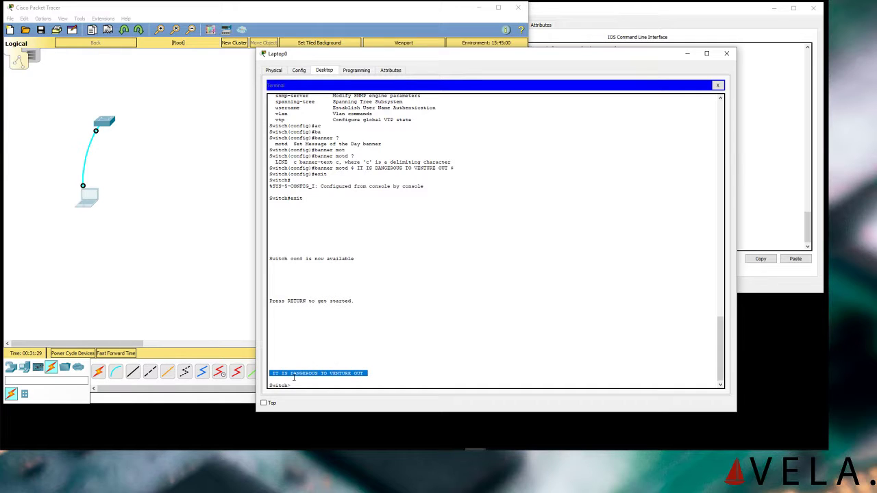
{"action": "left_click", "coordinate": [276, 379]}
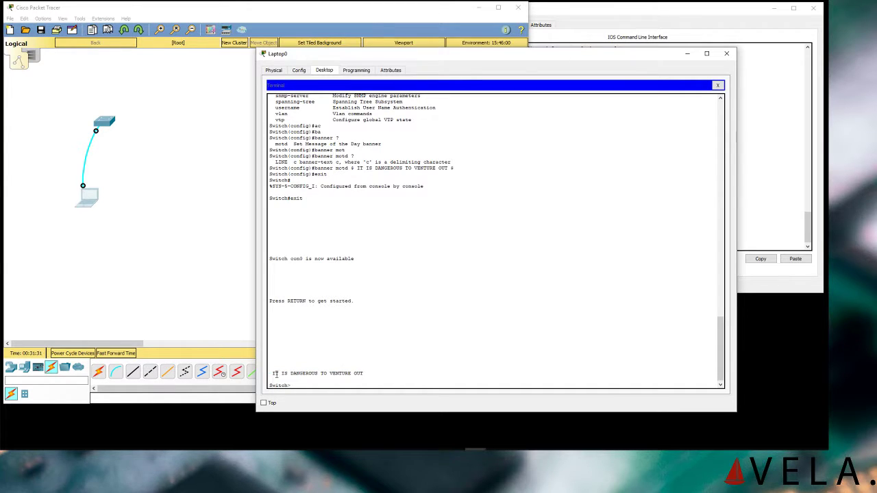
{"action": "triple_click", "coordinate": [275, 374]}
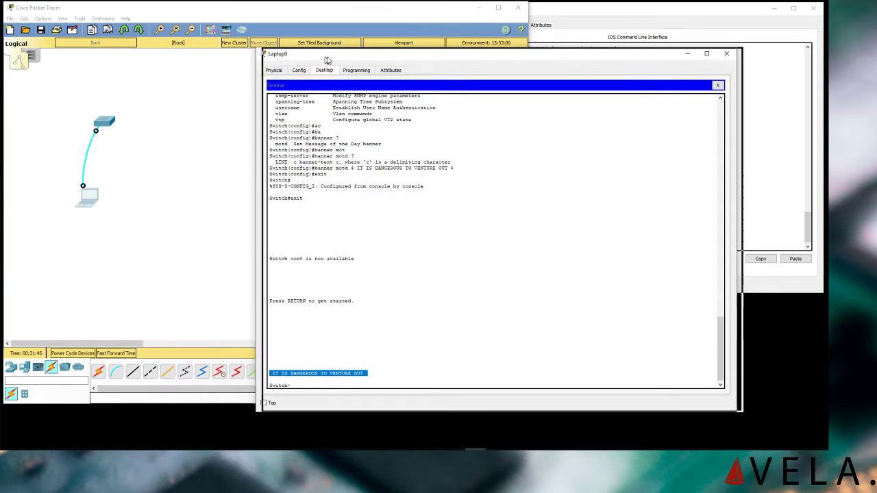
{"action": "left_click_drag", "start_coordinate": [319, 60], "coordinate": [366, 73]}
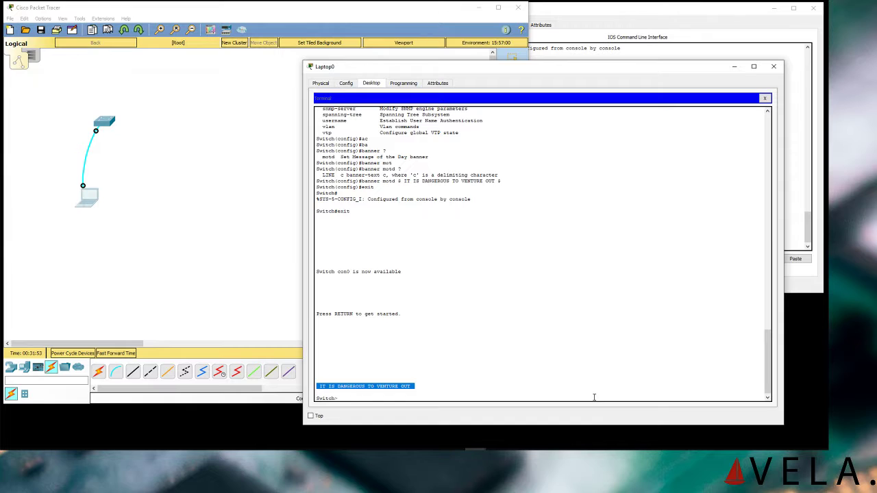
- Enter privileged EXEC mode again with the abbreviated command en
{"action": "left_click", "coordinate": [541, 357]}
{"action": "key", "text": "Return"}
{"action": "type", "text": "en"}
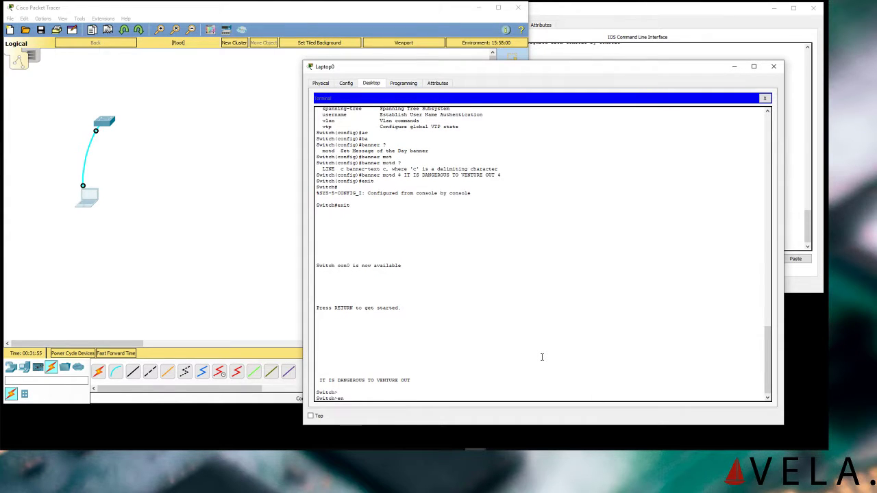
{"action": "key", "text": "Tab"}
{"action": "key", "text": "BackSpace"}
{"action": "key", "text": "BackSpace"}
{"action": "key", "text": "BackSpace"}
{"action": "key", "text": "BackSpace"}
{"action": "key", "text": "BackSpace"}
{"action": "type", "text": "en"}
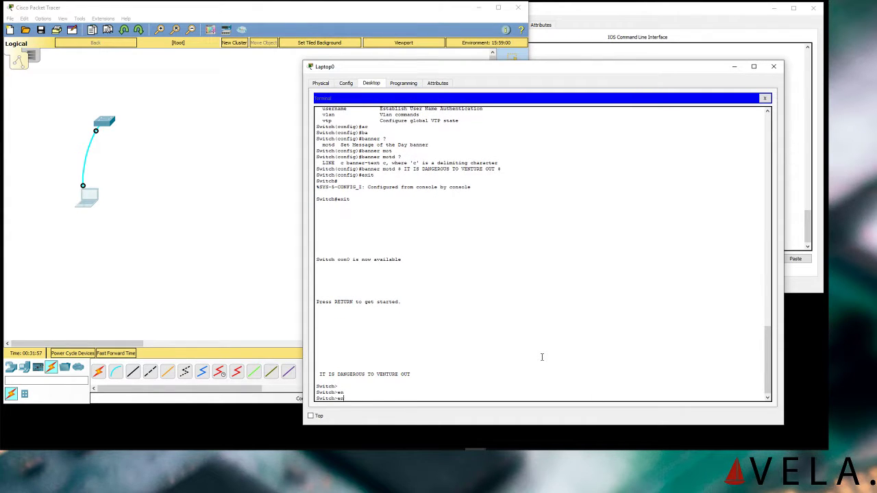
{"action": "key", "text": "Return"}
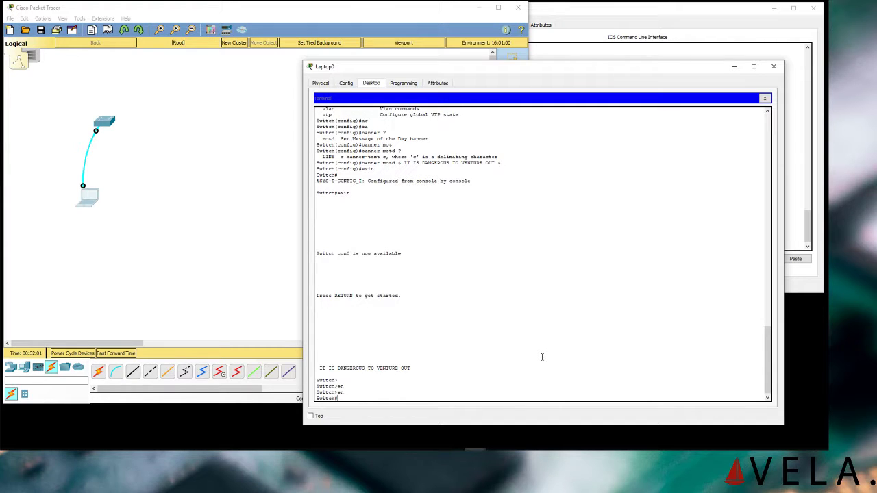
- Enter global configuration mode with conf t and list its available commands with ?
{"action": "type", "text": "conf t"}
{"action": "key", "text": "Return"}
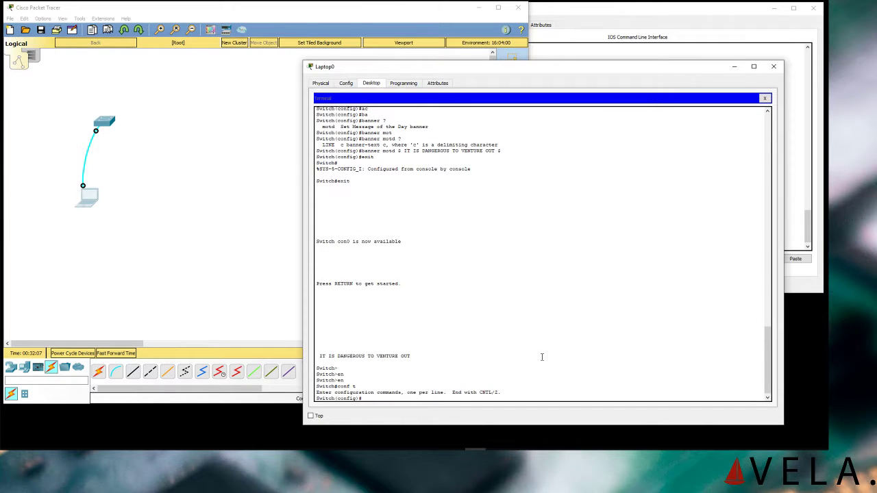
{"action": "type", "text": "?"}
{"action": "key", "text": "space"}
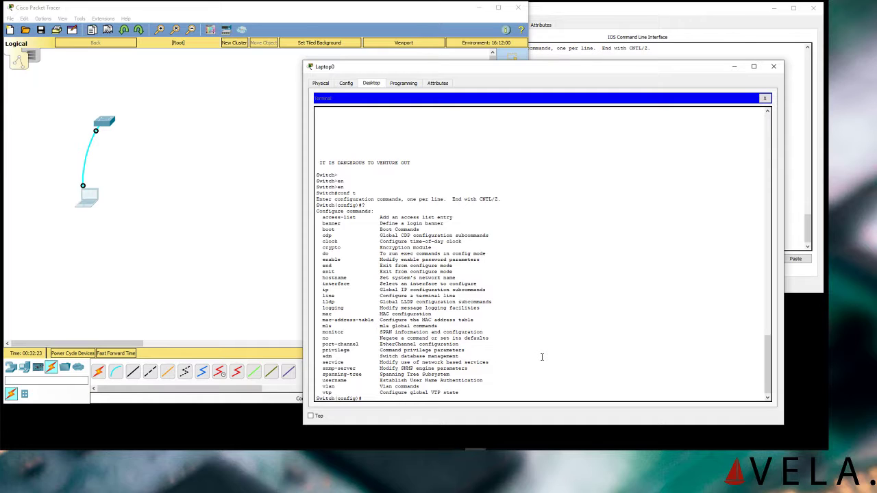
{"action": "key", "text": "Return"}
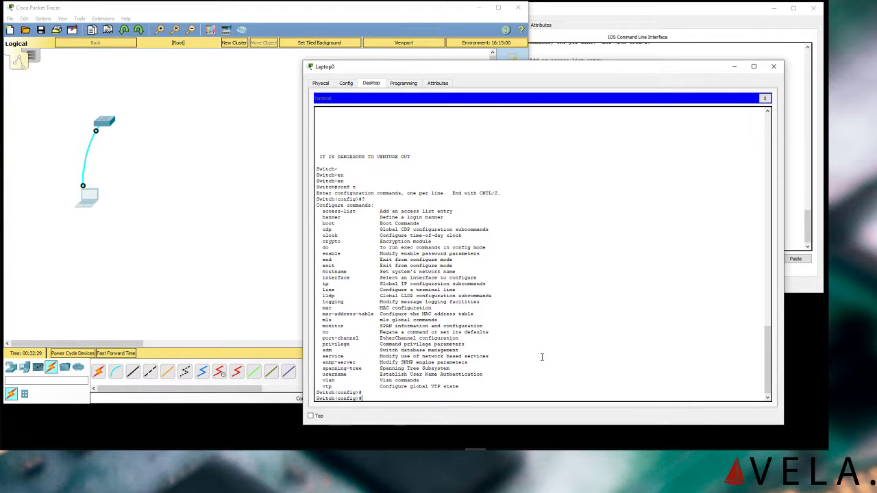
- Move the laptop window off the topology and reposition the laptop slightly farther from the switch
{"action": "left_click_drag", "start_coordinate": [366, 70], "coordinate": [392, 64]}
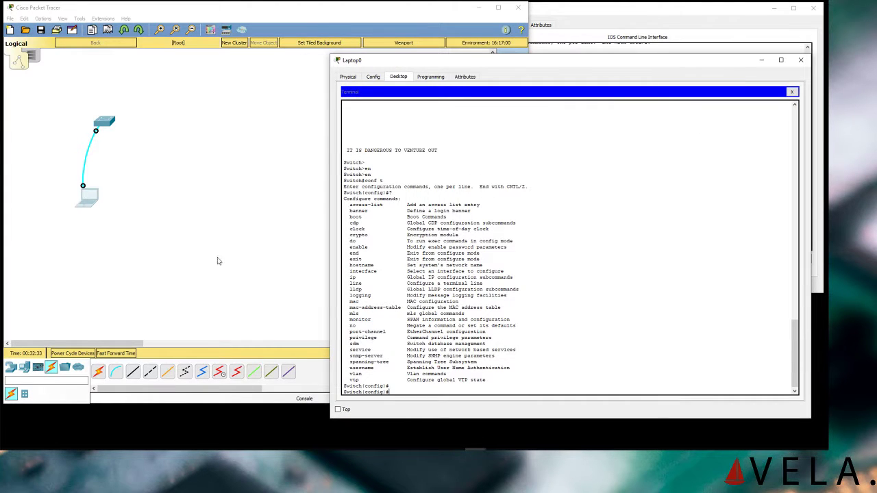
{"action": "left_click_drag", "start_coordinate": [90, 201], "coordinate": [71, 218]}
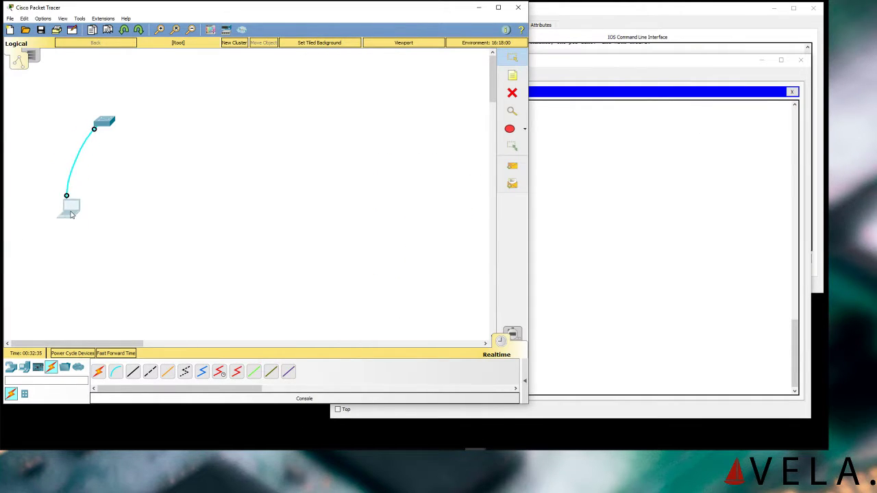
{"action": "left_click", "coordinate": [675, 248]}
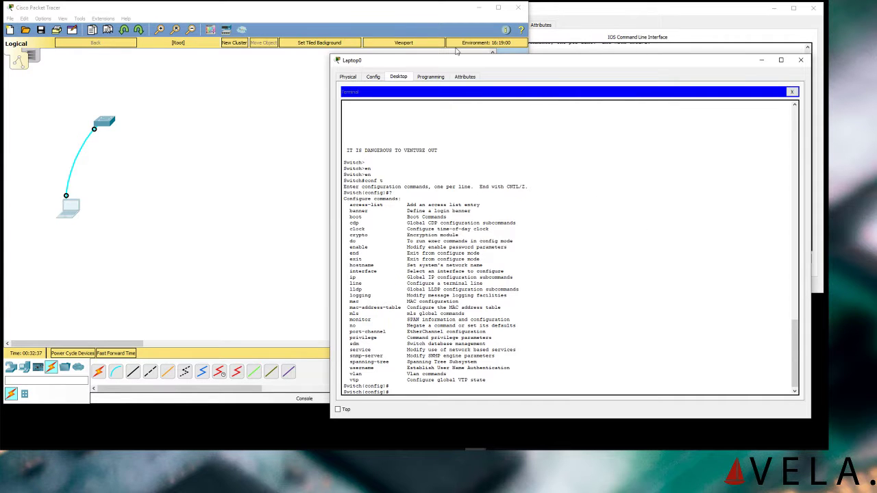
- Add two generic PCs to the workspace, well to the right of the existing switch
{"action": "left_click", "coordinate": [24, 368]}
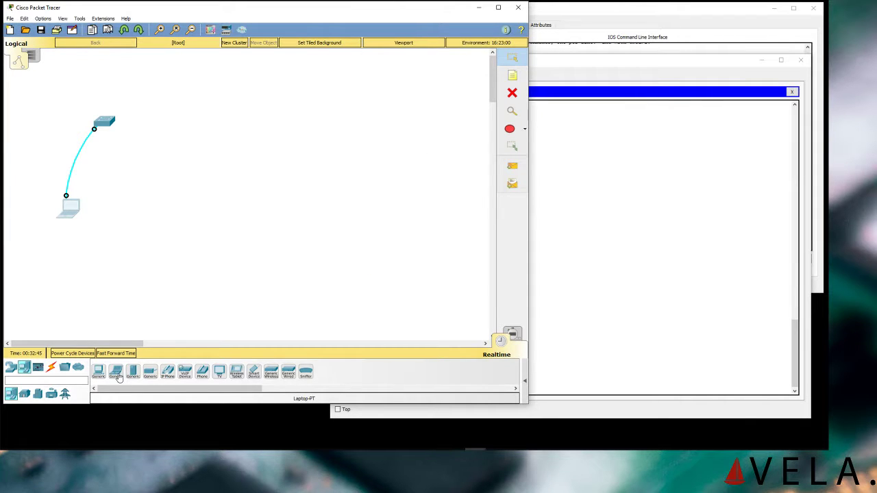
{"action": "left_click_drag", "start_coordinate": [102, 374], "coordinate": [269, 76]}
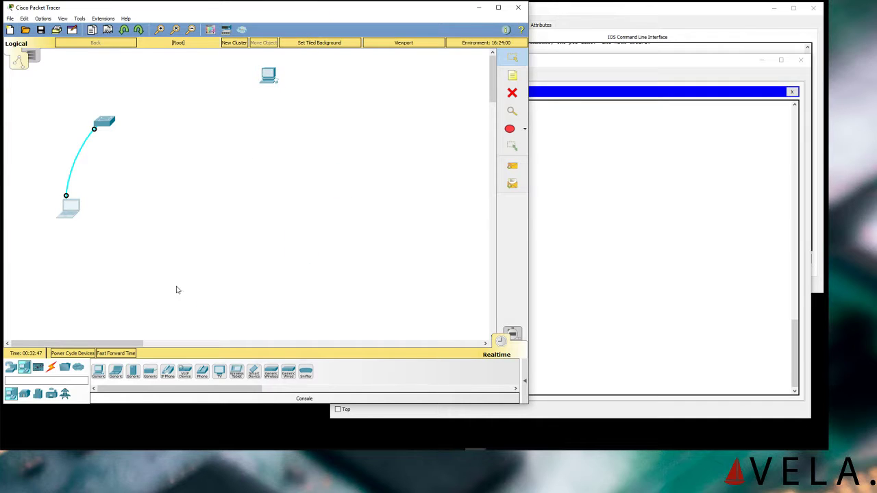
{"action": "left_click_drag", "start_coordinate": [101, 374], "coordinate": [320, 98]}
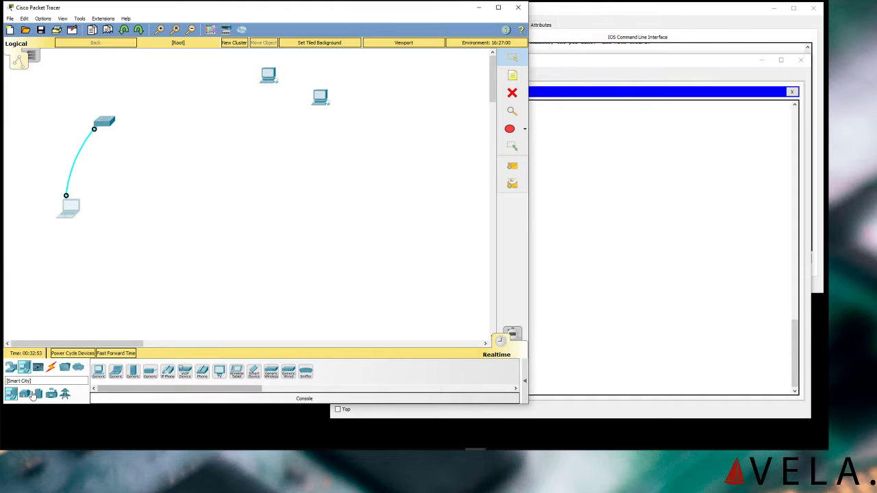
- Add a second 2960 switch to the workspace, between the first switch and the two PCs
{"action": "left_click", "coordinate": [65, 367]}
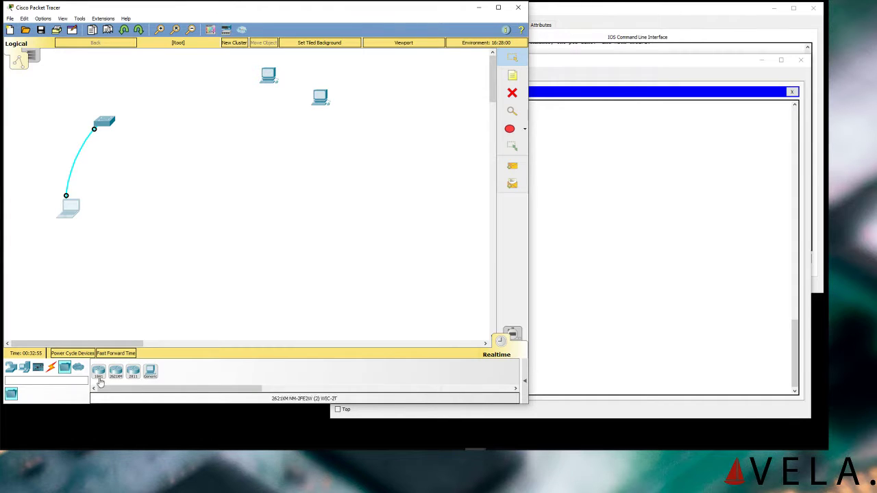
{"action": "left_click", "coordinate": [11, 367]}
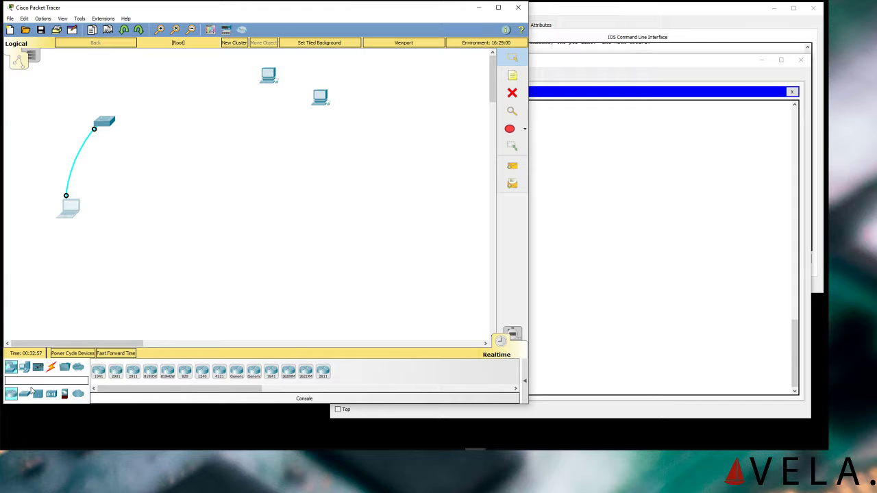
{"action": "left_click", "coordinate": [24, 393]}
{"action": "left_click_drag", "start_coordinate": [99, 371], "coordinate": [228, 94]}
- Arrange the topology with the first switch above the laptop, the new switch level with it, and the PCs stacked to the right
{"action": "left_click_drag", "start_coordinate": [102, 124], "coordinate": [71, 135]}
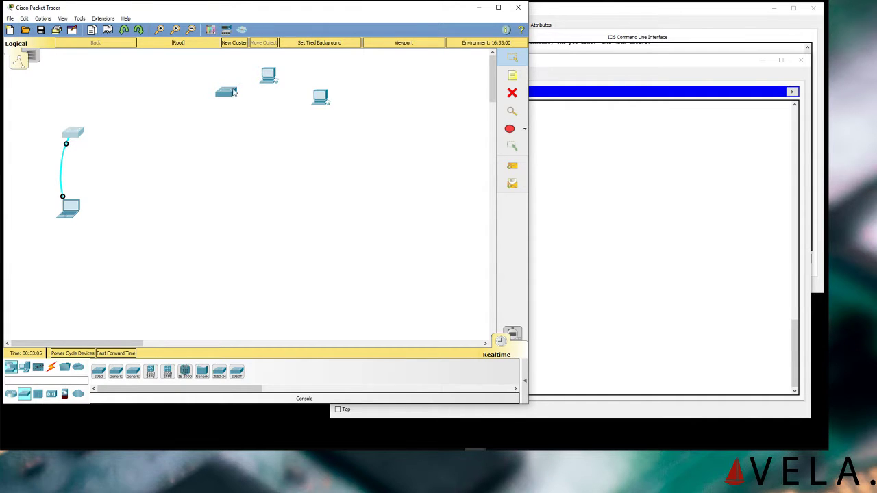
{"action": "left_click_drag", "start_coordinate": [234, 92], "coordinate": [212, 131]}
{"action": "left_click_drag", "start_coordinate": [319, 101], "coordinate": [335, 156]}
{"action": "left_click_drag", "start_coordinate": [273, 78], "coordinate": [322, 107]}
{"action": "left_click_drag", "start_coordinate": [337, 157], "coordinate": [328, 160]}
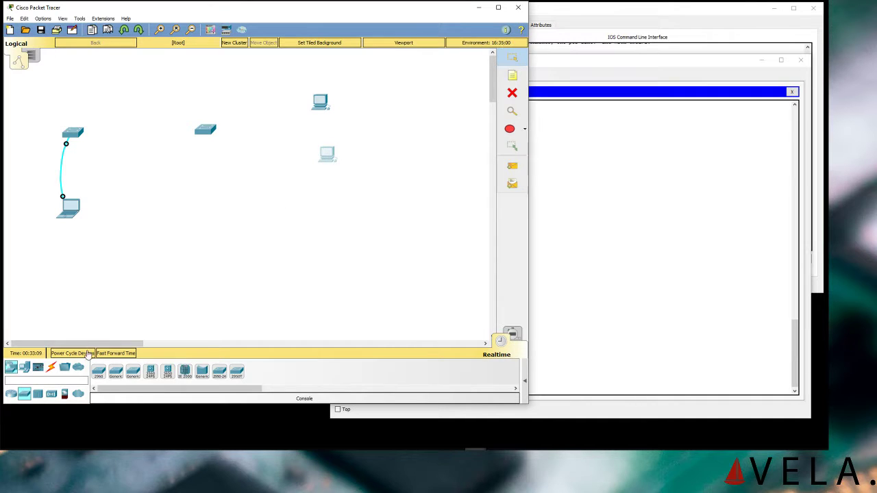
- Connect the lower PC to the new switch with an automatically chosen cable and move that PC slightly up
{"action": "left_click", "coordinate": [51, 368]}
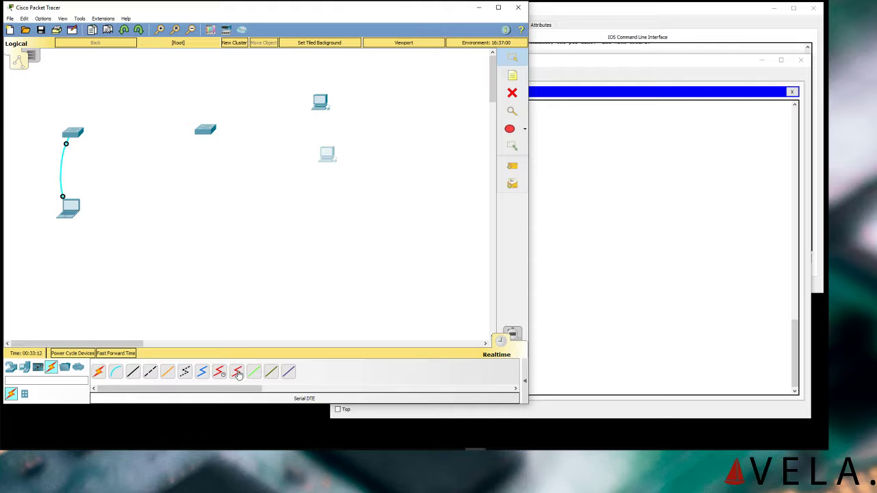
{"action": "left_click", "coordinate": [98, 374]}
{"action": "left_click", "coordinate": [327, 156]}
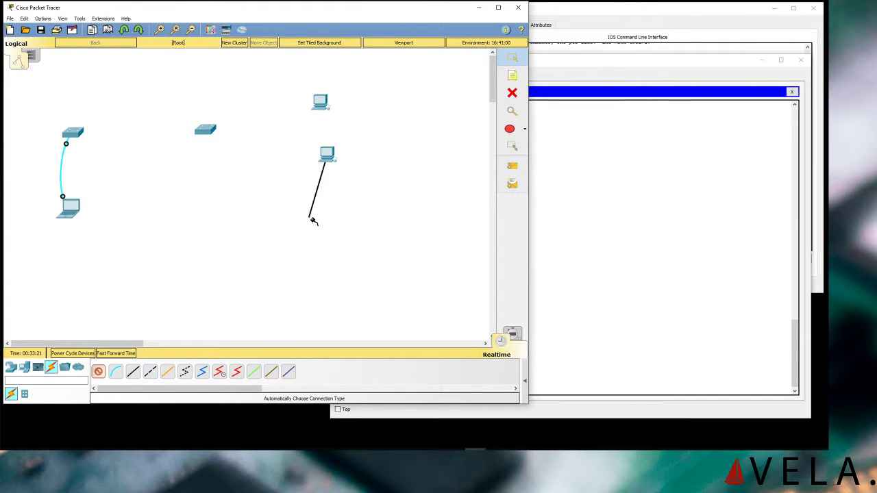
{"action": "left_click", "coordinate": [206, 130]}
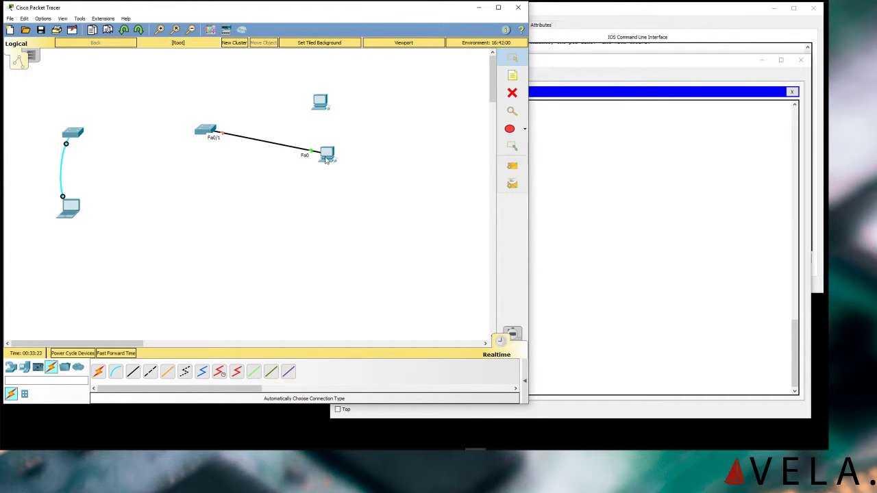
{"action": "left_click_drag", "start_coordinate": [327, 162], "coordinate": [329, 149]}
- Connect the upper PC to the new switch with an automatically chosen cable
{"action": "left_click", "coordinate": [98, 371]}
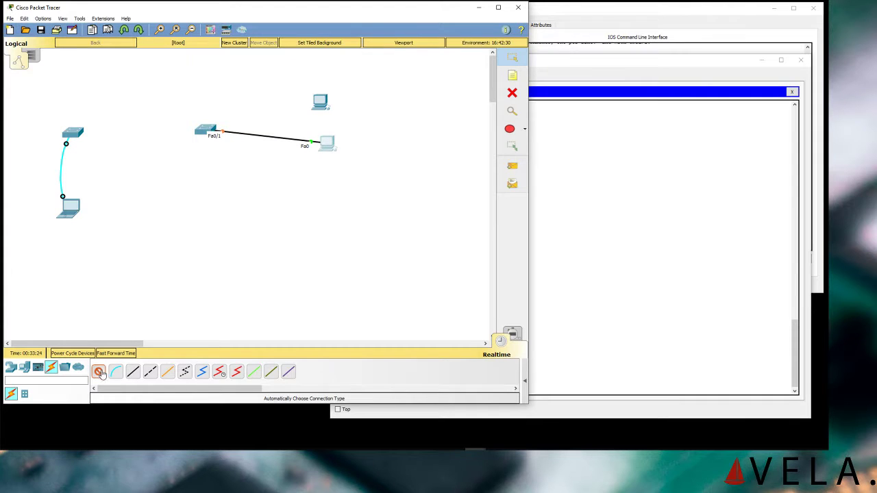
{"action": "left_click", "coordinate": [320, 101]}
{"action": "left_click", "coordinate": [206, 131]}
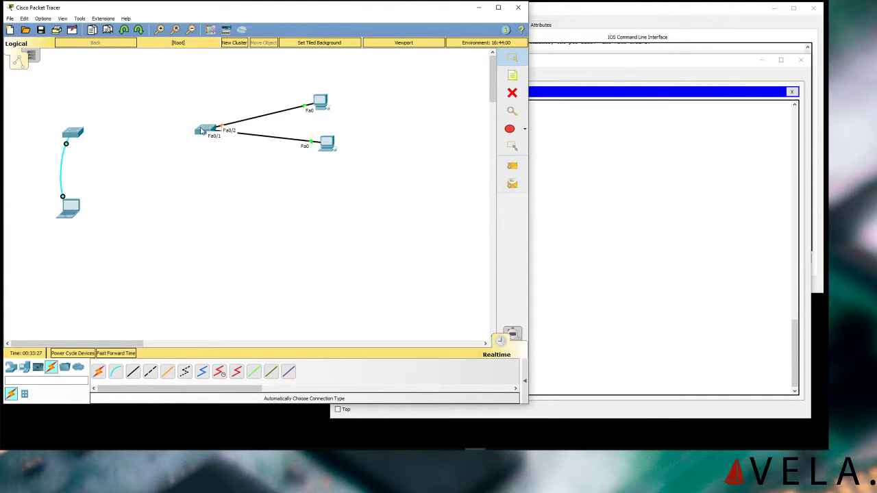
- Link the two switches with a copper cross-over cable between their GigabitEthernet0/1 ports
{"action": "mouse_move", "coordinate": [206, 131]}
{"action": "left_mouse_down"}
{"action": "mouse_move", "coordinate": [193, 124]}
{"action": "mouse_move", "coordinate": [201, 122]}
{"action": "left_mouse_up"}
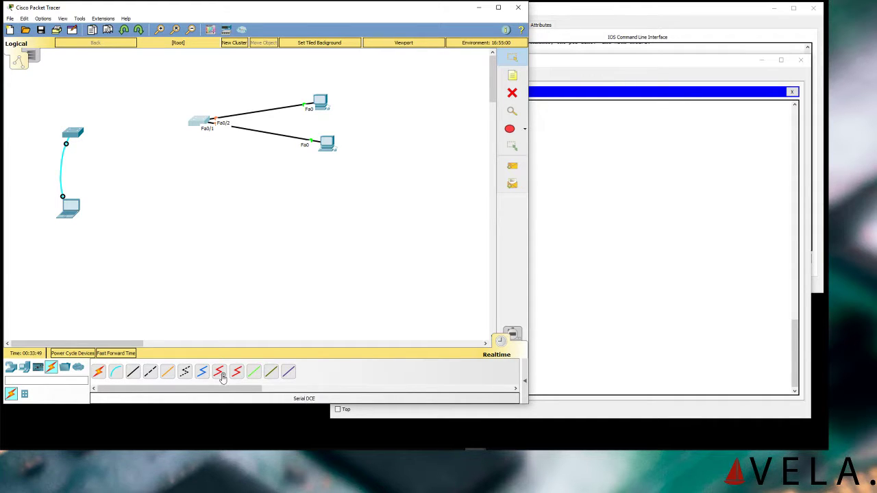
{"action": "left_click", "coordinate": [150, 371]}
{"action": "left_click", "coordinate": [198, 122]}
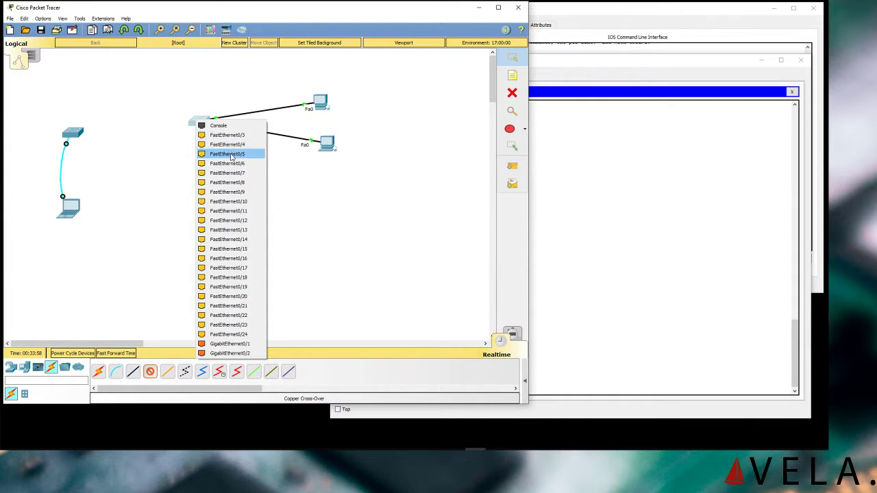
{"action": "left_click", "coordinate": [229, 343]}
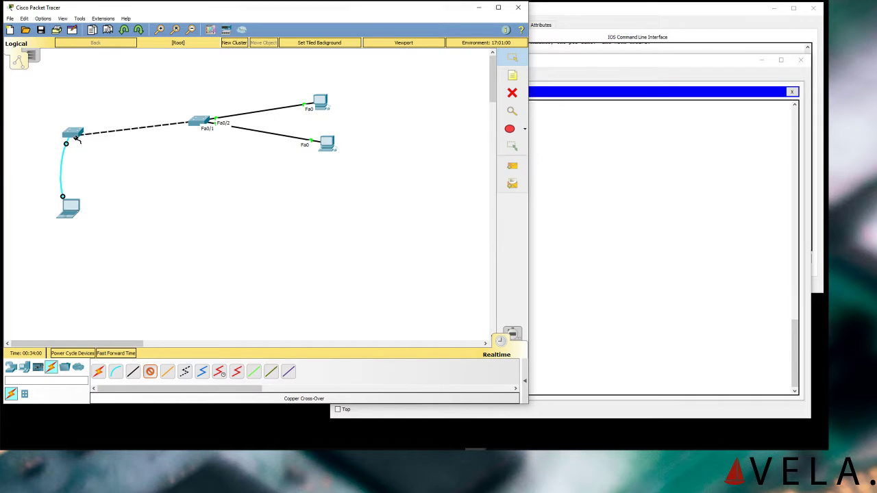
{"action": "left_click", "coordinate": [76, 137]}
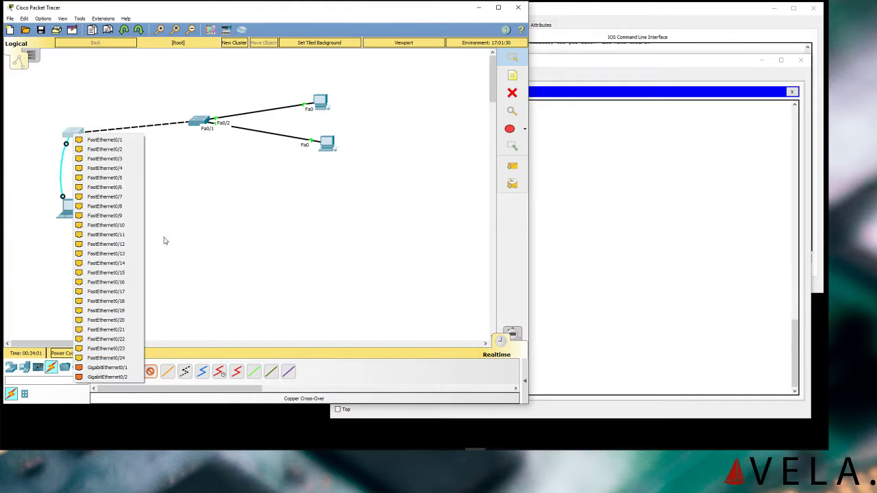
{"action": "left_click", "coordinate": [122, 370]}
- Move the first switch higher above the laptop and place the second switch roughly level with it
{"action": "left_click_drag", "start_coordinate": [201, 123], "coordinate": [209, 159]}
{"action": "left_click_drag", "start_coordinate": [77, 134], "coordinate": [84, 83]}
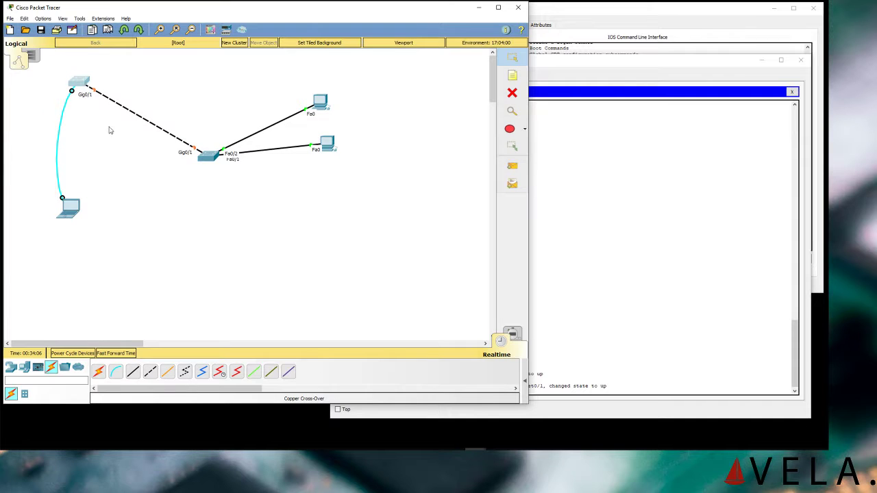
{"action": "left_click_drag", "start_coordinate": [207, 156], "coordinate": [213, 96]}
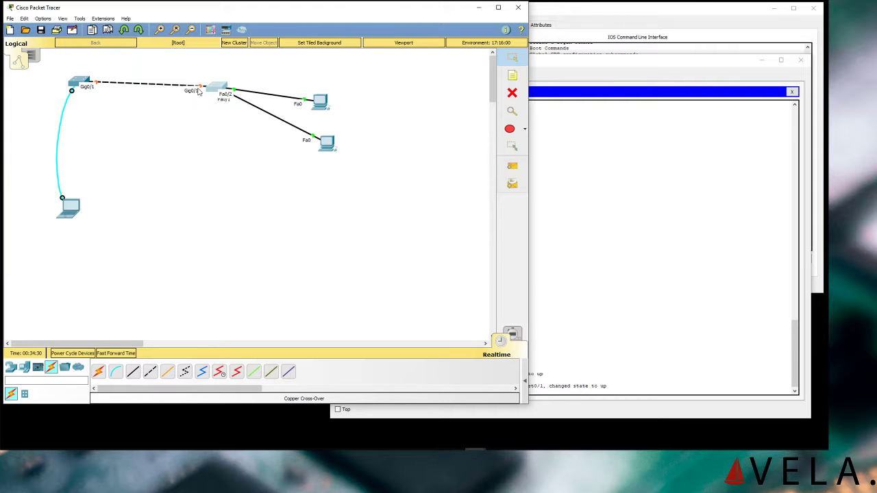
- Bring up the first switch's CLI and leave global configuration mode for privileged EXEC mode
{"action": "left_click", "coordinate": [80, 83]}
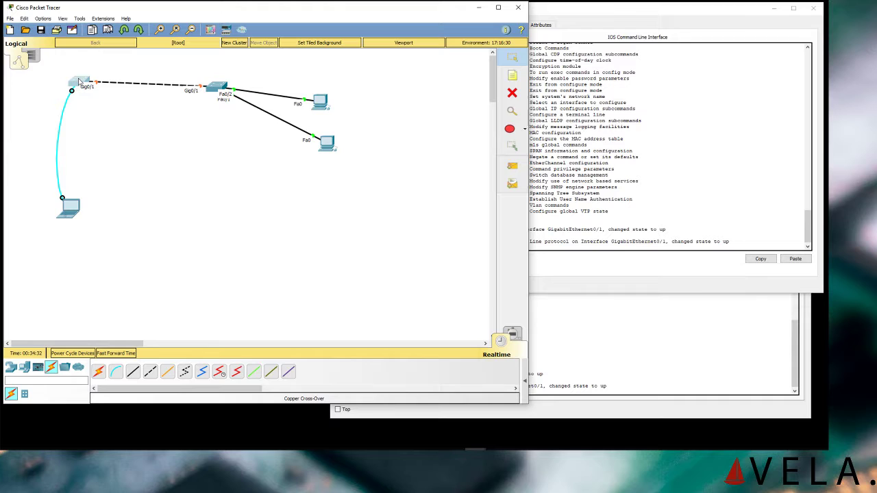
{"action": "left_click", "coordinate": [811, 205]}
{"action": "key", "text": "Return"}
{"action": "key", "text": "Return"}
{"action": "key", "text": "ctrl+z"}
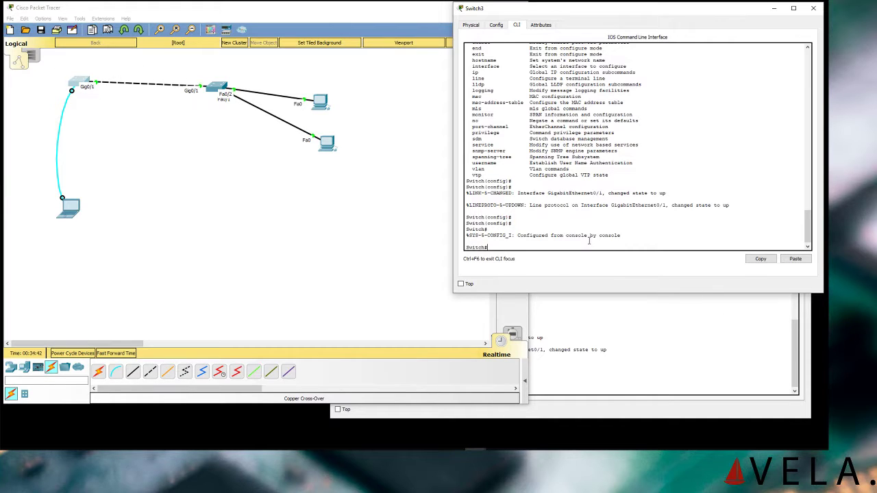
- List the commands available in privileged EXEC mode on the first switch
{"action": "key", "text": "BackSpace"}
{"action": "key", "text": "BackSpace"}
{"action": "type", "text": "?"}
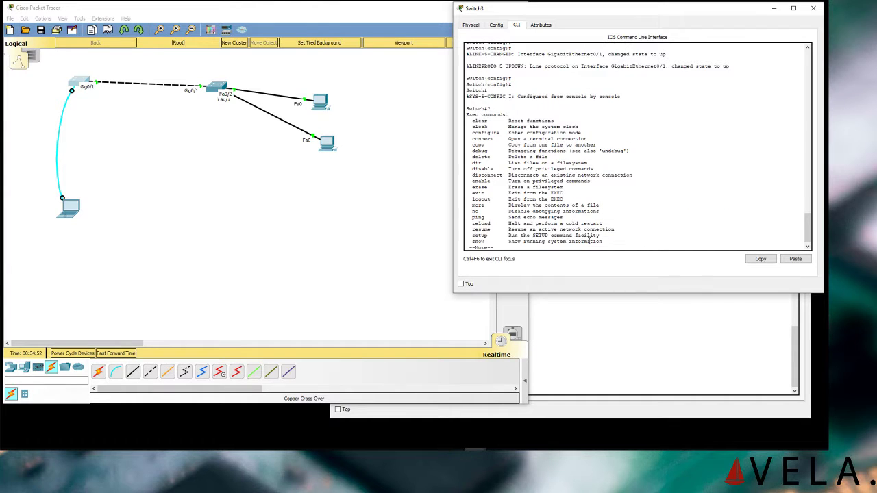
- Run show running-config on the first switch and page through the output to its end
{"action": "type", "text": "show"}
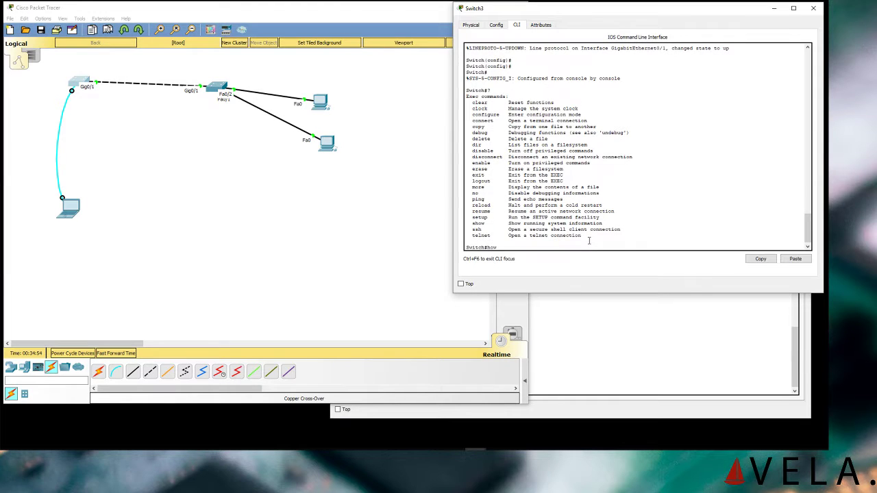
{"action": "key", "text": "Tab"}
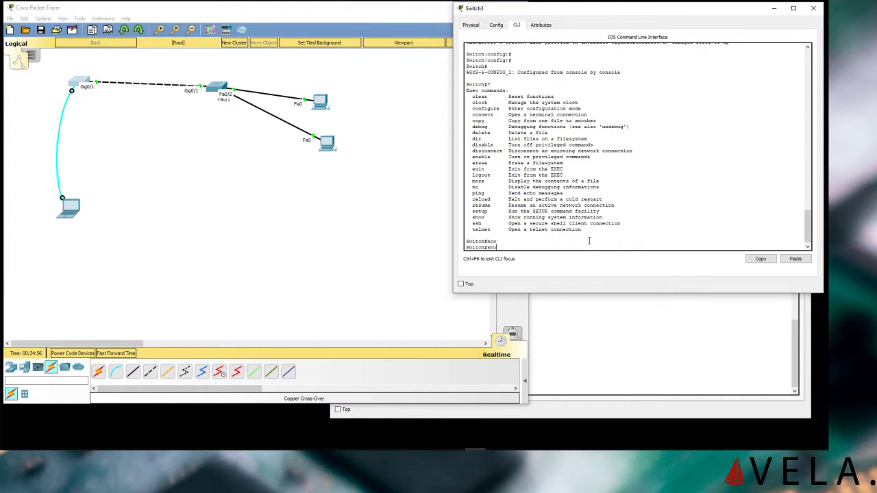
{"action": "key", "text": "Tab"}
{"action": "type", "text": "ru"}
{"action": "key", "text": "Tab"}
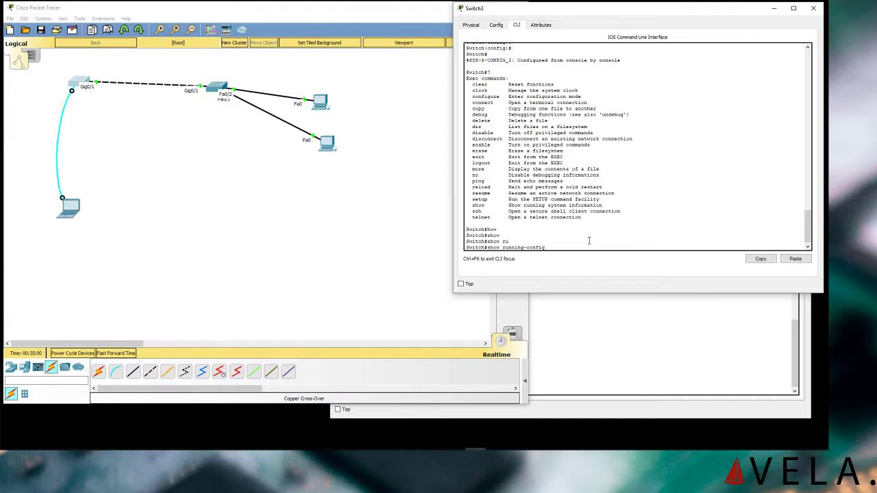
{"action": "key", "text": "Return"}
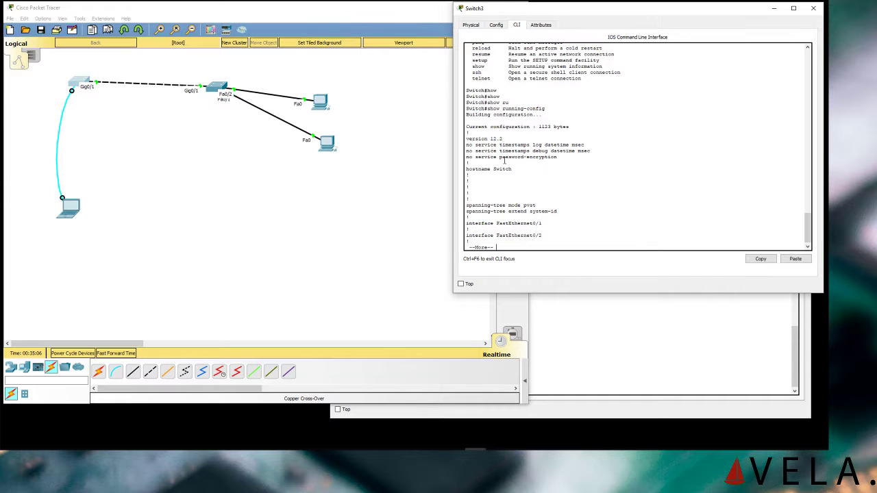
{"action": "key", "text": "space"}
{"action": "key", "text": "space"}
{"action": "key", "text": "space"}
- Examine the version, timestamp, password-encryption and spanning-tree lines of the running configuration
{"action": "scroll", "coordinate": [561, 167], "scroll_direction": "up", "scroll_amount": 10}
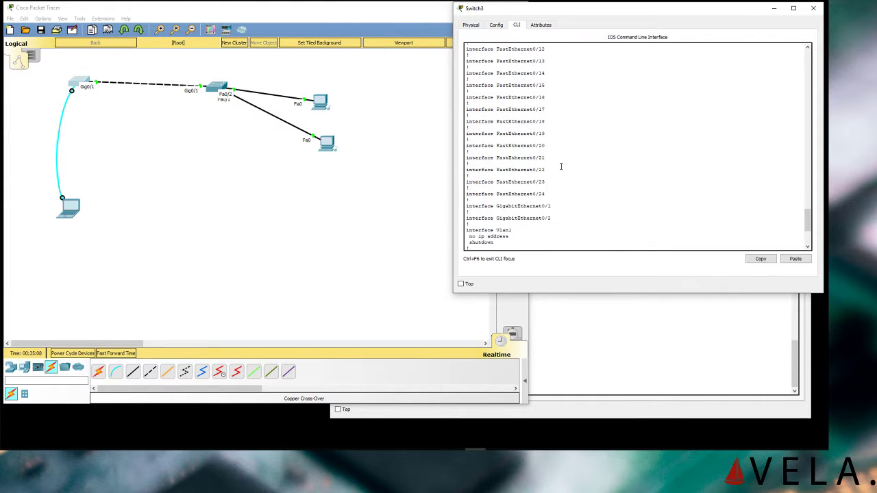
{"action": "scroll", "coordinate": [556, 165], "scroll_direction": "up", "scroll_amount": 10}
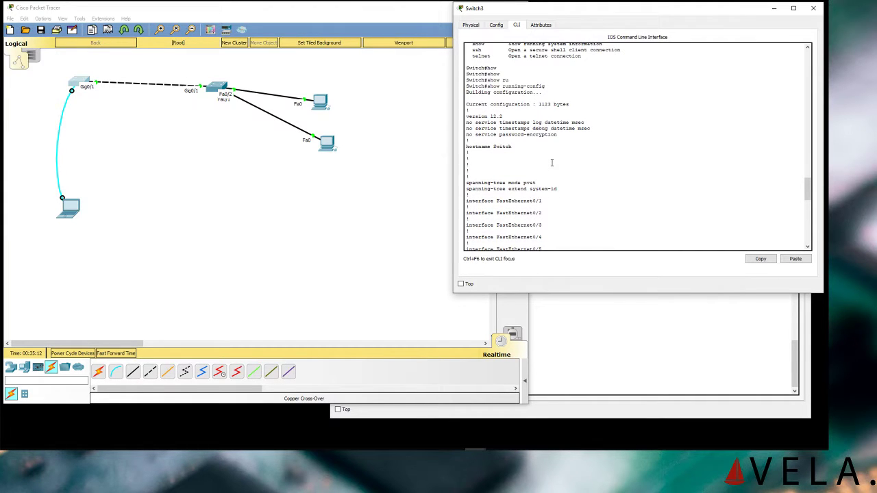
{"action": "scroll", "coordinate": [552, 162], "scroll_direction": "up", "scroll_amount": 2}
{"action": "scroll", "coordinate": [542, 163], "scroll_direction": "up", "scroll_amount": 5}
{"action": "scroll", "coordinate": [521, 161], "scroll_direction": "down", "scroll_amount": 2}
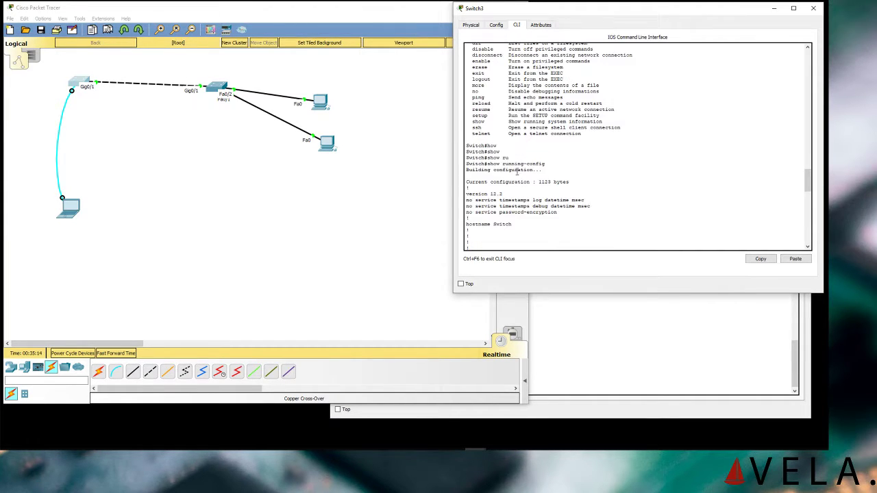
{"action": "scroll", "coordinate": [493, 159], "scroll_direction": "down", "scroll_amount": 3}
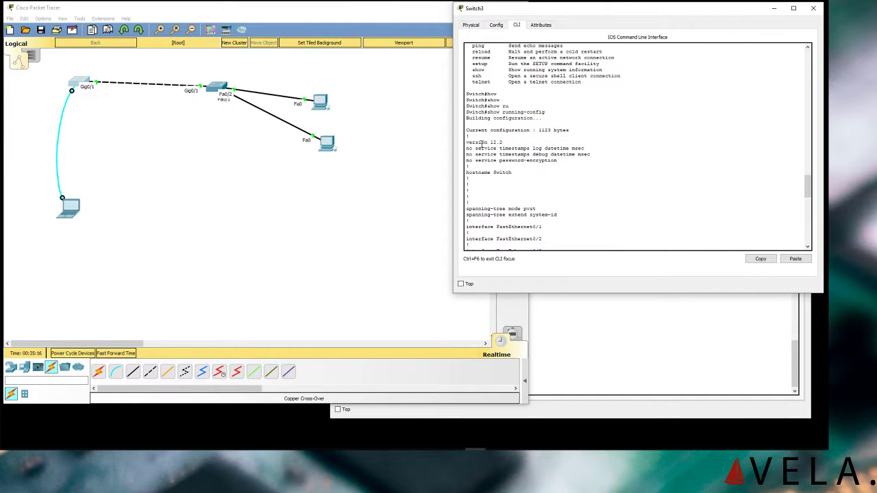
{"action": "left_click_drag", "start_coordinate": [466, 142], "coordinate": [602, 156]}
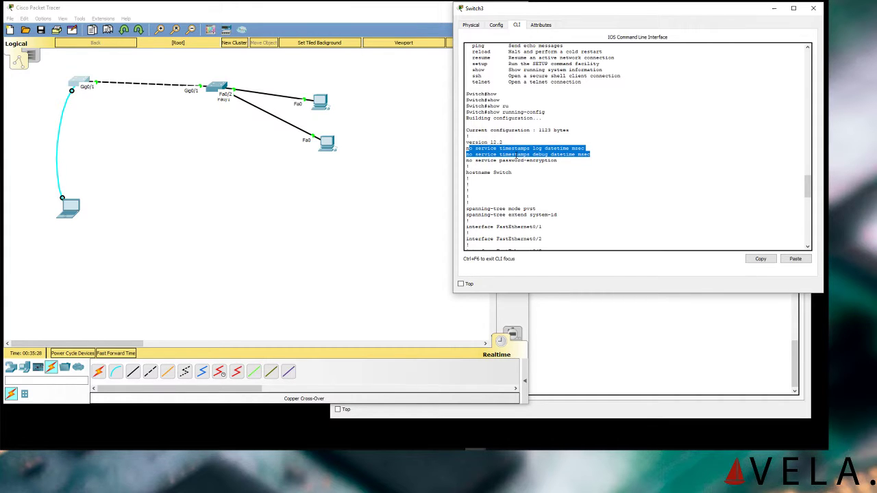
{"action": "left_click_drag", "start_coordinate": [467, 161], "coordinate": [555, 162]}
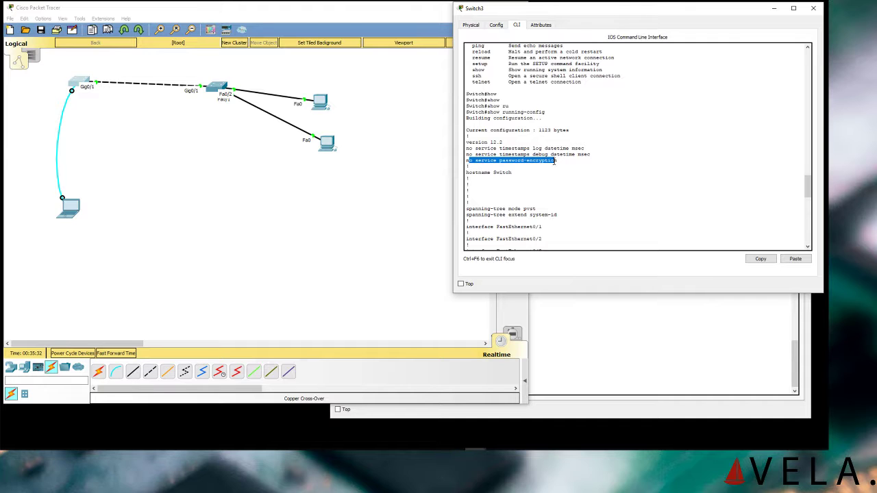
{"action": "scroll", "coordinate": [555, 162], "scroll_direction": "down", "scroll_amount": 7}
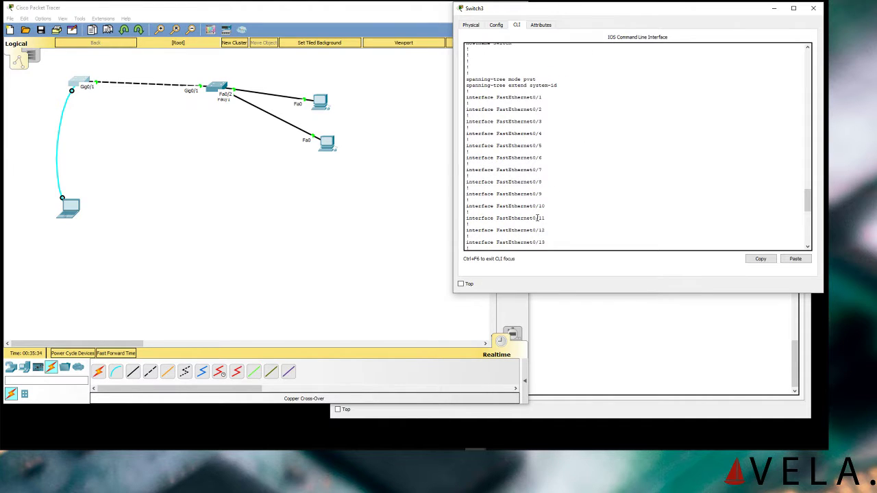
{"action": "scroll", "coordinate": [473, 108], "scroll_direction": "up", "scroll_amount": 2}
{"action": "left_click_drag", "start_coordinate": [473, 107], "coordinate": [539, 106]}
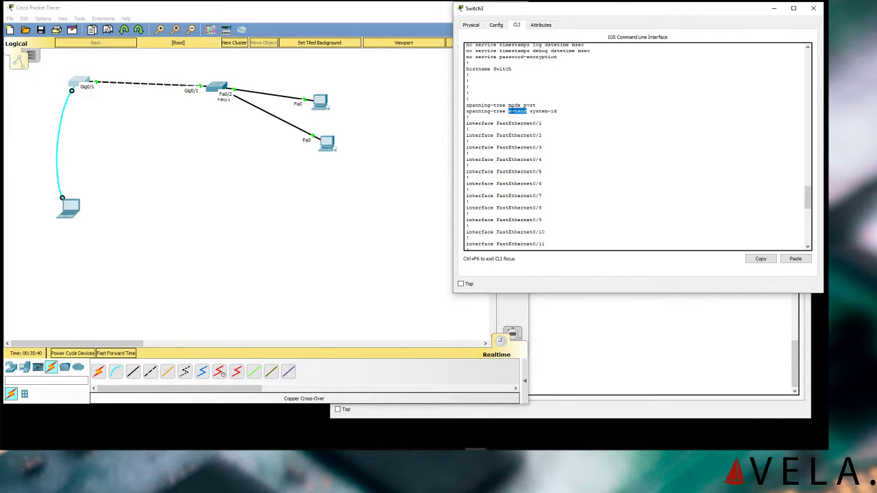
{"action": "triple_click", "coordinate": [518, 111]}
- Examine the banner motd line near the end of the running configuration, including its message text and delimiters
{"action": "scroll", "coordinate": [567, 143], "scroll_direction": "down", "scroll_amount": 15}
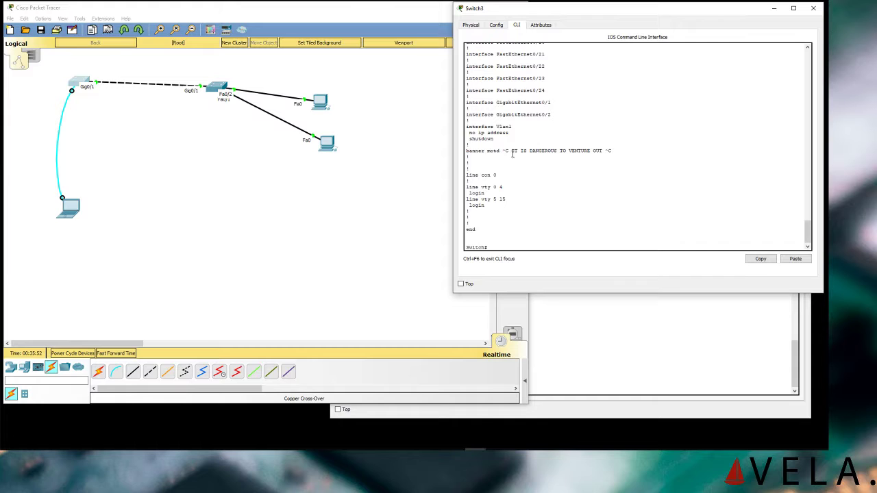
{"action": "mouse_move", "coordinate": [611, 151]}
{"action": "left_mouse_down"}
{"action": "mouse_move", "coordinate": [548, 151]}
{"action": "mouse_move", "coordinate": [603, 151]}
{"action": "left_mouse_up"}
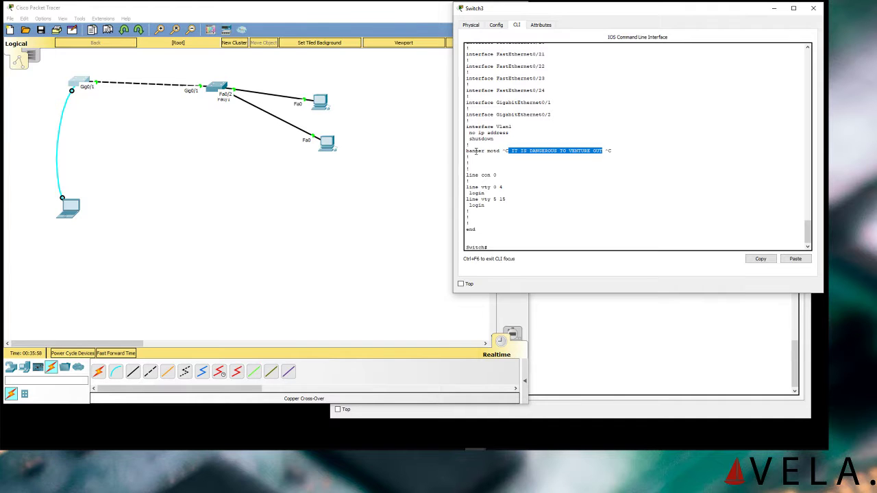
{"action": "left_click_drag", "start_coordinate": [466, 151], "coordinate": [500, 152]}
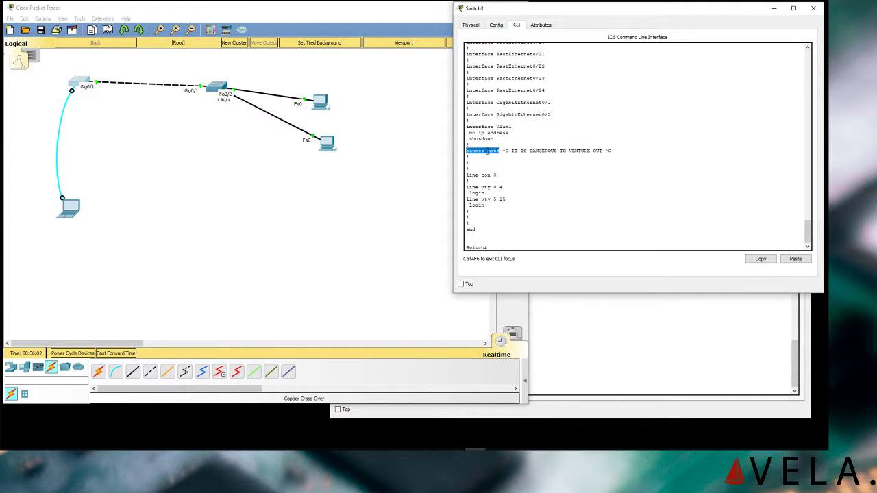
{"action": "left_click", "coordinate": [488, 152]}
{"action": "left_click", "coordinate": [510, 152]}
{"action": "key", "text": "shift+End"}
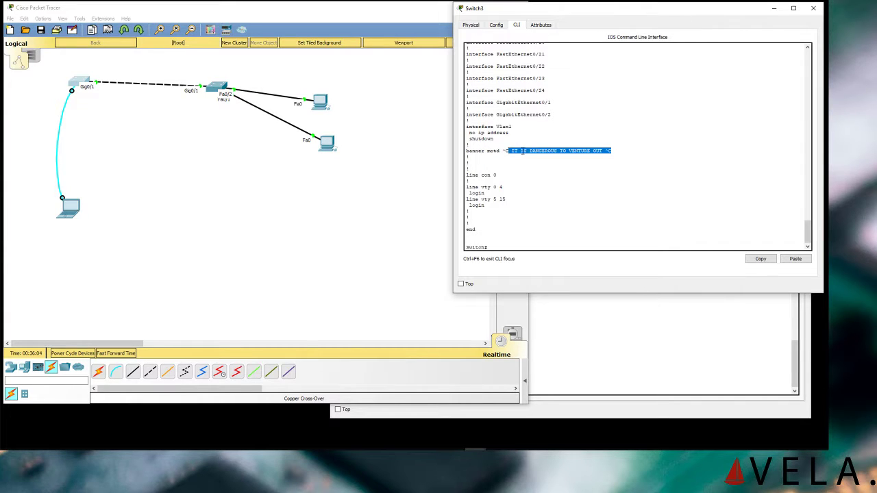
{"action": "mouse_move", "coordinate": [502, 152]}
{"action": "left_mouse_down"}
{"action": "mouse_move", "coordinate": [518, 152]}
{"action": "mouse_move", "coordinate": [511, 153]}
{"action": "left_mouse_up"}
{"action": "left_click", "coordinate": [501, 152]}
{"action": "left_click_drag", "start_coordinate": [603, 150], "coordinate": [614, 151]}
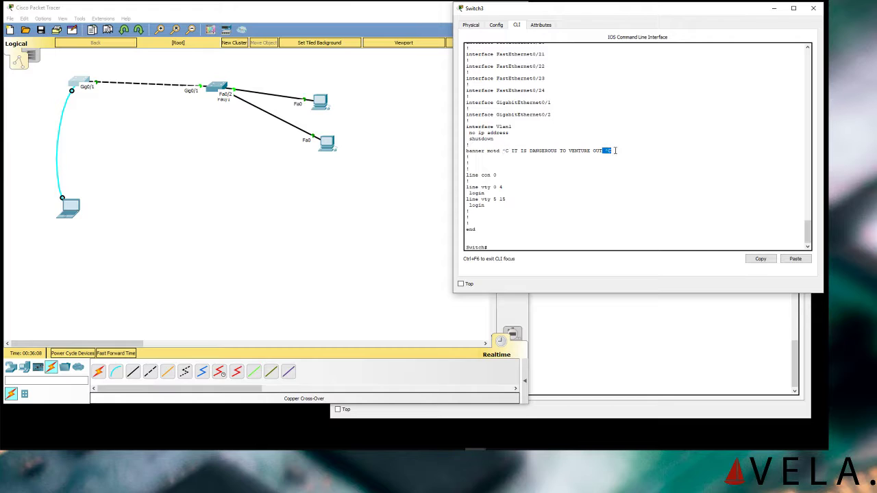
{"action": "left_click_drag", "start_coordinate": [511, 152], "coordinate": [590, 156]}
{"action": "left_click", "coordinate": [590, 156]}
- Examine the console line and the vty line entries at the end of the running configuration
{"action": "left_click_drag", "start_coordinate": [487, 176], "coordinate": [497, 175]}
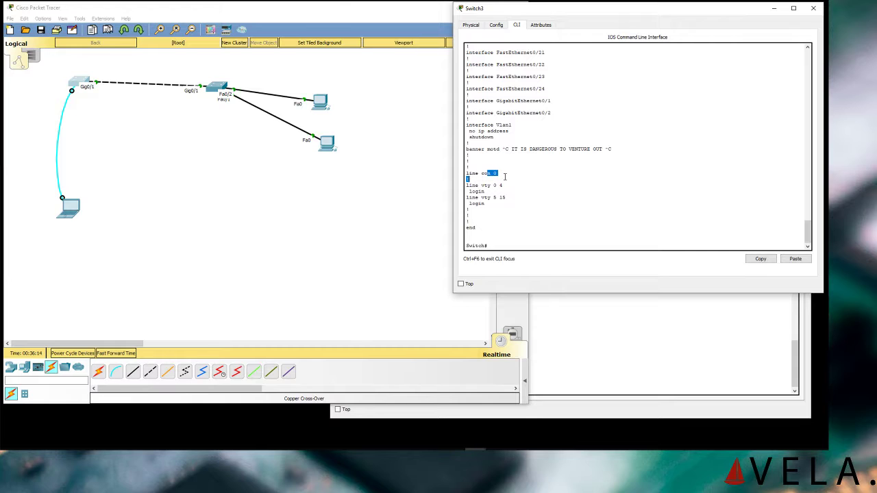
{"action": "left_click", "coordinate": [500, 242]}
{"action": "left_click_drag", "start_coordinate": [468, 192], "coordinate": [502, 185]}
{"action": "left_click_drag", "start_coordinate": [492, 198], "coordinate": [466, 185]}
{"action": "left_click", "coordinate": [512, 194]}
{"action": "left_click", "coordinate": [514, 197]}
{"action": "left_click", "coordinate": [515, 217]}
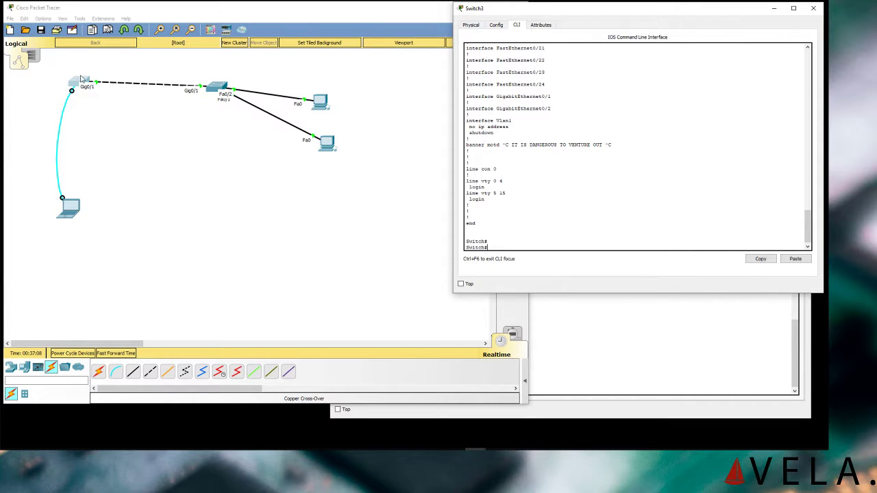
- Spread the two PCs apart, moving the upper one up and outward and the lower one further down
{"action": "left_click", "coordinate": [325, 102]}
{"action": "left_click_drag", "start_coordinate": [325, 101], "coordinate": [341, 87]}
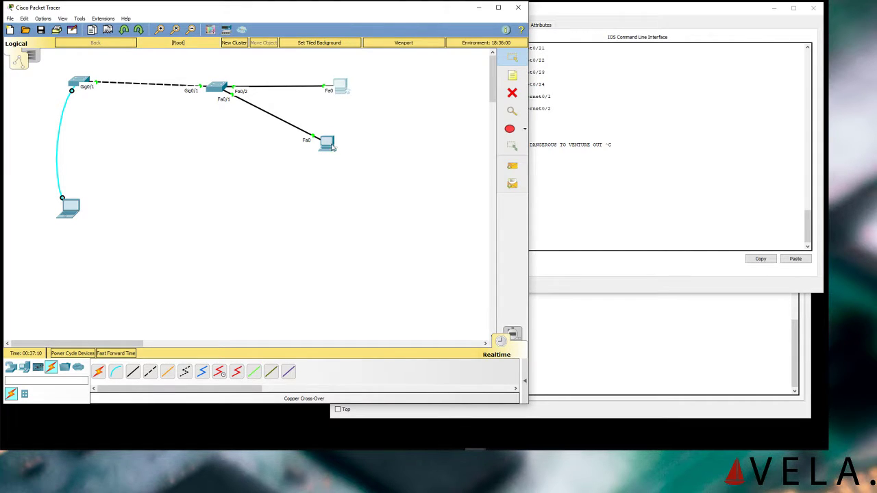
{"action": "left_click_drag", "start_coordinate": [327, 144], "coordinate": [315, 185]}
{"action": "left_click_drag", "start_coordinate": [347, 87], "coordinate": [359, 80]}
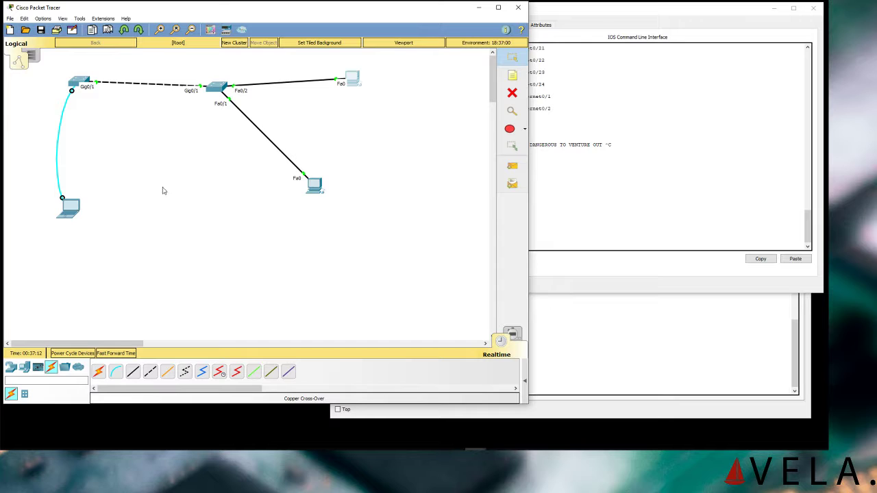
- Try to send a simple PDU from the laptop to the upper PC, dismissing each alert
{"action": "left_click", "coordinate": [513, 173]}
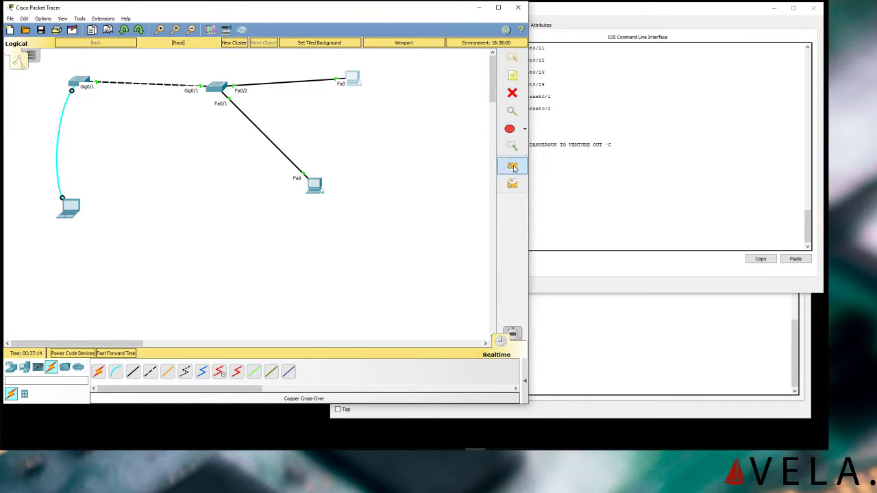
{"action": "left_click", "coordinate": [68, 209]}
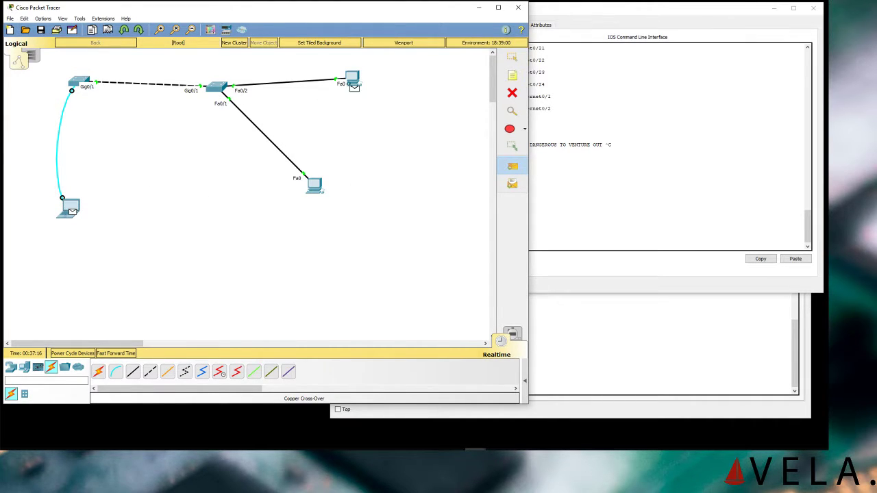
{"action": "left_click", "coordinate": [352, 78]}
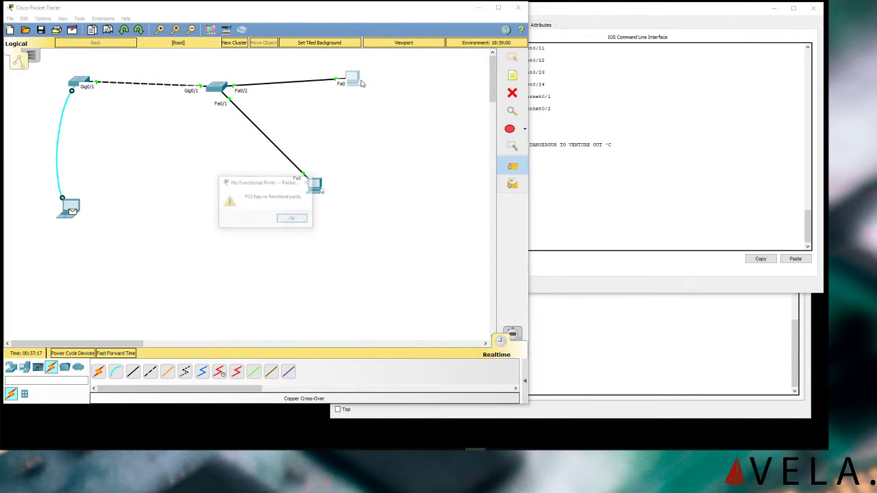
{"action": "left_click", "coordinate": [292, 219]}
{"action": "left_click", "coordinate": [352, 78]}
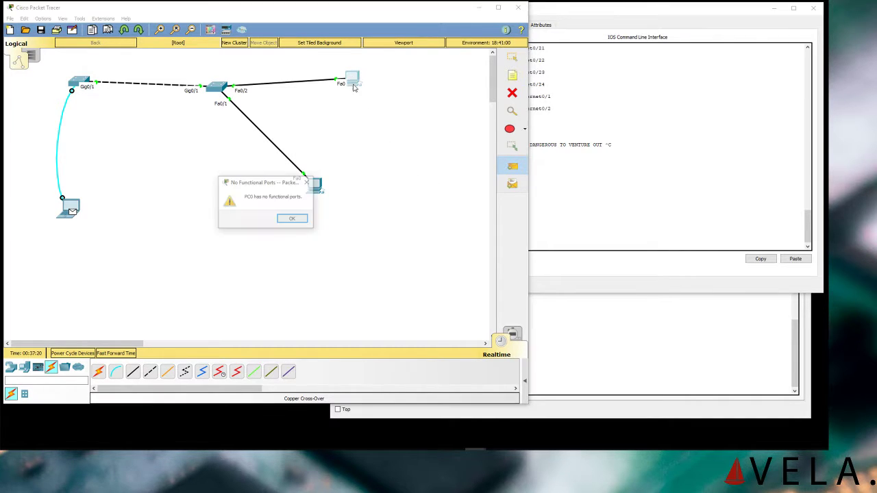
{"action": "left_click", "coordinate": [292, 219]}
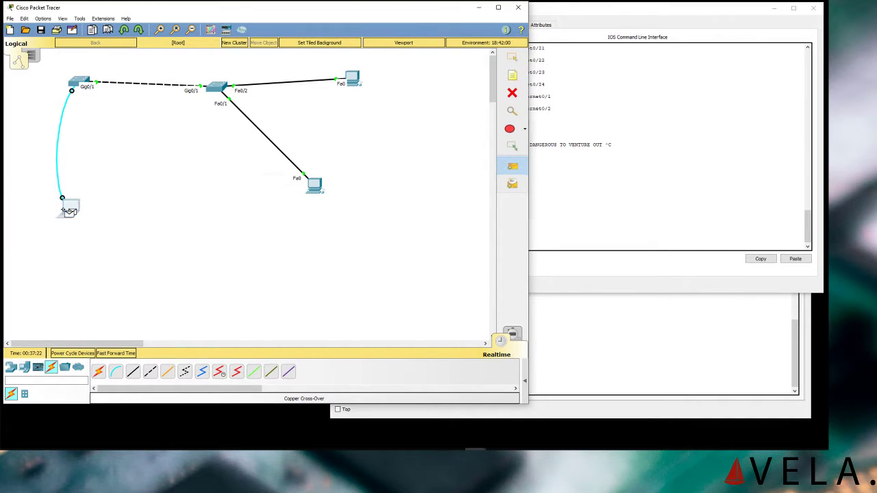
{"action": "left_click", "coordinate": [69, 209]}
{"action": "left_click", "coordinate": [292, 220]}
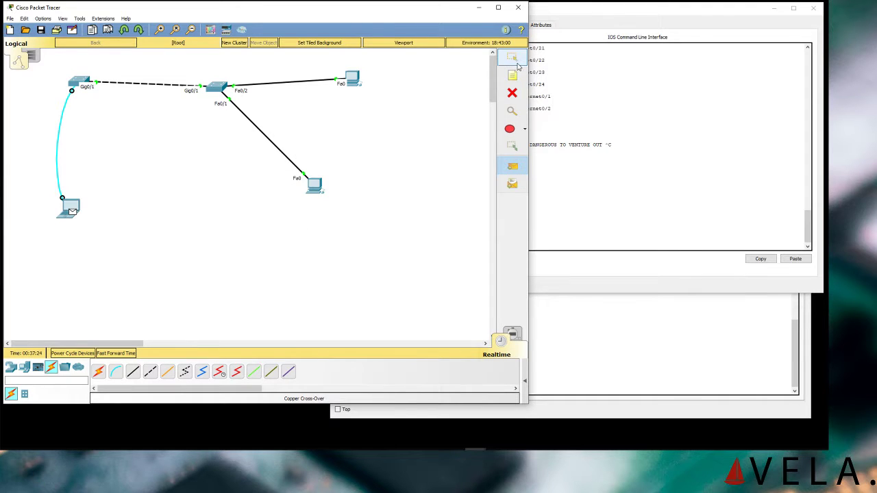
{"action": "key", "text": "Escape"}
- Open the upper PC's desktop applications and look through the available tools
{"action": "left_click", "coordinate": [354, 80]}
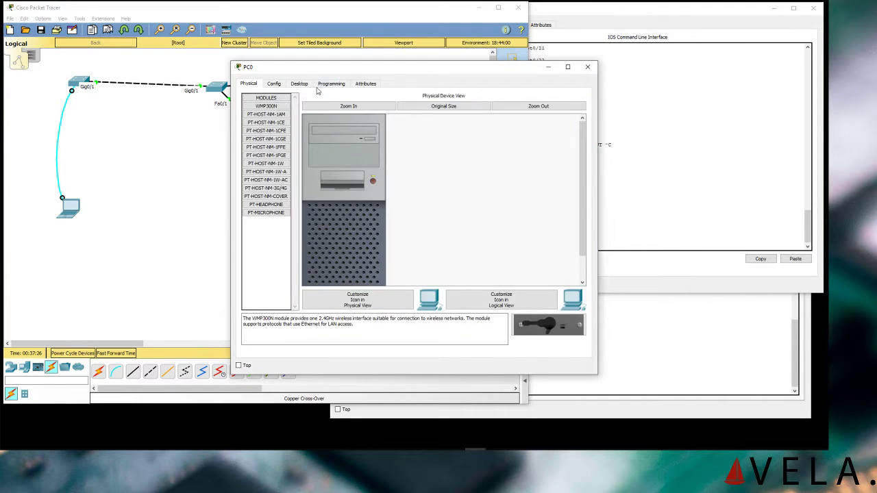
{"action": "left_click", "coordinate": [301, 83]}
{"action": "left_click", "coordinate": [338, 83]}
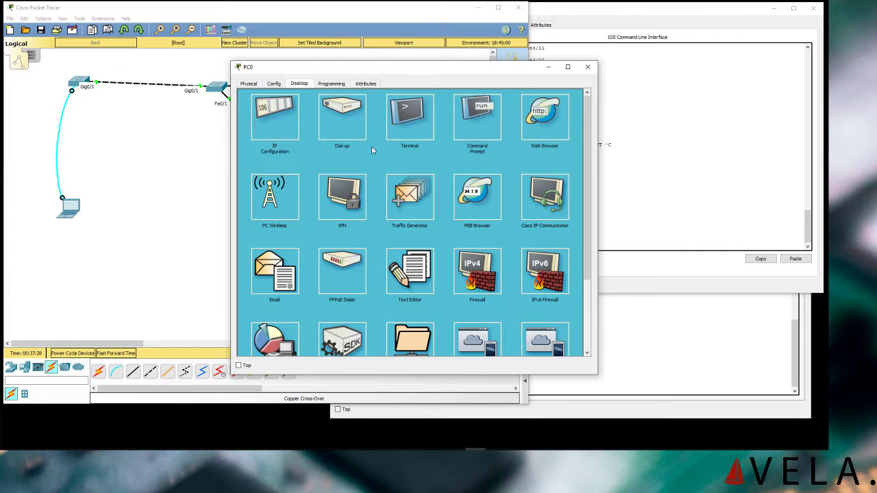
{"action": "left_click", "coordinate": [301, 86]}
{"action": "left_click", "coordinate": [587, 67]}
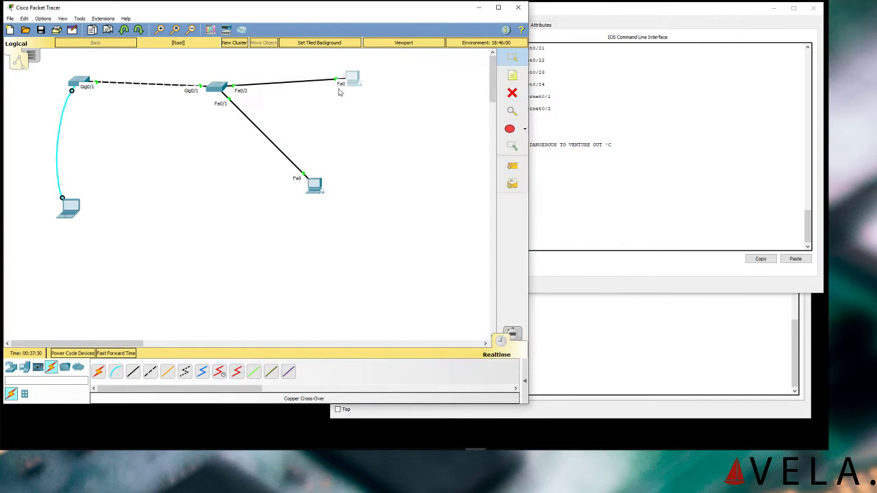
{"action": "left_click", "coordinate": [351, 78]}
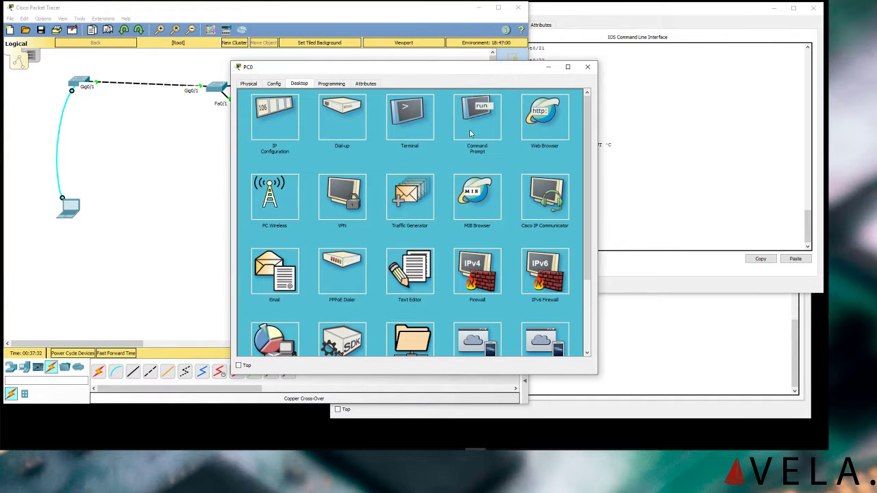
{"action": "left_click_drag", "start_coordinate": [401, 70], "coordinate": [355, 57]}
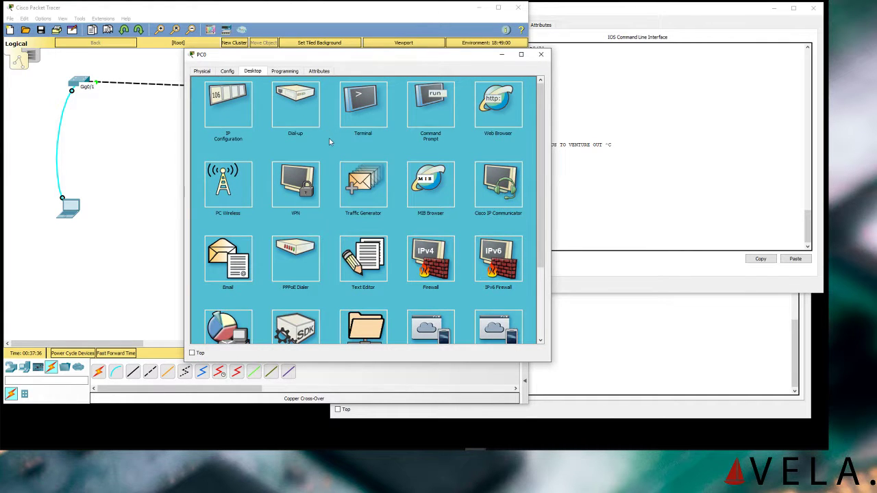
{"action": "scroll", "coordinate": [343, 147], "scroll_direction": "down", "scroll_amount": 2}
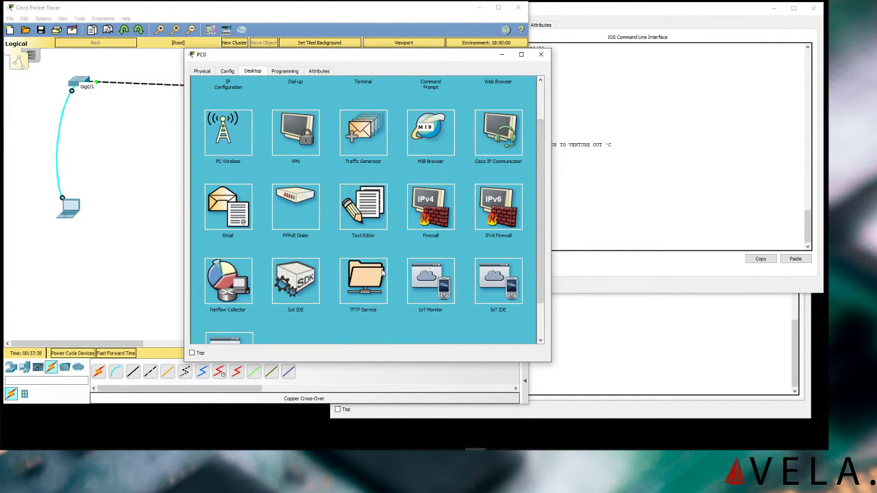
{"action": "scroll", "coordinate": [382, 270], "scroll_direction": "down", "scroll_amount": 2}
{"action": "scroll", "coordinate": [381, 270], "scroll_direction": "up", "scroll_amount": 4}
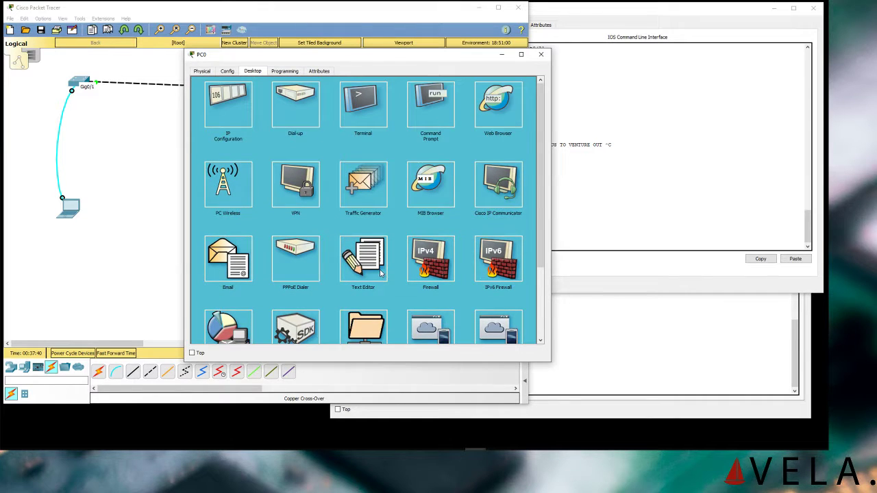
{"action": "left_click_drag", "start_coordinate": [354, 60], "coordinate": [489, 69]}
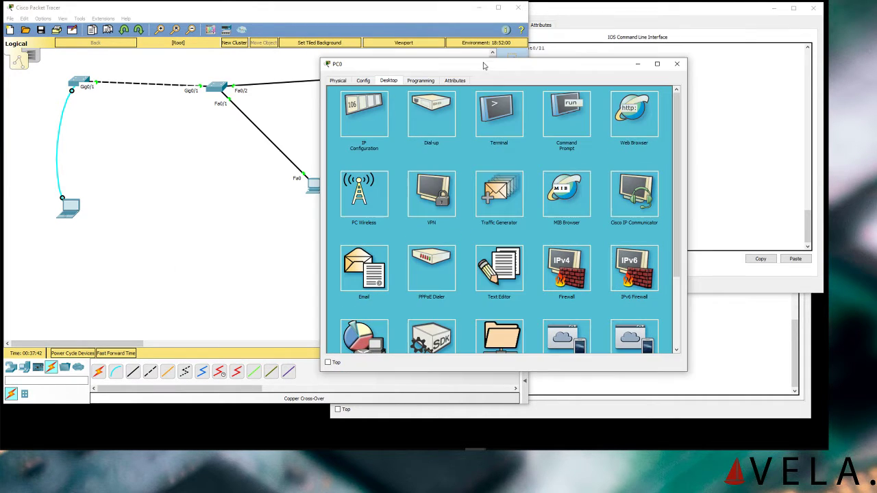
{"action": "left_click", "coordinate": [499, 118]}
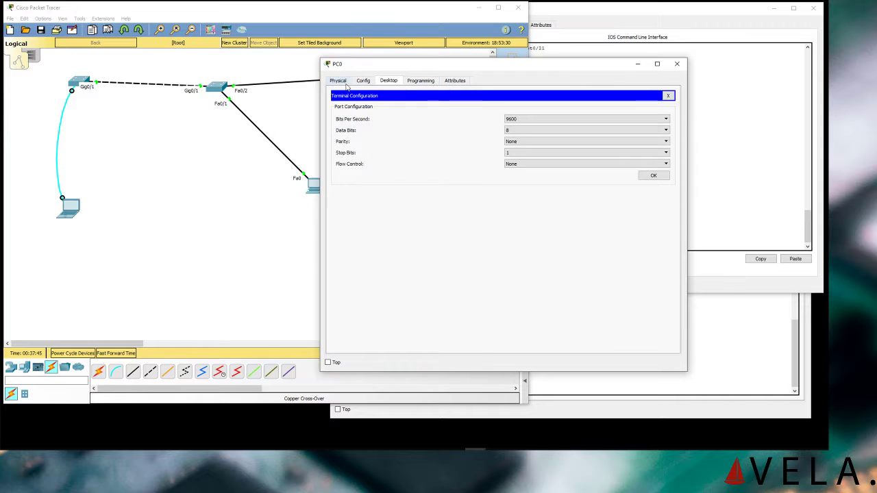
{"action": "left_click", "coordinate": [668, 96]}
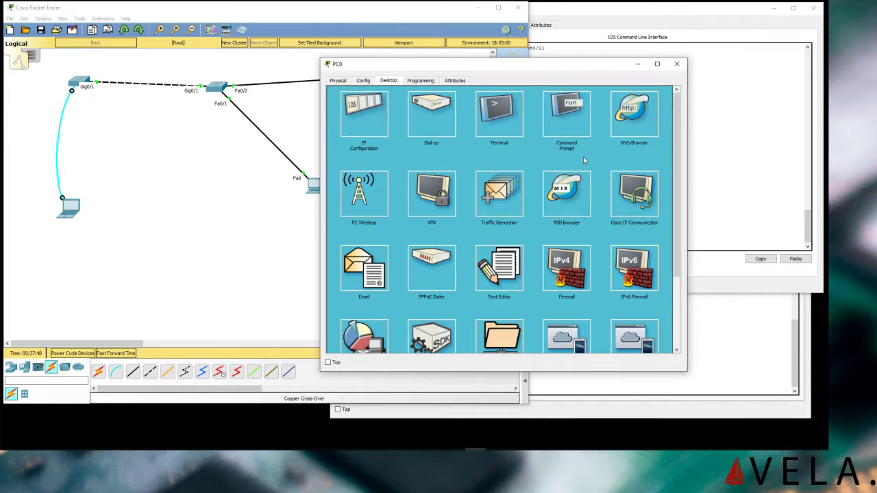
- Run ipconfig /all in PC0's Command Prompt to list its network settings
{"action": "left_click", "coordinate": [570, 136]}
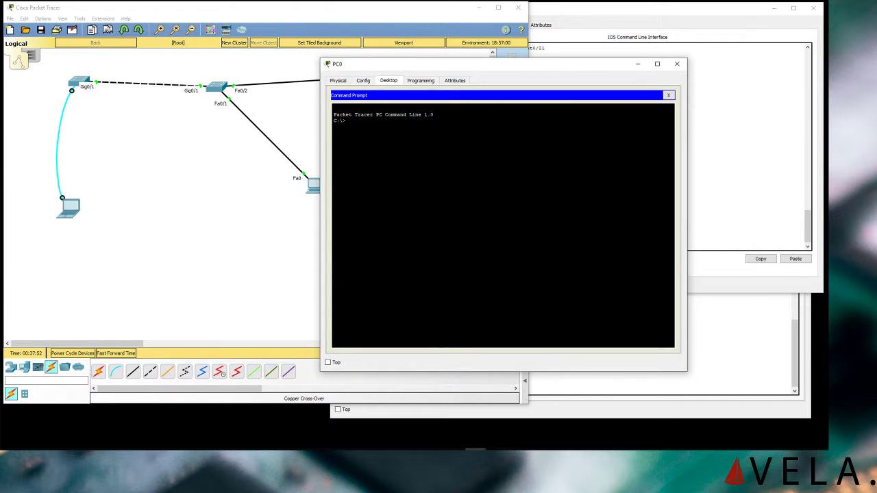
{"action": "type", "text": "ipconfig"}
{"action": "key", "text": "BackSpace"}
{"action": "key", "text": "BackSpace"}
{"action": "key", "text": "BackSpace"}
{"action": "key", "text": "BackSpace"}
{"action": "key", "text": "BackSpace"}
{"action": "key", "text": "BackSpace"}
{"action": "key", "text": "BackSpace"}
{"action": "type", "text": "pin"}
{"action": "key", "text": "BackSpace"}
{"action": "key", "text": "BackSpace"}
{"action": "key", "text": "BackSpace"}
{"action": "type", "text": "c"}
{"action": "type", "text": "pconfig /all"}
{"action": "key", "text": "Return"}
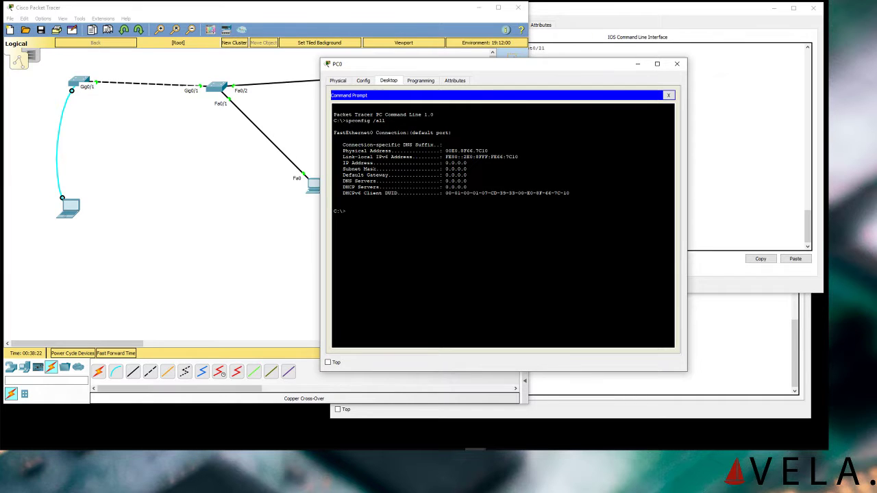
- Examine the IP address, subnet mask and default gateway lines in the output, and move the PC0 window clear of the topology
{"action": "mouse_move", "coordinate": [468, 162]}
{"action": "left_mouse_down"}
{"action": "mouse_move", "coordinate": [438, 156]}
{"action": "mouse_move", "coordinate": [444, 169]}
{"action": "mouse_move", "coordinate": [467, 169]}
{"action": "left_mouse_up"}
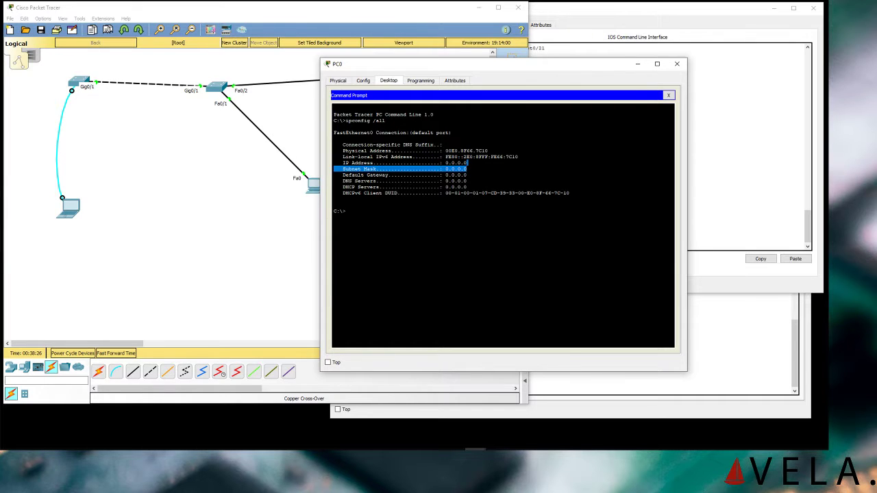
{"action": "left_click_drag", "start_coordinate": [377, 175], "coordinate": [467, 175]}
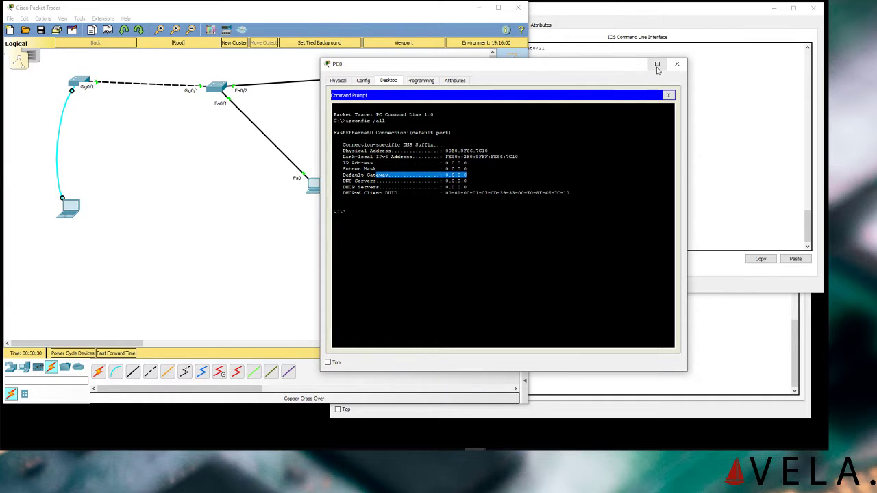
{"action": "left_click_drag", "start_coordinate": [504, 66], "coordinate": [620, 73]}
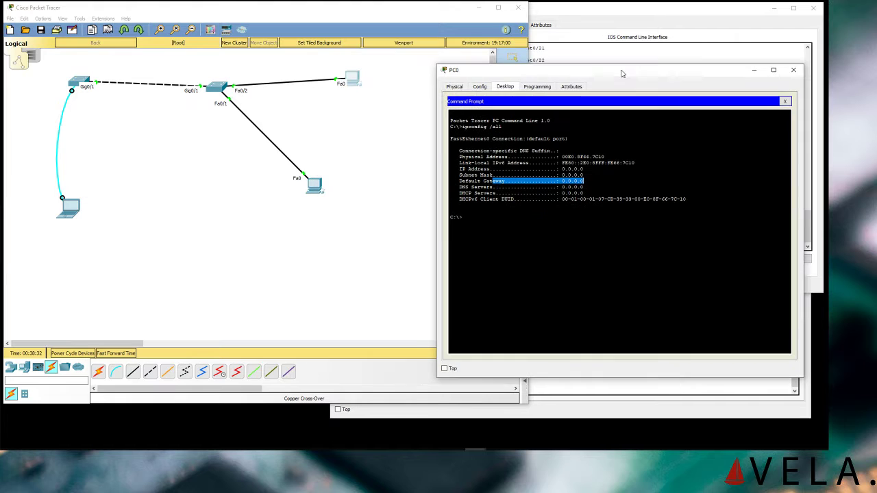
{"action": "left_click_drag", "start_coordinate": [542, 70], "coordinate": [505, 40]}
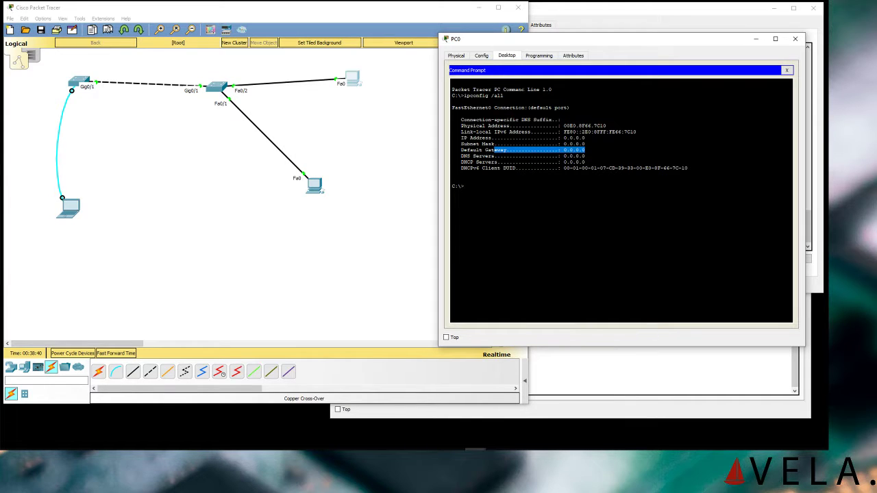
- Switch PC0 from the Command Prompt to its IP configuration and try to obtain an IPv4 address through DHCP
{"action": "left_click", "coordinate": [787, 70]}
{"action": "left_click", "coordinate": [504, 103]}
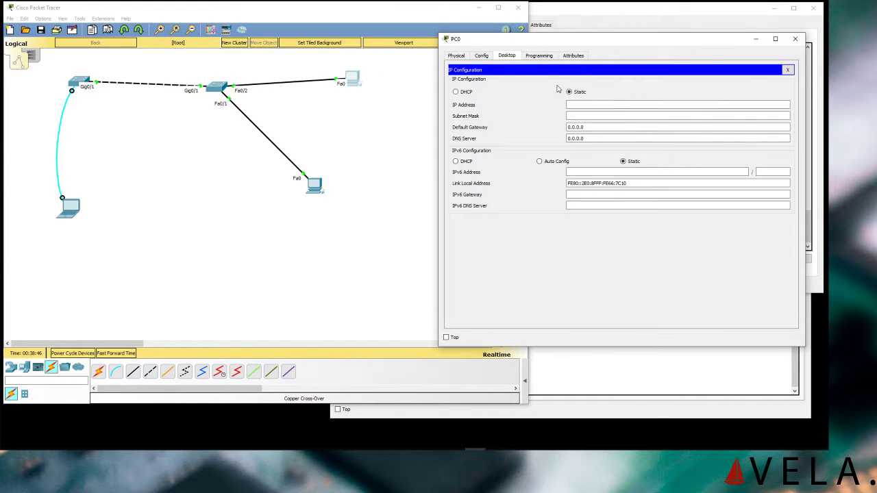
{"action": "left_click", "coordinate": [456, 92]}
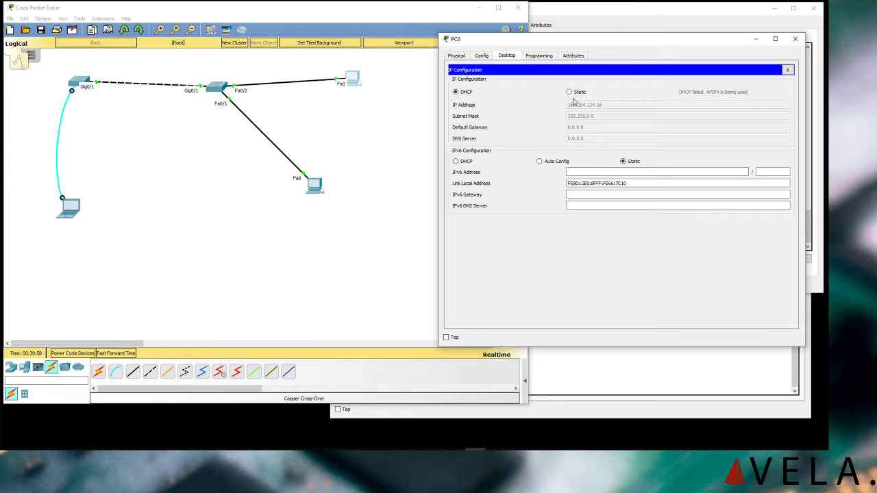
- Switch PC0's IPv4 configuration to static and enter 10.10.10.1 as its IP address
{"action": "left_click", "coordinate": [569, 92]}
{"action": "left_click", "coordinate": [581, 104]}
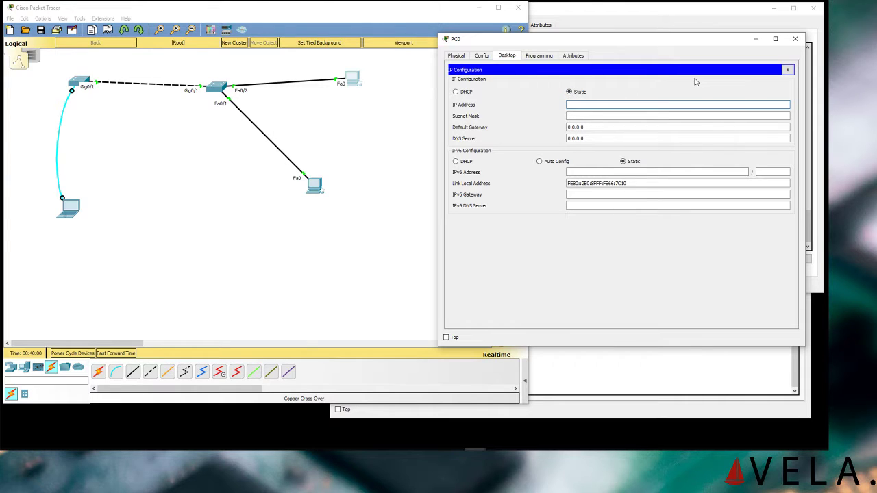
{"action": "type", "text": "10."}
{"action": "left_click", "coordinate": [593, 115]}
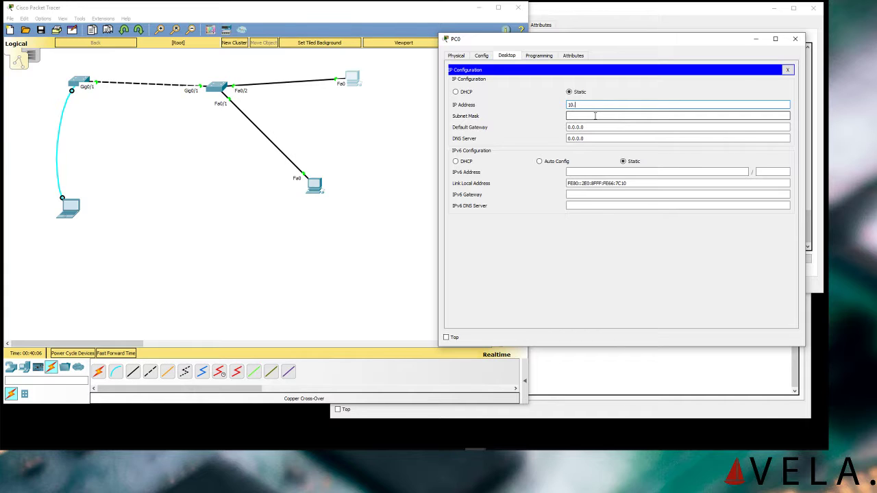
{"action": "left_click", "coordinate": [571, 104]}
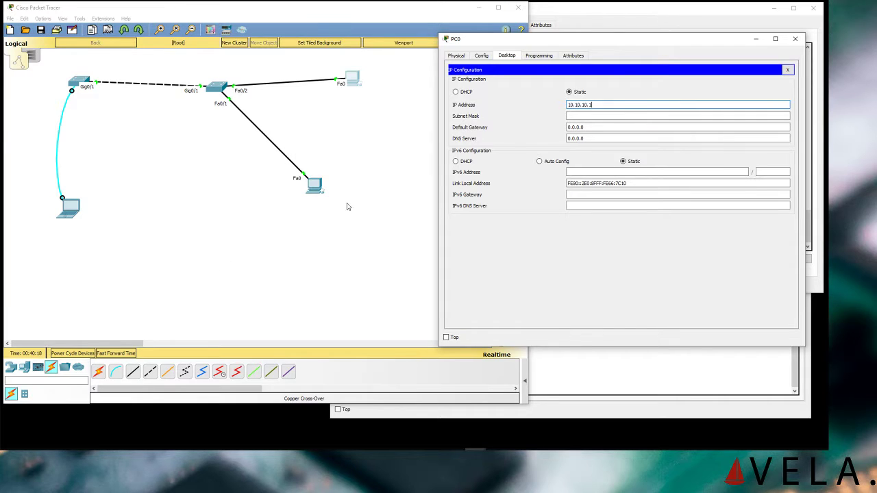
- Set PC0's subnet mask to 255.255.255.0 and change its IP address to 10.10.10.15
{"action": "left_click", "coordinate": [588, 116]}
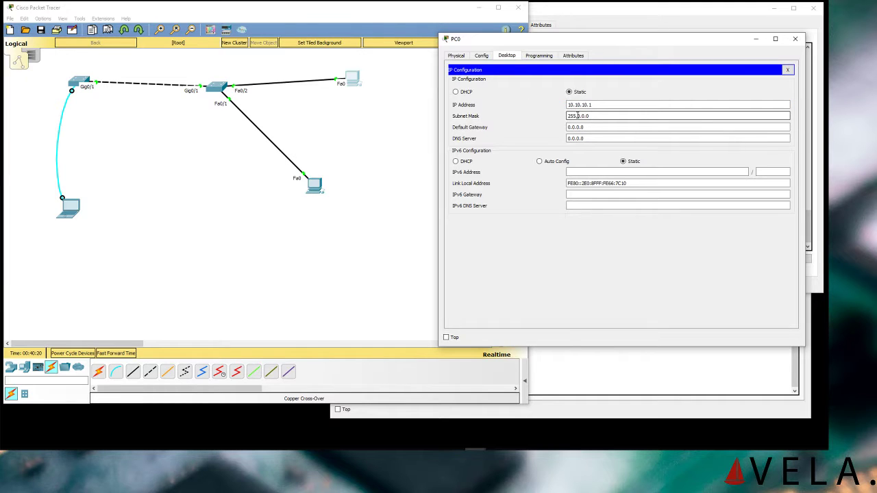
{"action": "left_click_drag", "start_coordinate": [577, 116], "coordinate": [676, 113]}
{"action": "double_click", "coordinate": [588, 128]}
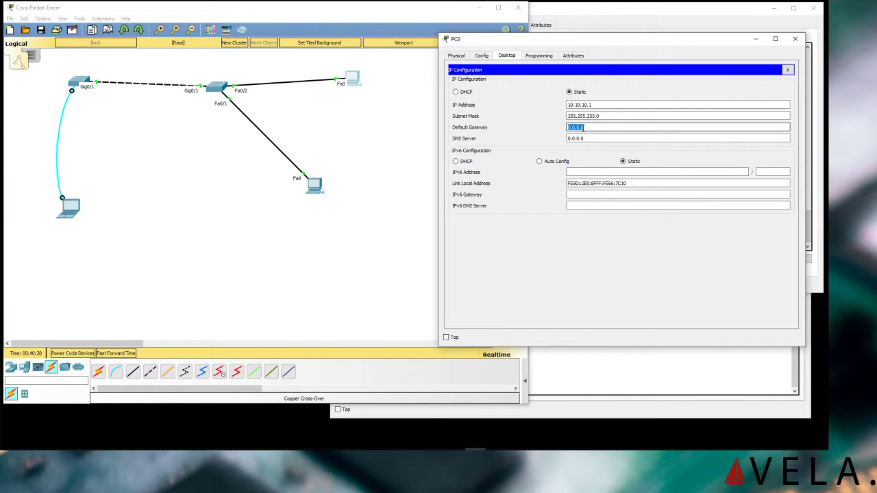
{"action": "left_click", "coordinate": [595, 104]}
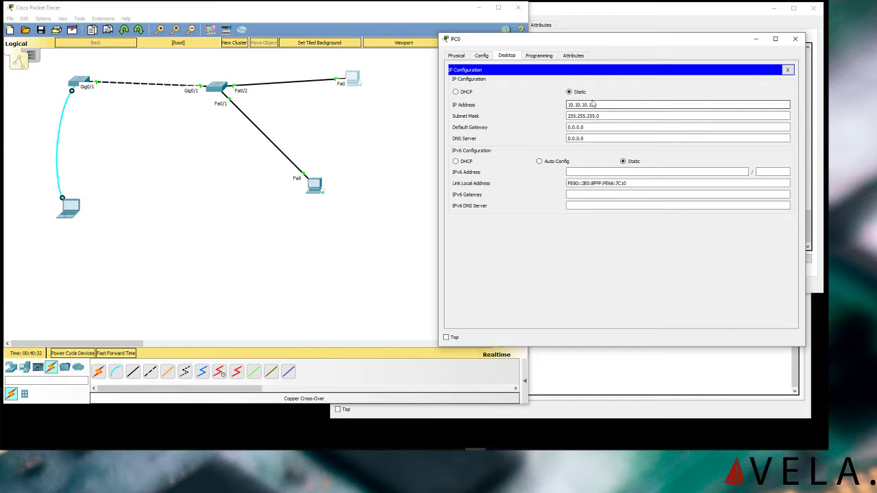
{"action": "type", "text": "5"}
- Set PC0's default gateway to 10.10.10.254 and its DNS server to 8.8.8.8
{"action": "double_click", "coordinate": [589, 129]}
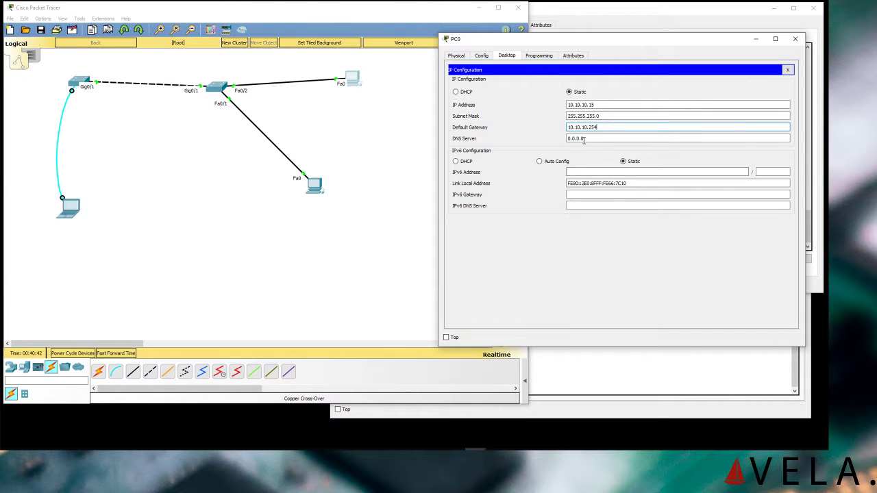
{"action": "double_click", "coordinate": [582, 138]}
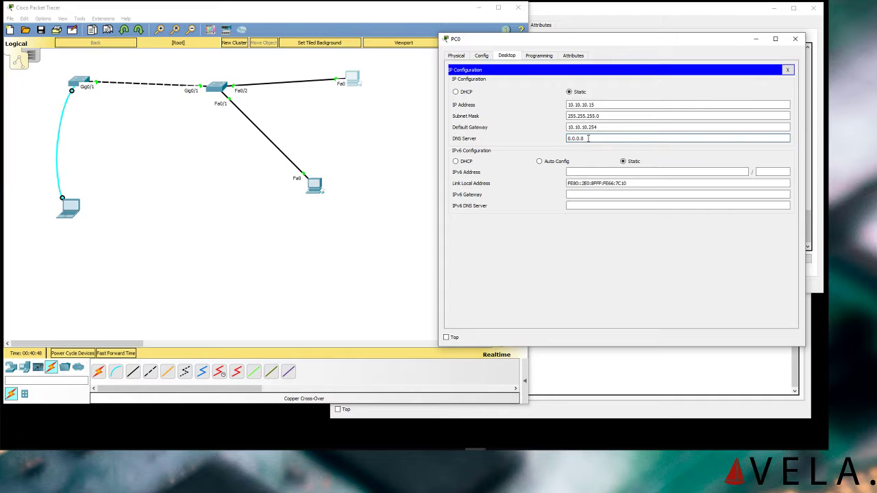
{"action": "left_click_drag", "start_coordinate": [588, 139], "coordinate": [472, 137]}
{"action": "type", "text": "8.8.8"}
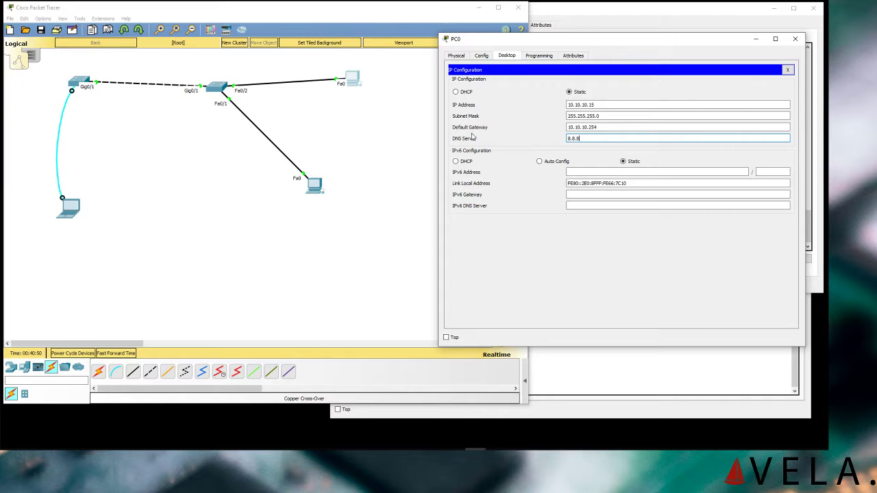
{"action": "type", "text": ".8"}
{"action": "left_click", "coordinate": [404, 163]}
{"action": "left_click", "coordinate": [648, 127]}
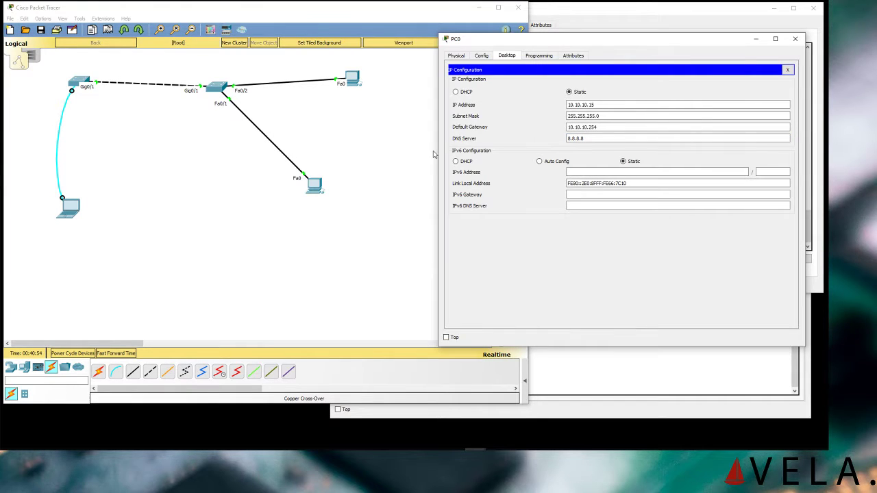
- Open PC1's IP configuration and set its static IP address to 10.10.10.20
{"action": "left_click", "coordinate": [315, 187]}
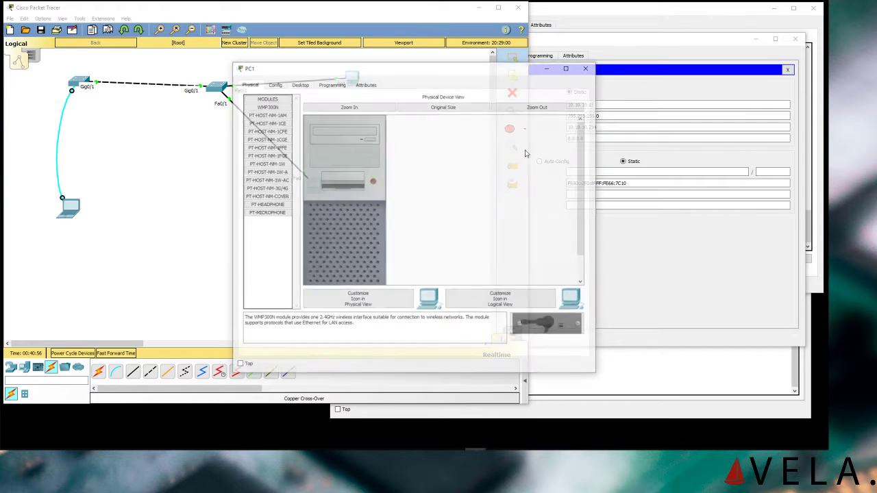
{"action": "left_click", "coordinate": [333, 85]}
{"action": "left_click", "coordinate": [299, 85]}
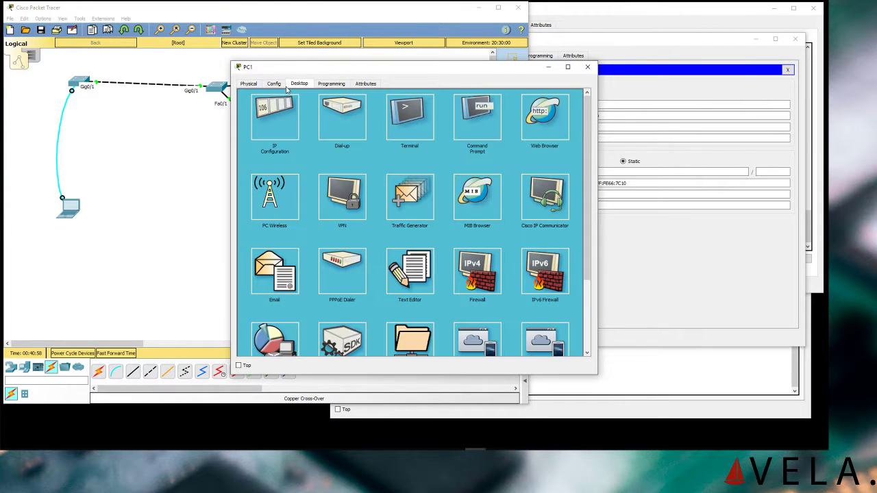
{"action": "left_click_drag", "start_coordinate": [456, 68], "coordinate": [552, 78]}
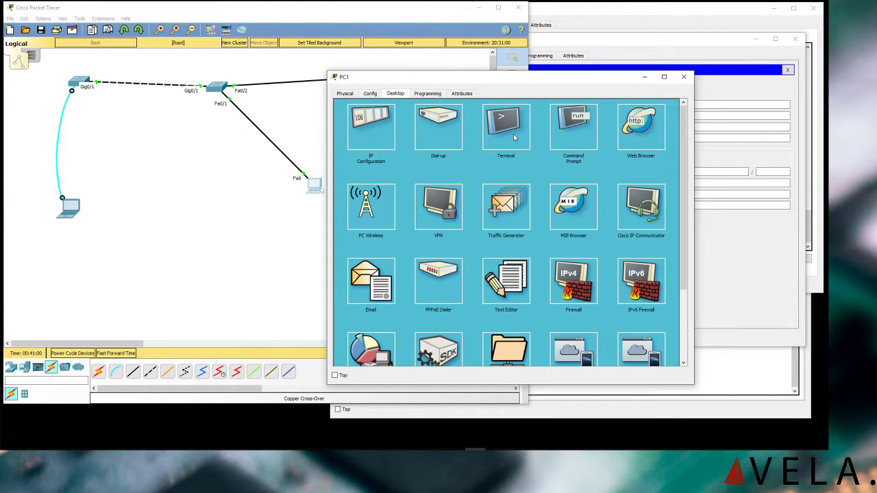
{"action": "left_click", "coordinate": [370, 130]}
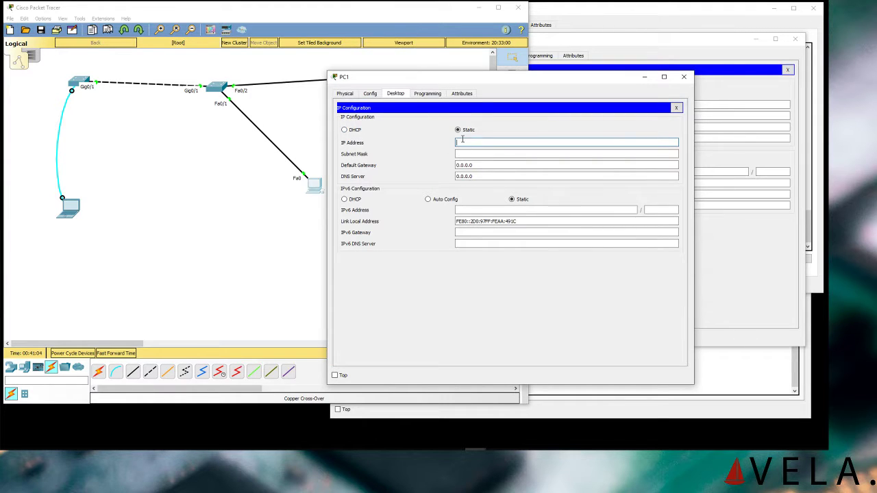
{"action": "left_click_drag", "start_coordinate": [475, 79], "coordinate": [323, 112]}
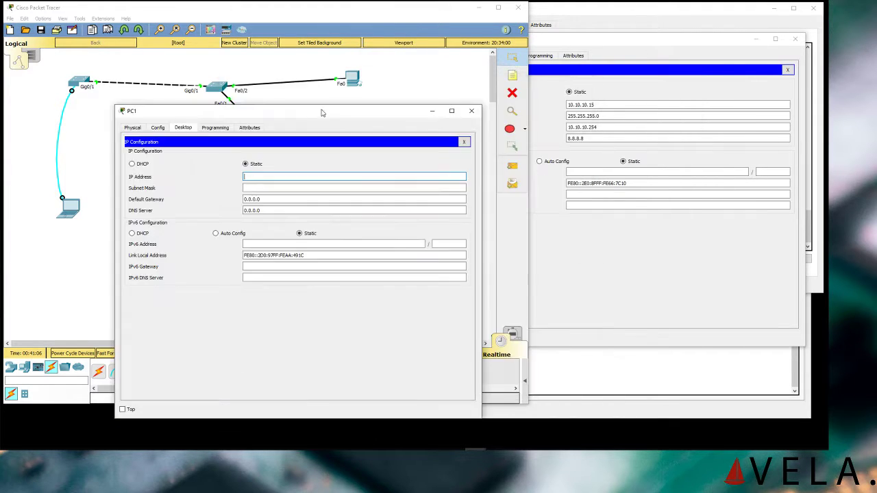
{"action": "left_click", "coordinate": [327, 174]}
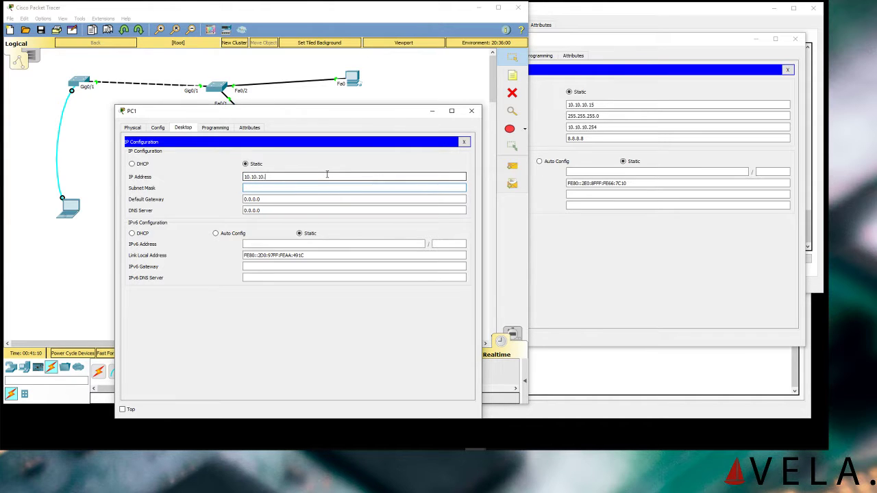
- Set PC1's subnet mask to 255.255.255.0
{"action": "left_click", "coordinate": [272, 187]}
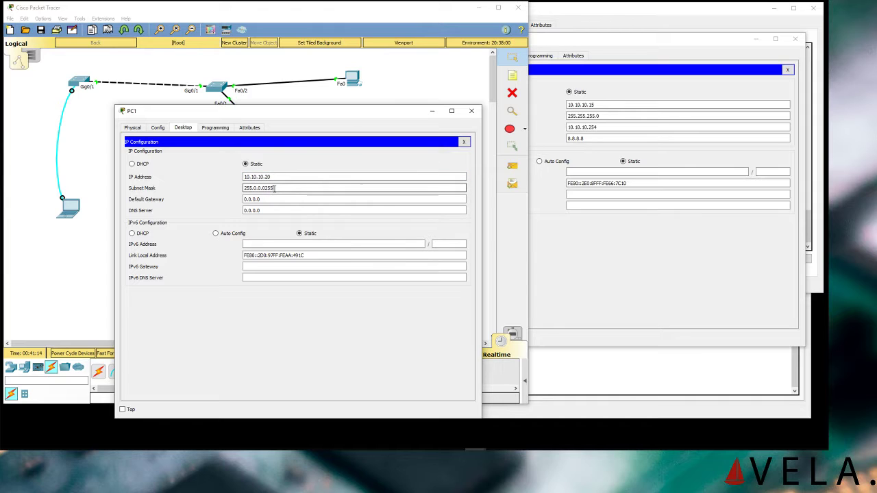
{"action": "key", "text": "BackSpace"}
{"action": "key", "text": "BackSpace"}
{"action": "key", "text": "BackSpace"}
{"action": "key", "text": "BackSpace"}
{"action": "type", "text": "255"}
{"action": "key", "text": "Tab"}
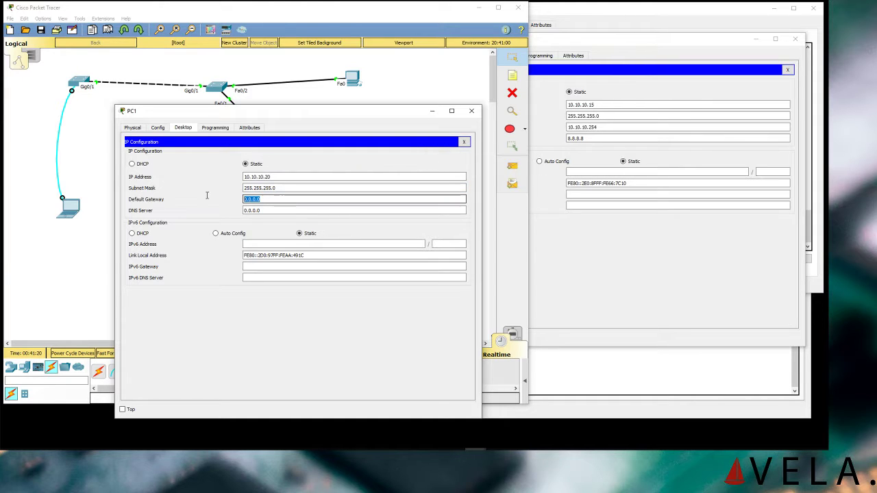
- Set PC1's default gateway to 10.10.10.254 and its DNS server to 8.8.8.8
{"action": "type", "text": "10.10"}
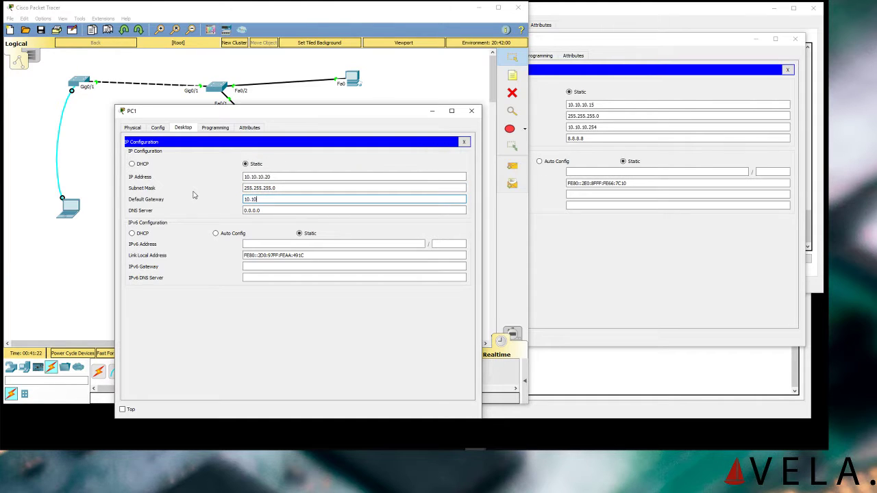
{"action": "type", "text": ".10.254"}
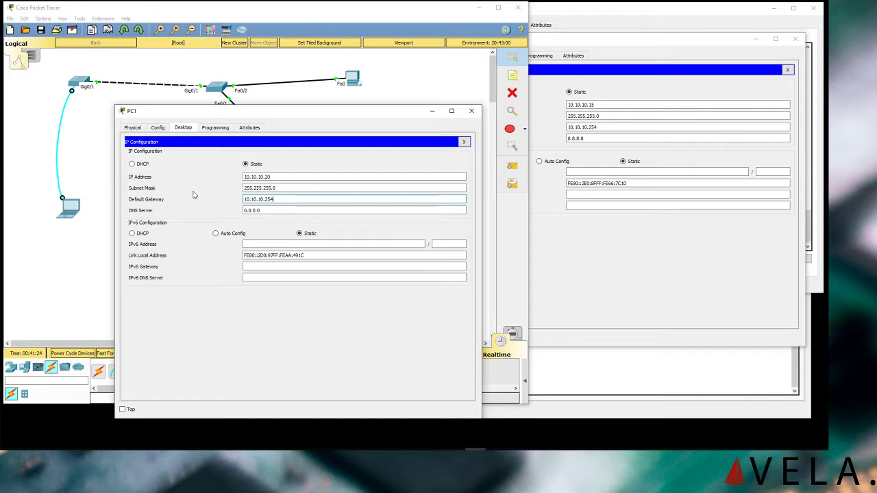
{"action": "left_click", "coordinate": [274, 210]}
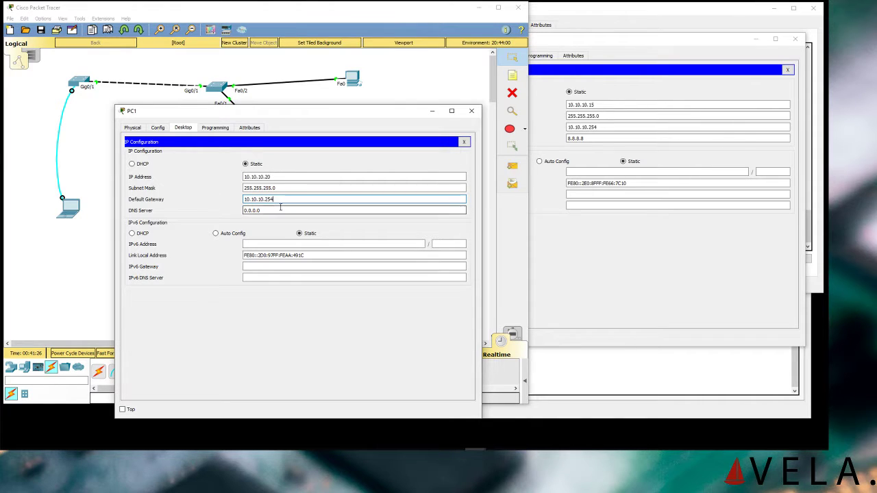
{"action": "left_click_drag", "start_coordinate": [276, 210], "coordinate": [231, 210]}
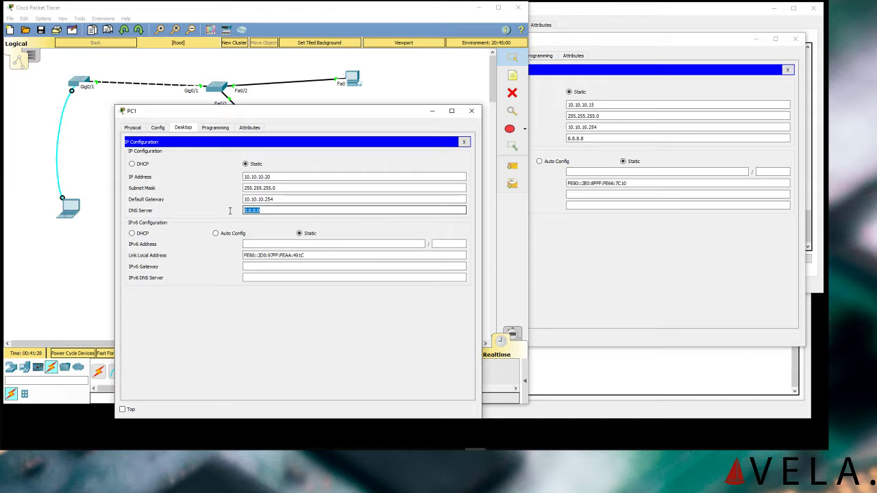
{"action": "type", "text": "8.8.8.8"}
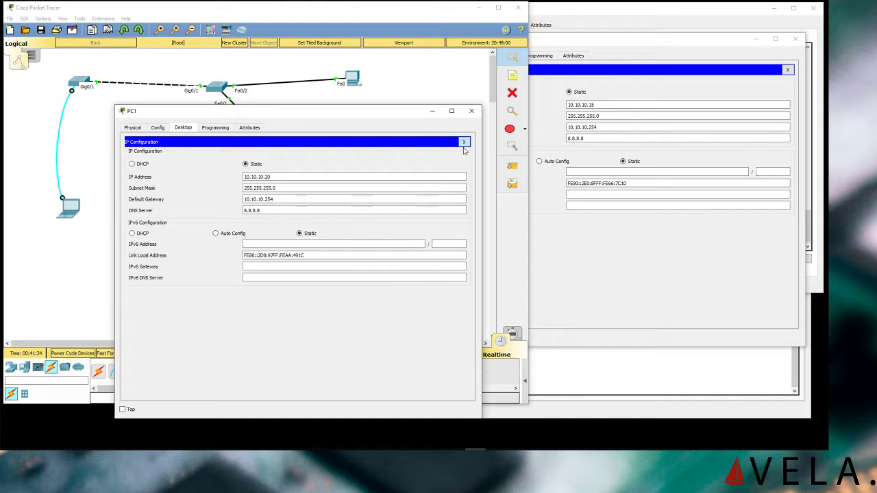
- Uncover the topology, open Laptop0 and close its terminal to return to the desktop applications
{"action": "left_click_drag", "start_coordinate": [373, 117], "coordinate": [636, 147]}
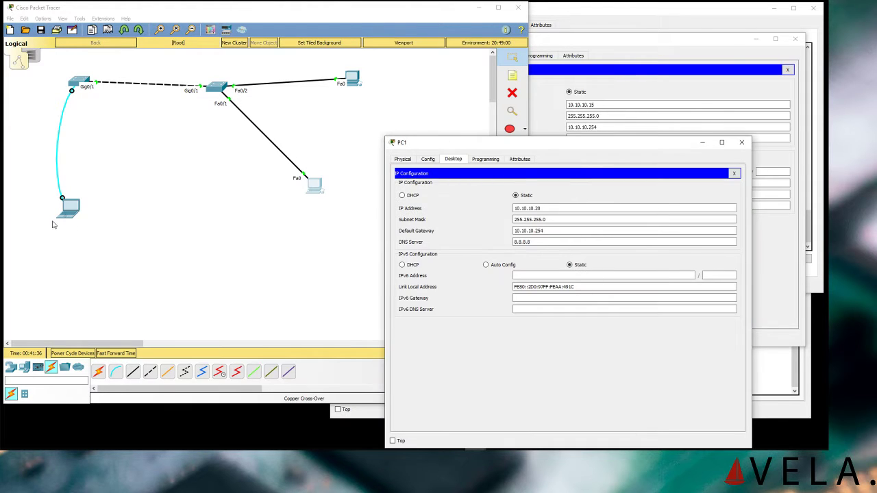
{"action": "left_click", "coordinate": [68, 205]}
{"action": "left_click", "coordinate": [432, 78]}
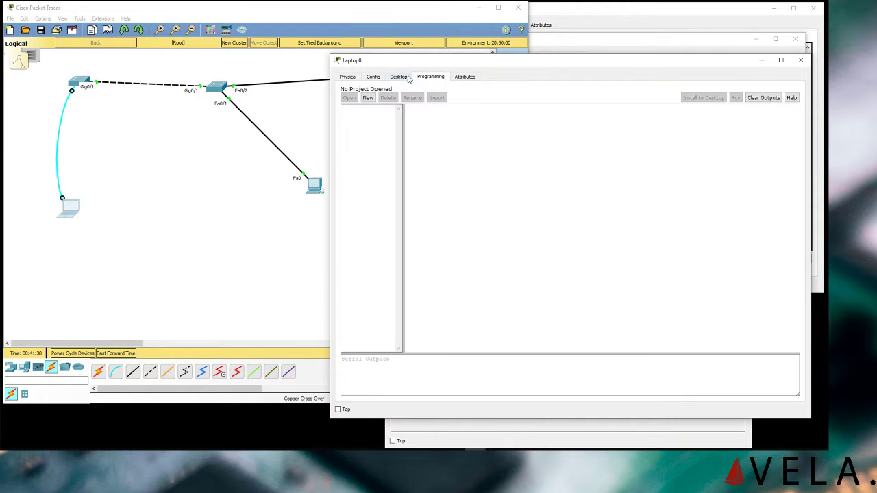
{"action": "left_click", "coordinate": [373, 76]}
{"action": "left_click", "coordinate": [465, 77]}
{"action": "left_click", "coordinate": [425, 77]}
{"action": "left_click", "coordinate": [399, 77]}
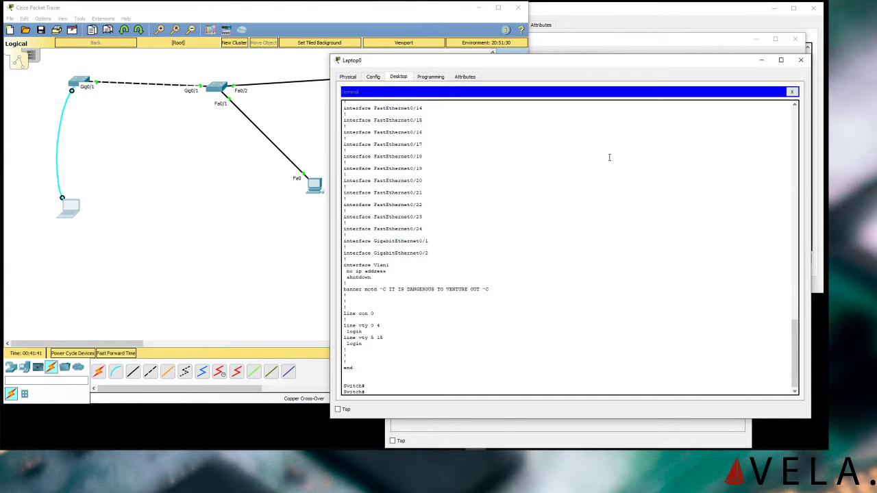
{"action": "left_click", "coordinate": [792, 91]}
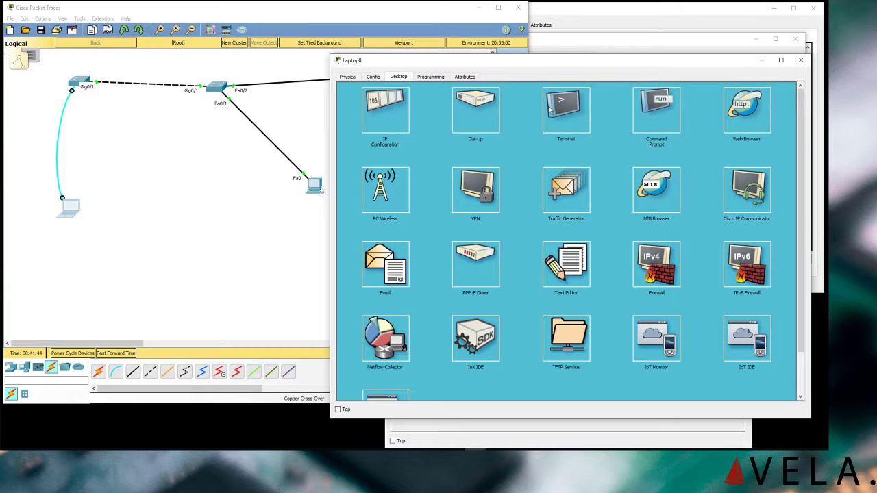
- Open Laptop0's IP configuration and set its static IP address to 10.10.10.85
{"action": "left_click", "coordinate": [672, 107]}
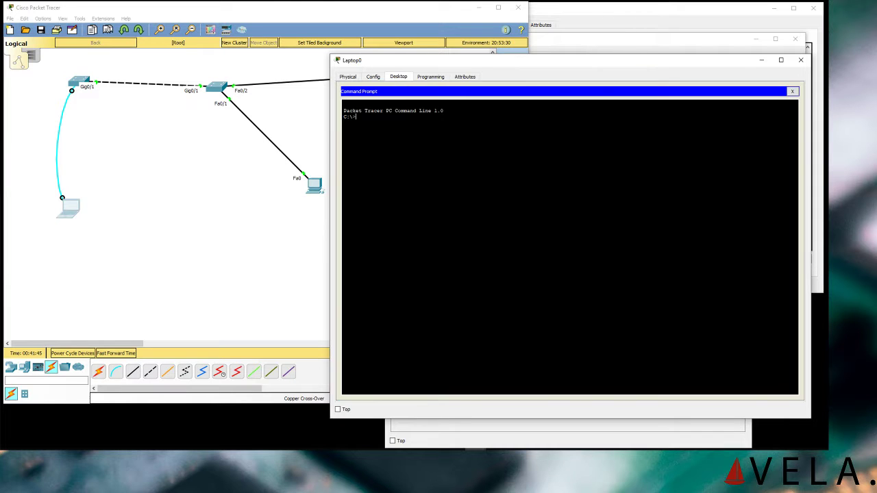
{"action": "left_click", "coordinate": [792, 92]}
{"action": "left_click", "coordinate": [398, 115]}
{"action": "left_click", "coordinate": [499, 125]}
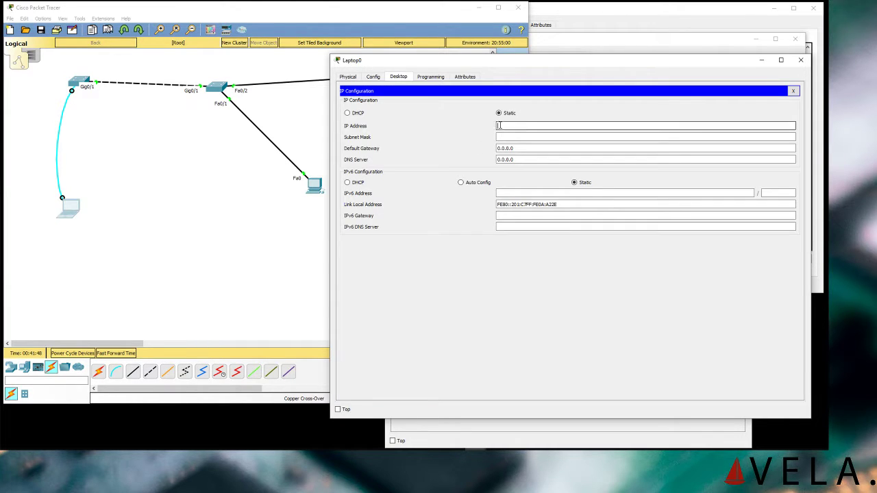
{"action": "type", "text": "10."}
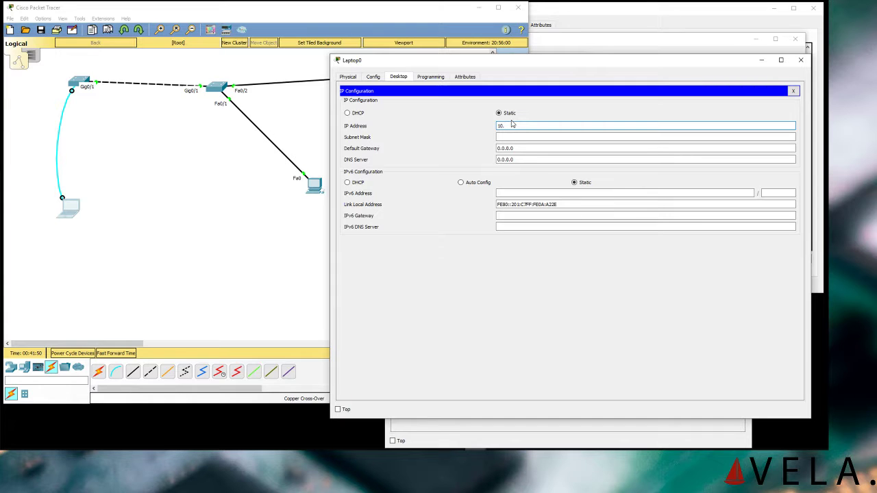
{"action": "type", "text": "10.10.85"}
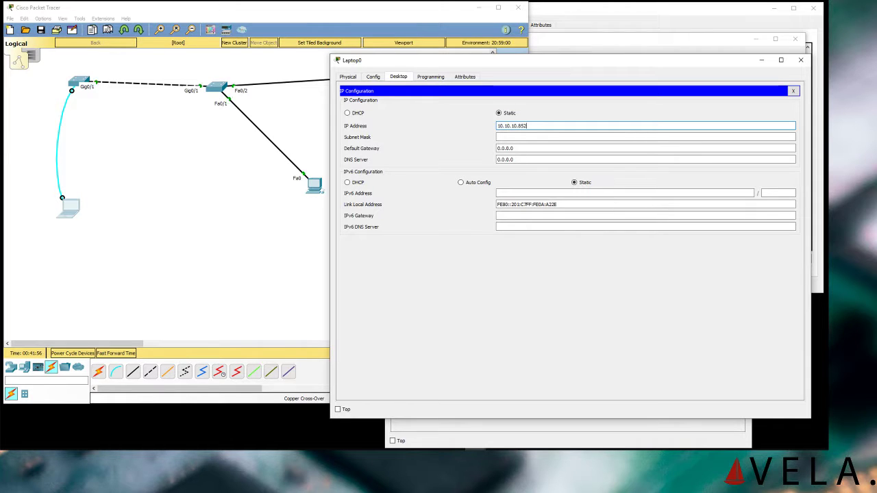
- Set Laptop0's subnet mask to 255.255.255.0
{"action": "key", "text": "Tab"}
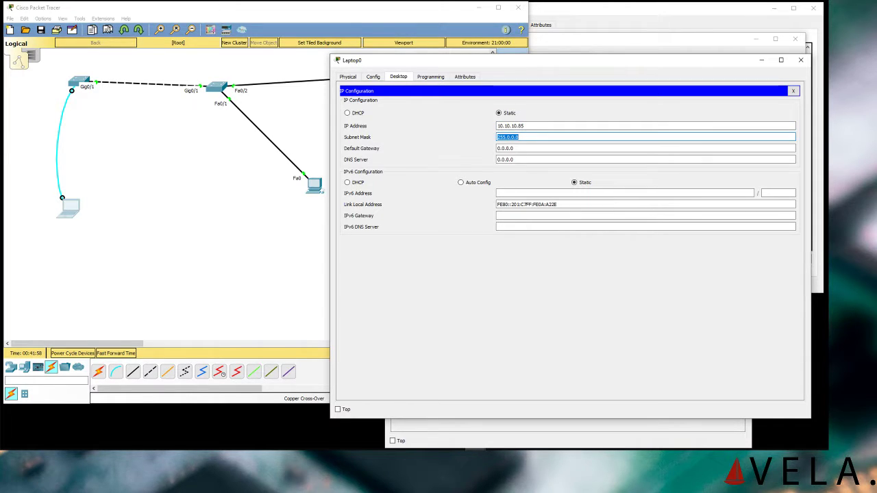
{"action": "left_click", "coordinate": [519, 137]}
{"action": "key", "text": "BackSpace"}
{"action": "key", "text": "BackSpace"}
{"action": "key", "text": "BackSpace"}
{"action": "key", "text": "BackSpace"}
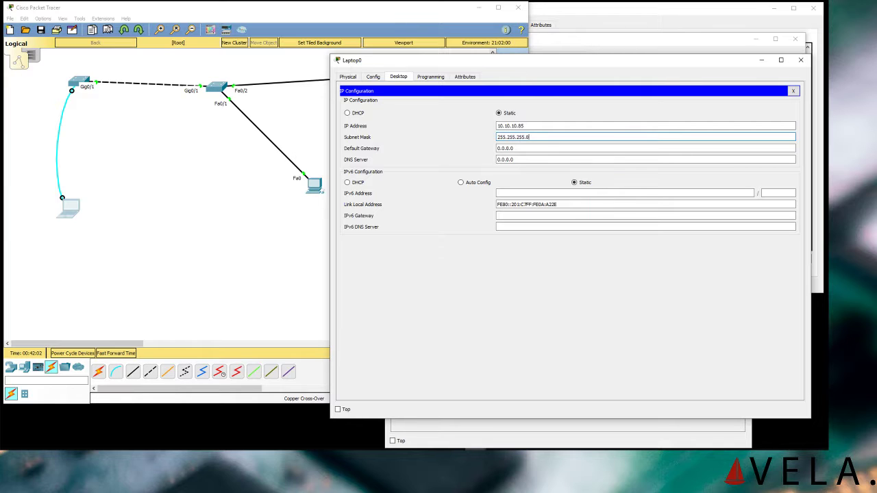
{"action": "key", "text": "Tab"}
{"action": "key", "text": "Tab"}
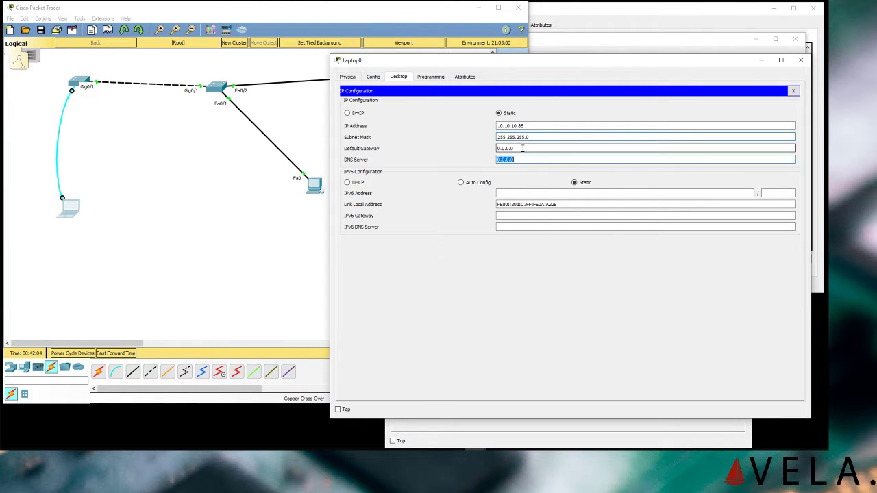
- Set Laptop0's default gateway to 10.10.10.254 and its DNS server to 8.8.8.8
{"action": "left_click", "coordinate": [522, 148]}
{"action": "key", "text": "ctrl+a"}
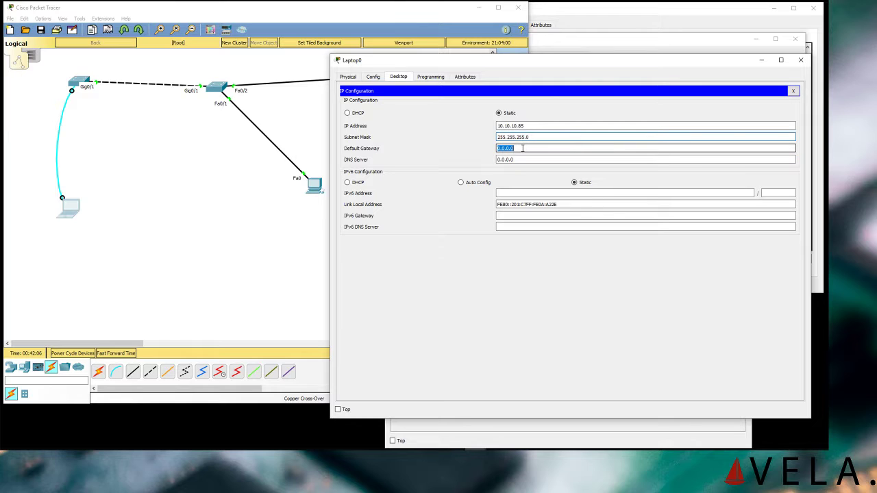
{"action": "type", "text": "10."}
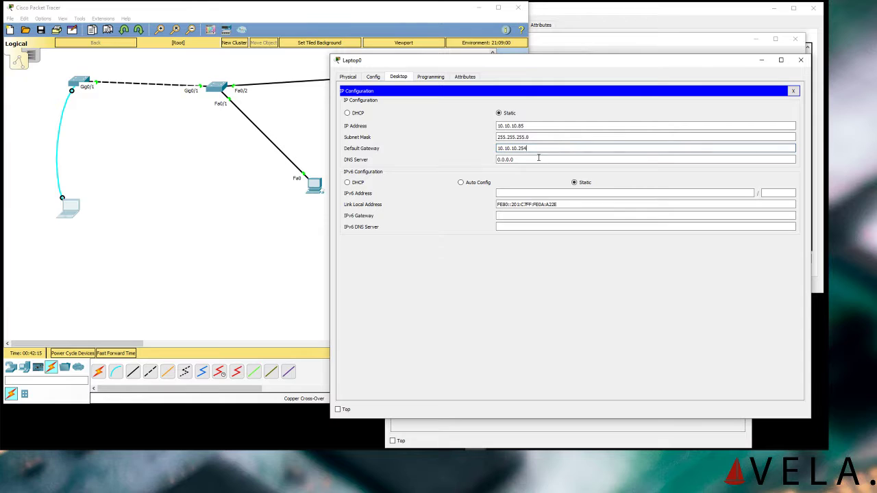
{"action": "left_click_drag", "start_coordinate": [538, 158], "coordinate": [472, 160]}
{"action": "key", "text": "BackSpace"}
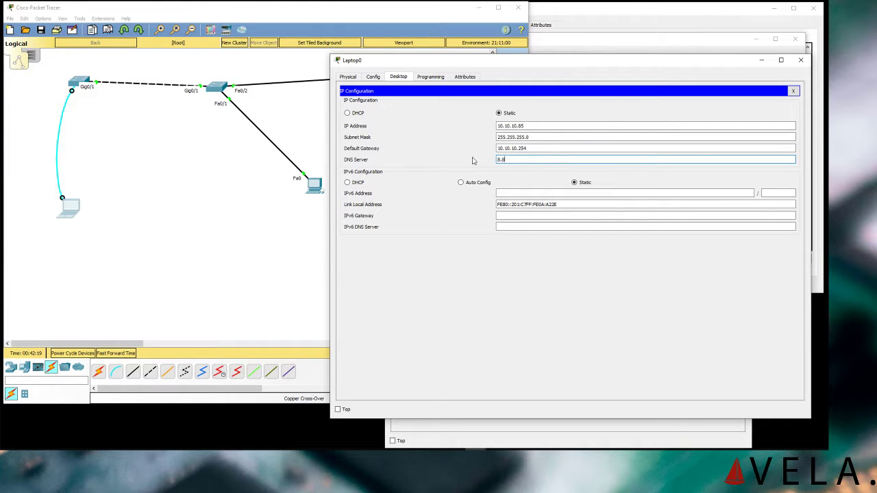
{"action": "type", "text": "8.8.8.8"}
- Close Laptop0's IP configuration, move its window aside and bring the network topology to the front
{"action": "left_click_drag", "start_coordinate": [395, 61], "coordinate": [136, 63]}
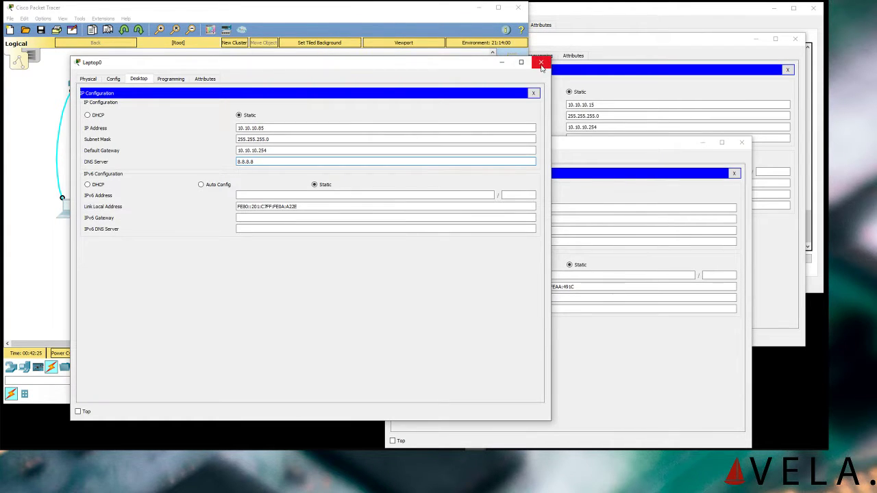
{"action": "left_click", "coordinate": [533, 93]}
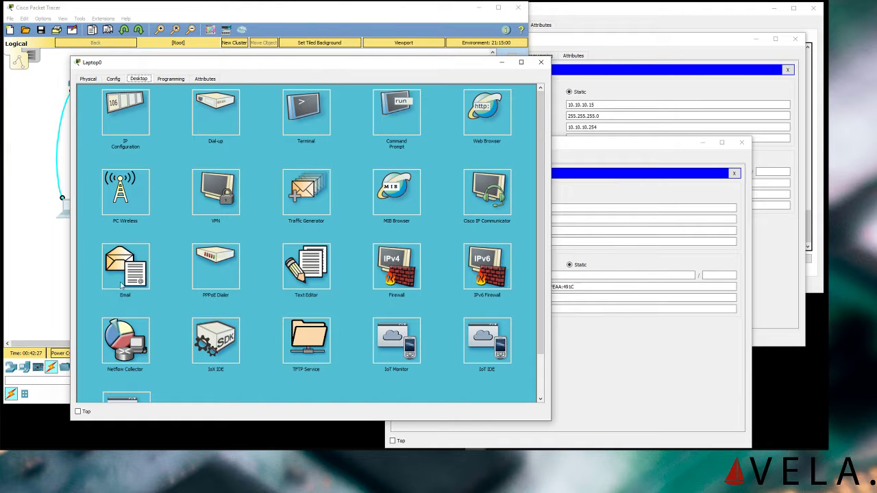
{"action": "left_click_drag", "start_coordinate": [339, 65], "coordinate": [502, 187]}
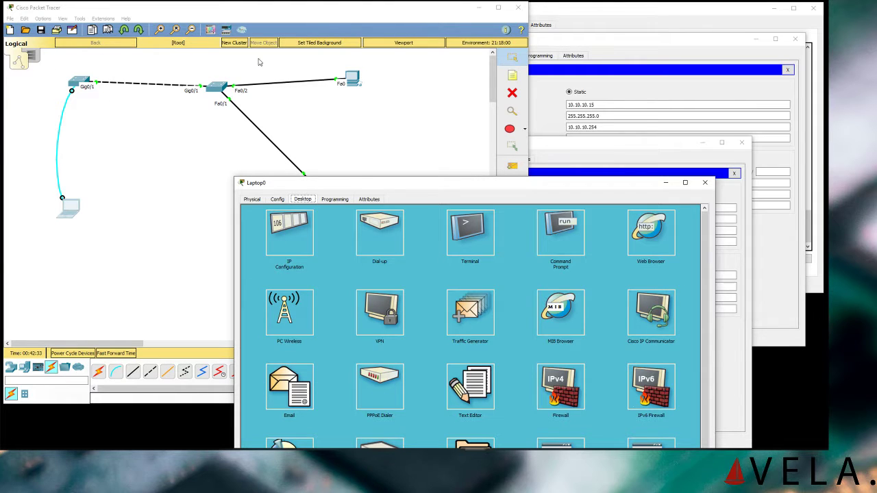
{"action": "left_click_drag", "start_coordinate": [571, 186], "coordinate": [665, 121]}
{"action": "left_click", "coordinate": [155, 244]}
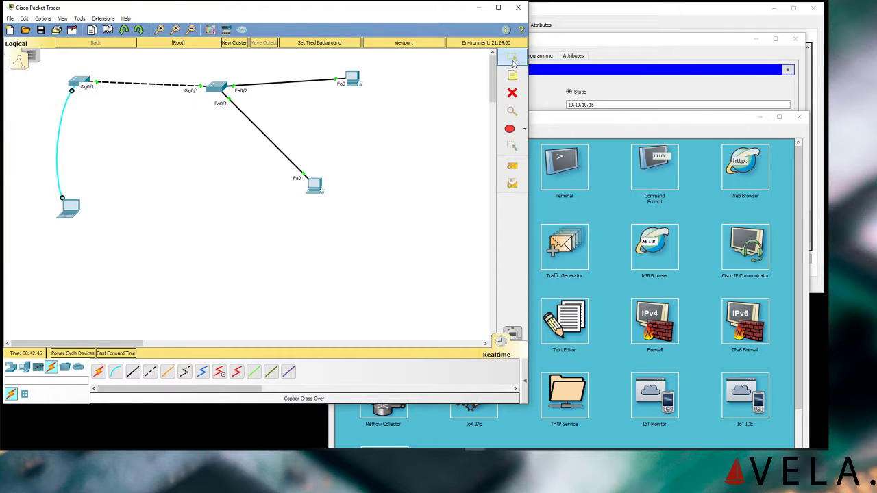
- Choose the ellipse drawing tool and give it a light red fill, colour #ff8c8c
{"action": "left_click", "coordinate": [519, 145]}
{"action": "left_click", "coordinate": [525, 129]}
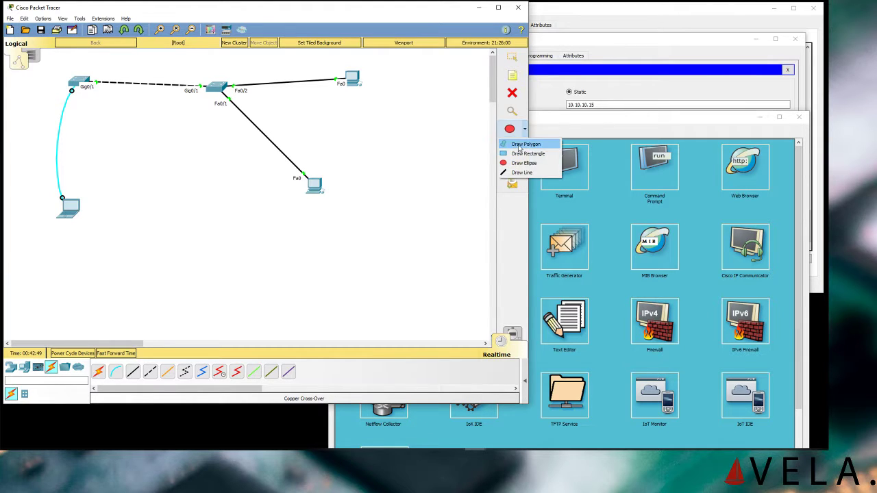
{"action": "left_click", "coordinate": [513, 145]}
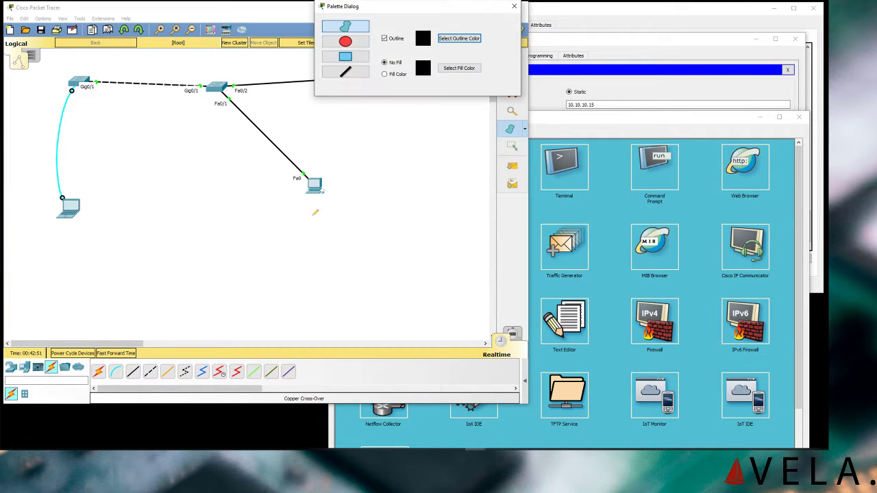
{"action": "left_click", "coordinate": [350, 44]}
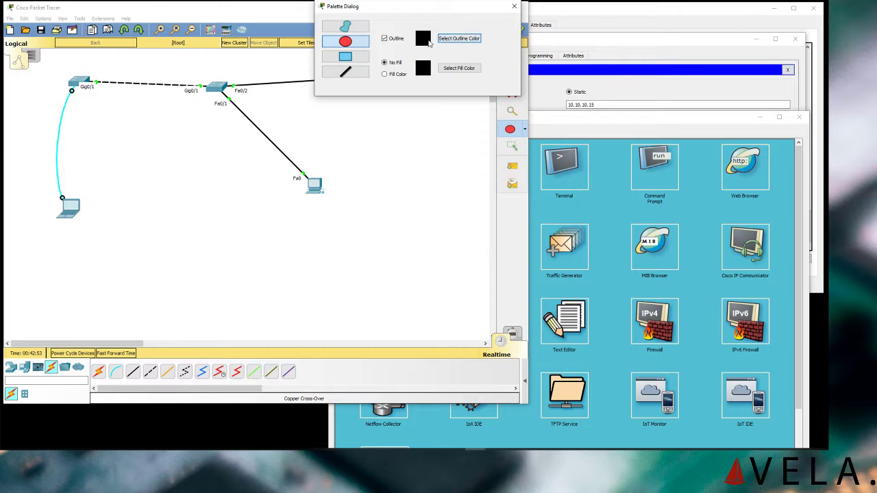
{"action": "left_click", "coordinate": [392, 76]}
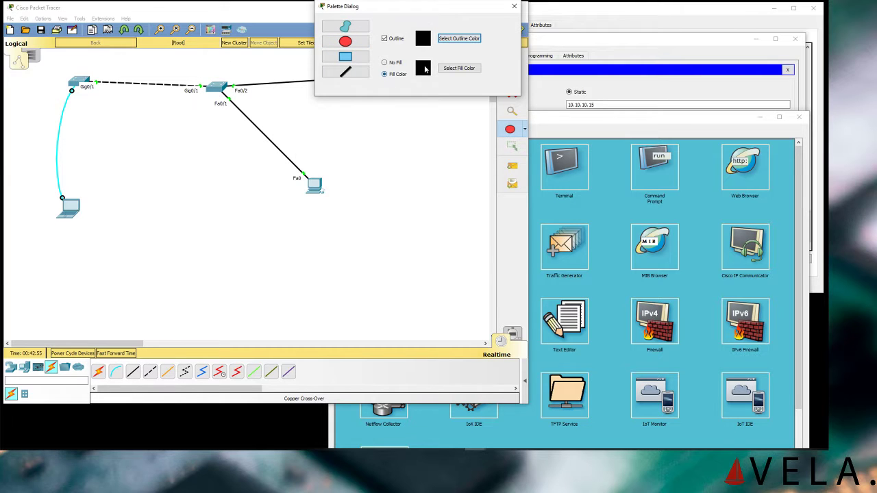
{"action": "left_click", "coordinate": [452, 68]}
{"action": "left_click", "coordinate": [436, 190]}
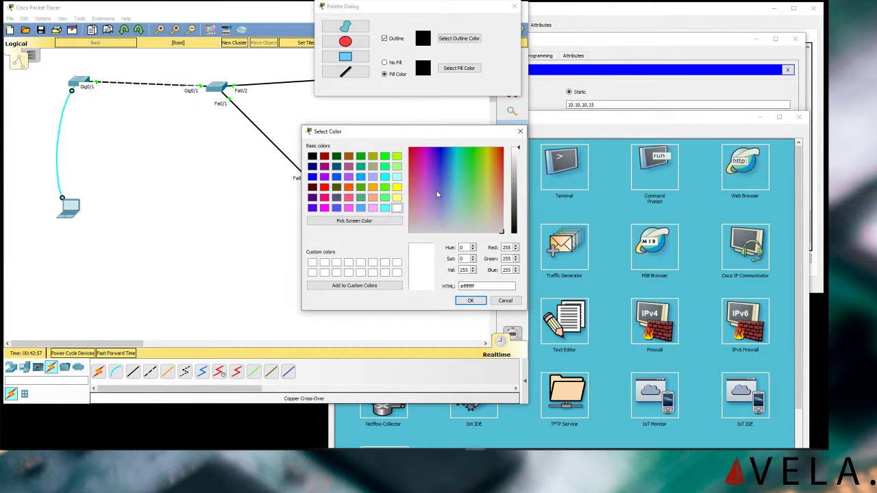
{"action": "left_click_drag", "start_coordinate": [456, 205], "coordinate": [507, 198]}
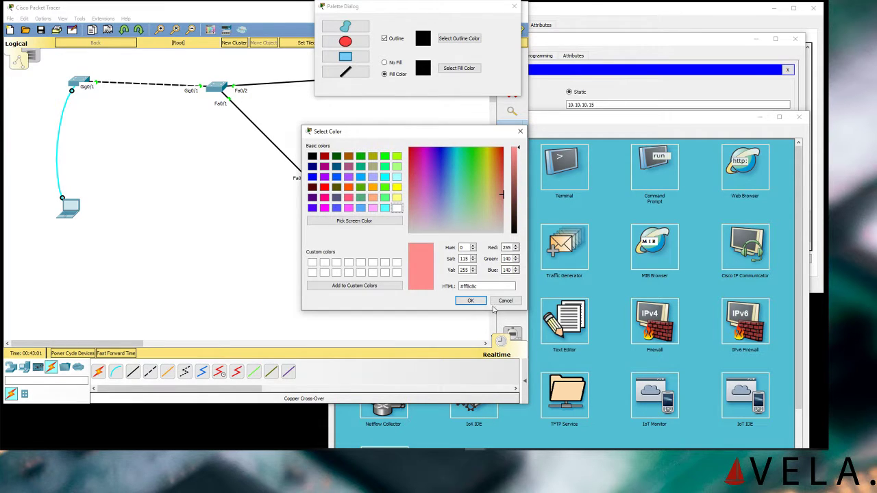
{"action": "left_click", "coordinate": [470, 300]}
- Draw a large filled ellipse behind the switches and PCs, close the drawing palette and shift the ellipse to cover both switches
{"action": "left_click", "coordinate": [356, 46]}
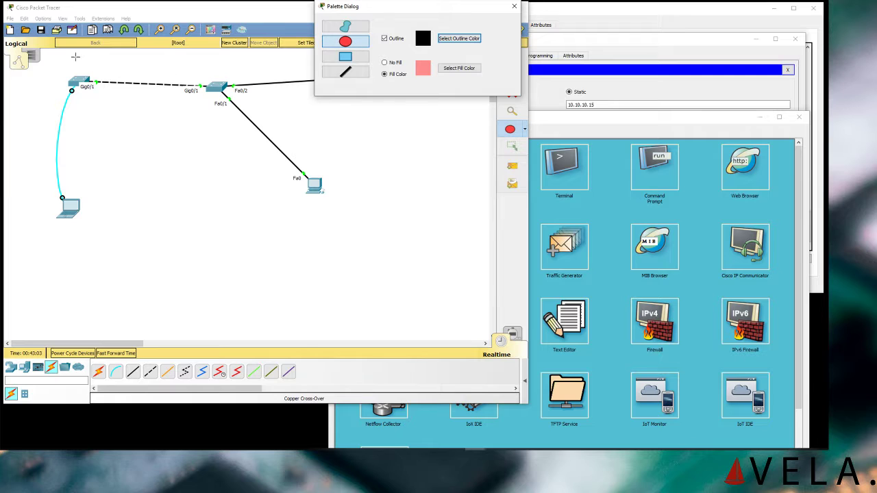
{"action": "left_click_drag", "start_coordinate": [48, 66], "coordinate": [486, 231]}
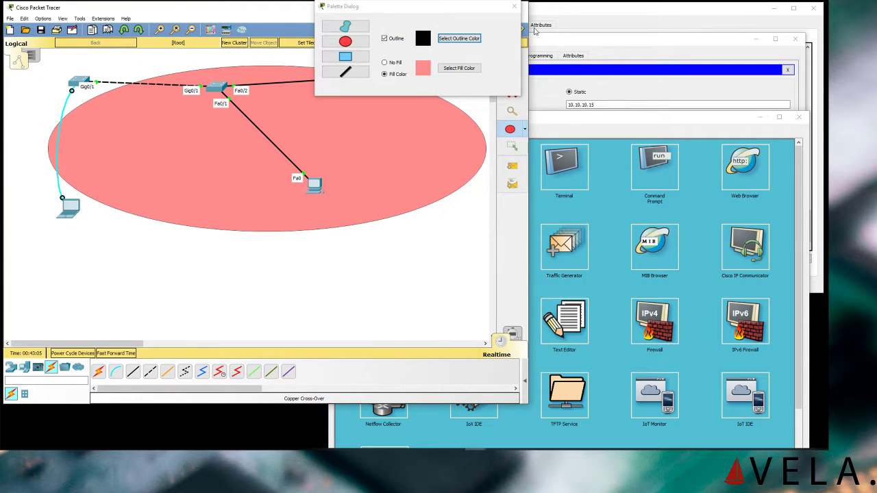
{"action": "left_click", "coordinate": [515, 7]}
{"action": "key", "text": "Escape"}
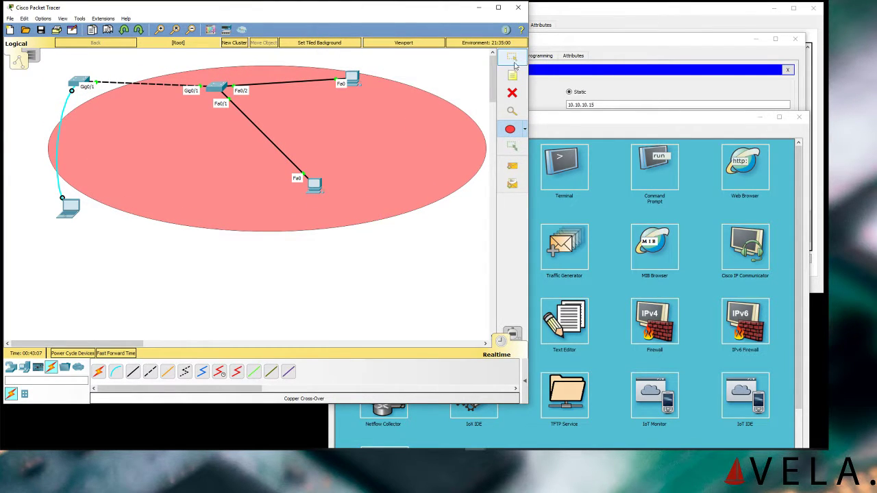
{"action": "left_click_drag", "start_coordinate": [413, 149], "coordinate": [381, 147]}
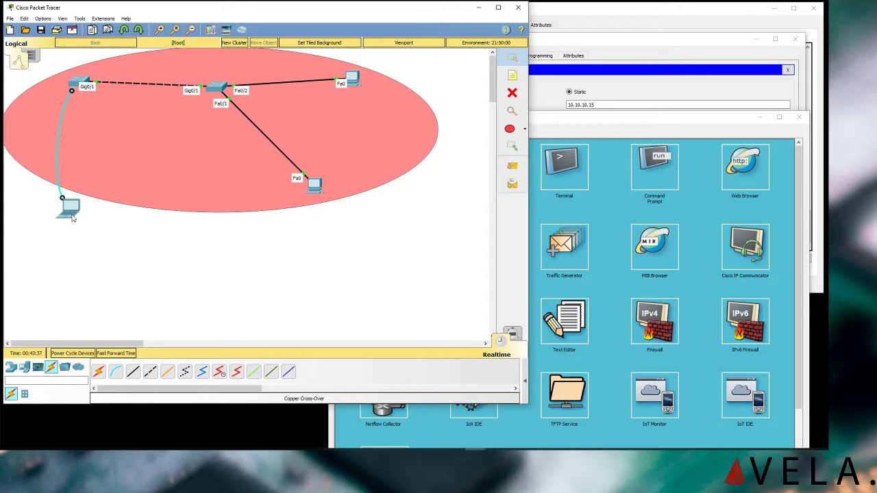
- Open the command line of Switch3, the switch wired to Laptop0, and run show arp
{"action": "mouse_move", "coordinate": [72, 216]}
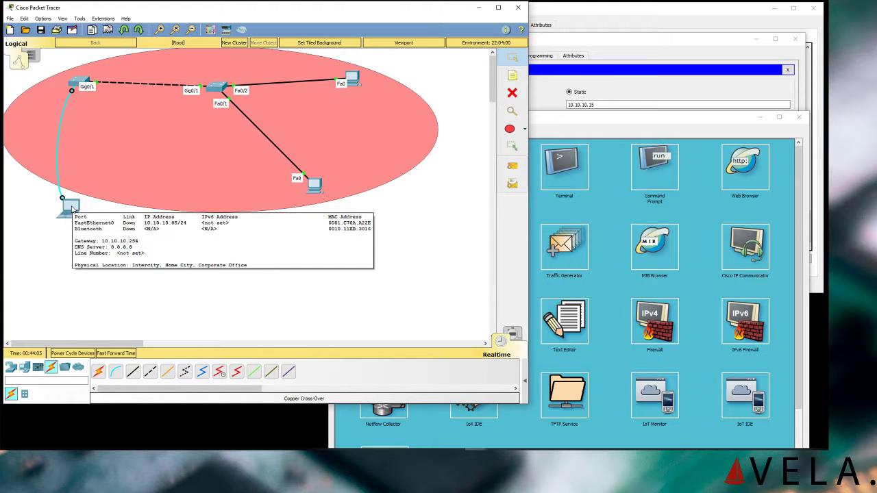
{"action": "left_click", "coordinate": [79, 83]}
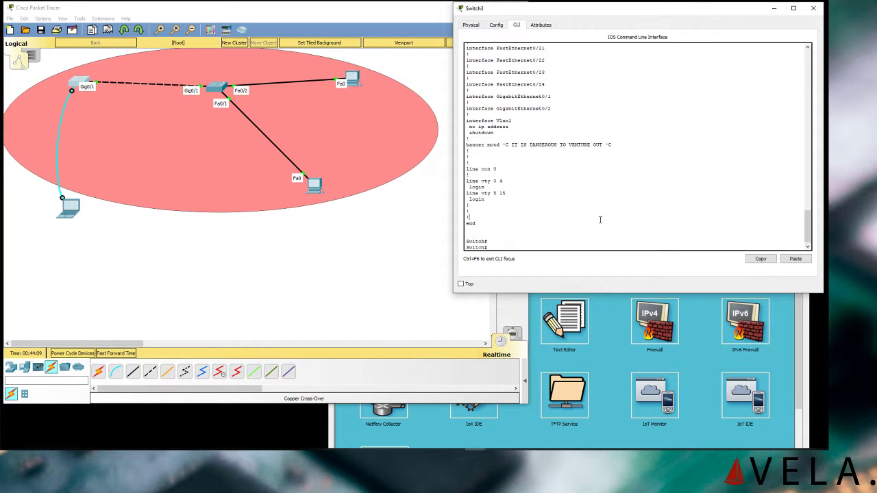
{"action": "type", "text": "show"}
{"action": "key", "text": "Tab"}
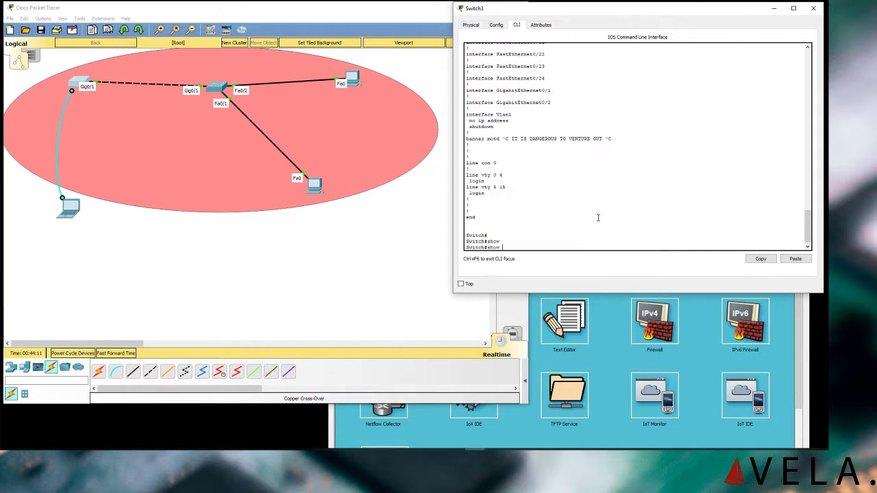
{"action": "type", "text": "ar"}
{"action": "key", "text": "Tab"}
{"action": "key", "text": "Return"}
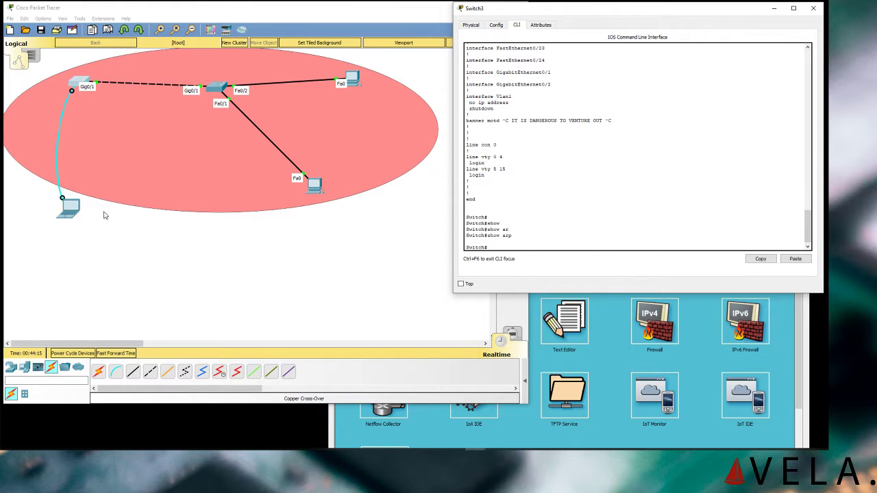
- Run a continuous ping to 10.10.10.15 from Laptop0's command prompt and move its window clear of the topology
{"action": "left_click", "coordinate": [72, 209]}
{"action": "left_click", "coordinate": [556, 223]}
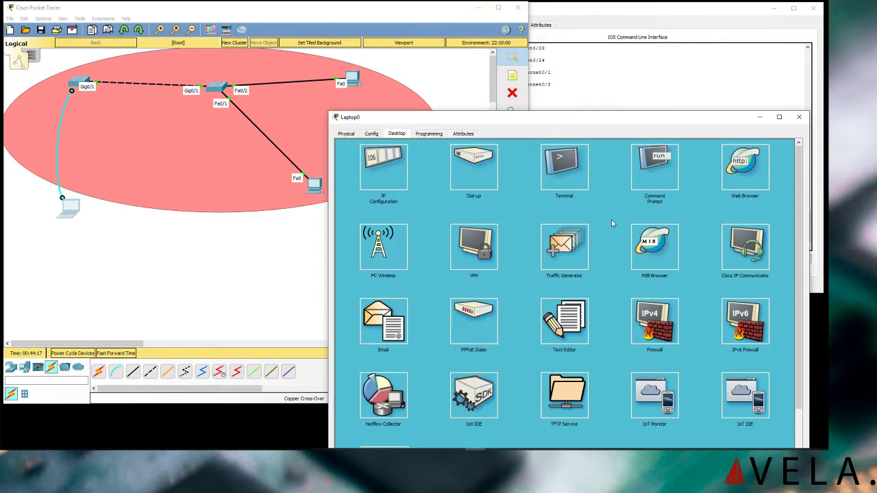
{"action": "left_click", "coordinate": [643, 176]}
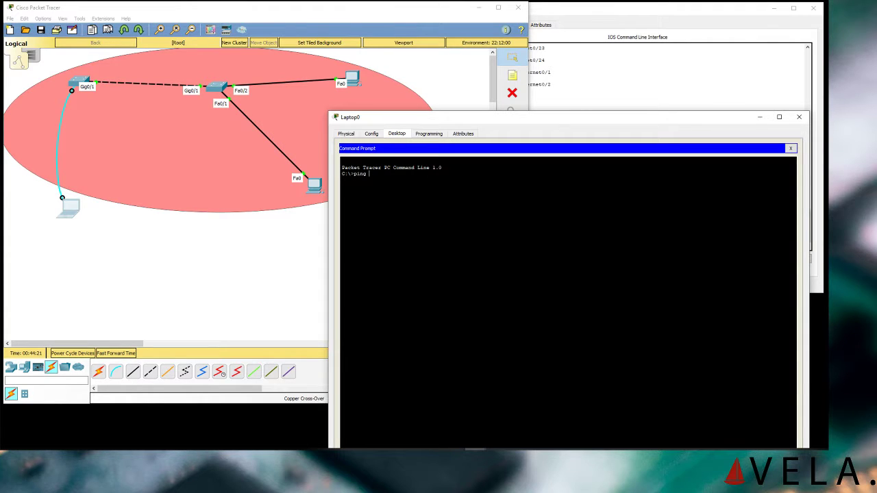
{"action": "type", "text": "ping -t 10.10.10.15"}
{"action": "key", "text": "Return"}
{"action": "left_click_drag", "start_coordinate": [390, 124], "coordinate": [261, 91]}
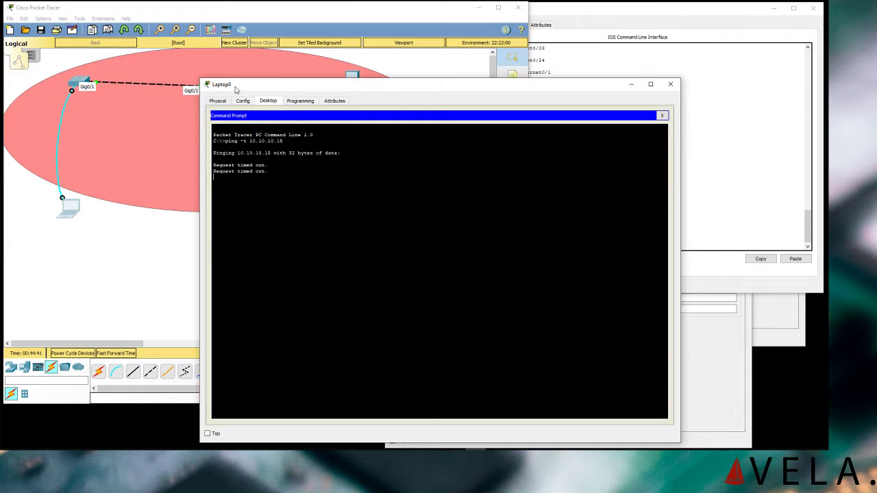
{"action": "left_click_drag", "start_coordinate": [236, 89], "coordinate": [229, 119]}
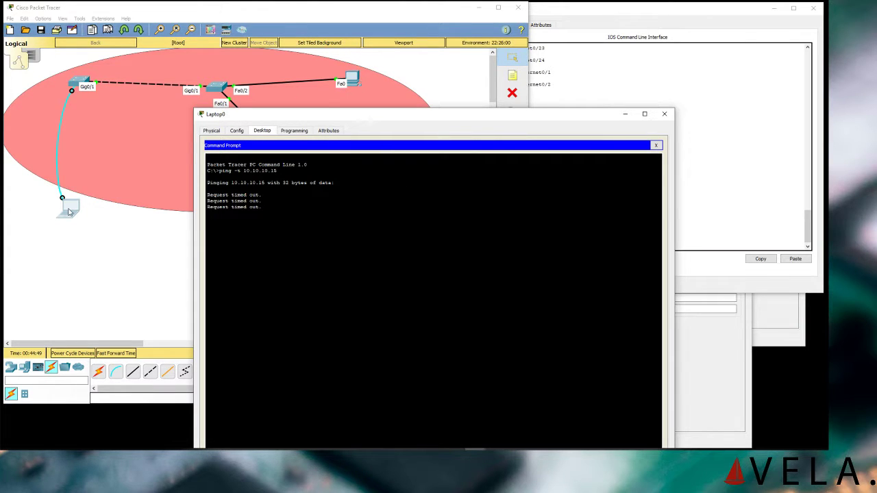
- Check PC0's static IP configuration, close it and return to Laptop0's command prompt
{"action": "left_click", "coordinate": [353, 80]}
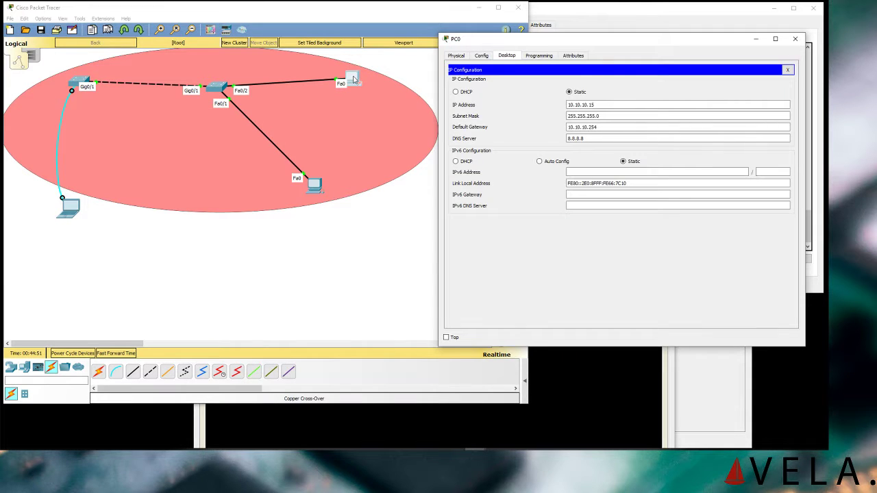
{"action": "left_click", "coordinate": [719, 103]}
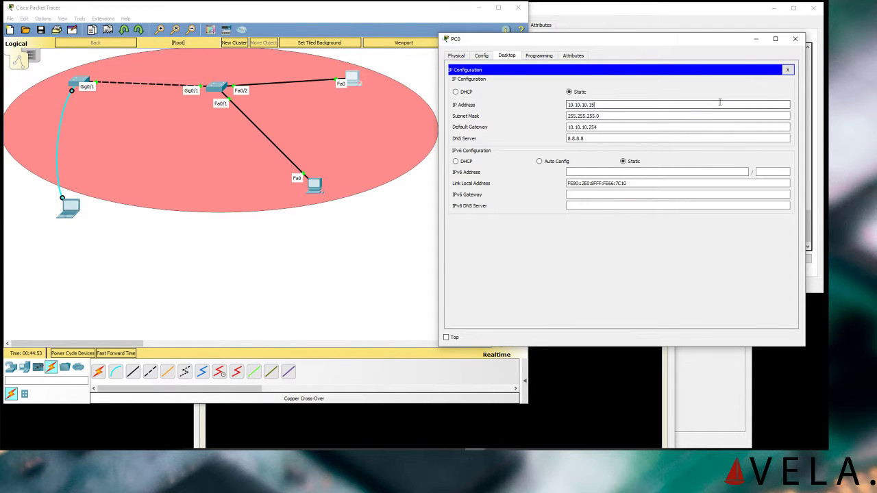
{"action": "left_click", "coordinate": [788, 69]}
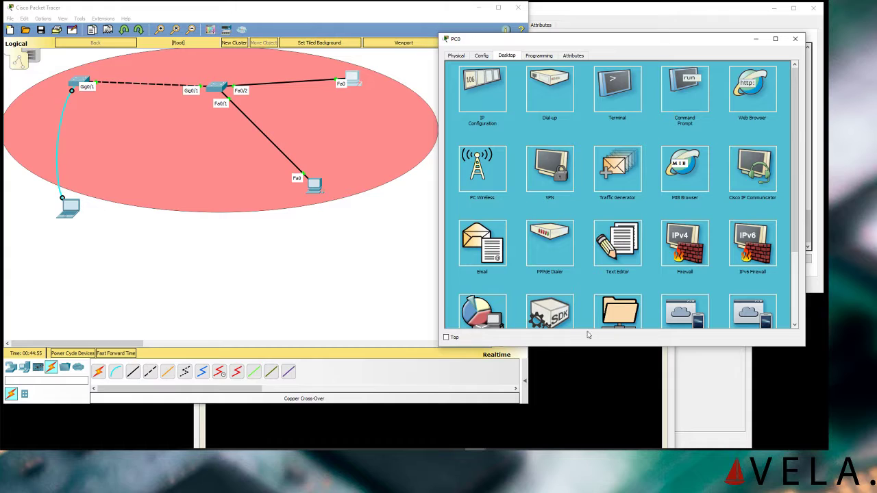
{"action": "left_click", "coordinate": [589, 370]}
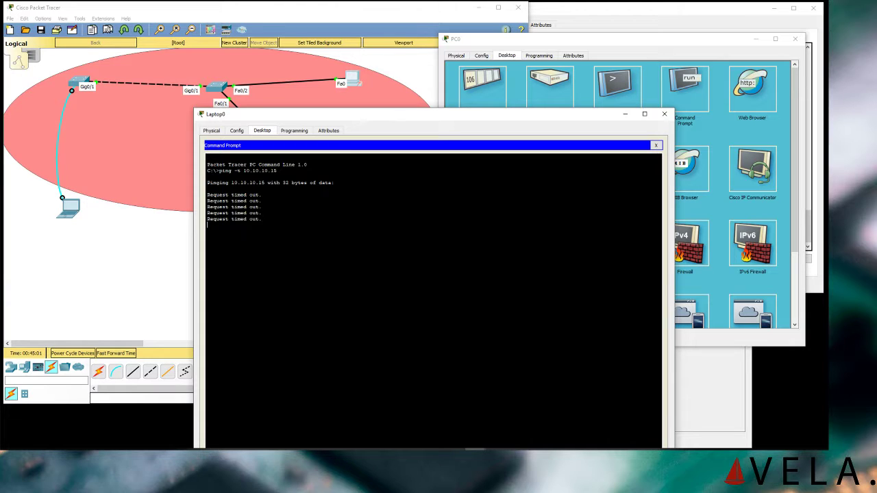
- Stop the continuous ping on Laptop0 and run ipconfig /all to check its IP address and subnet mask
{"action": "key", "text": "ctrl+c"}
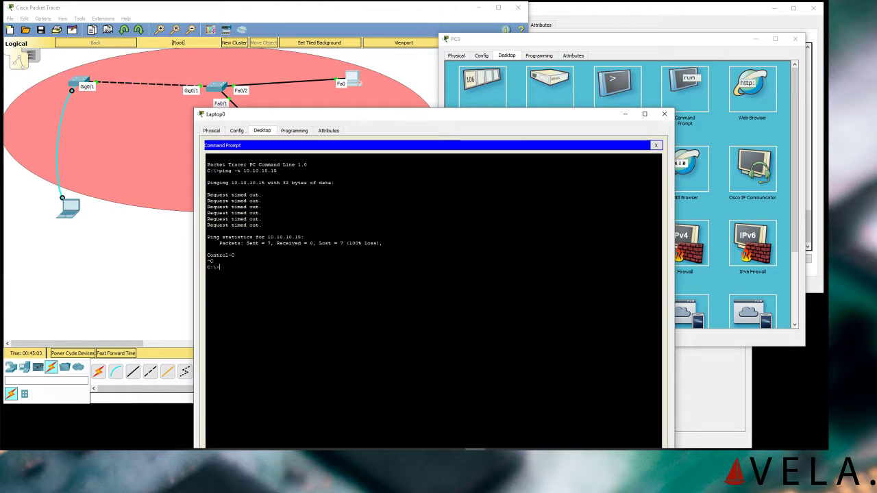
{"action": "key", "text": "Up"}
{"action": "key", "text": "BackSpace"}
{"action": "key", "text": "BackSpace"}
{"action": "key", "text": "BackSpace"}
{"action": "key", "text": "BackSpace"}
{"action": "key", "text": "BackSpace"}
{"action": "key", "text": "BackSpace"}
{"action": "key", "text": "BackSpace"}
{"action": "key", "text": "BackSpace"}
{"action": "key", "text": "BackSpace"}
{"action": "key", "text": "BackSpace"}
{"action": "key", "text": "BackSpace"}
{"action": "key", "text": "BackSpace"}
{"action": "key", "text": "BackSpace"}
{"action": "key", "text": "BackSpace"}
{"action": "key", "text": "BackSpace"}
{"action": "type", "text": "ipconfig /all"}
{"action": "key", "text": "Return"}
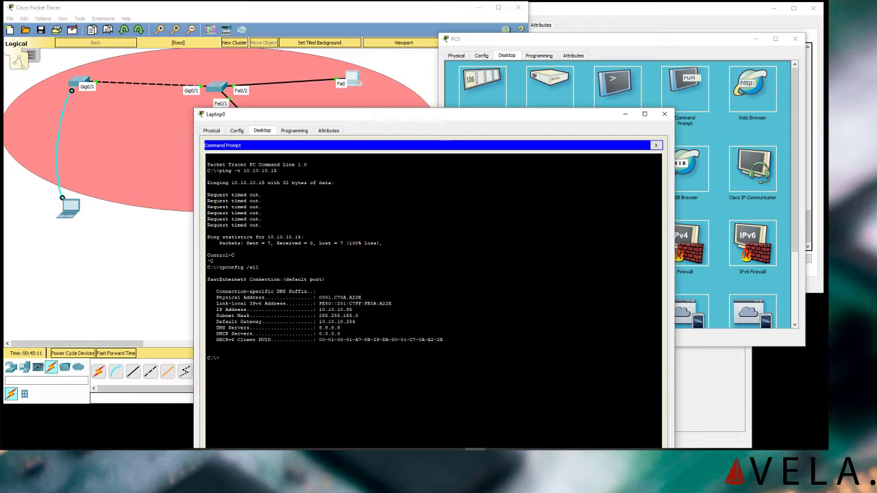
{"action": "left_click_drag", "start_coordinate": [343, 309], "coordinate": [357, 316]}
{"action": "left_click", "coordinate": [352, 310]}
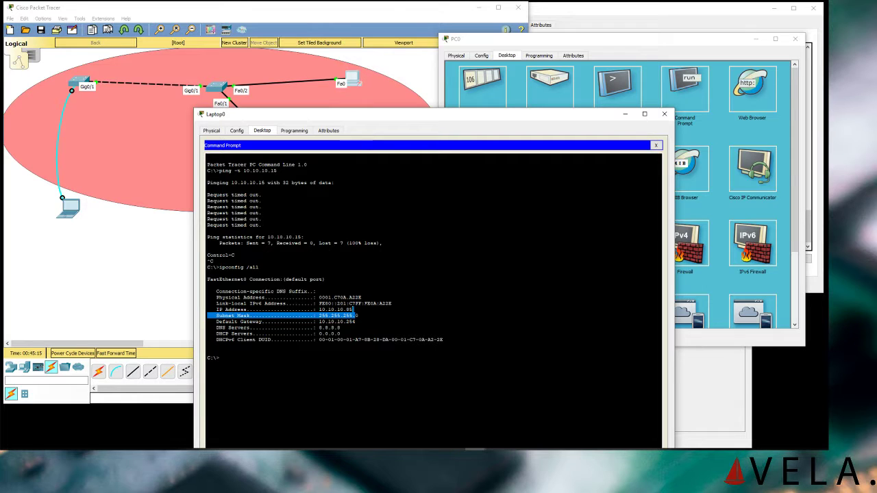
- Close Laptop0's command prompt window and open a terminal session from Laptop0 with the default port settings
{"action": "left_click", "coordinate": [664, 114]}
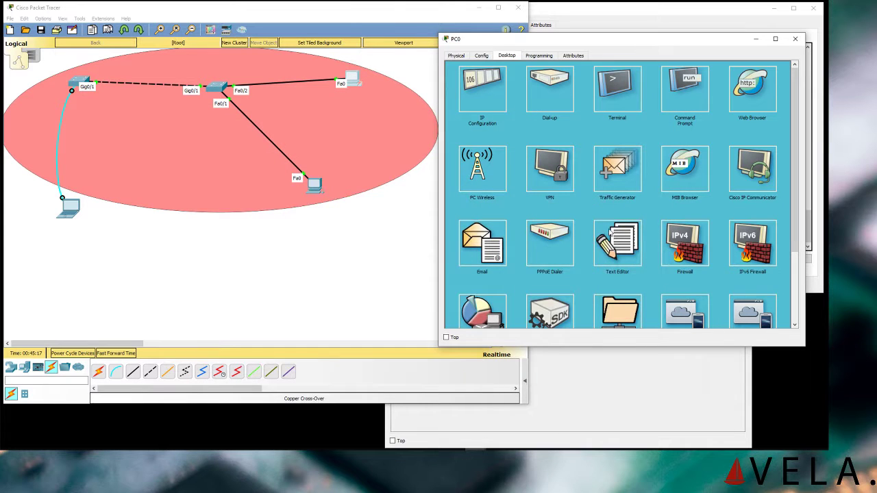
{"action": "left_click", "coordinate": [374, 235]}
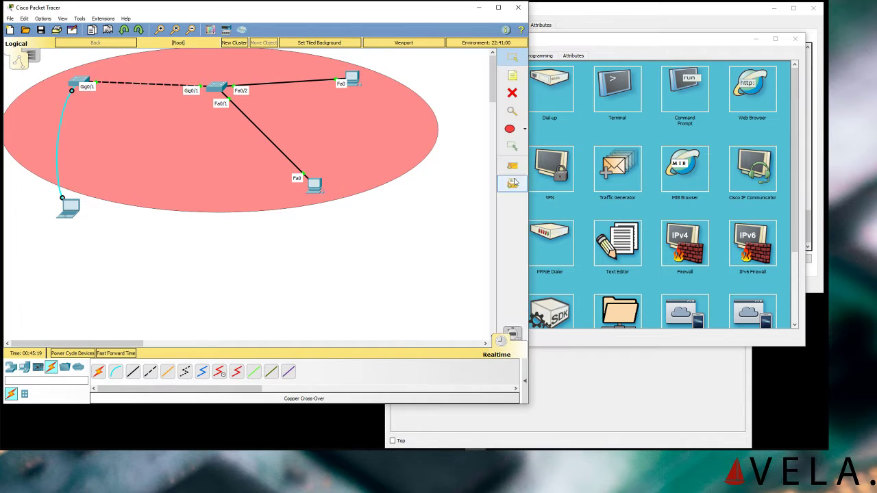
{"action": "left_click", "coordinate": [623, 94]}
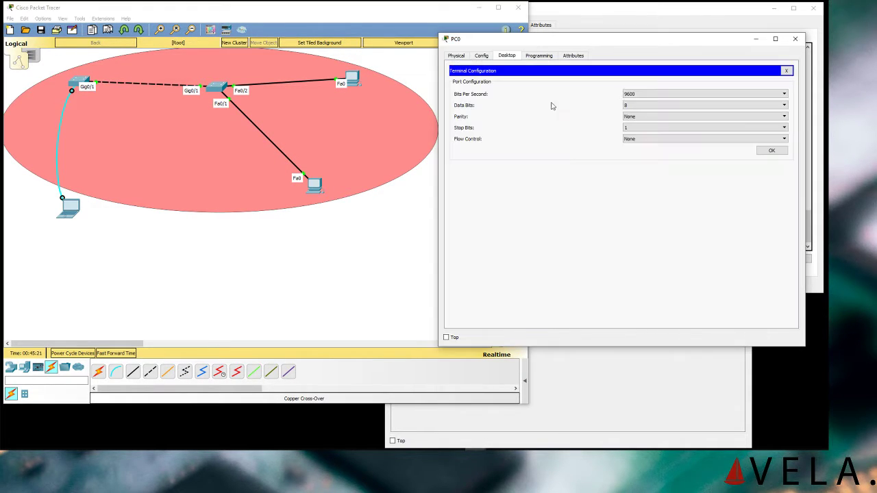
{"action": "left_click", "coordinate": [65, 207]}
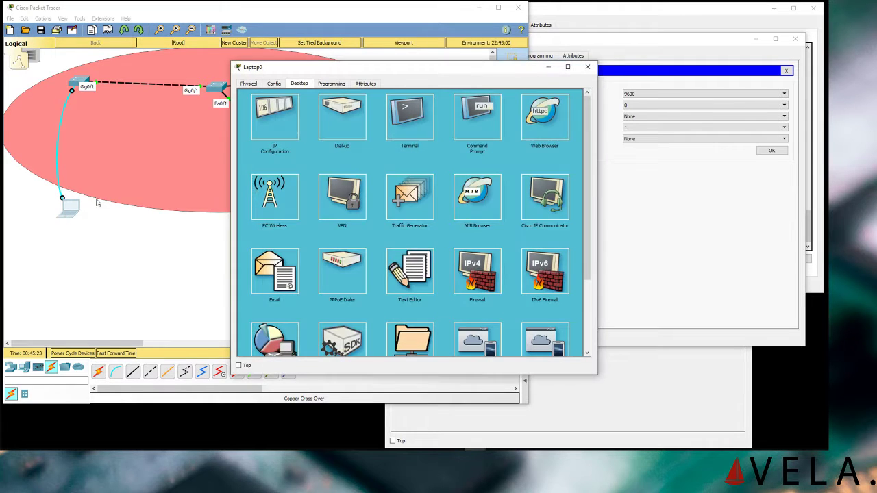
{"action": "left_click", "coordinate": [395, 124]}
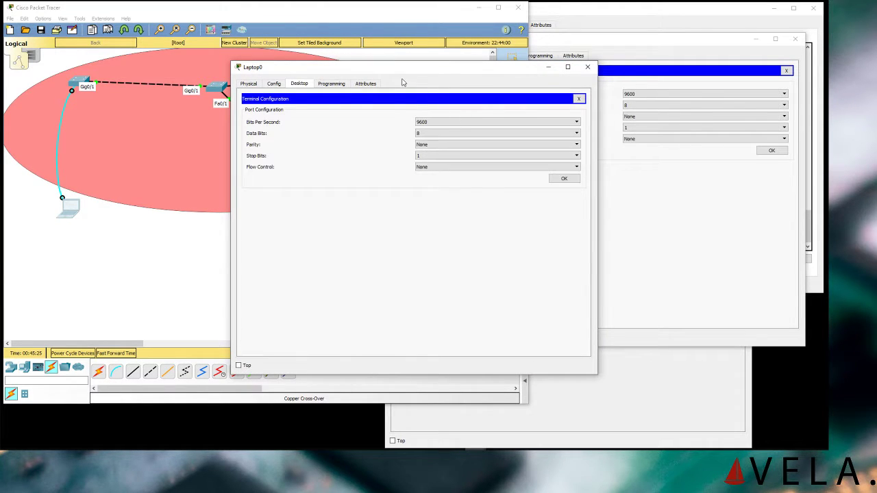
{"action": "left_click", "coordinate": [574, 180]}
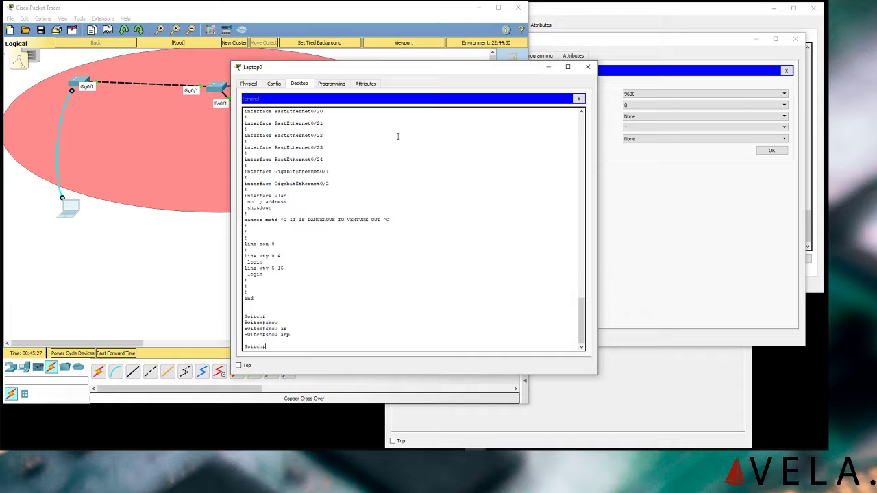
- Enter ping in Laptop0's terminal session and complete the command in Switch3's command line to ping 10.10.10.85
{"action": "left_click", "coordinate": [399, 261]}
{"action": "type", "text": "pi"}
{"action": "type", "text": "ping"}
{"action": "left_click", "coordinate": [82, 83]}
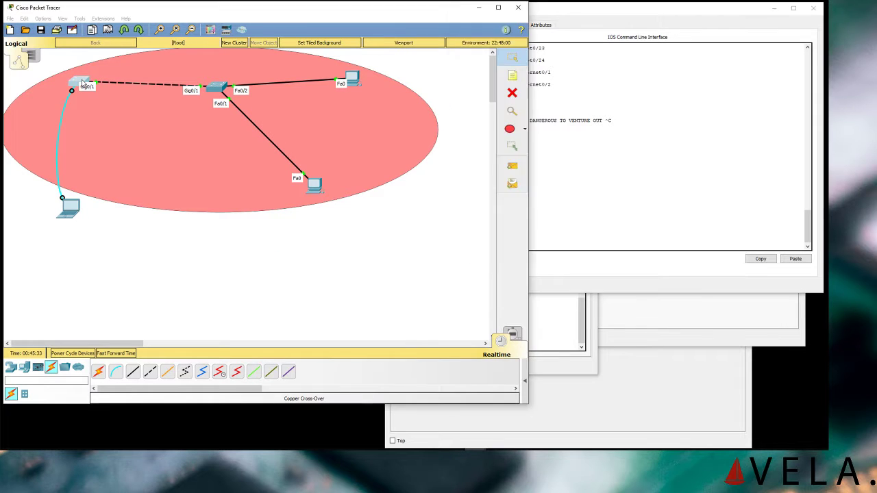
{"action": "left_click", "coordinate": [538, 140]}
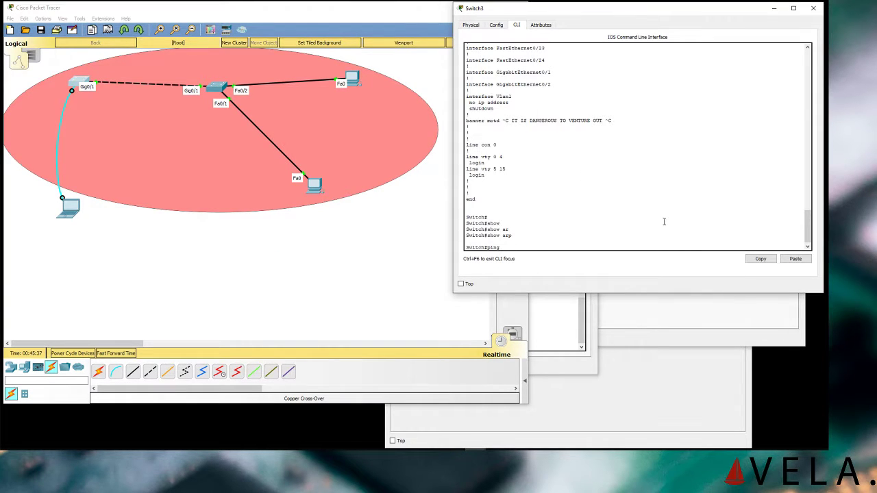
{"action": "type", "text": "10.10.10.85"}
{"action": "key", "text": "Return"}
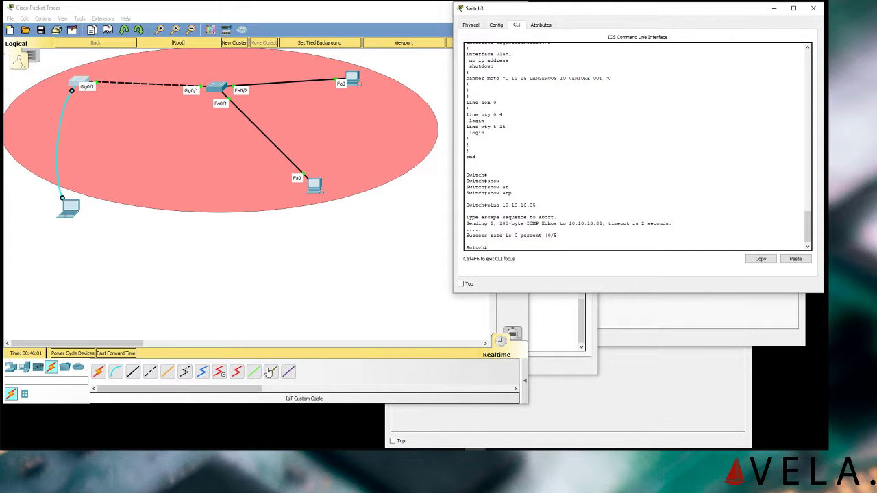
- Connect Laptop0's FastEthernet port to FastEthernet0/1 on Switch3 with a copper straight-through cable
{"action": "left_click", "coordinate": [137, 371]}
{"action": "left_click", "coordinate": [72, 210]}
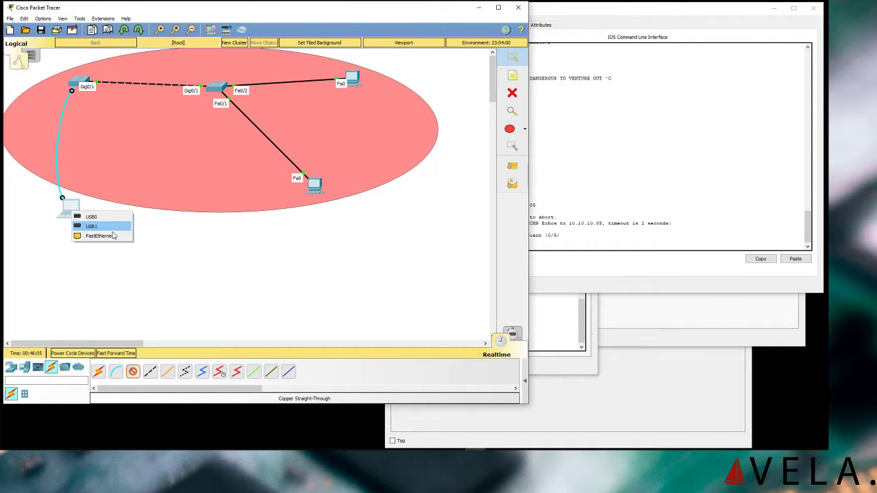
{"action": "left_click", "coordinate": [117, 235]}
{"action": "left_click", "coordinate": [79, 83]}
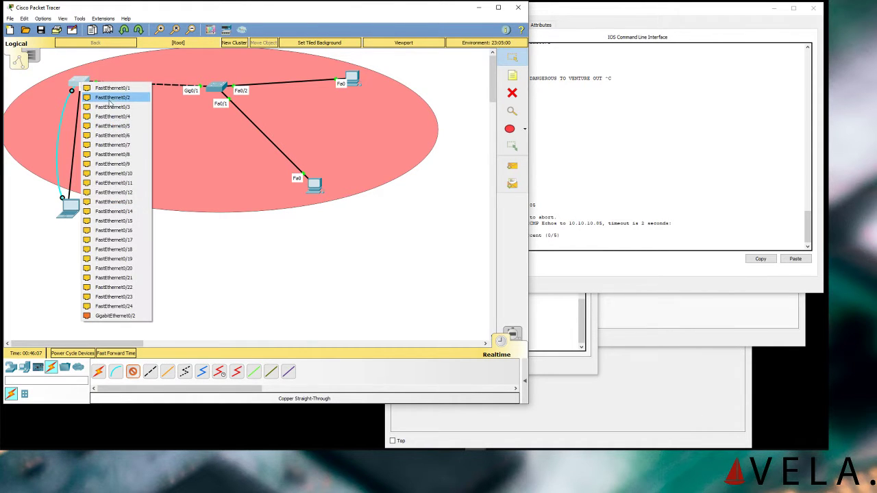
{"action": "left_click", "coordinate": [112, 87]}
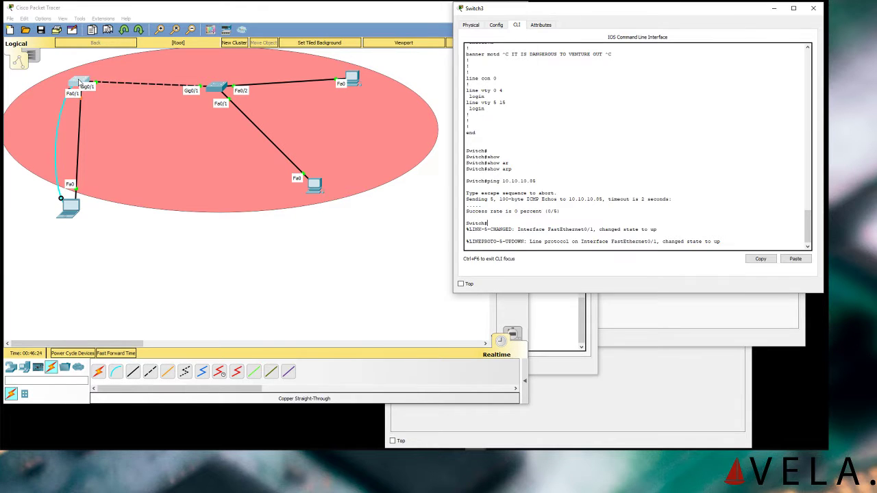
- Return to Switch3's command line and bring up a fresh prompt
{"action": "left_click", "coordinate": [81, 83]}
{"action": "key", "text": "Return"}
{"action": "key", "text": "Return"}
{"action": "key", "text": "Return"}
{"action": "key", "text": "Return"}
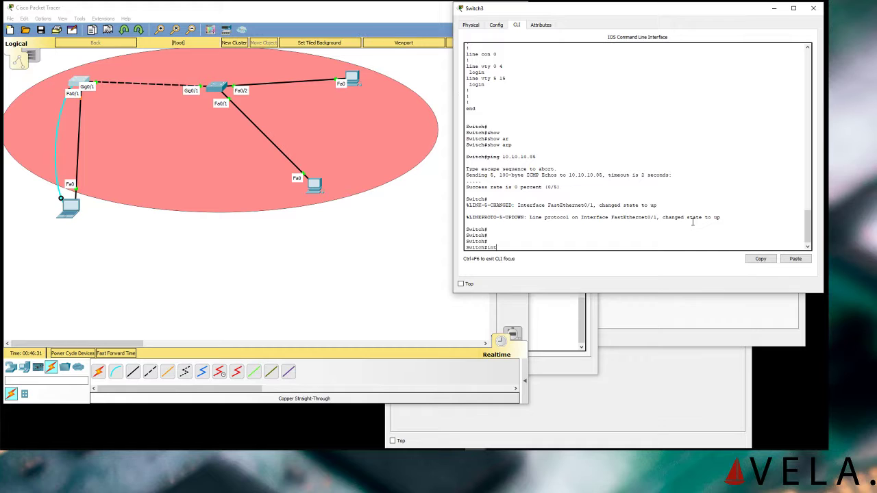
{"action": "type", "text": "int"}
{"action": "key", "text": "Tab"}
{"action": "type", "text": "e"}
{"action": "key", "text": "Tab"}
{"action": "key", "text": "BackSpace"}
{"action": "key", "text": "BackSpace"}
{"action": "key", "text": "BackSpace"}
{"action": "key", "text": "BackSpace"}
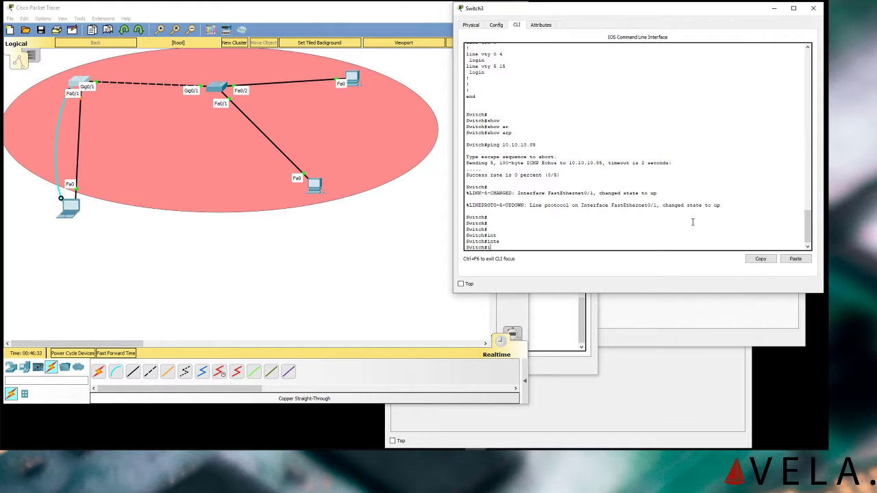
- Enter global configuration mode on Switch3 with conf t and begin an interface command
{"action": "type", "text": "conf t"}
{"action": "key", "text": "Return"}
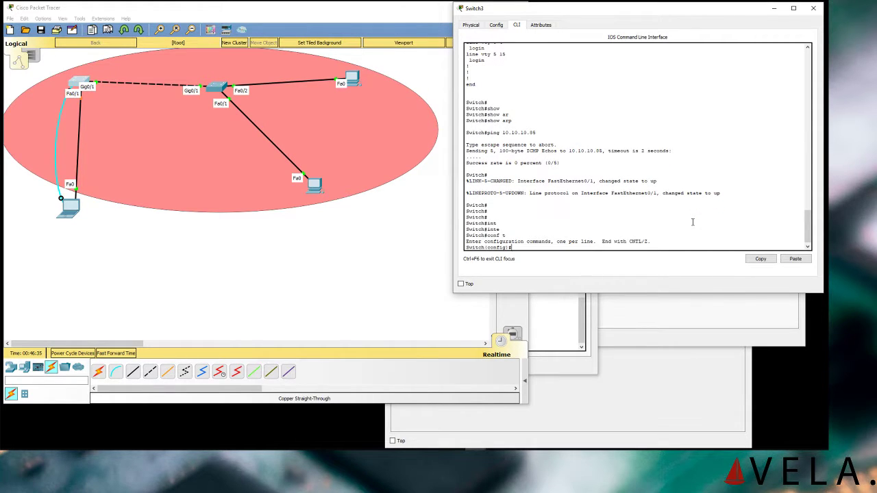
{"action": "type", "text": "inter"}
{"action": "key", "text": "Tab"}
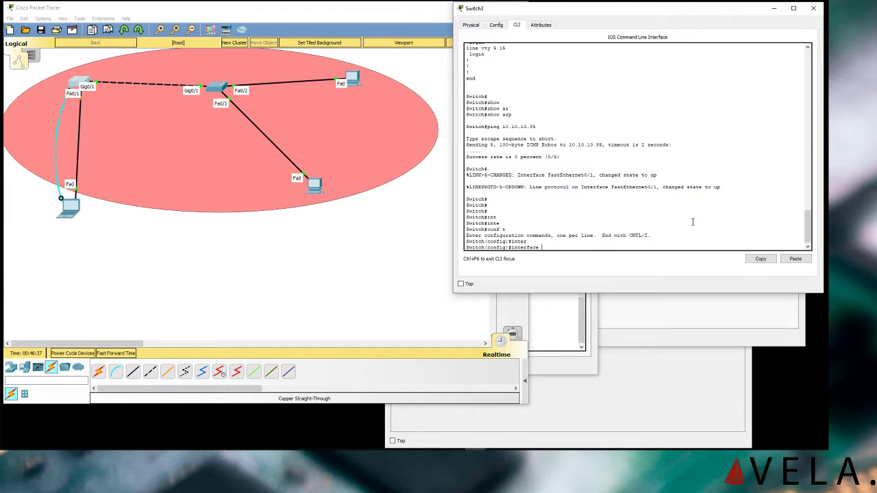
- Enter interface configuration mode for f0/1 on Switch3 and list the available interface commands
{"action": "type", "text": "face f0/1"}
{"action": "key", "text": "Return"}
{"action": "type", "text": "p"}
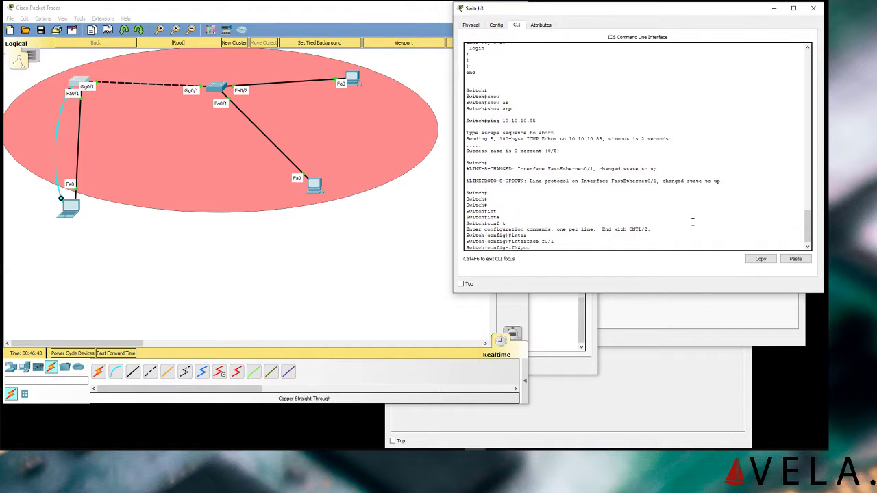
{"action": "type", "text": "or"}
{"action": "key", "text": "Tab"}
{"action": "type", "text": "t"}
{"action": "key", "text": "Tab"}
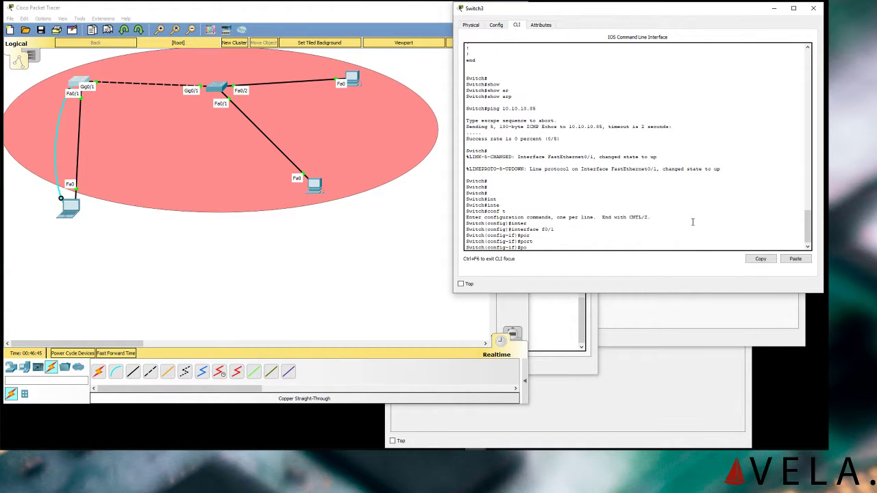
{"action": "key", "text": "BackSpace"}
{"action": "key", "text": "BackSpace"}
{"action": "type", "text": "por"}
{"action": "key", "text": "BackSpace"}
{"action": "key", "text": "BackSpace"}
{"action": "key", "text": "BackSpace"}
{"action": "key", "text": "Return"}
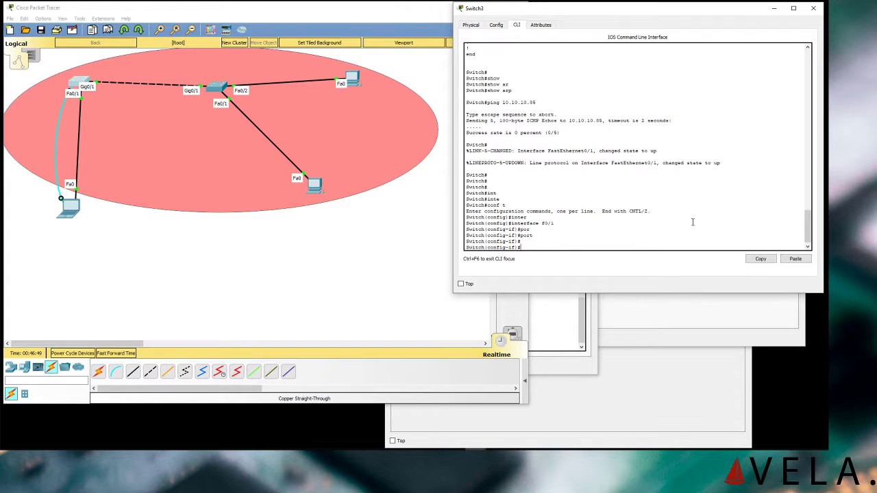
{"action": "type", "text": "?"}
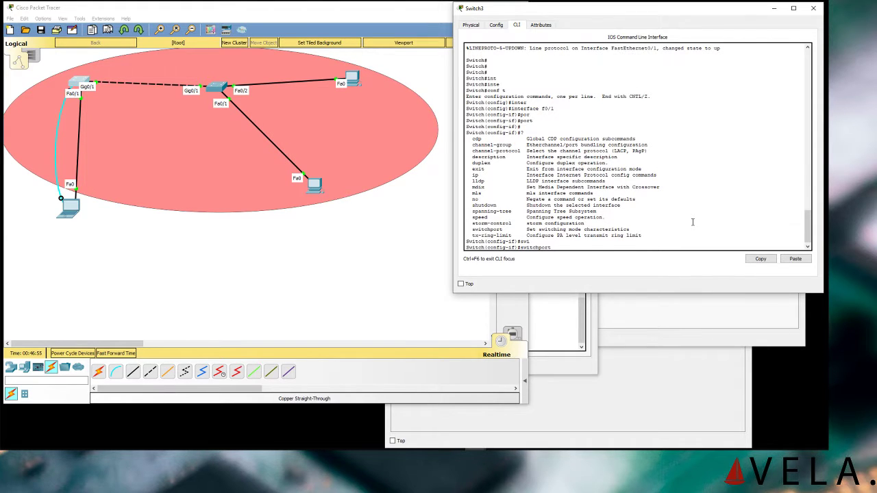
- List the switchport options and complete the command as switchport port-security without running it
{"action": "type", "text": "?"}
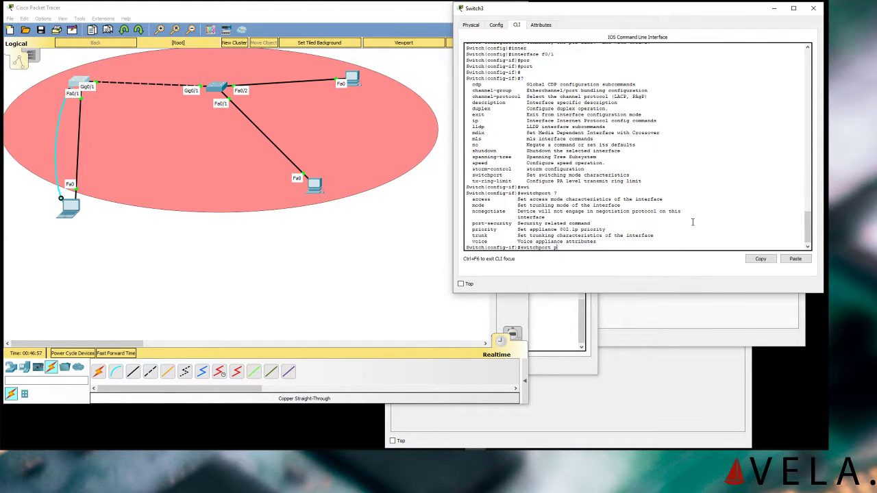
{"action": "type", "text": "po"}
{"action": "key", "text": "Tab"}
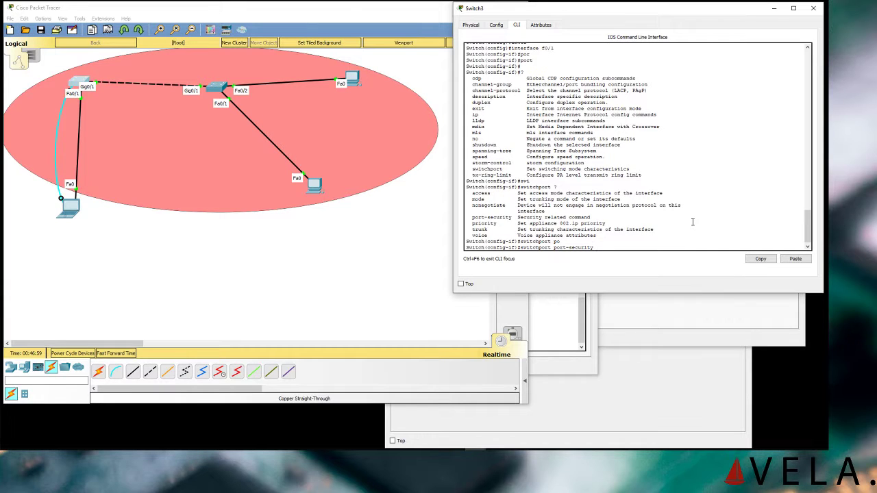
- Discard the unfinished switchport port-security command and exit configuration mode to the privileged prompt
{"action": "key", "text": "BackSpace"}
{"action": "key", "text": "BackSpace"}
{"action": "key", "text": "BackSpace"}
{"action": "key", "text": "BackSpace"}
{"action": "key", "text": "BackSpace"}
{"action": "key", "text": "BackSpace"}
{"action": "key", "text": "BackSpace"}
{"action": "key", "text": "BackSpace"}
{"action": "key", "text": "BackSpace"}
{"action": "key", "text": "BackSpace"}
{"action": "key", "text": "BackSpace"}
{"action": "key", "text": "BackSpace"}
{"action": "key", "text": "BackSpace"}
{"action": "key", "text": "BackSpace"}
{"action": "key", "text": "BackSpace"}
{"action": "key", "text": "BackSpace"}
{"action": "key", "text": "BackSpace"}
{"action": "key", "text": "BackSpace"}
{"action": "key", "text": "BackSpace"}
{"action": "key", "text": "BackSpace"}
{"action": "key", "text": "ctrl+z"}
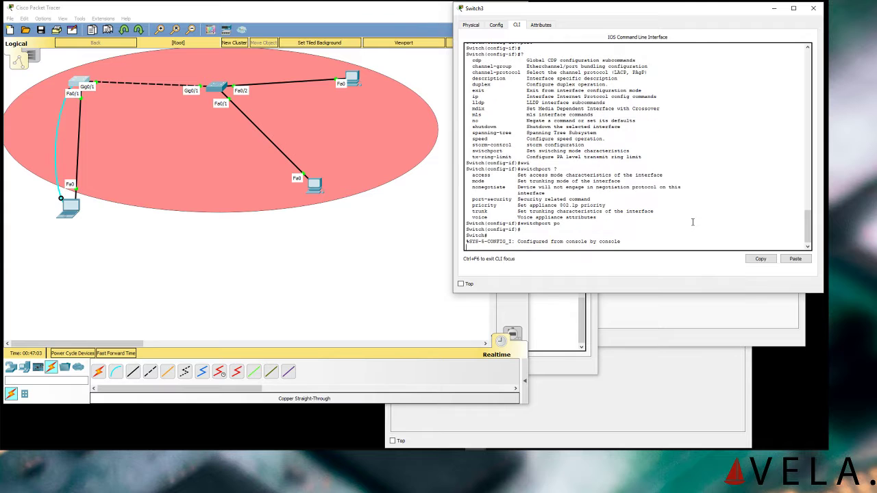
{"action": "type", "text": "ping 10.10.10.88"}
{"action": "key", "text": "BackSpace"}
{"action": "key", "text": "BackSpace"}
{"action": "key", "text": "BackSpace"}
{"action": "key", "text": "BackSpace"}
{"action": "key", "text": "BackSpace"}
{"action": "key", "text": "BackSpace"}
{"action": "key", "text": "BackSpace"}
{"action": "key", "text": "BackSpace"}
{"action": "key", "text": "BackSpace"}
{"action": "key", "text": "BackSpace"}
{"action": "key", "text": "BackSpace"}
{"action": "key", "text": "BackSpace"}
{"action": "key", "text": "BackSpace"}
{"action": "key", "text": "BackSpace"}
{"action": "key", "text": "BackSpace"}
{"action": "key", "text": "Return"}
{"action": "key", "text": "Return"}
{"action": "key", "text": "Return"}
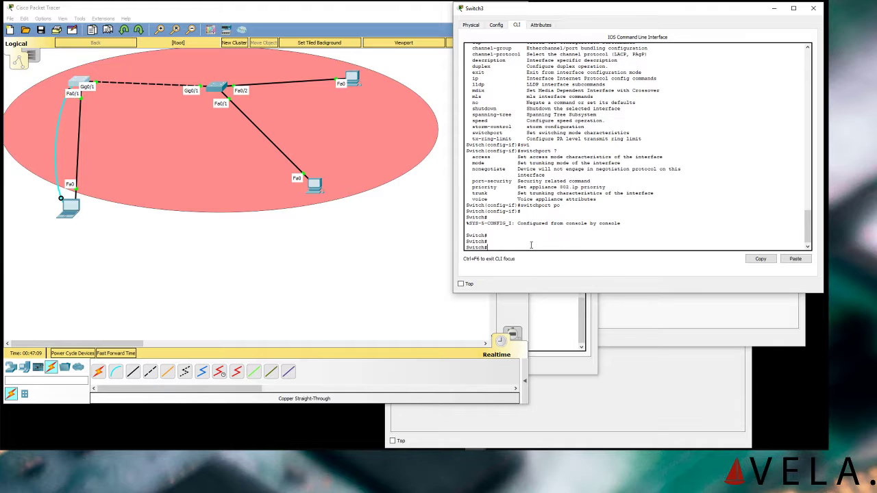
- Ping 10.10.10.85 from Switch3's command line, and run the same ping a second time
{"action": "type", "text": "show running-config"}
{"action": "key", "text": "Up"}
{"action": "key", "text": "Up"}
{"action": "key", "text": "Return"}
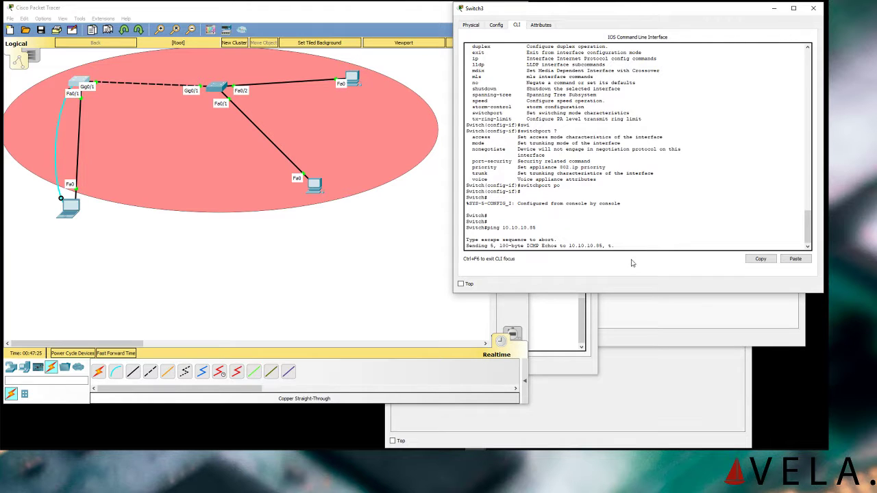
{"action": "scroll", "coordinate": [636, 242], "scroll_direction": "up", "scroll_amount": 1}
{"action": "scroll", "coordinate": [649, 238], "scroll_direction": "down", "scroll_amount": 2}
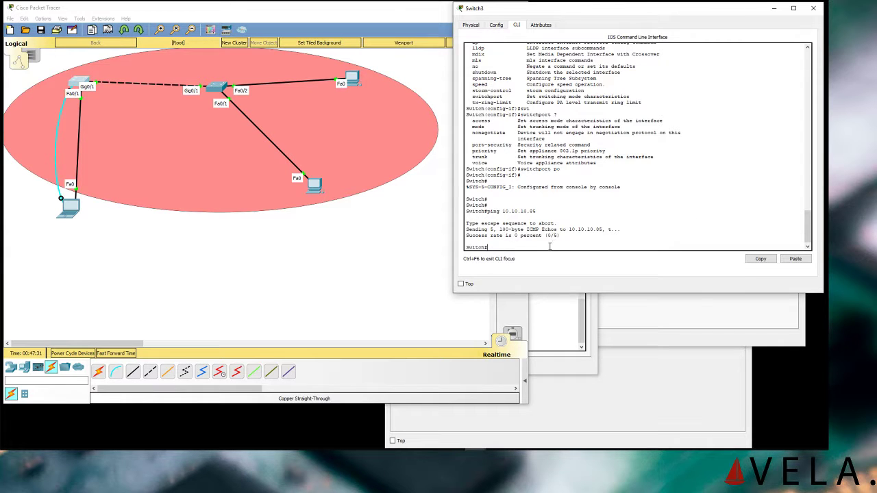
{"action": "key", "text": "Up"}
{"action": "key", "text": "Return"}
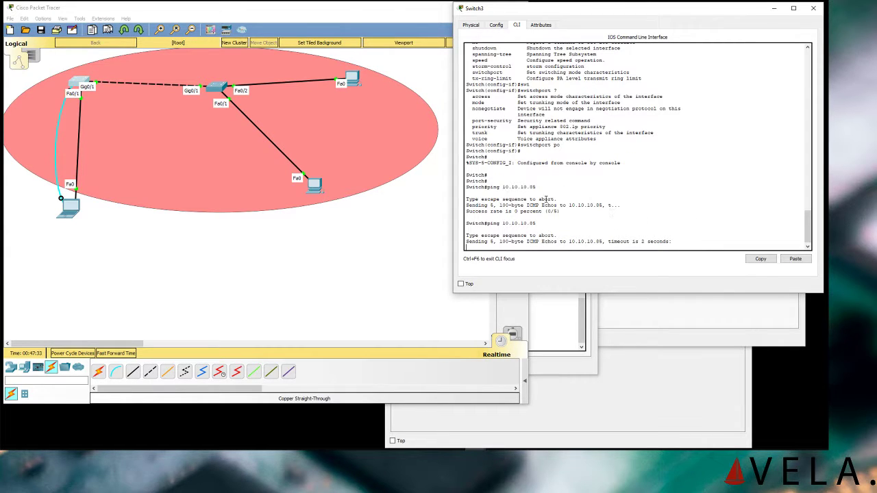
- Replace Laptop0's terminal with its Command Prompt and place that window beside the Switch3 command line
{"action": "left_click", "coordinate": [74, 211]}
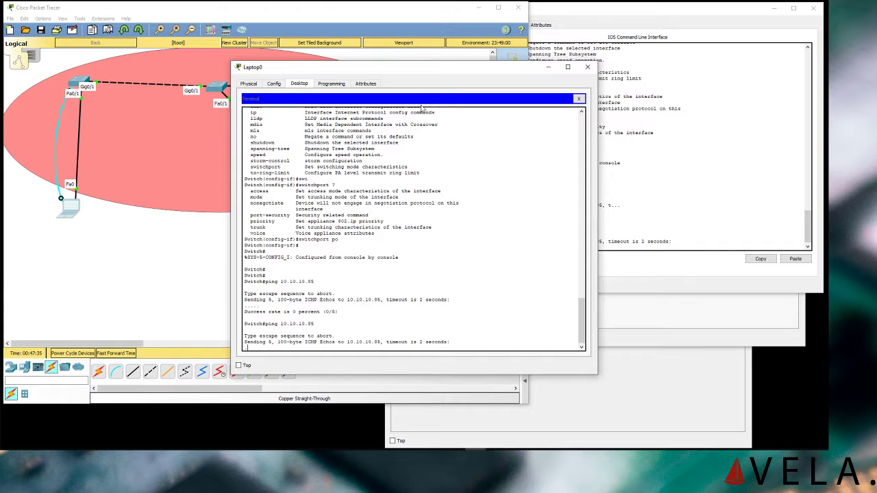
{"action": "left_click", "coordinate": [578, 98]}
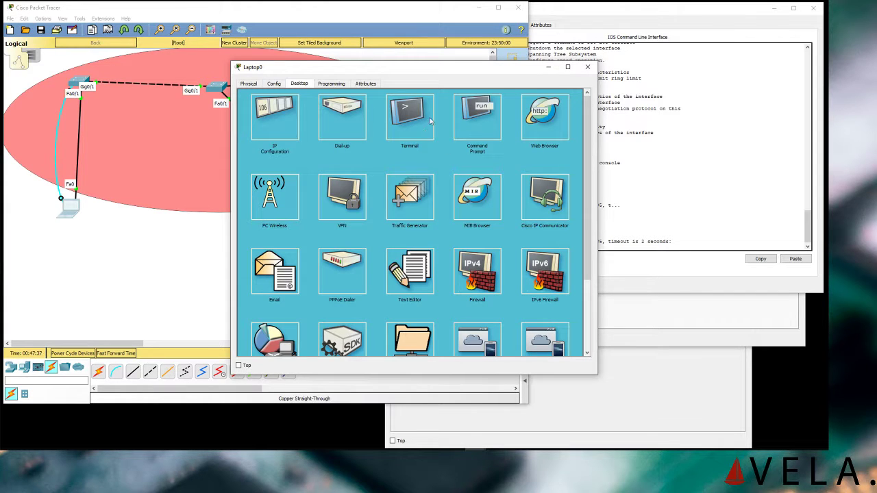
{"action": "left_click", "coordinate": [429, 119]}
{"action": "left_click", "coordinate": [579, 100]}
{"action": "left_click", "coordinate": [477, 118]}
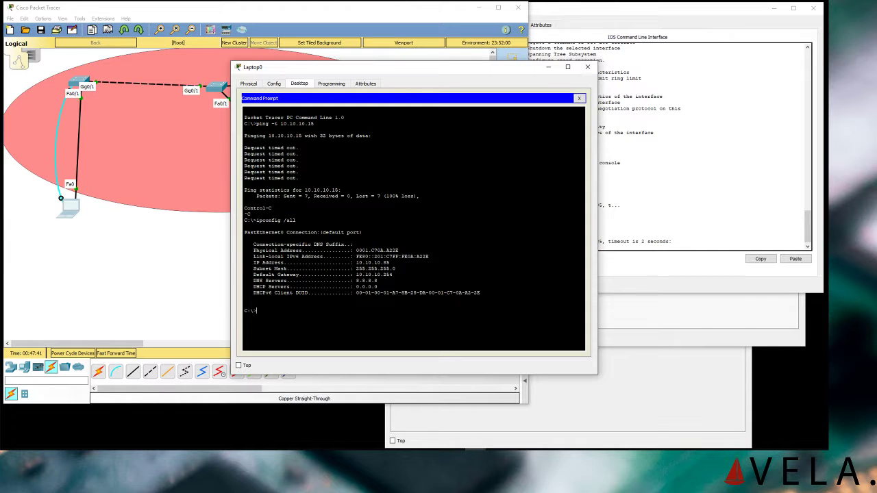
{"action": "left_click_drag", "start_coordinate": [399, 71], "coordinate": [248, 74]}
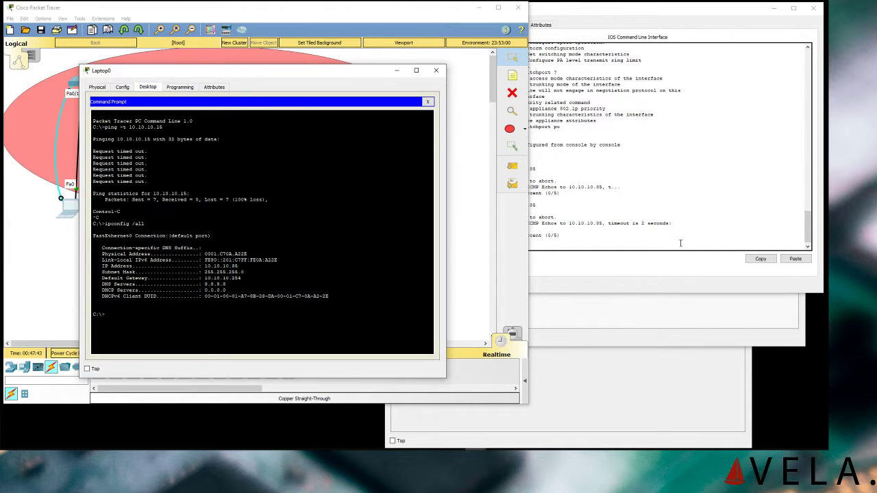
- Repeat the ping to 10.10.10.85 from the Switch3 command line
{"action": "left_click", "coordinate": [649, 229]}
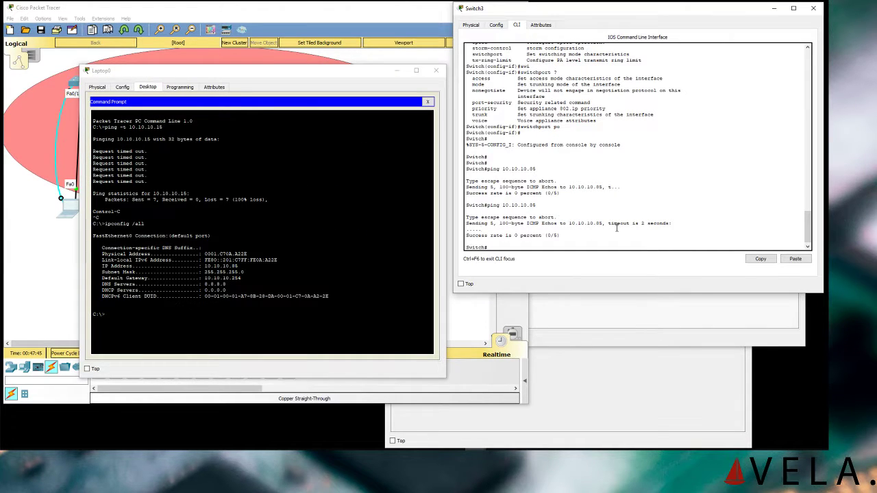
{"action": "key", "text": "Up"}
{"action": "key", "text": "Return"}
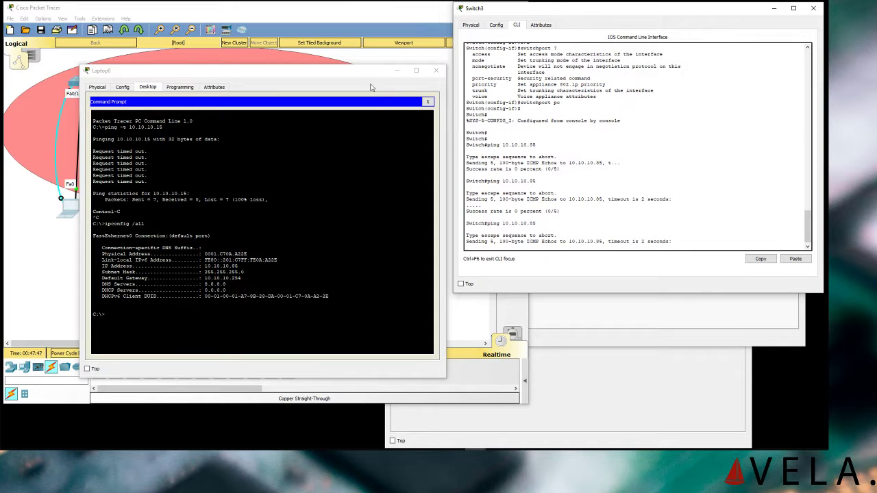
- Start a continuous ping to 10.10.10.15 from Laptop0's Command Prompt
{"action": "left_click_drag", "start_coordinate": [368, 73], "coordinate": [692, 111]}
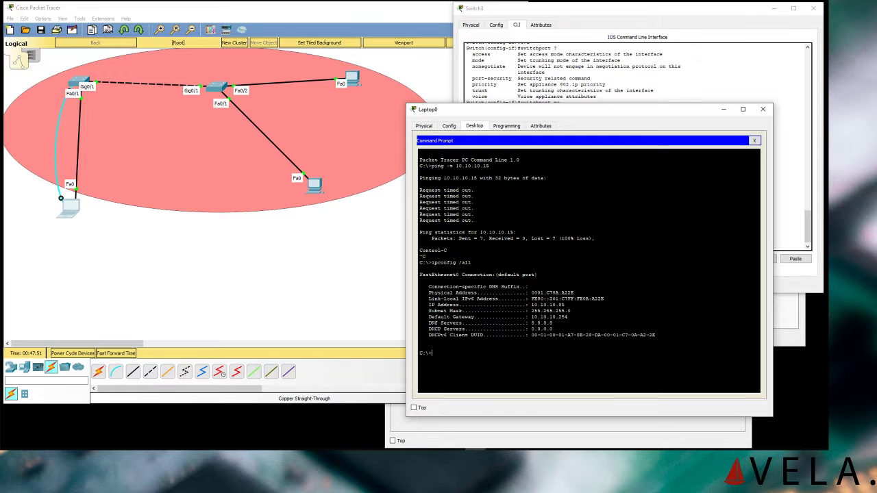
{"action": "type", "text": "ing -t 10.10.10.15"}
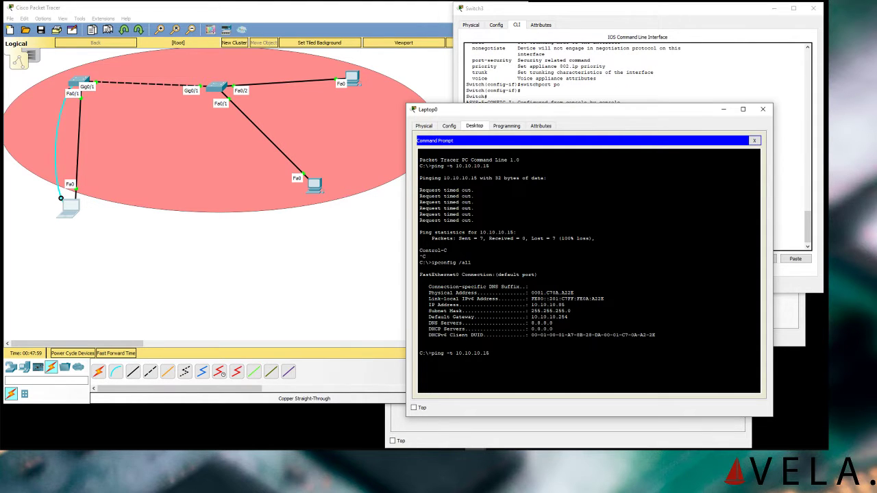
{"action": "key", "text": "Return"}
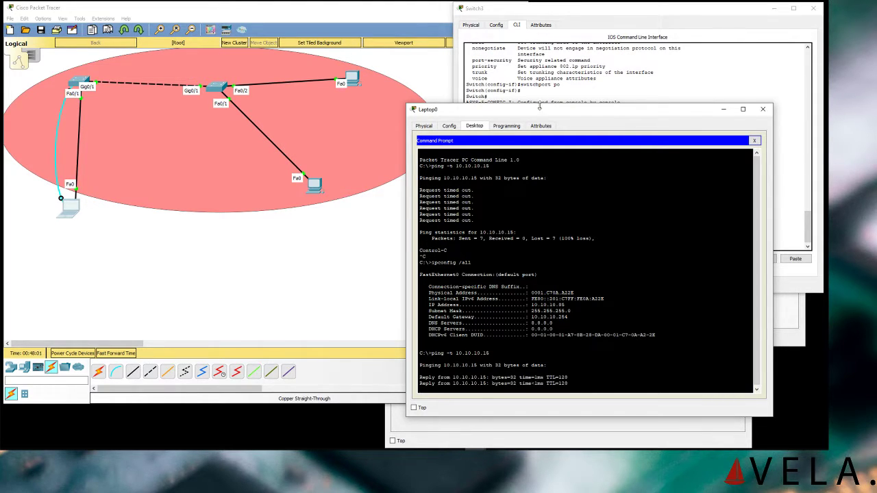
- Close PC0's terminal configuration, open its Command Prompt and start a continuous ping to 10.10.10.85
{"action": "left_click_drag", "start_coordinate": [538, 110], "coordinate": [316, 125]}
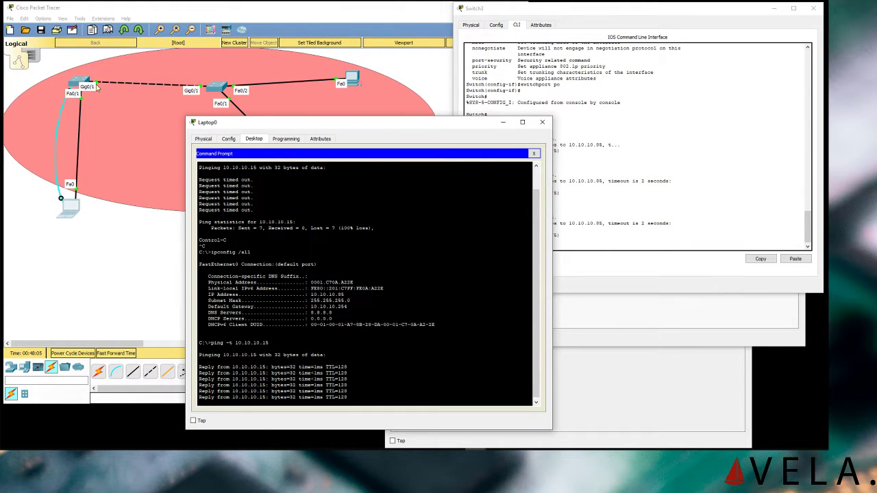
{"action": "left_click_drag", "start_coordinate": [294, 124], "coordinate": [244, 112]}
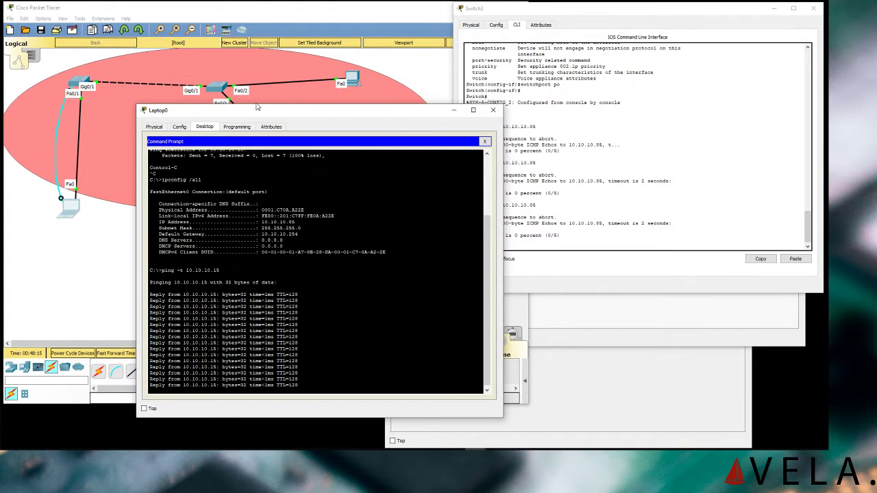
{"action": "left_click_drag", "start_coordinate": [259, 106], "coordinate": [194, 88]}
{"action": "left_click", "coordinate": [342, 84]}
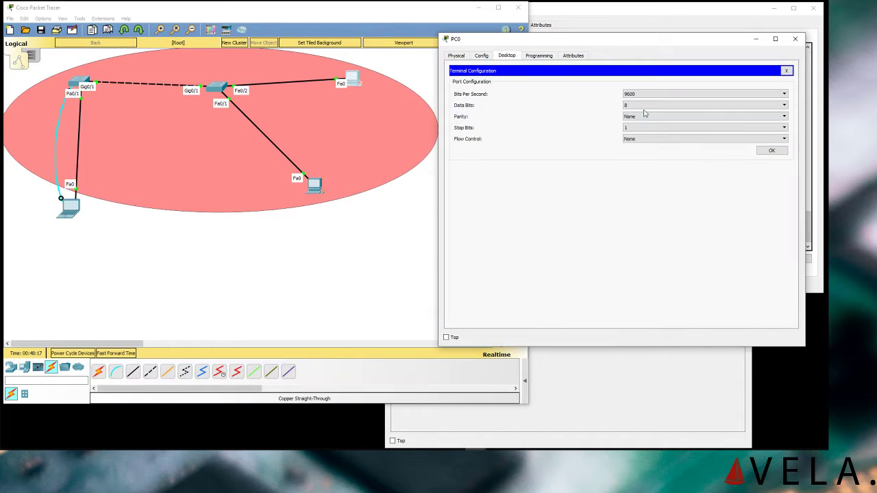
{"action": "left_click", "coordinate": [786, 70]}
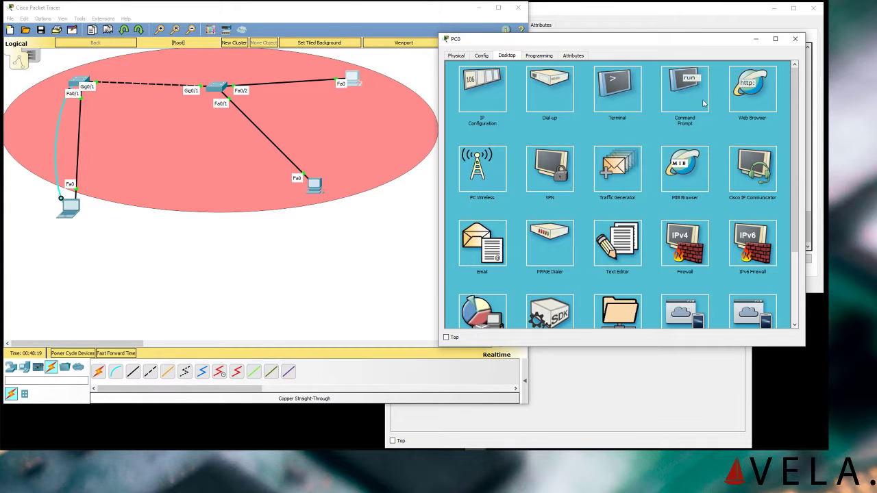
{"action": "left_click", "coordinate": [670, 82]}
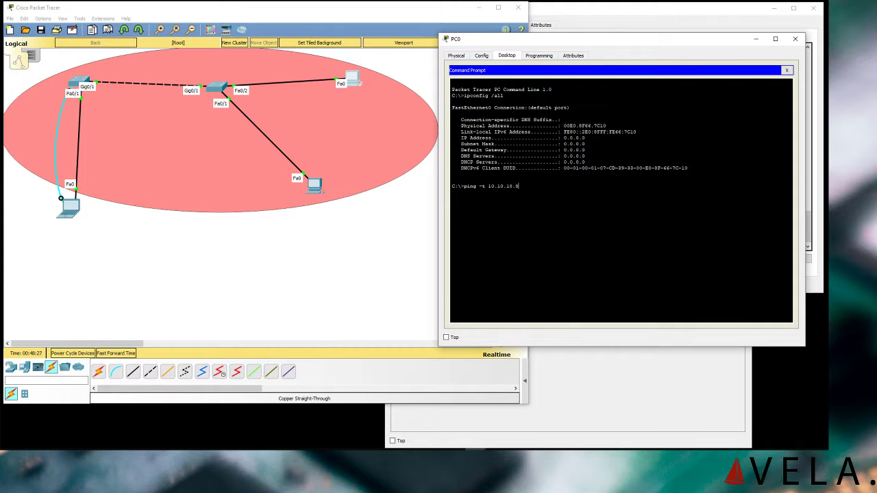
{"action": "key", "text": "Return"}
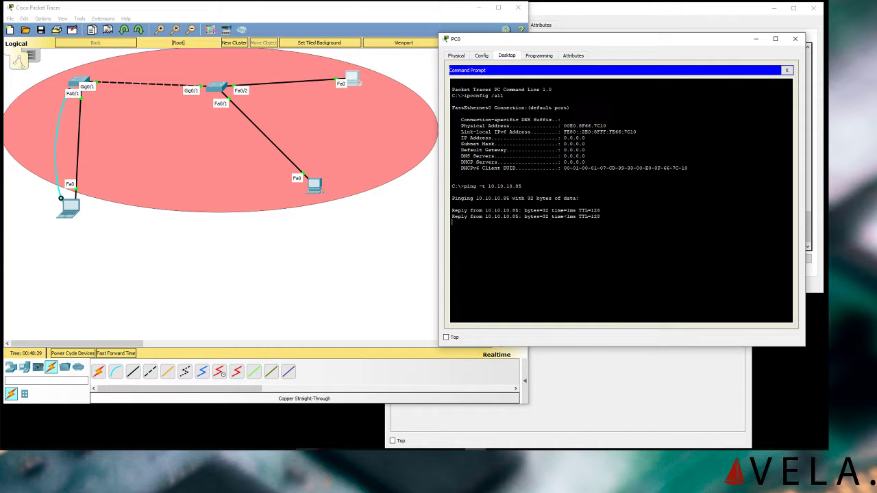
- Bring Laptop0's window forward and arrange the Laptop0 and PC0 ping windows around the network topology
{"action": "mouse_move", "coordinate": [476, 479]}
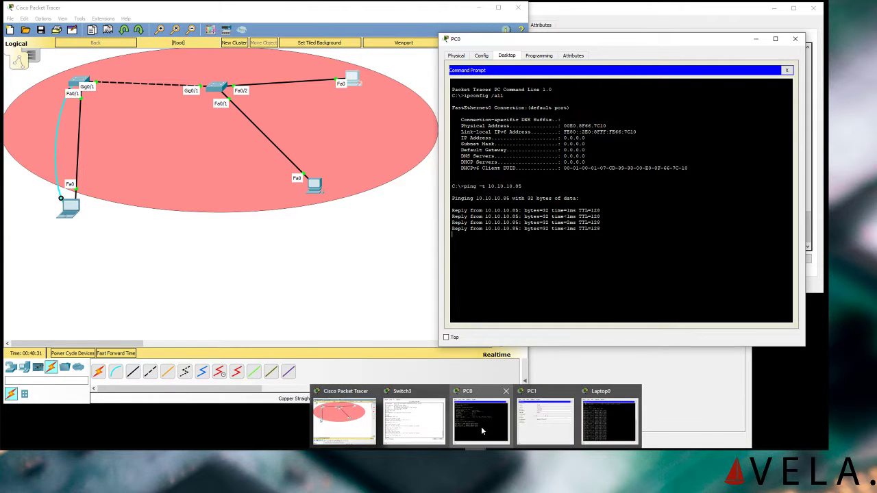
{"action": "left_click", "coordinate": [481, 426]}
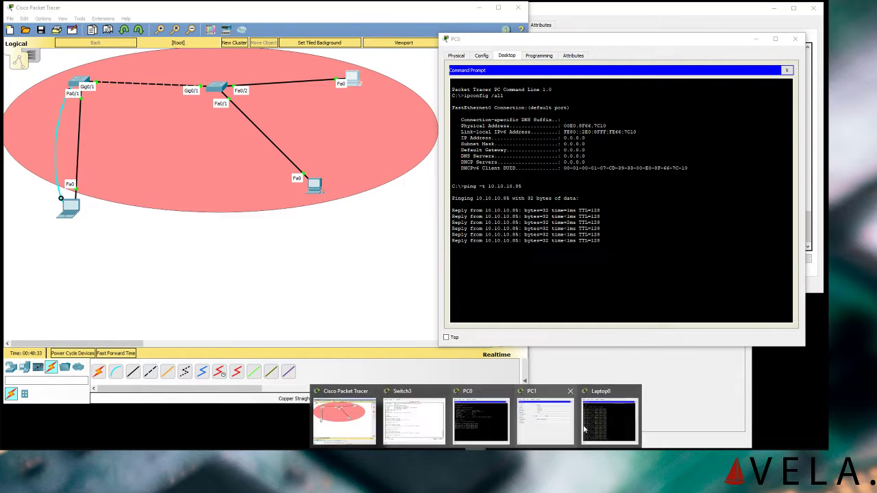
{"action": "left_click", "coordinate": [624, 411]}
{"action": "left_click_drag", "start_coordinate": [307, 103], "coordinate": [370, 180]}
{"action": "left_click_drag", "start_coordinate": [282, 176], "coordinate": [231, 199]}
{"action": "left_click", "coordinate": [330, 208]}
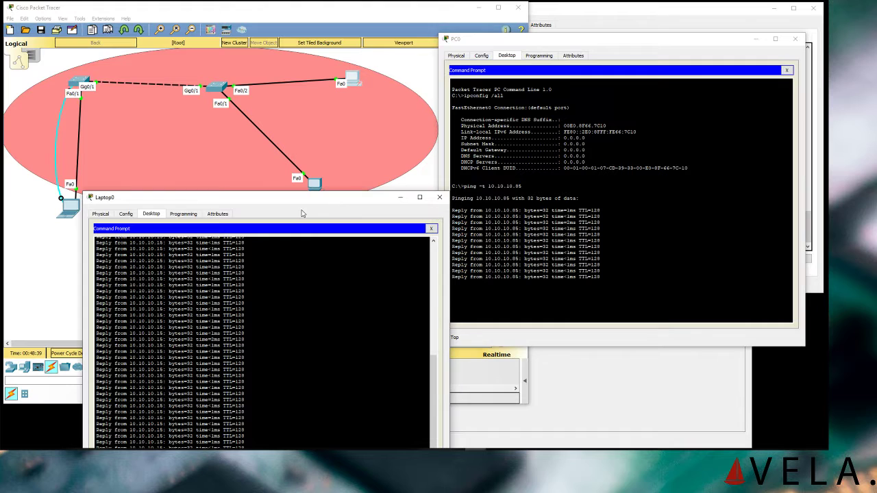
{"action": "left_click_drag", "start_coordinate": [293, 199], "coordinate": [246, 244]}
{"action": "left_click_drag", "start_coordinate": [520, 44], "coordinate": [596, 10]}
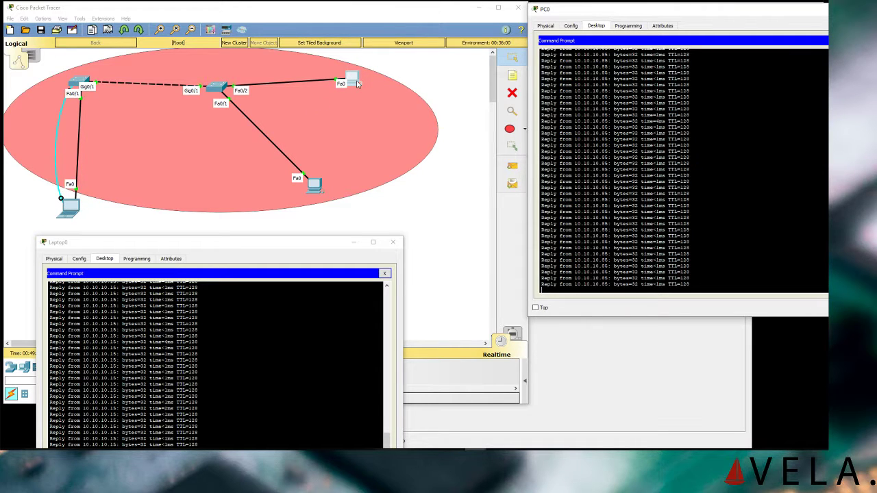
{"action": "left_click_drag", "start_coordinate": [270, 245], "coordinate": [256, 209]}
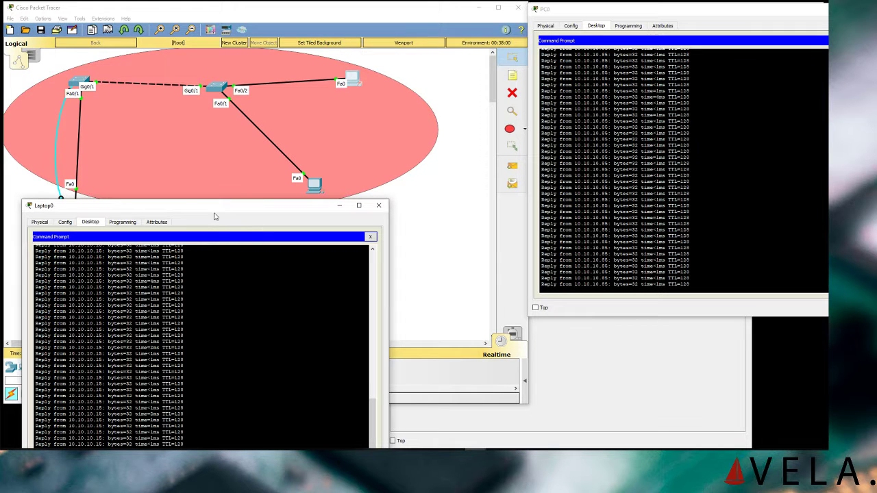
{"action": "left_click_drag", "start_coordinate": [207, 212], "coordinate": [246, 125]}
{"action": "left_click_drag", "start_coordinate": [141, 121], "coordinate": [128, 229]}
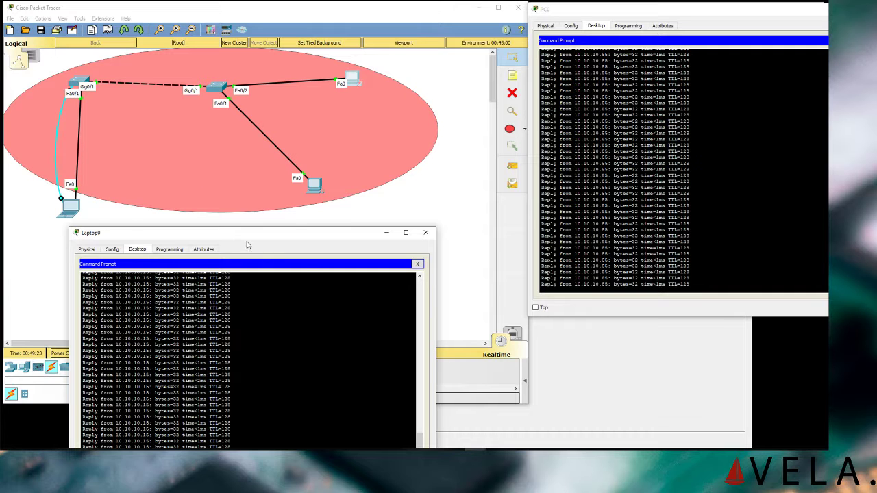
- Close the Laptop0 and PC0 windows and bring the Switch3 window to the front
{"action": "left_click_drag", "start_coordinate": [235, 234], "coordinate": [441, 137]}
{"action": "left_click_drag", "start_coordinate": [500, 135], "coordinate": [351, 98]}
{"action": "left_click", "coordinate": [384, 93]}
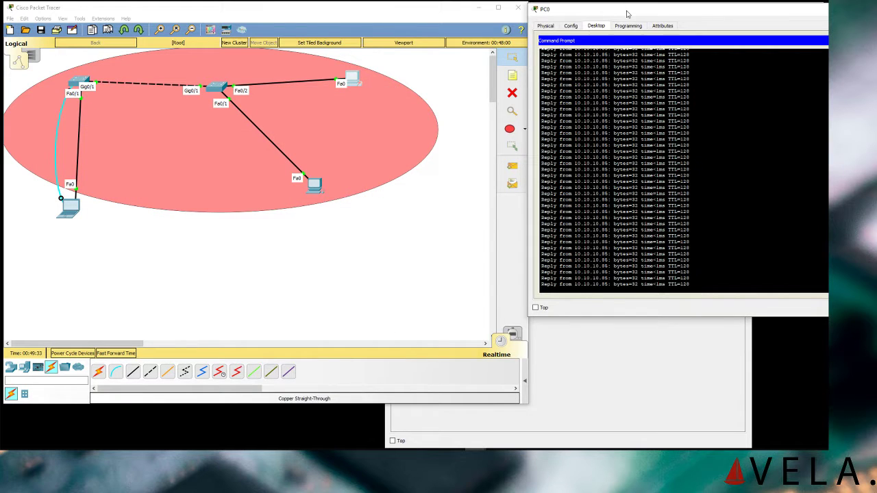
{"action": "left_click_drag", "start_coordinate": [629, 9], "coordinate": [315, 96]}
{"action": "left_click", "coordinate": [570, 94]}
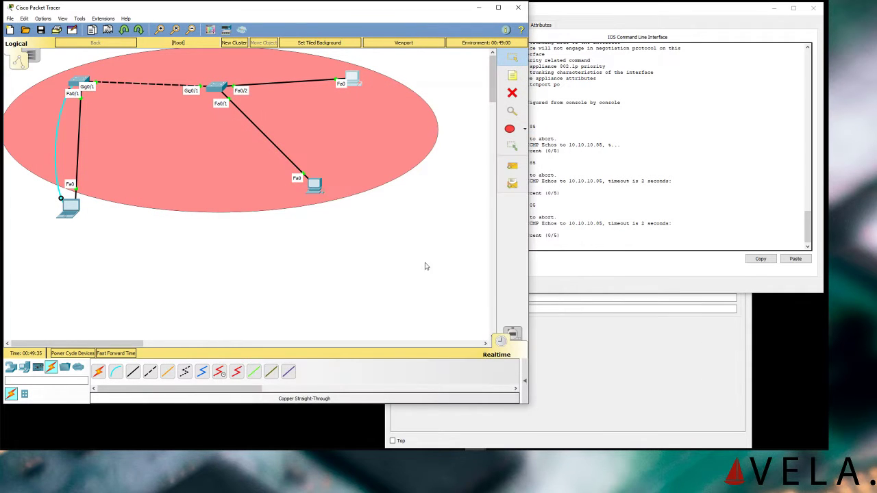
{"action": "left_click", "coordinate": [761, 8]}
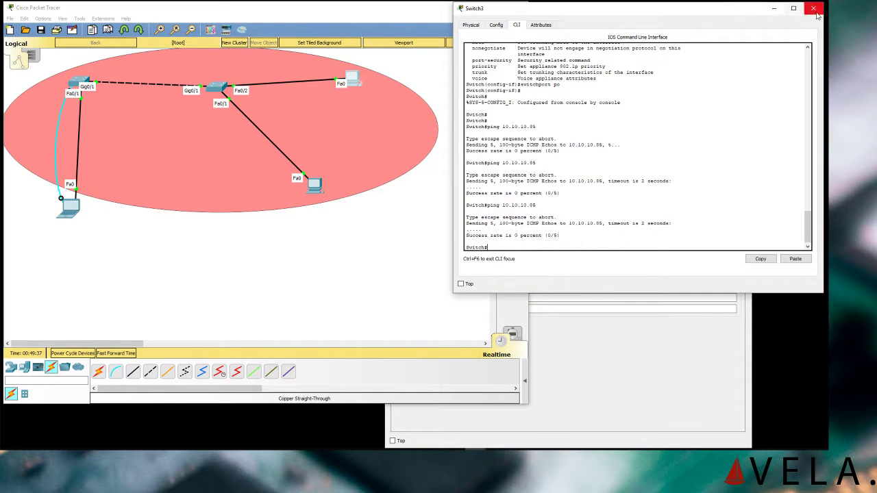
- Close the Switch3 window and open a console session from Laptop0's Terminal with the default port settings, placing its window beside the topology
{"action": "left_click", "coordinate": [813, 7]}
{"action": "left_click", "coordinate": [68, 207]}
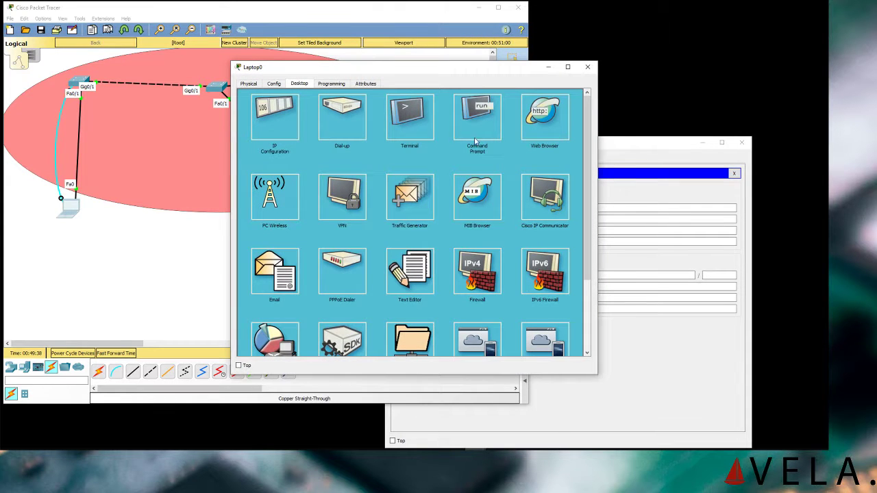
{"action": "left_click", "coordinate": [414, 124]}
{"action": "left_click", "coordinate": [733, 159]}
{"action": "left_click_drag", "start_coordinate": [533, 148], "coordinate": [566, 40]}
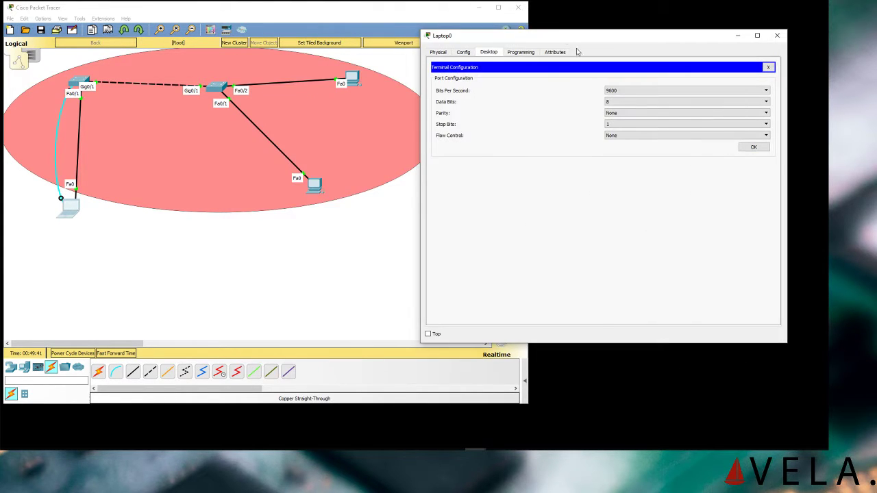
{"action": "left_click", "coordinate": [759, 148]}
{"action": "left_click", "coordinate": [584, 236]}
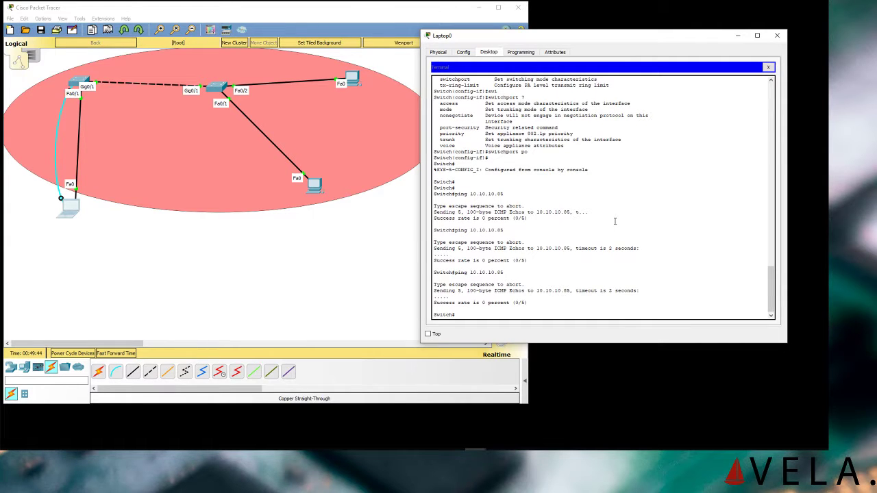
{"action": "key", "text": "Return"}
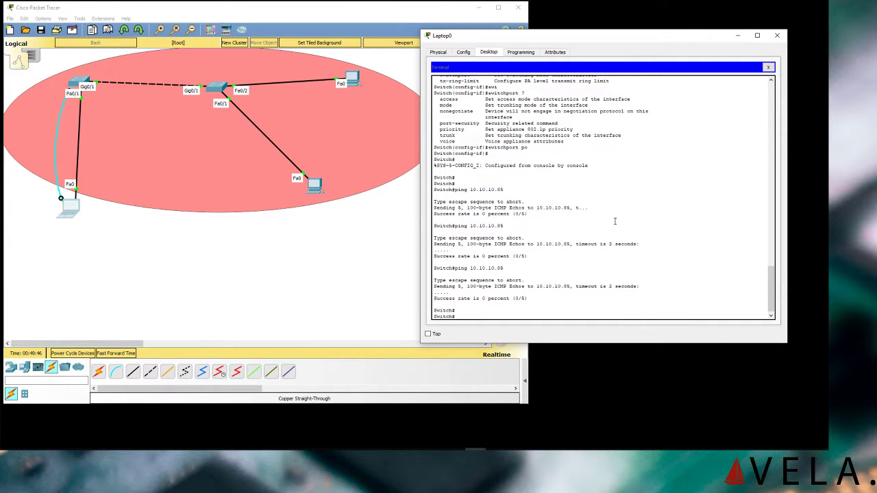
- List the options available for the show interfaces command on the switch
{"action": "type", "text": "show"}
{"action": "key", "text": "Tab"}
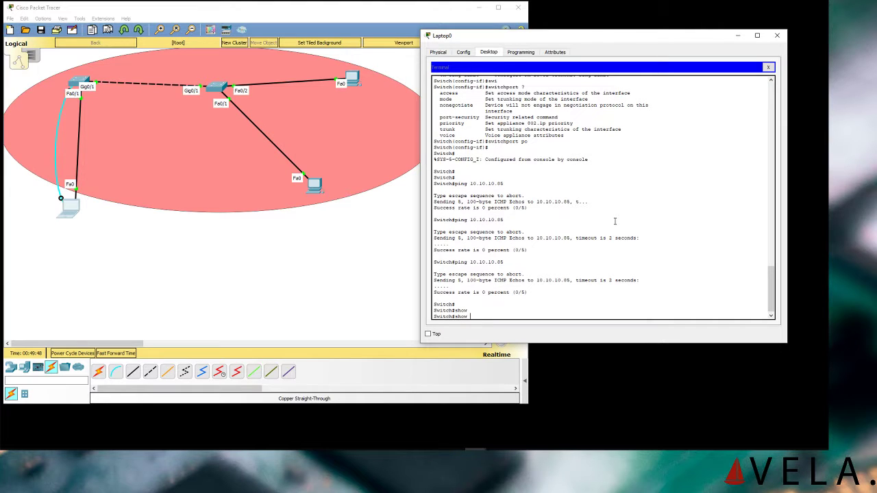
{"action": "type", "text": "int"}
{"action": "key", "text": "Tab"}
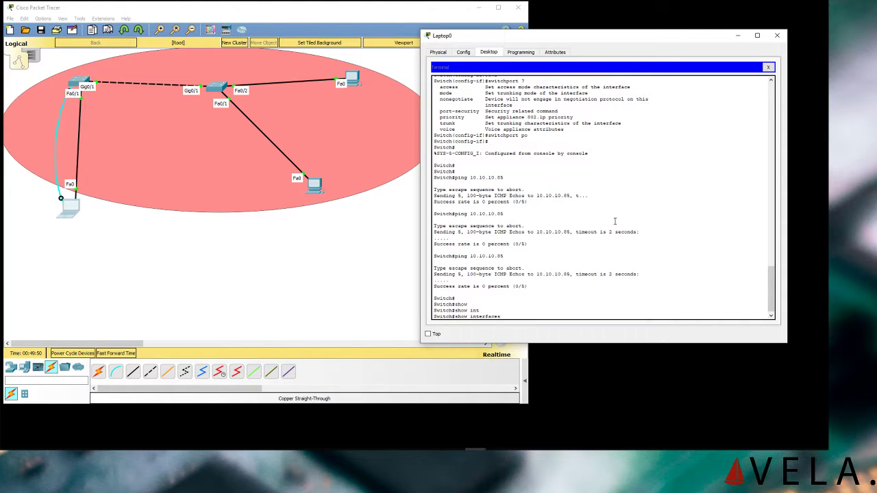
{"action": "type", "text": "bi"}
{"action": "key", "text": "Tab"}
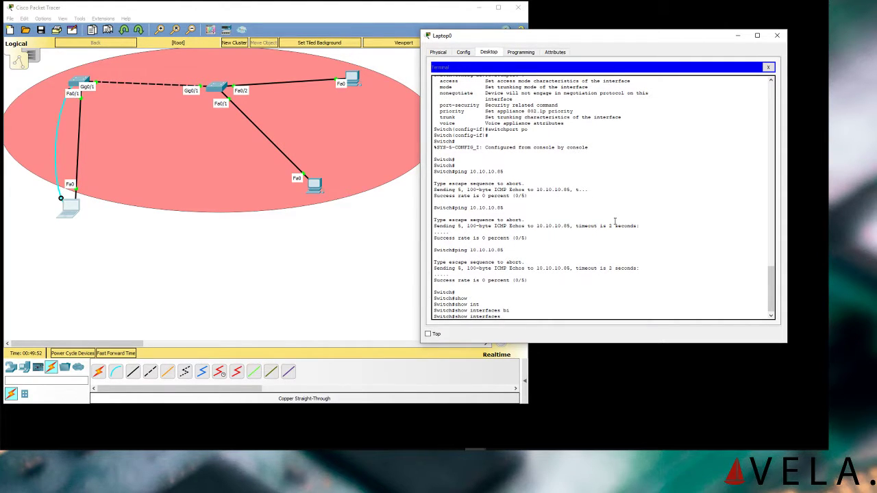
{"action": "type", "text": "? ?"}
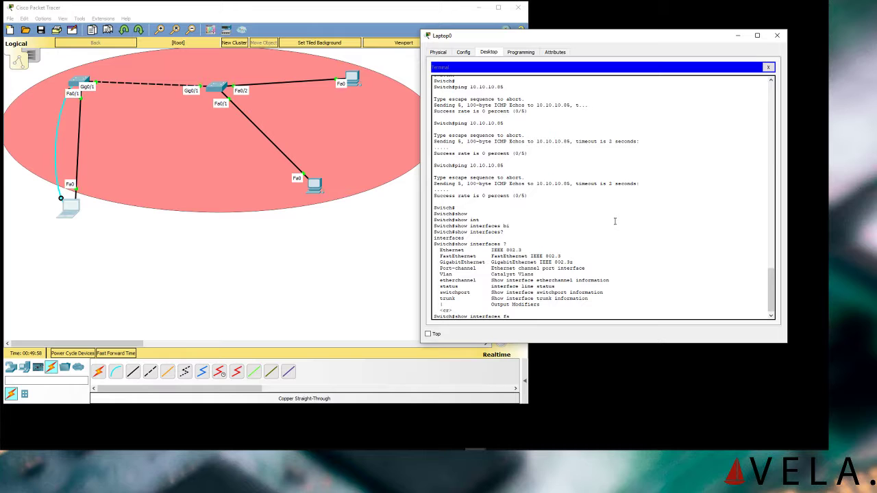
- Run show interfaces fastEthernet 0/1 and page through to the end of its output
{"action": "type", "text": "fa"}
{"action": "key", "text": "Tab"}
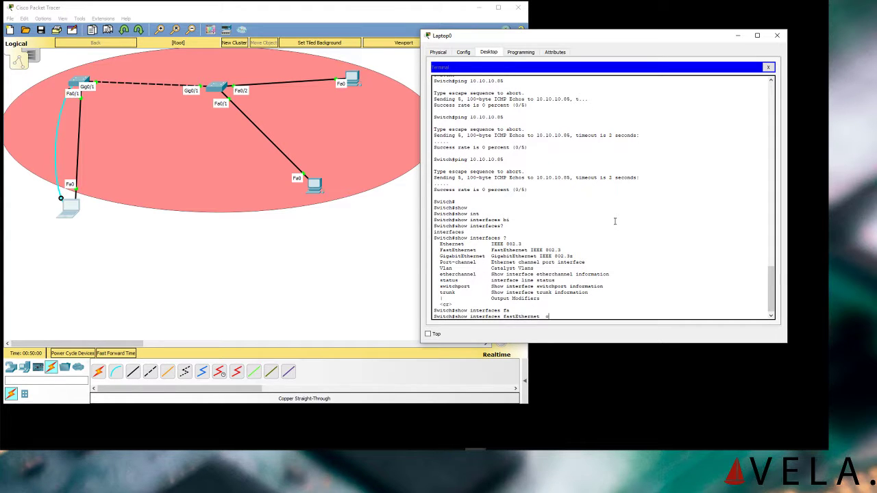
{"action": "type", "text": "0/1"}
{"action": "key", "text": "Return"}
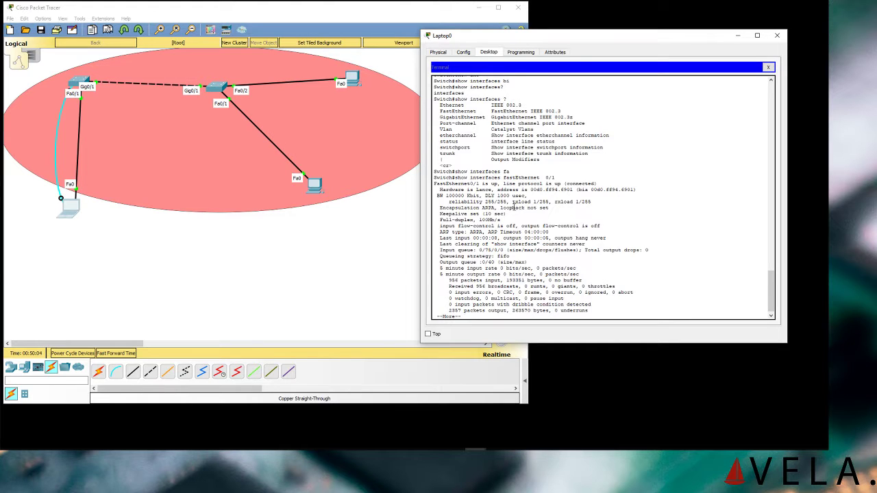
{"action": "key", "text": "space"}
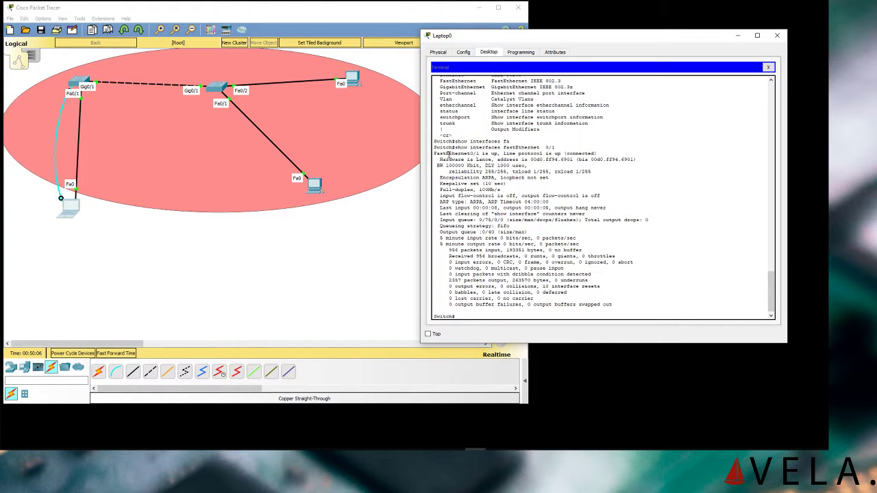
- Examine the FastEthernet 0/1 output as a whole, then its command line, interface number and connection status
{"action": "left_click_drag", "start_coordinate": [434, 147], "coordinate": [688, 304]}
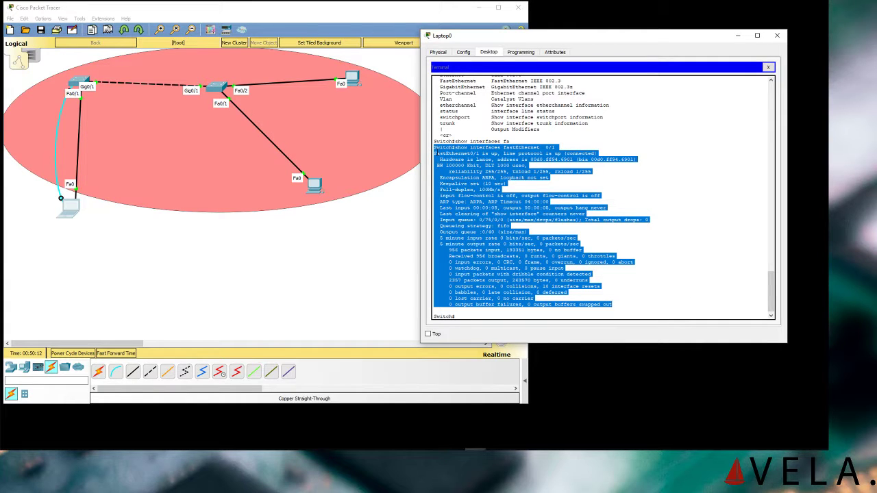
{"action": "left_click", "coordinate": [434, 152]}
{"action": "left_click_drag", "start_coordinate": [434, 153], "coordinate": [567, 152]}
{"action": "left_click", "coordinate": [452, 151]}
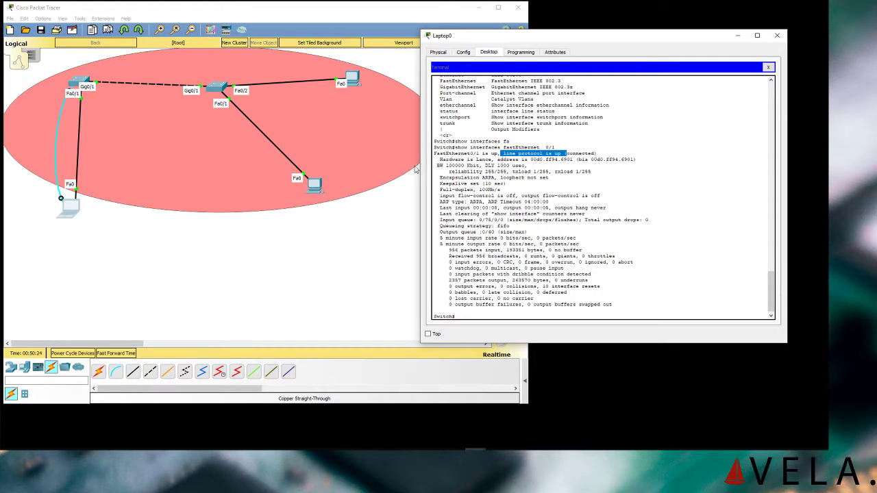
{"action": "left_click", "coordinate": [603, 152]}
{"action": "left_click_drag", "start_coordinate": [598, 154], "coordinate": [540, 148]}
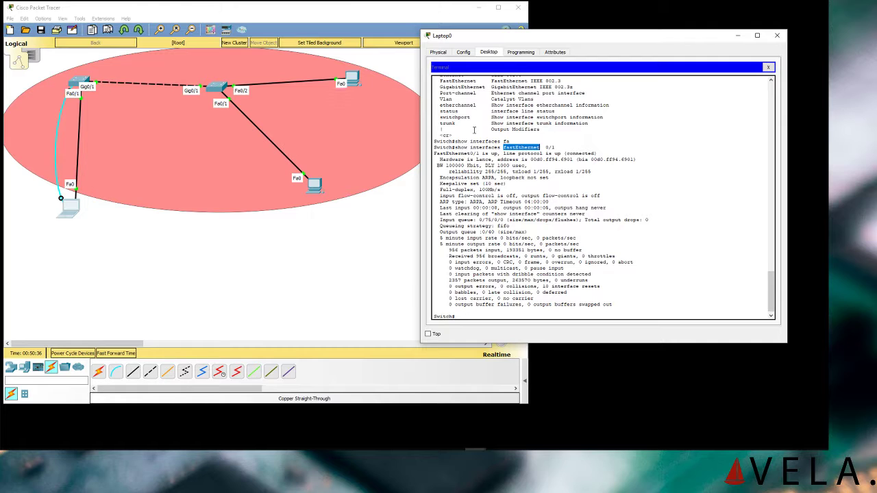
{"action": "left_click", "coordinate": [543, 147]}
{"action": "triple_click", "coordinate": [550, 146]}
{"action": "left_click_drag", "start_coordinate": [545, 147], "coordinate": [554, 146]}
- Examine the interface state and the line protocol state separately in the first line of the FastEthernet 0/1 output
{"action": "left_click_drag", "start_coordinate": [597, 154], "coordinate": [493, 156]}
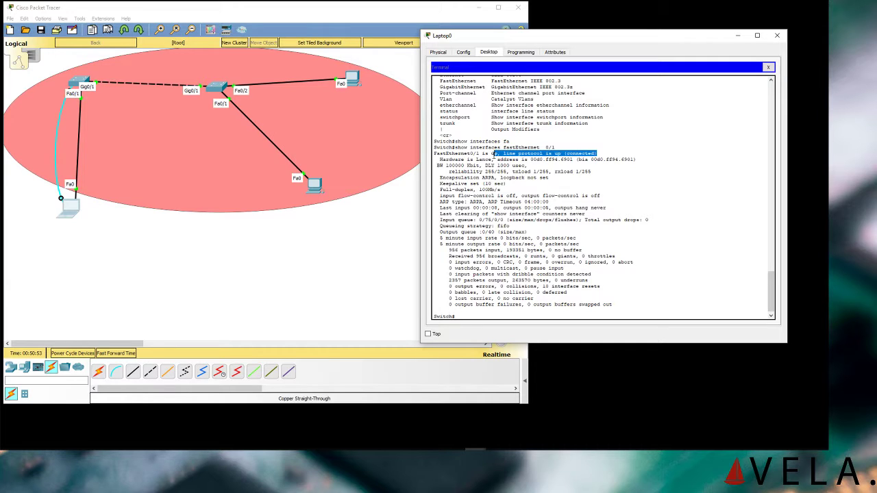
{"action": "triple_click", "coordinate": [492, 152]}
{"action": "left_click", "coordinate": [493, 153]}
{"action": "double_click", "coordinate": [493, 154]}
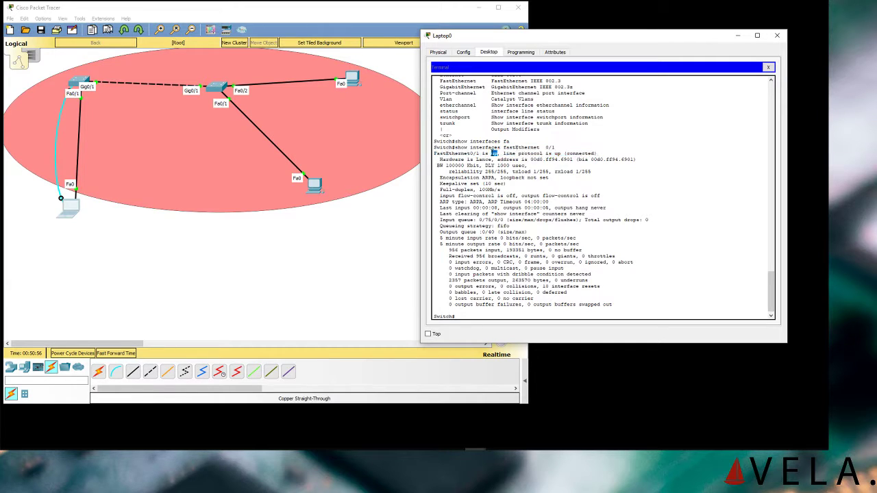
{"action": "double_click", "coordinate": [492, 154]}
{"action": "left_click_drag", "start_coordinate": [482, 154], "coordinate": [499, 153]}
{"action": "left_click_drag", "start_coordinate": [504, 153], "coordinate": [562, 154]}
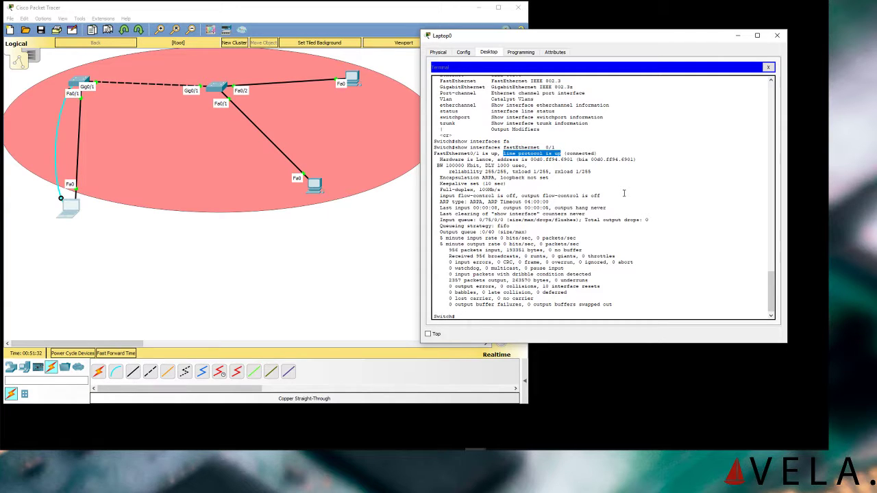
{"action": "left_click_drag", "start_coordinate": [503, 152], "coordinate": [434, 146]}
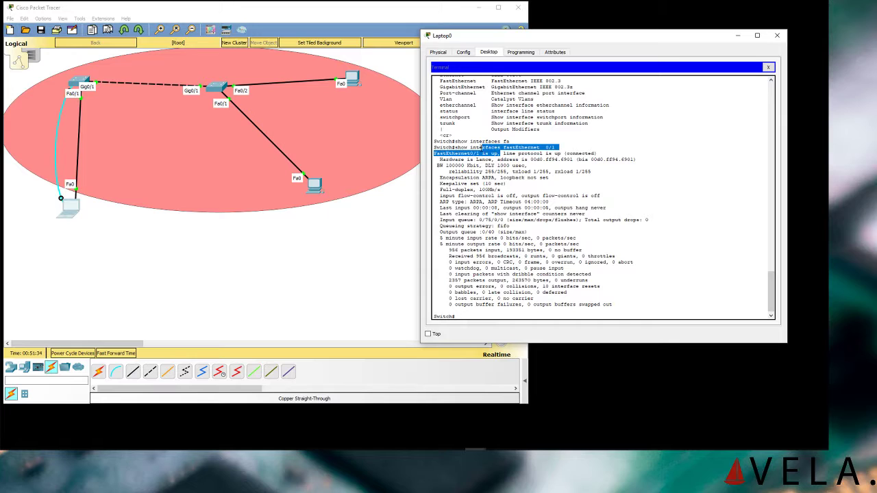
{"action": "left_click", "coordinate": [501, 150]}
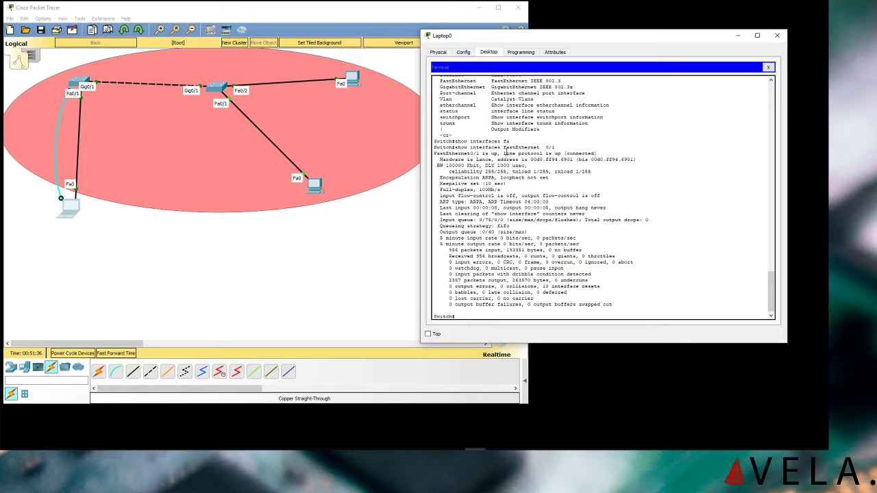
{"action": "left_click_drag", "start_coordinate": [504, 152], "coordinate": [562, 151]}
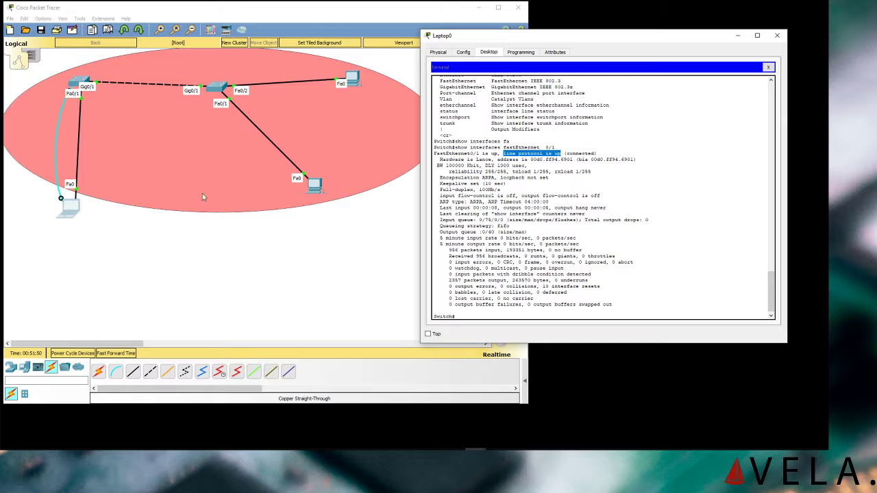
{"action": "left_click", "coordinate": [543, 172]}
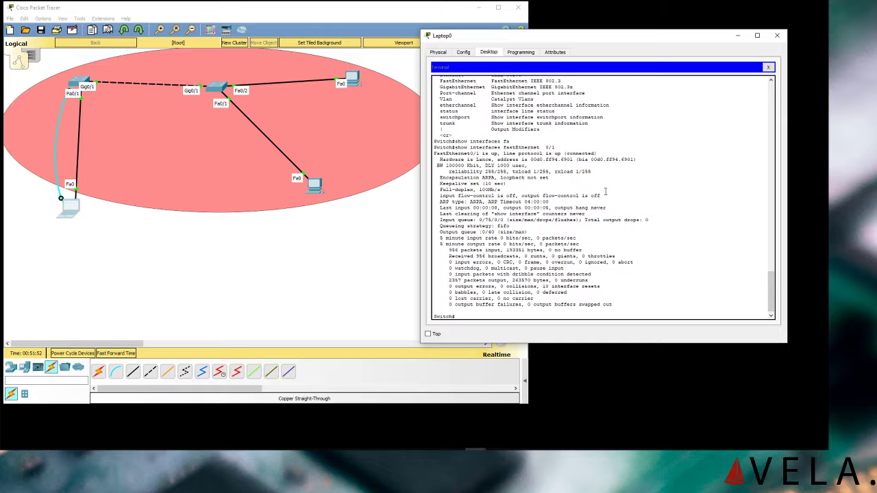
- Examine the bandwidth, reliability, duplex and speed, flow control and received packet details of FastEthernet 0/1
{"action": "scroll", "coordinate": [608, 196], "scroll_direction": "down", "scroll_amount": 1}
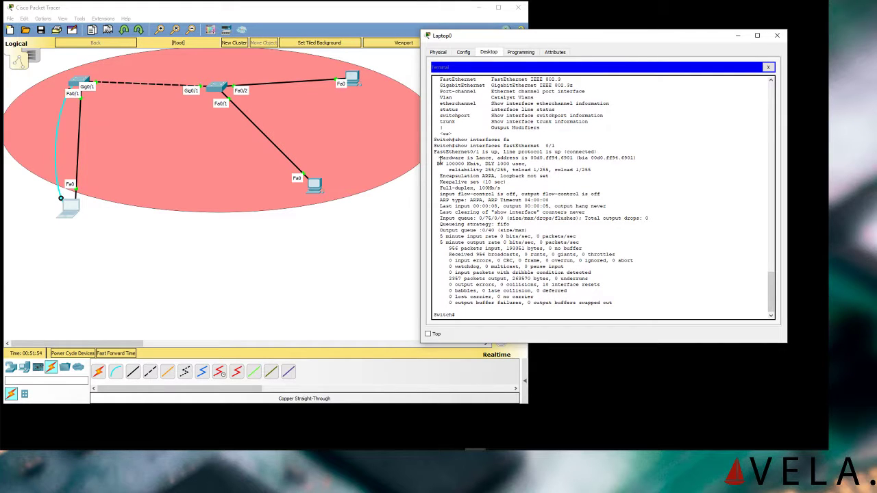
{"action": "left_click_drag", "start_coordinate": [442, 163], "coordinate": [568, 179]}
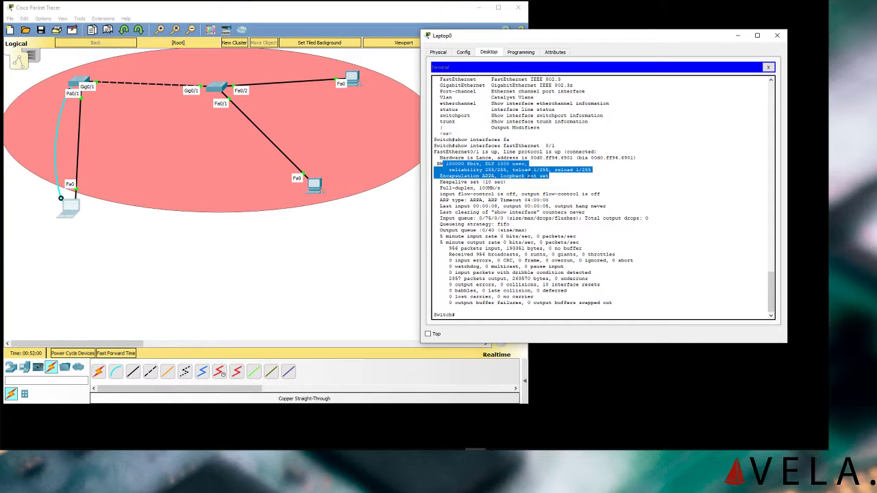
{"action": "left_click", "coordinate": [506, 191]}
{"action": "left_click_drag", "start_coordinate": [468, 188], "coordinate": [483, 200]}
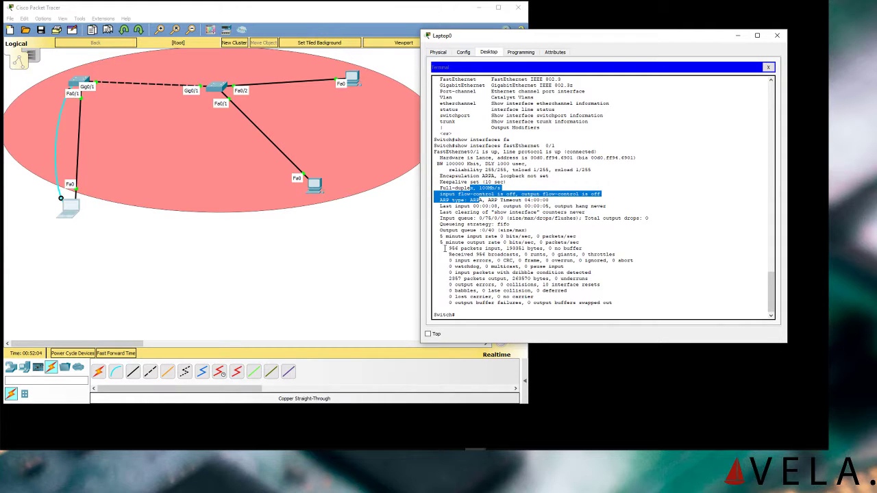
{"action": "left_click_drag", "start_coordinate": [444, 248], "coordinate": [583, 248]}
{"action": "left_click_drag", "start_coordinate": [476, 254], "coordinate": [513, 255]}
- Examine the broadcast, input error, output error, collision and late collision counters of FastEthernet 0/1
{"action": "left_click", "coordinate": [502, 263]}
{"action": "double_click", "coordinate": [504, 265]}
{"action": "left_click", "coordinate": [504, 266]}
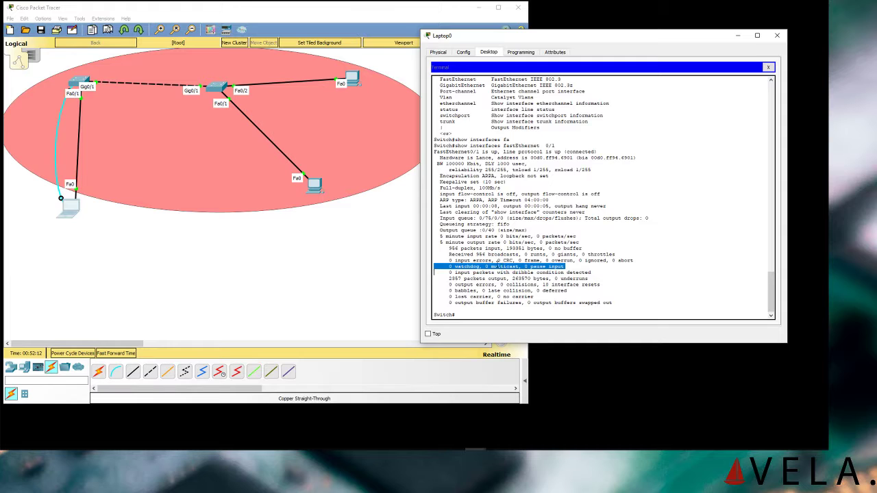
{"action": "triple_click", "coordinate": [481, 254]}
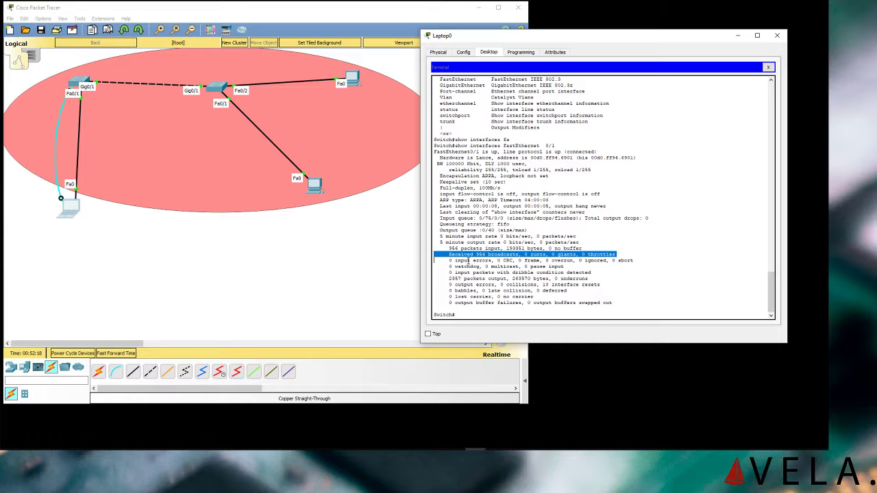
{"action": "left_click_drag", "start_coordinate": [455, 260], "coordinate": [625, 269]}
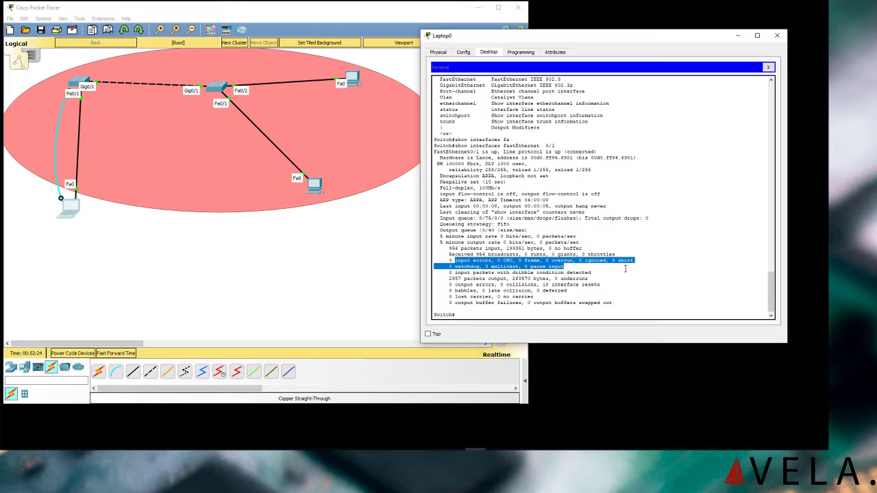
{"action": "left_click_drag", "start_coordinate": [451, 279], "coordinate": [597, 297]}
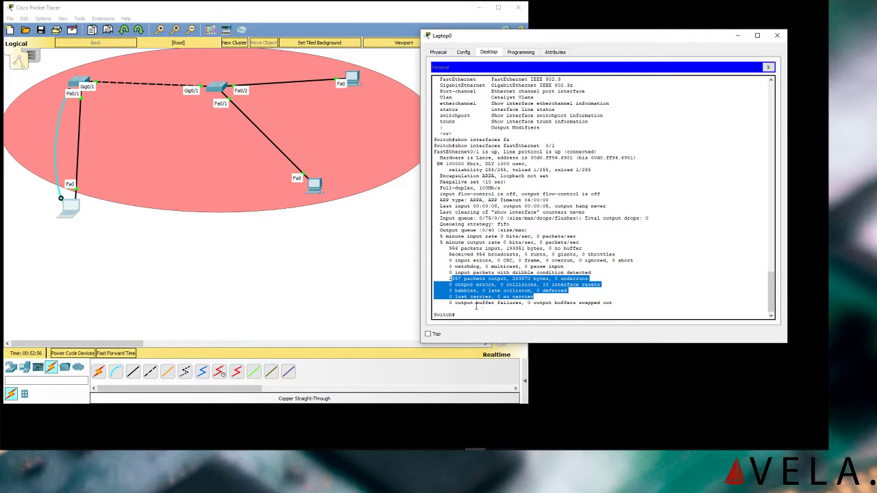
{"action": "left_click_drag", "start_coordinate": [637, 305], "coordinate": [485, 260]}
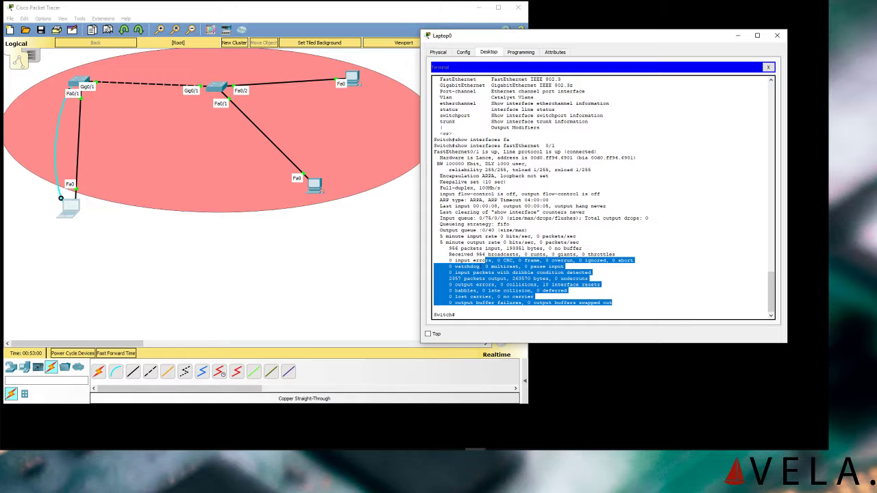
{"action": "left_click", "coordinate": [510, 290]}
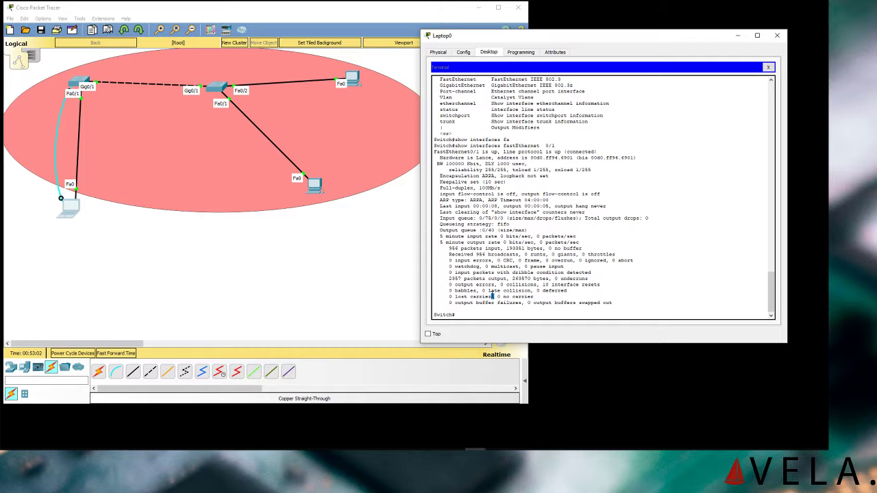
{"action": "left_click_drag", "start_coordinate": [498, 284], "coordinate": [541, 284]}
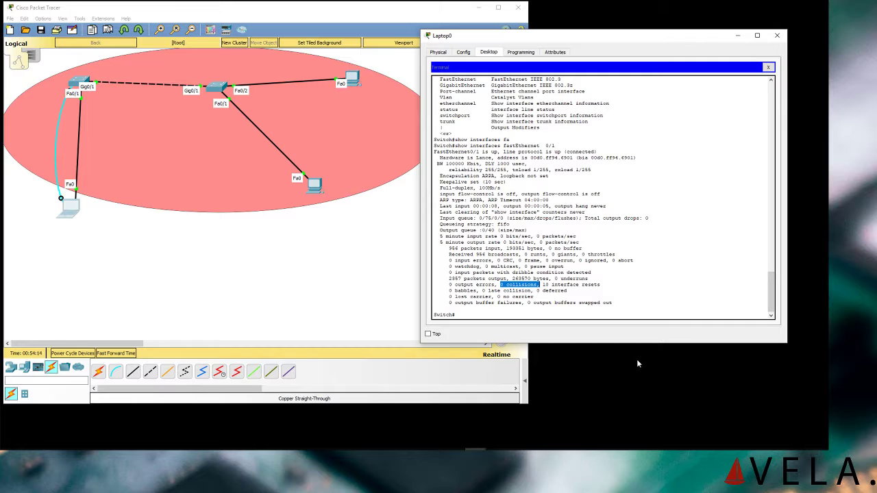
{"action": "left_click", "coordinate": [577, 310]}
{"action": "left_click_drag", "start_coordinate": [482, 291], "coordinate": [521, 293]}
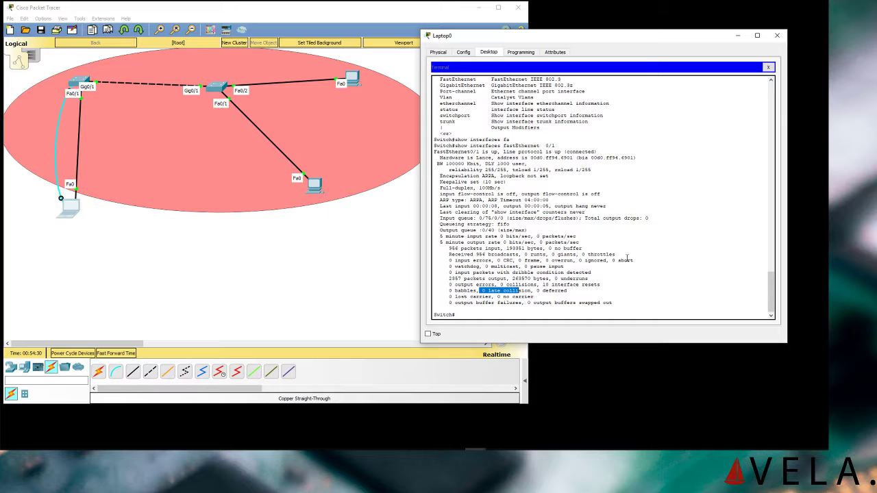
- Review the beginning and end of the FastEthernet 0/1 output once more and bring the network topology window to the front
{"action": "scroll", "coordinate": [469, 224], "scroll_direction": "up", "scroll_amount": 3}
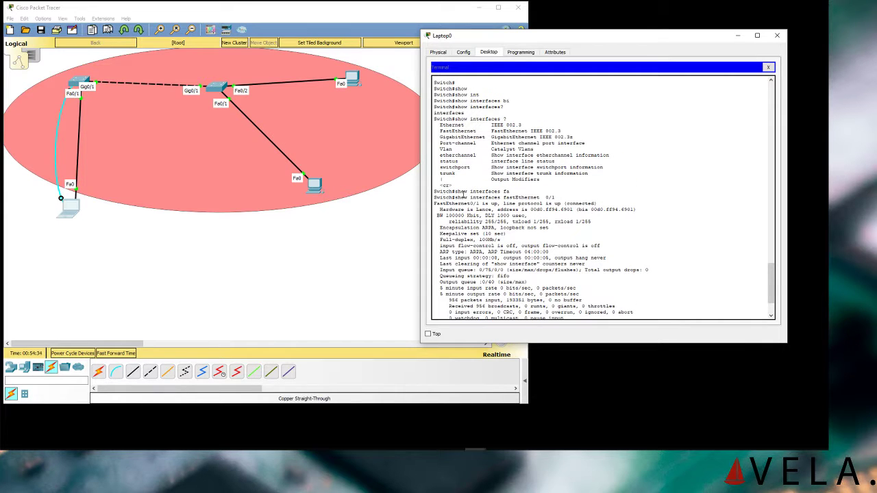
{"action": "left_click_drag", "start_coordinate": [510, 192], "coordinate": [580, 212]}
{"action": "left_click", "coordinate": [544, 208]}
{"action": "left_click", "coordinate": [596, 259]}
{"action": "scroll", "coordinate": [594, 276], "scroll_direction": "down", "scroll_amount": 3}
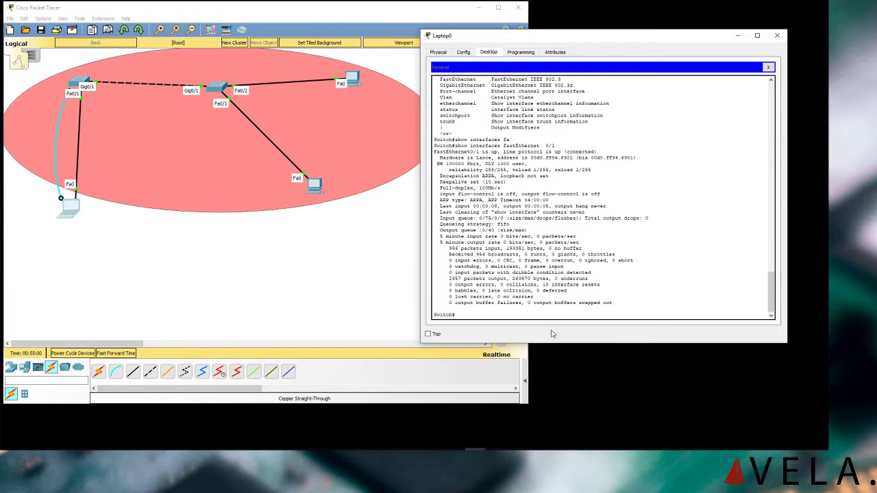
{"action": "left_click", "coordinate": [85, 353]}
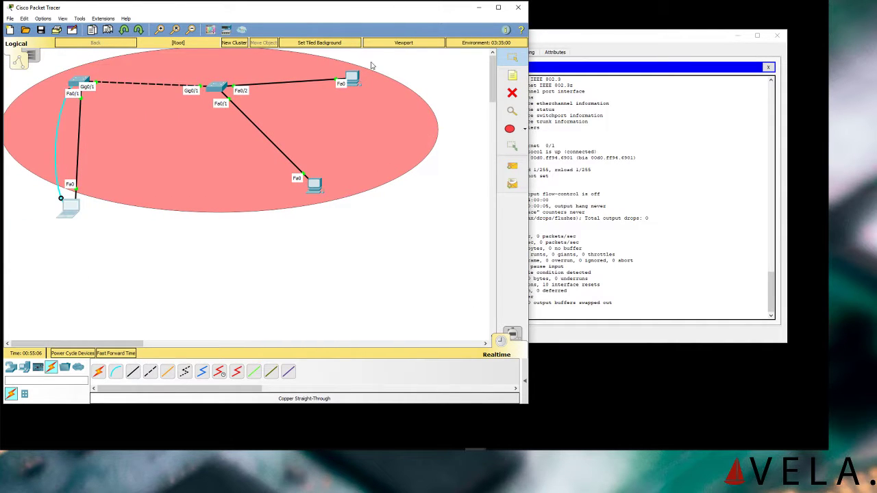
- Move the red ellipse lower in the workspace and rearrange both switches, the laptop and the two PCs inside it
{"action": "left_click_drag", "start_coordinate": [491, 77], "coordinate": [491, 86]}
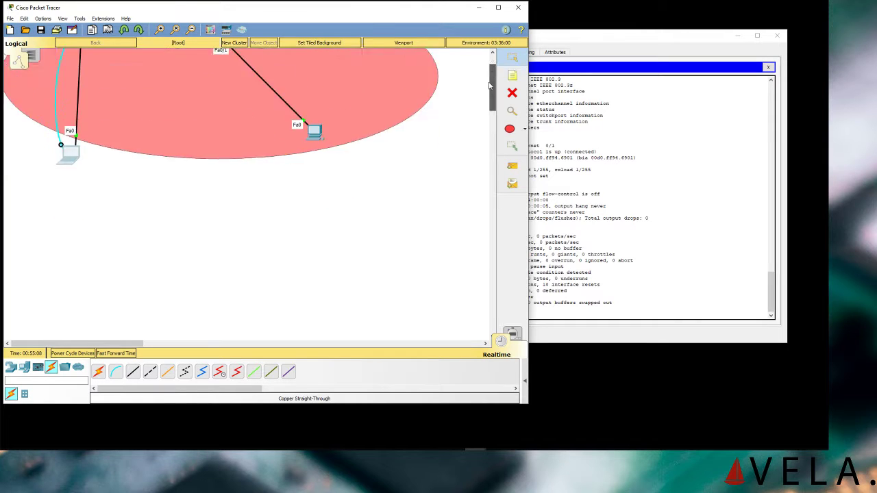
{"action": "scroll", "coordinate": [446, 96], "scroll_direction": "up", "scroll_amount": 3}
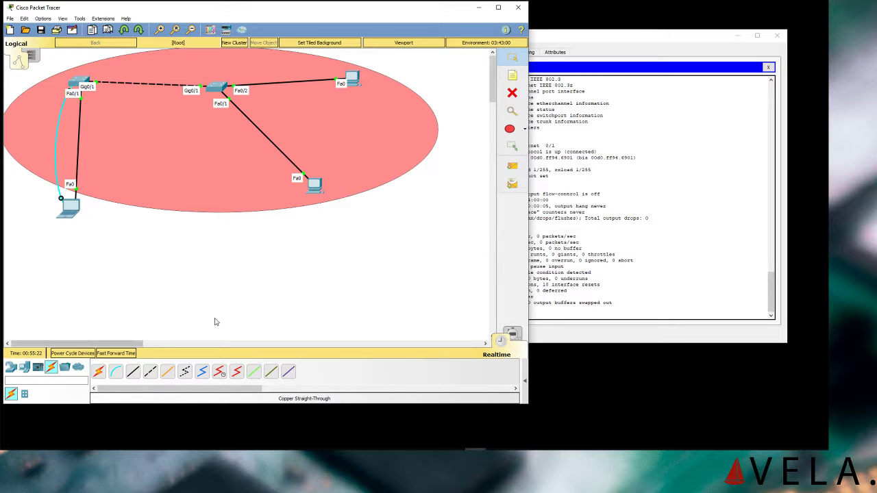
{"action": "left_click_drag", "start_coordinate": [255, 176], "coordinate": [229, 253]}
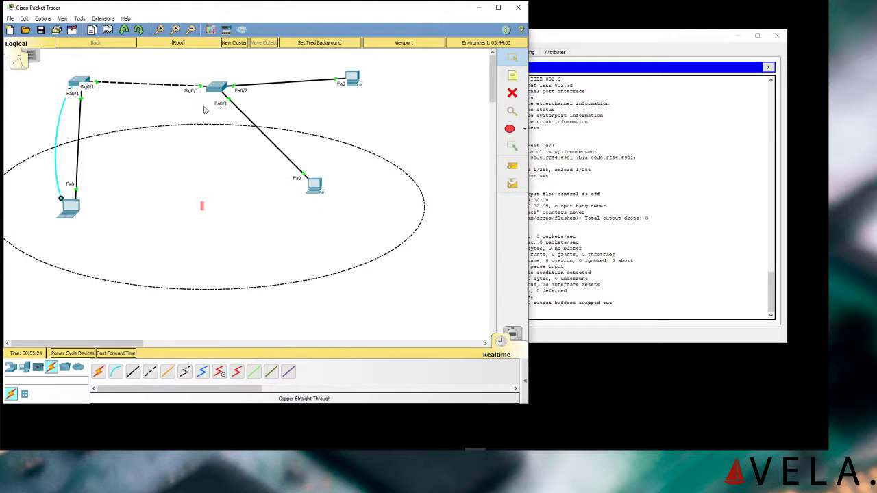
{"action": "left_click_drag", "start_coordinate": [223, 94], "coordinate": [243, 182]}
{"action": "left_click_drag", "start_coordinate": [76, 84], "coordinate": [105, 163]}
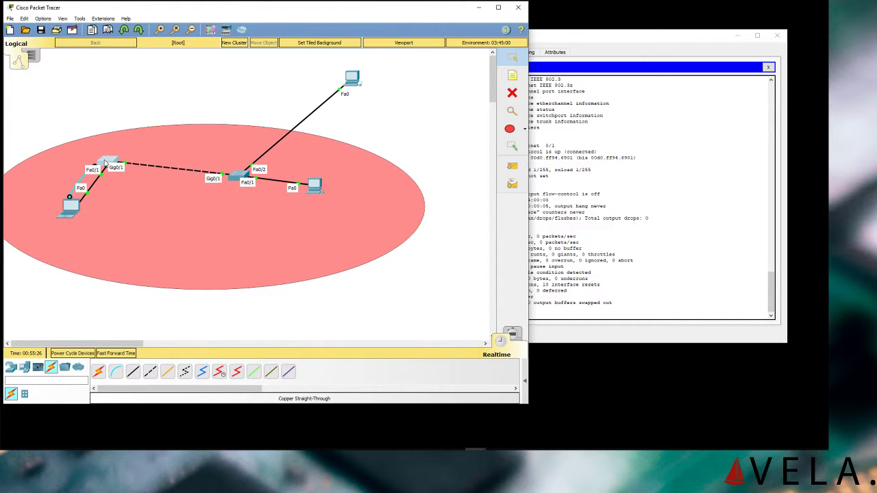
{"action": "left_click_drag", "start_coordinate": [78, 215], "coordinate": [48, 254]}
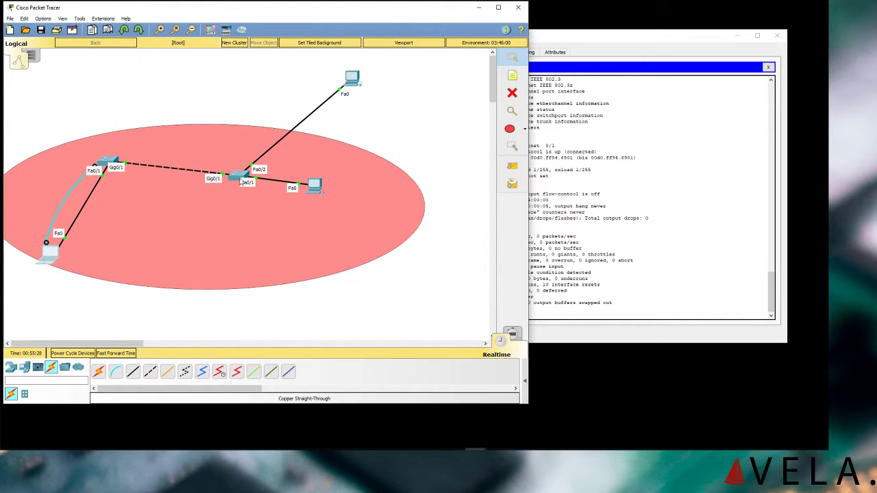
{"action": "left_click_drag", "start_coordinate": [322, 194], "coordinate": [396, 259]}
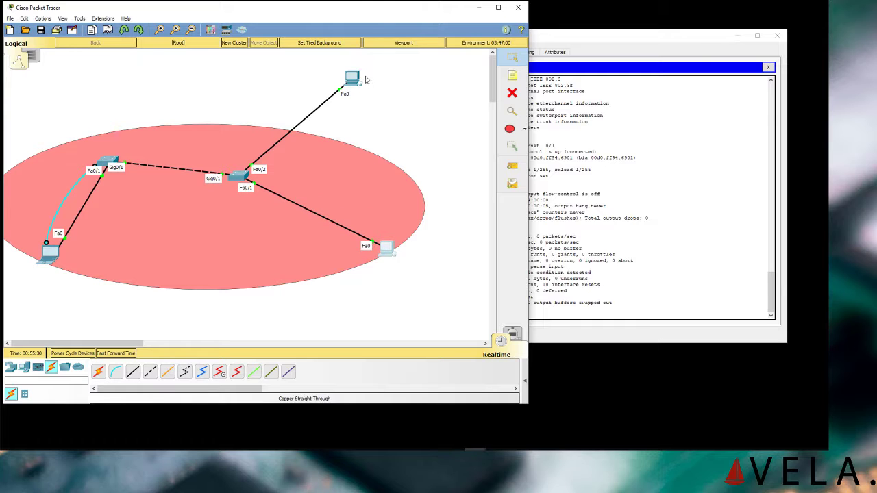
{"action": "left_click_drag", "start_coordinate": [358, 78], "coordinate": [336, 148]}
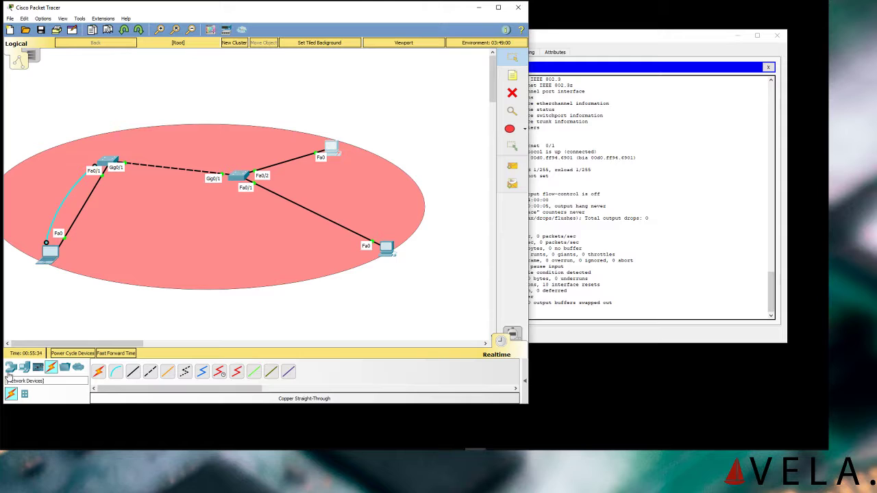
- Add a 1941 router above the switches and connect its GigabitEthernet0/0 to the laptop's switch on GigabitEthernet0/2 with a copper straight-through cable
{"action": "left_click", "coordinate": [10, 367]}
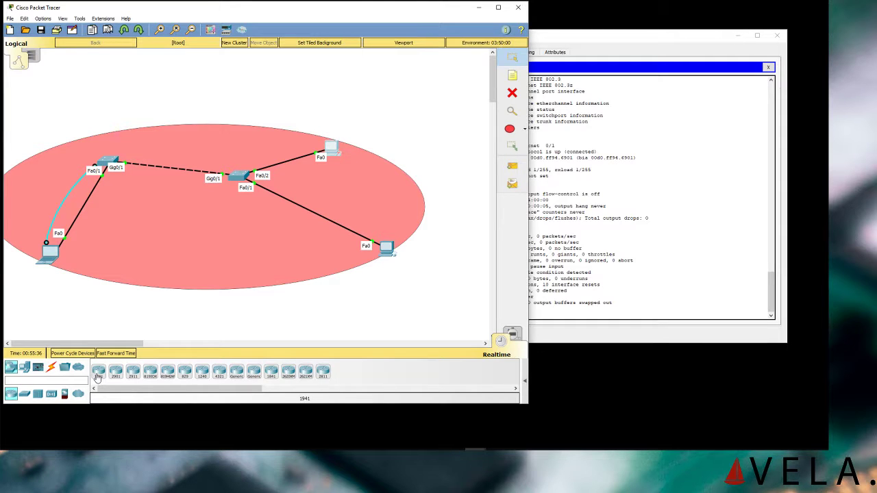
{"action": "left_click_drag", "start_coordinate": [98, 374], "coordinate": [185, 134]}
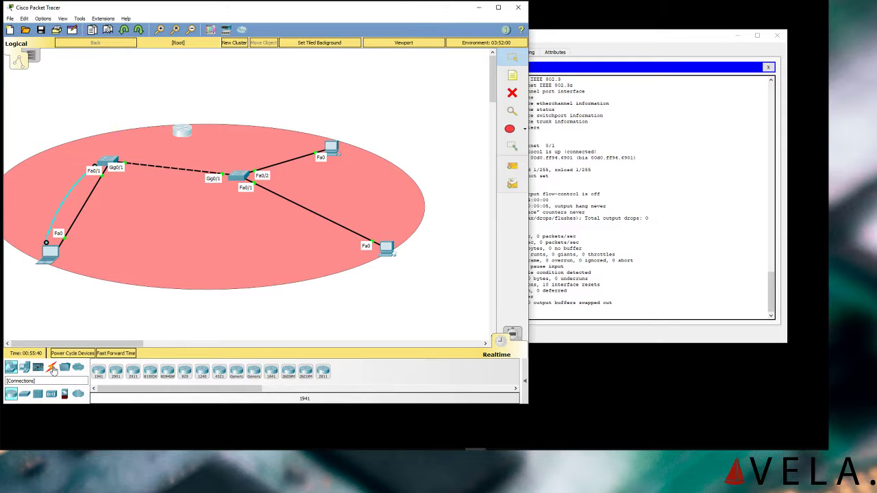
{"action": "left_click", "coordinate": [53, 370]}
{"action": "left_click", "coordinate": [149, 371]}
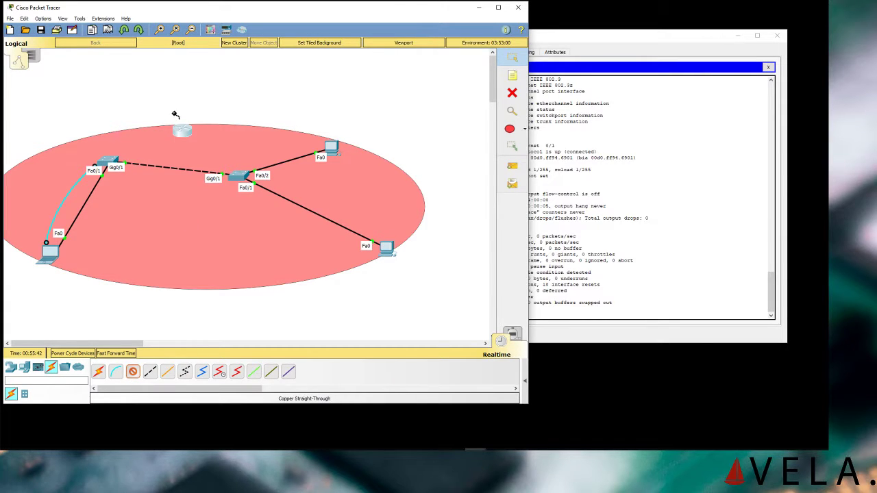
{"action": "left_click", "coordinate": [181, 135]}
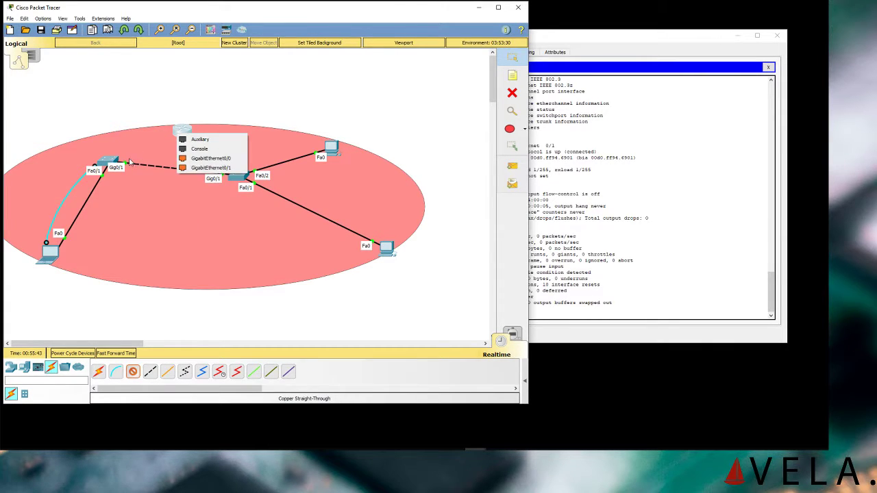
{"action": "left_click", "coordinate": [209, 159]}
{"action": "left_click", "coordinate": [108, 160]}
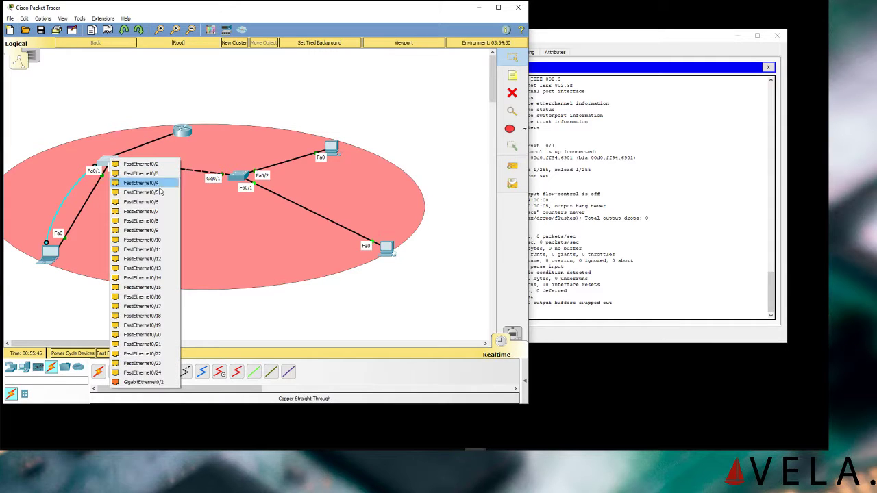
{"action": "left_click", "coordinate": [144, 381]}
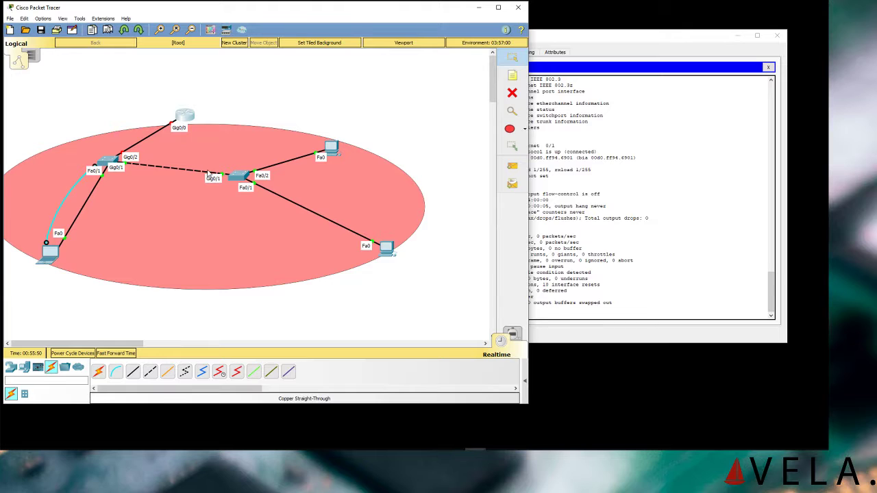
- Delete the crossover link between the two switches
{"action": "left_click", "coordinate": [512, 93]}
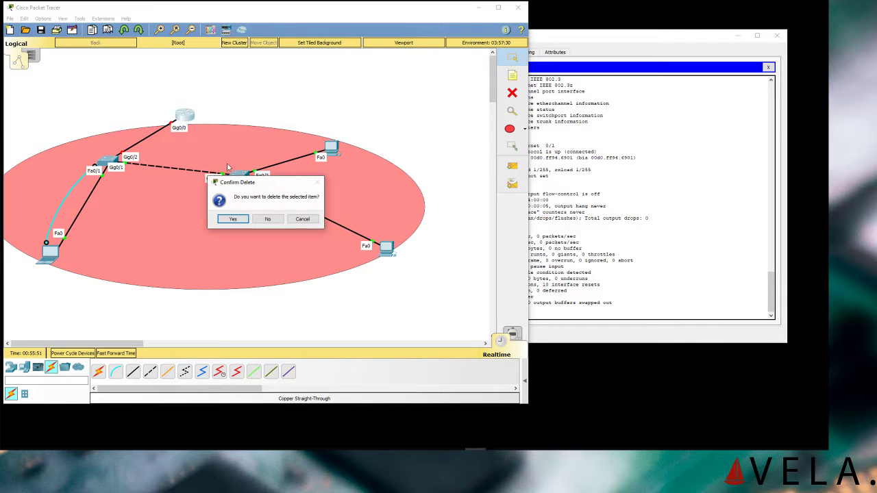
{"action": "left_click", "coordinate": [268, 220]}
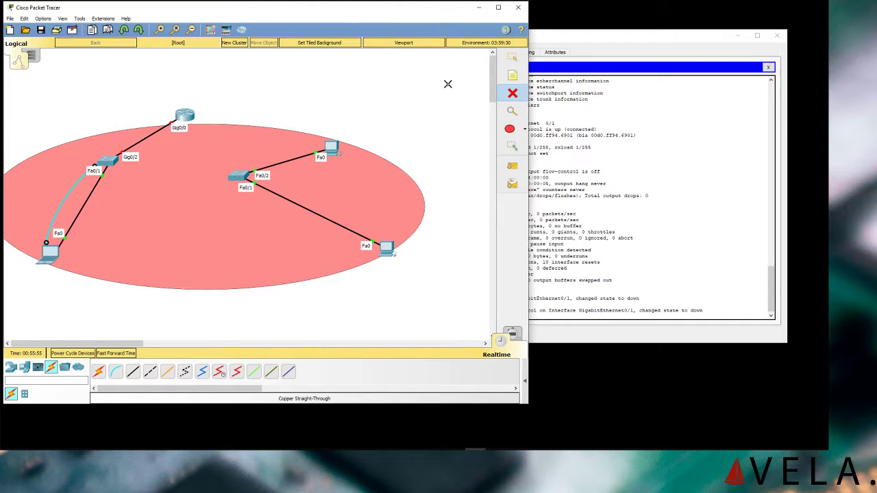
{"action": "left_click", "coordinate": [512, 58]}
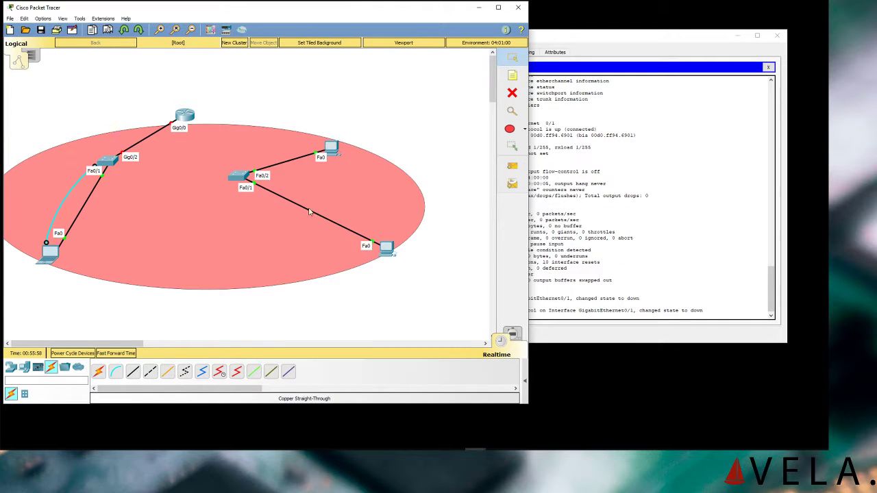
- Move the second switch and its two PCs outside the red ellipse, and place the router on the ellipse's upper edge
{"action": "left_click_drag", "start_coordinate": [241, 180], "coordinate": [293, 108]}
{"action": "left_click_drag", "start_coordinate": [332, 148], "coordinate": [362, 89]}
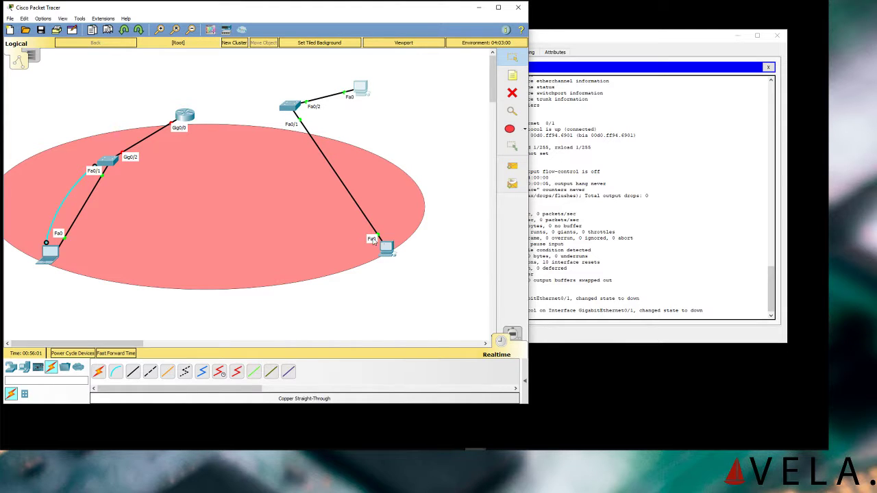
{"action": "left_click_drag", "start_coordinate": [374, 240], "coordinate": [406, 137]}
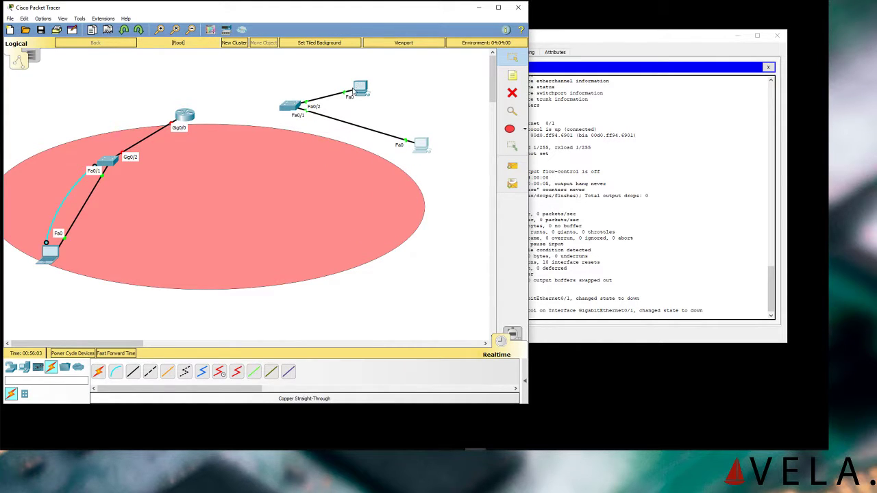
{"action": "left_click_drag", "start_coordinate": [353, 91], "coordinate": [380, 82]}
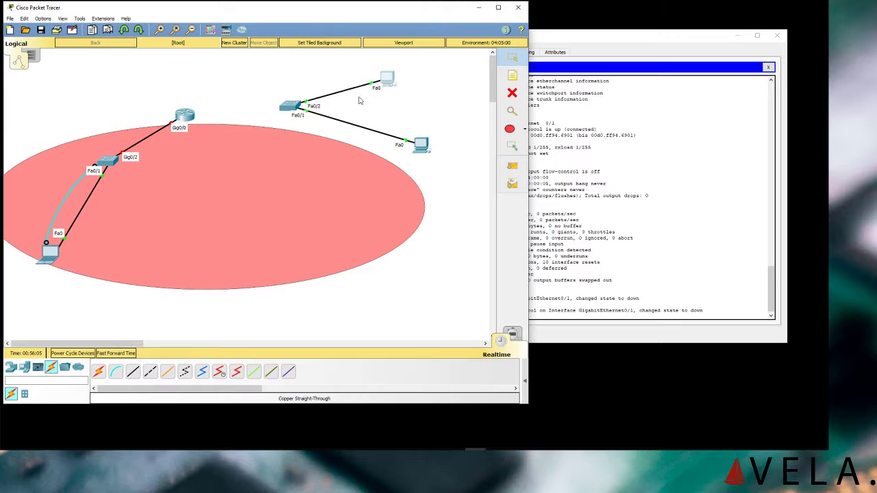
{"action": "left_click_drag", "start_coordinate": [186, 117], "coordinate": [215, 129]}
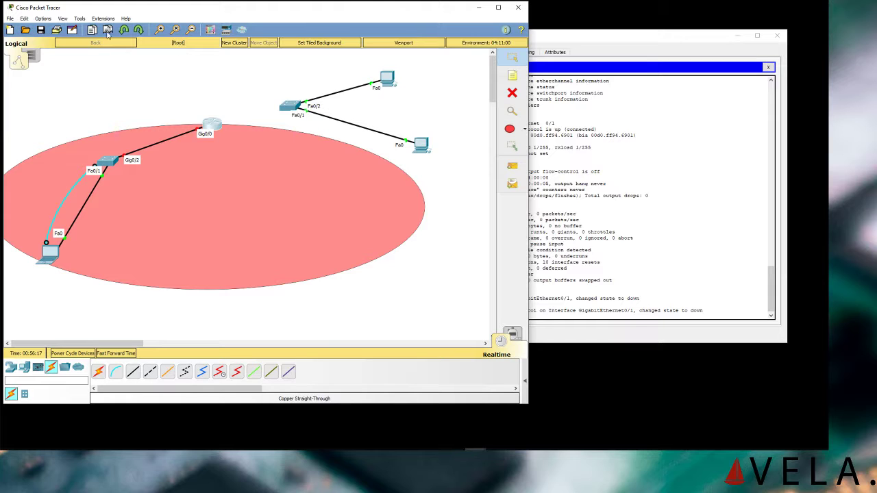
- Add a text note reading YOUTUBE and place it beside the upper PC
{"action": "left_click", "coordinate": [10, 30]}
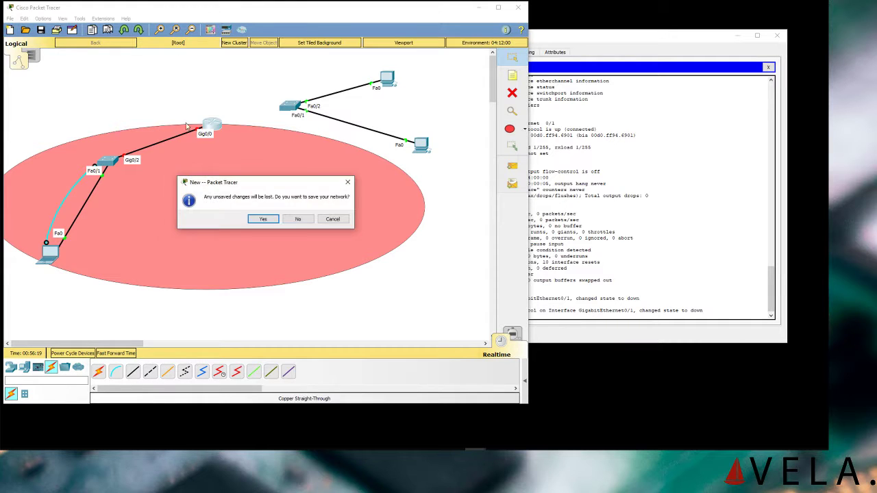
{"action": "left_click", "coordinate": [333, 218]}
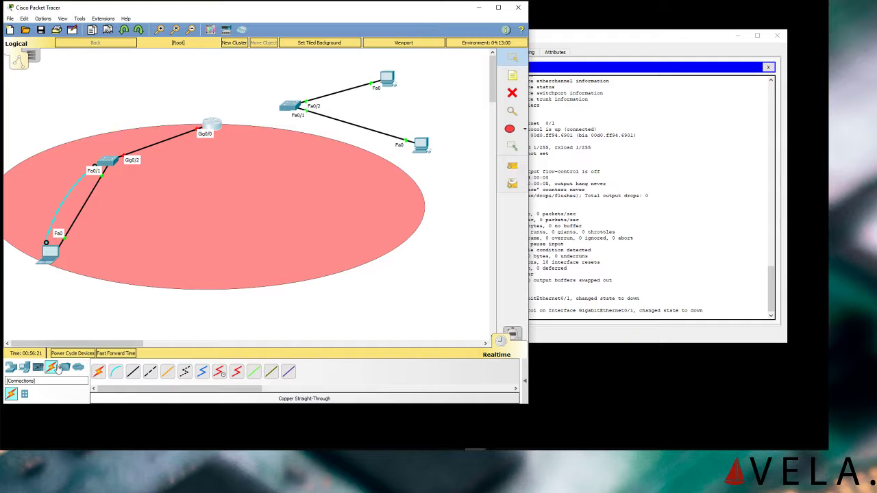
{"action": "left_click", "coordinate": [512, 75]}
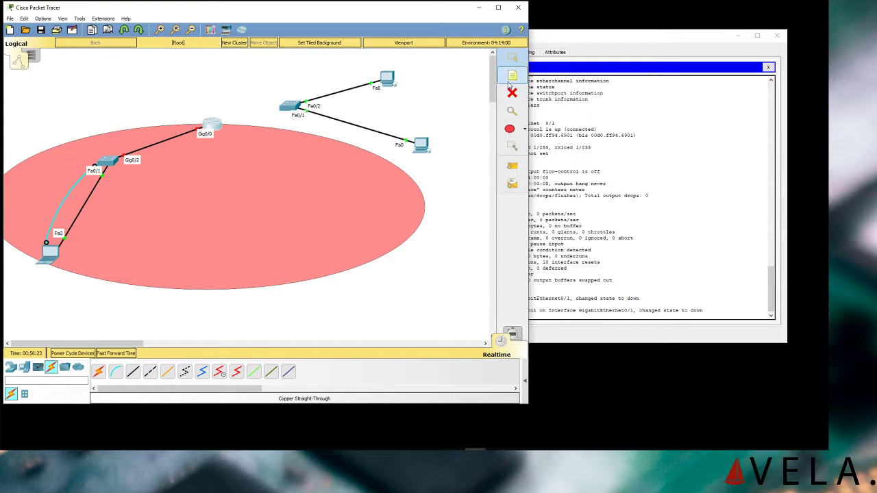
{"action": "left_click", "coordinate": [473, 69]}
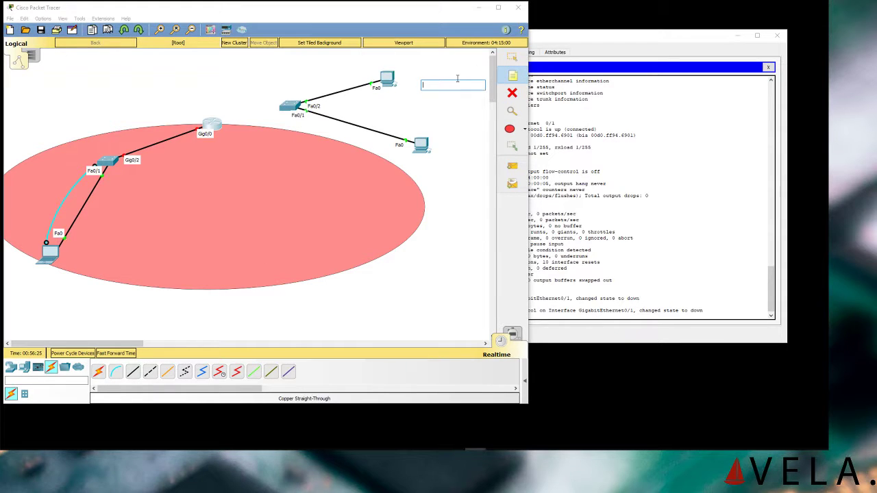
{"action": "type", "text": "YOUTUBE"}
{"action": "key", "text": "Return"}
{"action": "left_click", "coordinate": [435, 126]}
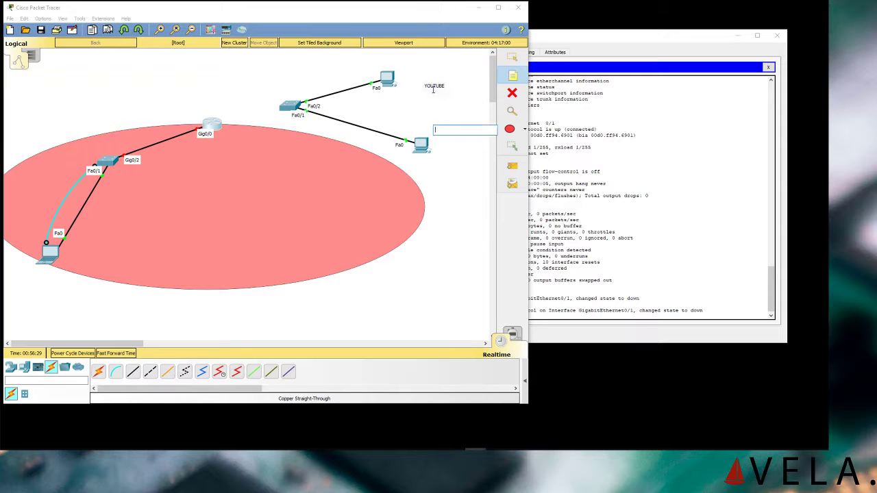
{"action": "left_click", "coordinate": [511, 58]}
{"action": "left_click_drag", "start_coordinate": [439, 85], "coordinate": [422, 76]}
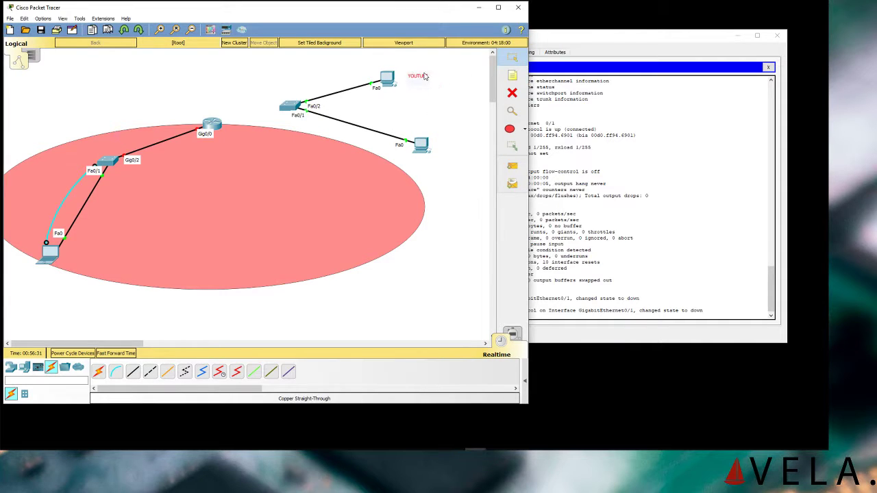
- Add a text note reading INSTAGRAM beside the lower PC and shift the YOUTUBE note closer to the upper PC
{"action": "left_click", "coordinate": [511, 78]}
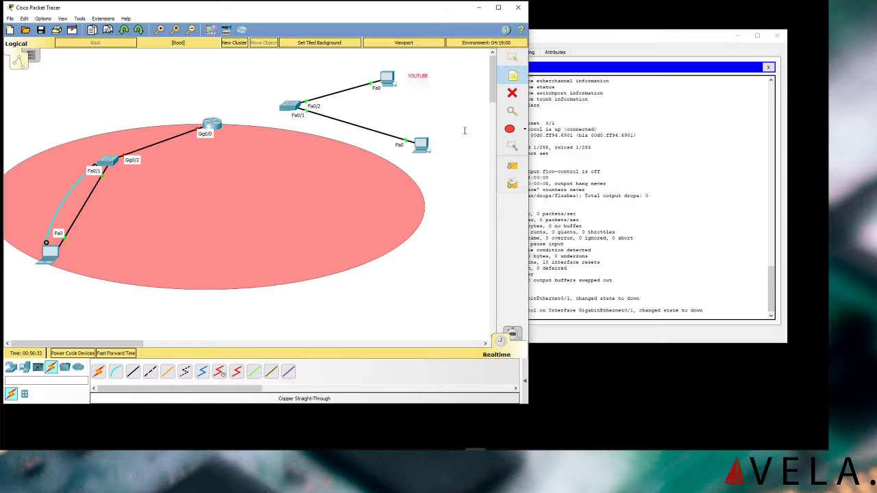
{"action": "left_click", "coordinate": [438, 143]}
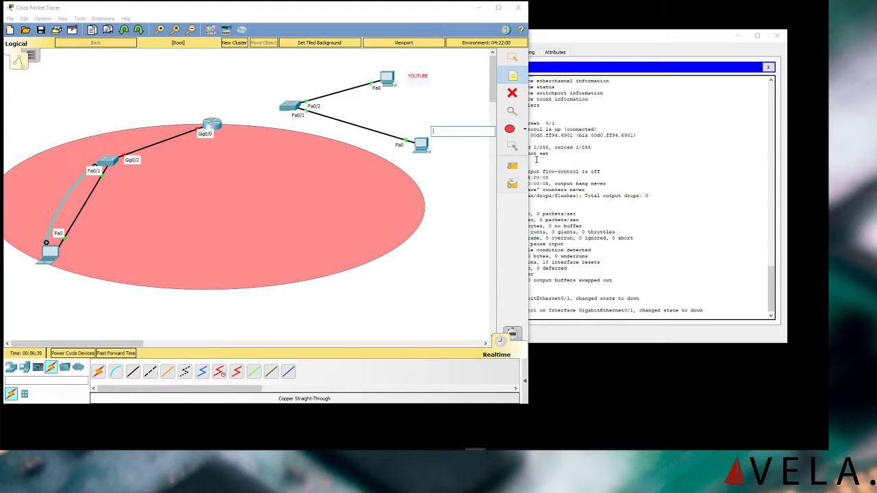
{"action": "type", "text": "INSTAGRAM"}
{"action": "key", "text": "Return"}
{"action": "left_click", "coordinate": [512, 58]}
{"action": "left_click_drag", "start_coordinate": [446, 132], "coordinate": [445, 128]}
{"action": "left_click_drag", "start_coordinate": [414, 84], "coordinate": [408, 80]}
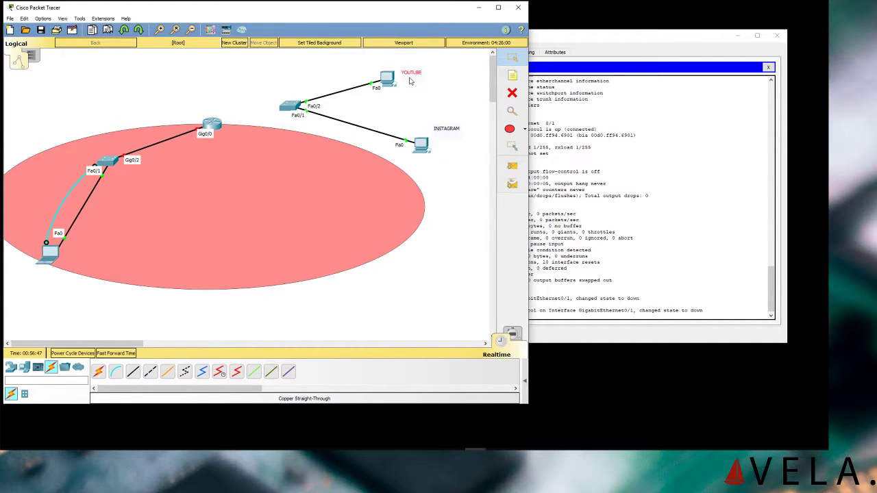
- Connect the router's GigabitEthernet0/1 to GigabitEthernet0/1 of the switch serving the two PCs with a copper straight-through cable
{"action": "left_click", "coordinate": [133, 372]}
{"action": "left_click", "coordinate": [213, 126]}
{"action": "left_click", "coordinate": [231, 149]}
{"action": "left_click", "coordinate": [290, 105]}
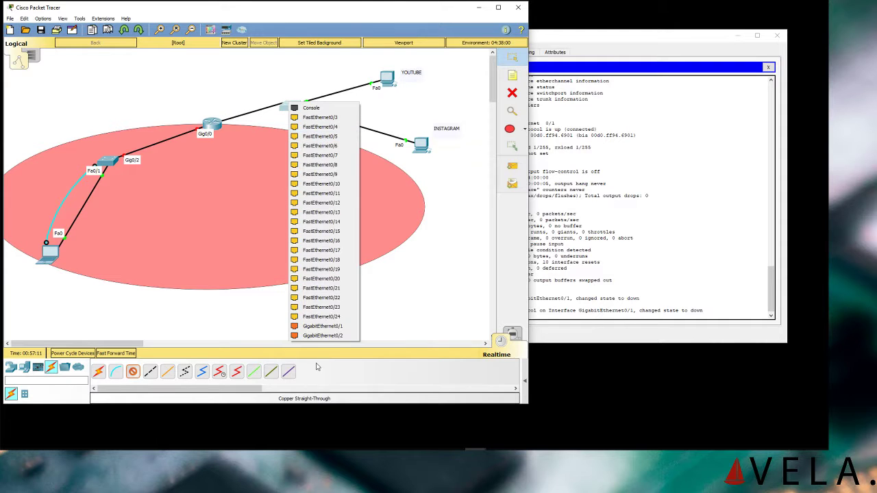
{"action": "left_click", "coordinate": [322, 326]}
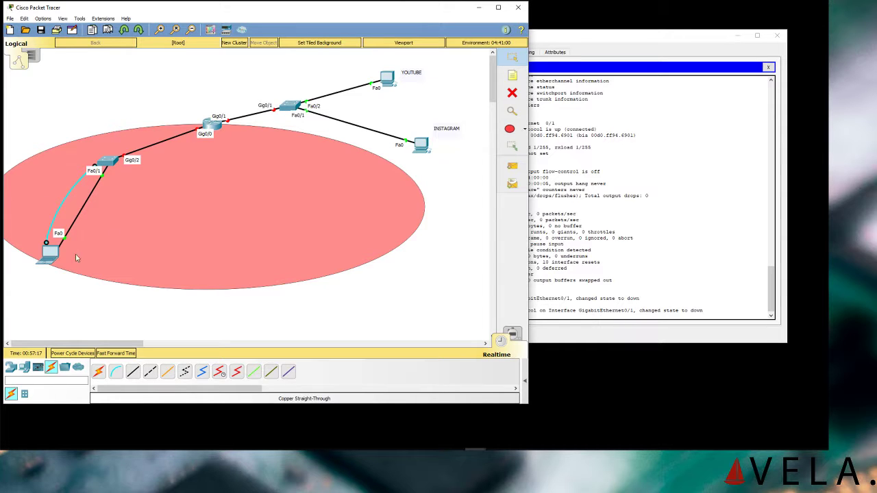
- Open the router's command line, decline the initial configuration dialog with no, and reach the user prompt
{"action": "left_click", "coordinate": [213, 124]}
{"action": "left_click", "coordinate": [362, 114]}
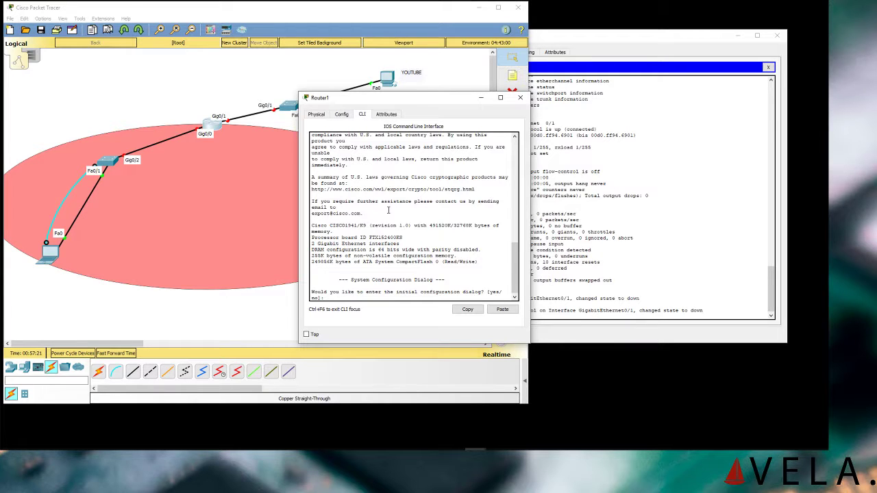
{"action": "type", "text": "no"}
{"action": "key", "text": "Return"}
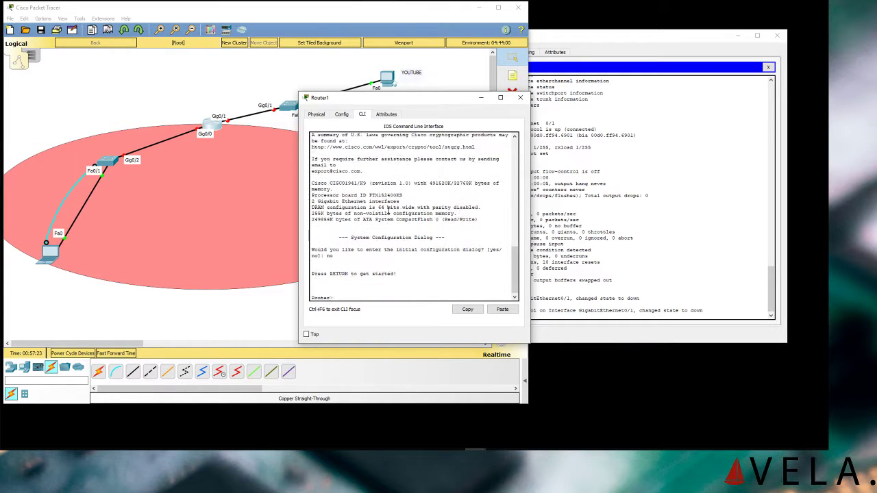
{"action": "key", "text": "Return"}
- Open the command line of the laptop's switch and bring up a fresh privileged prompt
{"action": "left_click", "coordinate": [110, 162]}
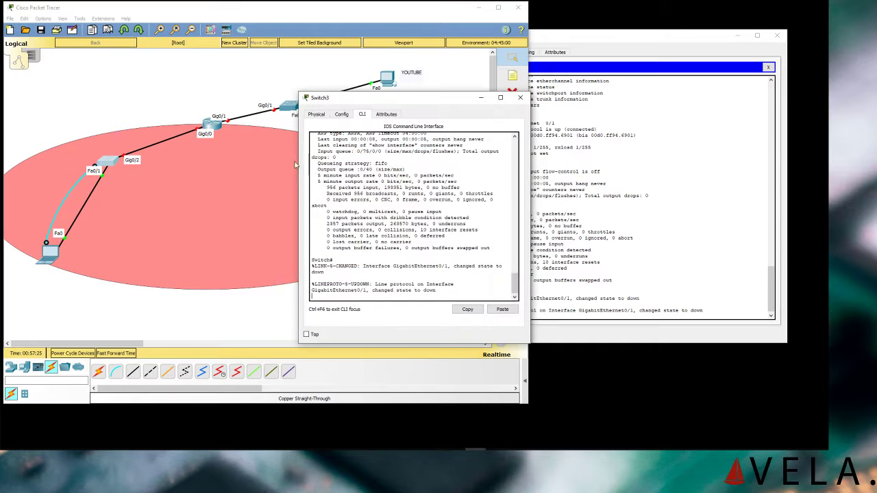
{"action": "key", "text": "Return"}
{"action": "key", "text": "Return"}
{"action": "key", "text": "Return"}
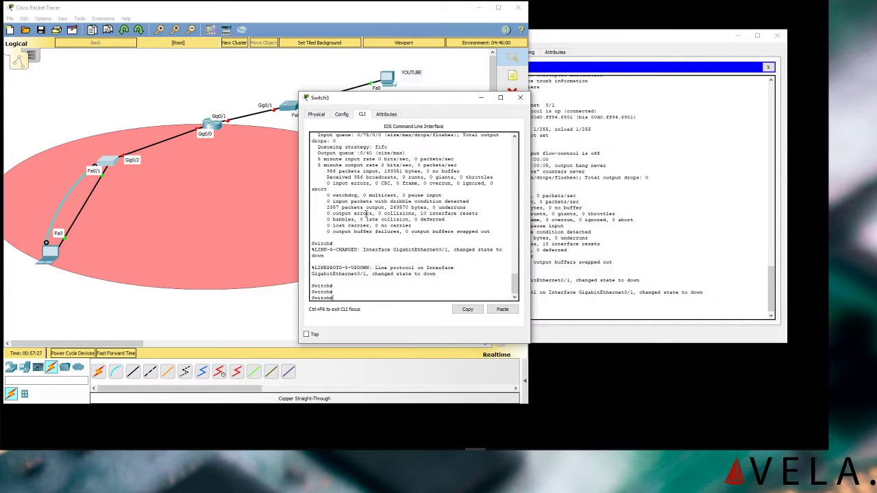
- Switch to the laptop's terminal session, enter global configuration mode with conf t, and list the available configuration commands
{"action": "left_click", "coordinate": [481, 98]}
{"action": "left_click", "coordinate": [682, 248]}
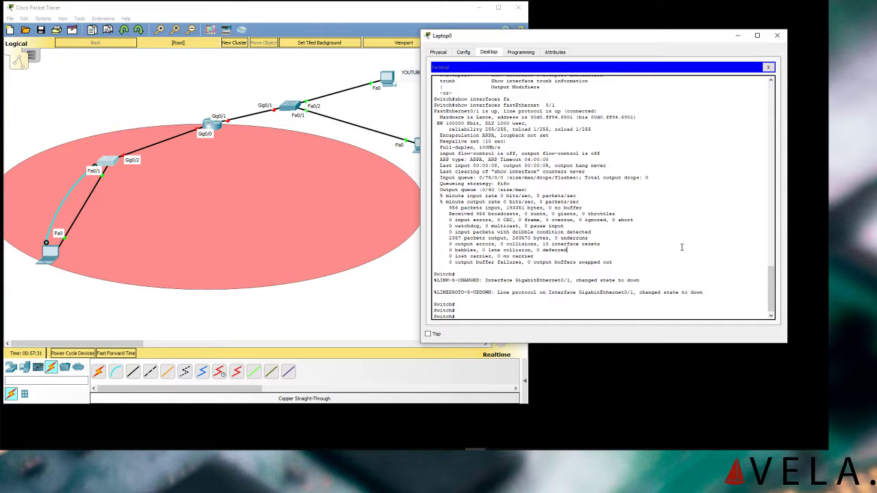
{"action": "type", "text": "conf t"}
{"action": "key", "text": "Return"}
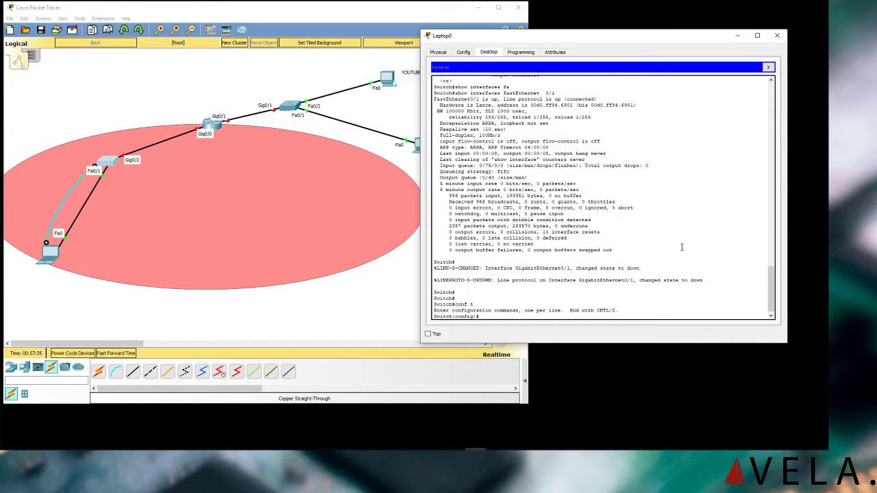
{"action": "type", "text": "?"}
{"action": "key", "text": "space"}
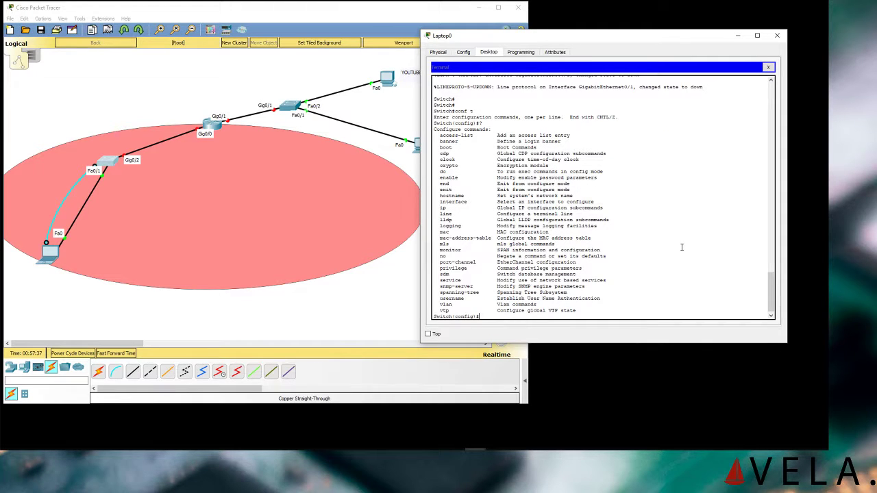
- Enter interface configuration for vlan 10, consulting the help for interface types and VLAN numbers along the way
{"action": "type", "text": "int"}
{"action": "key", "text": "Tab"}
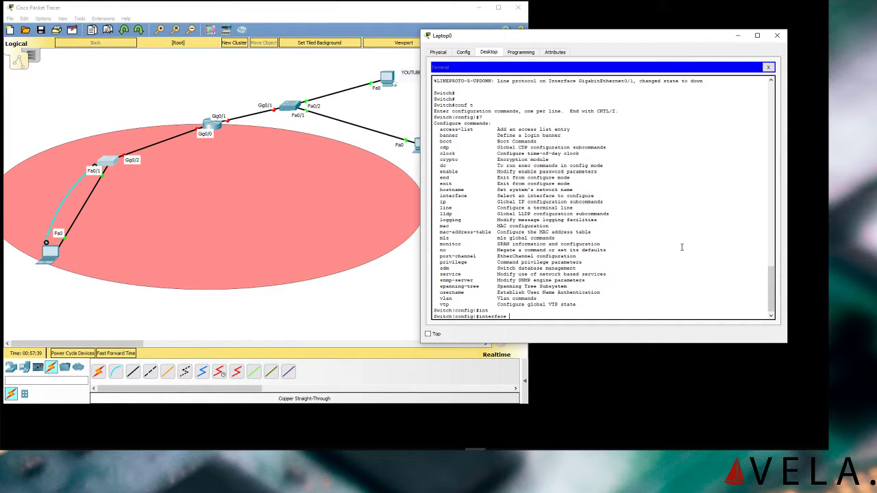
{"action": "type", "text": "?"}
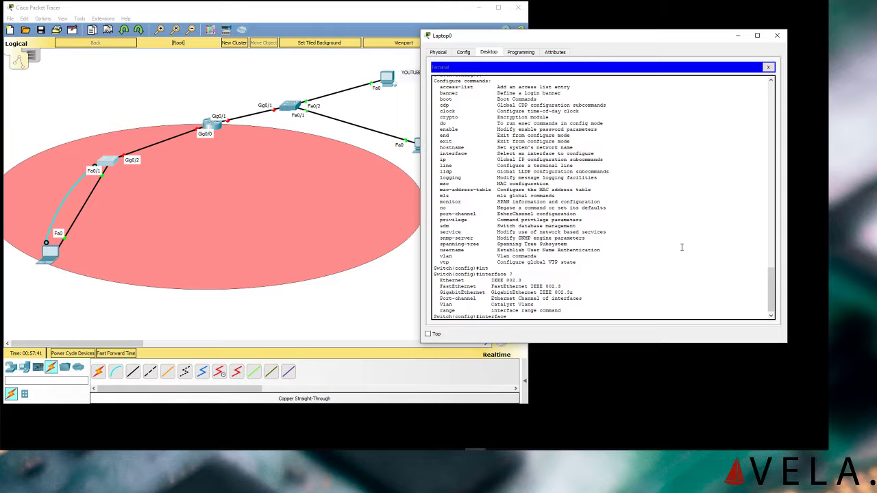
{"action": "type", "text": "v"}
{"action": "key", "text": "Tab"}
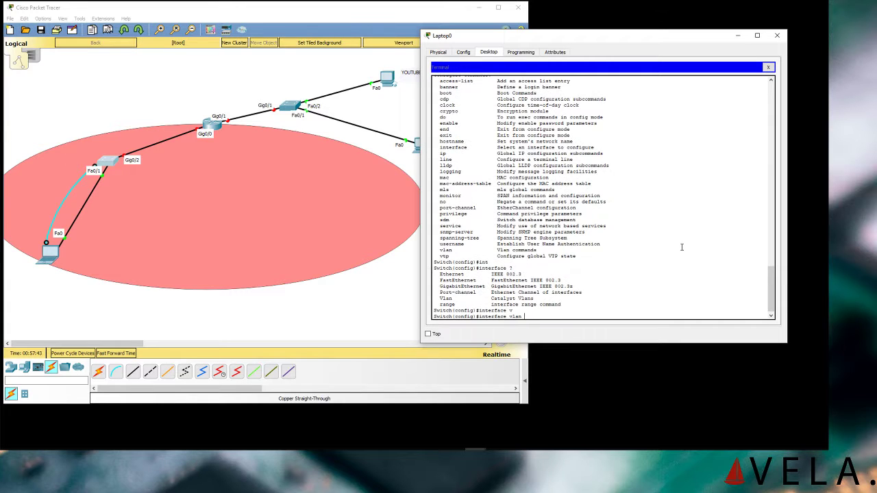
{"action": "type", "text": "?"}
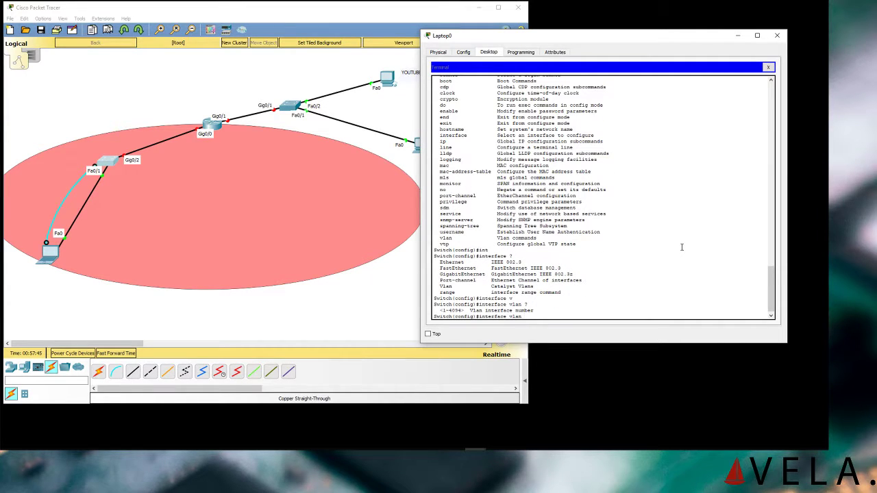
{"action": "type", "text": "10"}
{"action": "key", "text": "Return"}
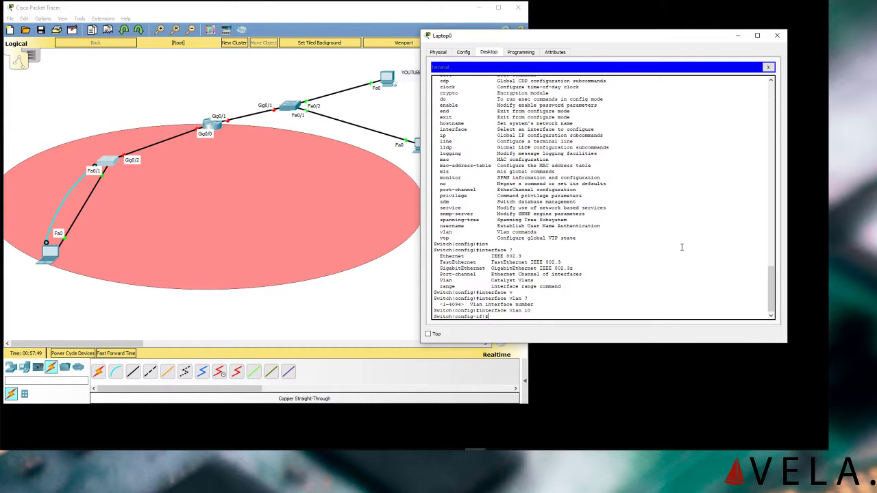
- Consult the interface command help and write the ip address command with 10.10.10.5 and subnet mask 255.255.255.0, without submitting it
{"action": "type", "text": "?"}
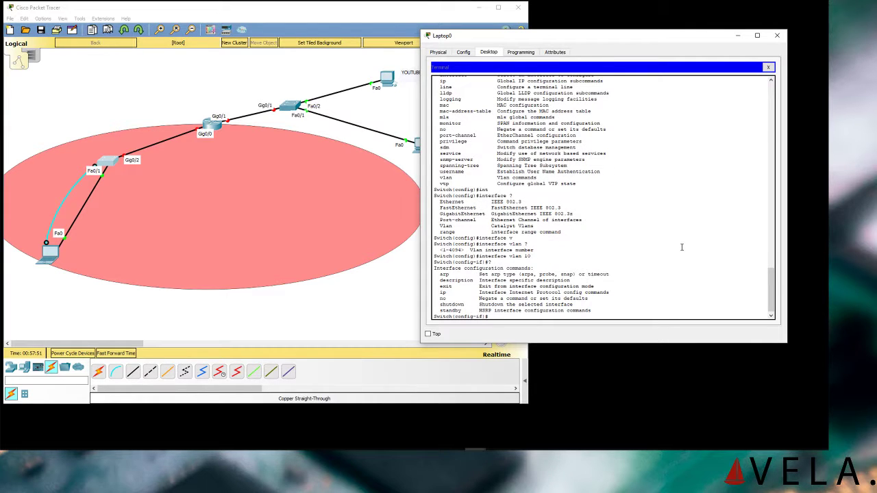
{"action": "type", "text": "ip? ad"}
{"action": "key", "text": "Tab"}
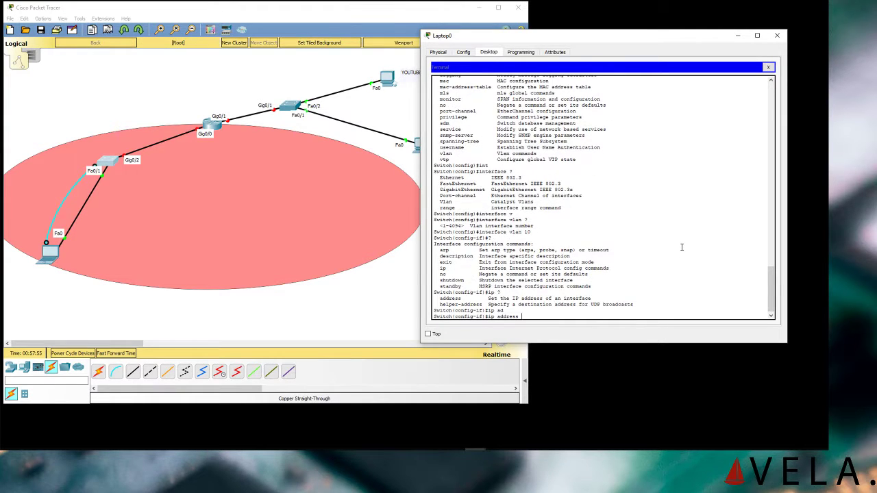
{"action": "type", "text": "?"}
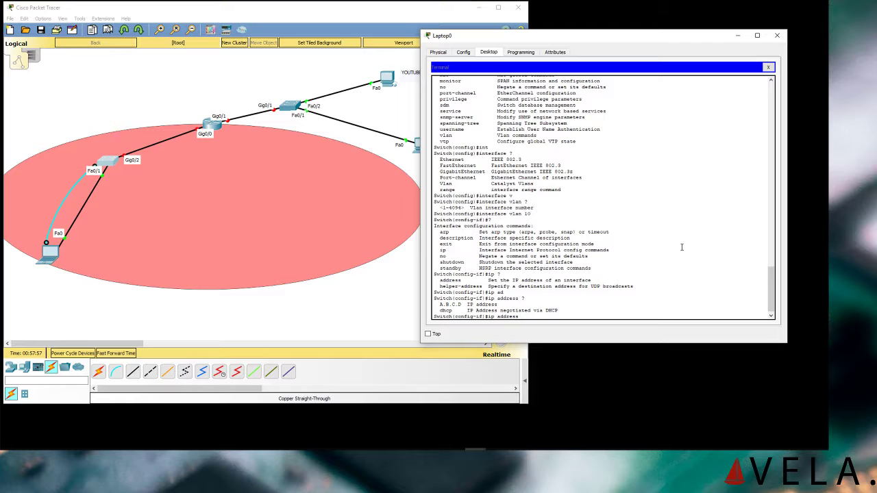
{"action": "type", "text": "10.10.10."}
{"action": "type", "text": "5"}
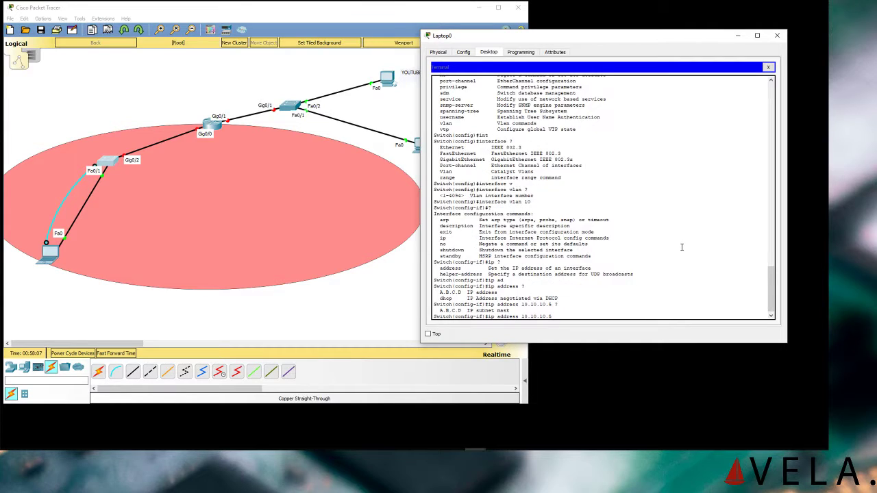
{"action": "type", "text": " ?255.255.255.0"}
- Review the interface vlan 10 line, the interface configuration command list, and the pending ip address command in the terminal
{"action": "left_click_drag", "start_coordinate": [473, 201], "coordinate": [511, 199]}
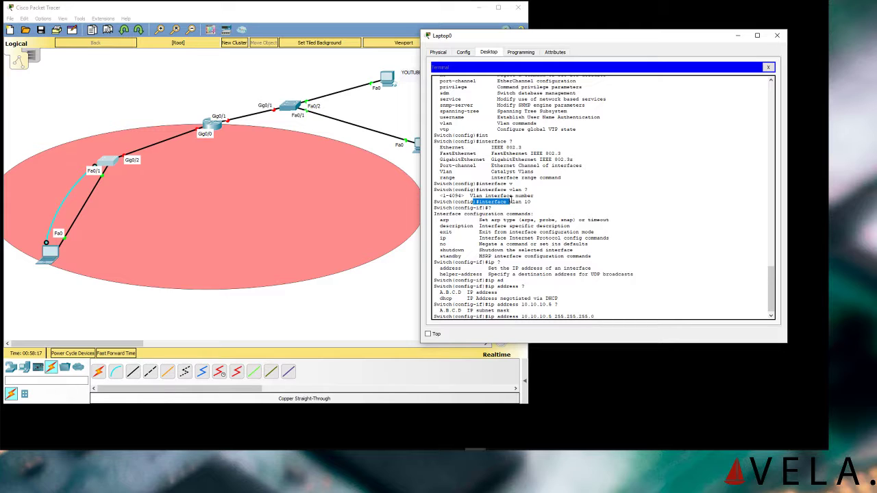
{"action": "double_click", "coordinate": [516, 202]}
{"action": "left_click_drag", "start_coordinate": [524, 202], "coordinate": [532, 203]}
{"action": "left_click_drag", "start_coordinate": [521, 202], "coordinate": [530, 203]}
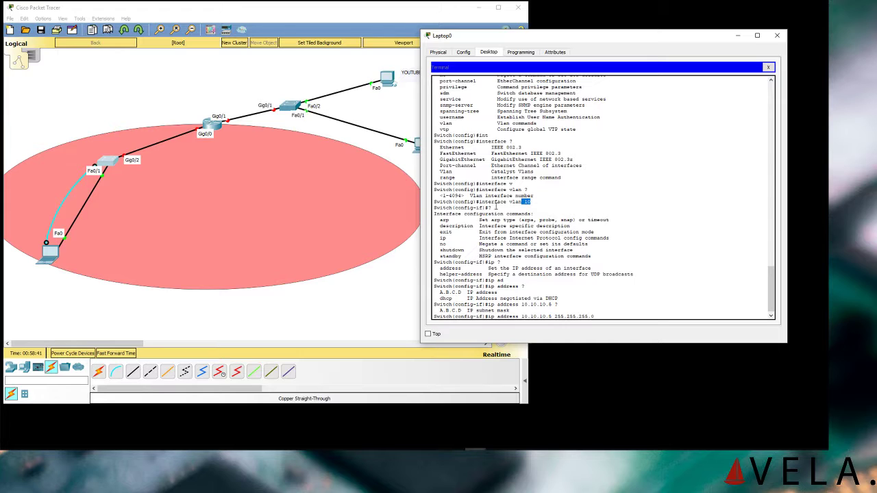
{"action": "left_click_drag", "start_coordinate": [492, 207], "coordinate": [623, 240]}
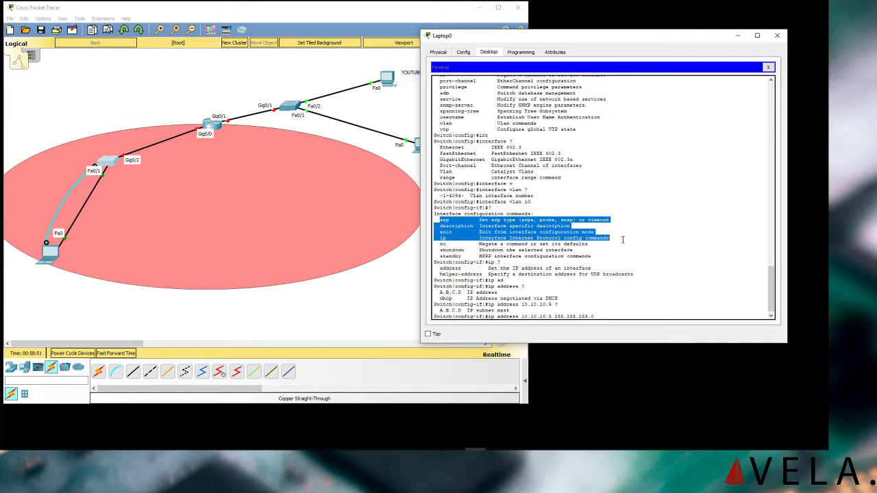
{"action": "left_click_drag", "start_coordinate": [486, 244], "coordinate": [584, 245]}
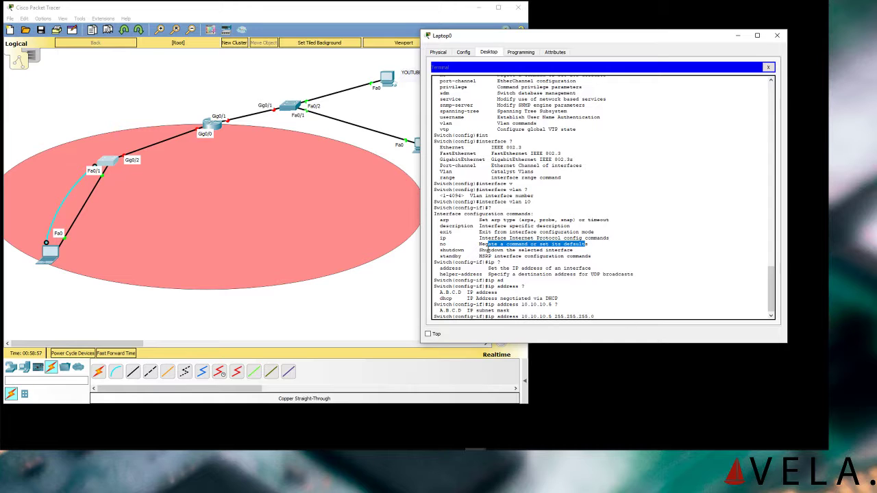
{"action": "left_click_drag", "start_coordinate": [464, 252], "coordinate": [525, 251]}
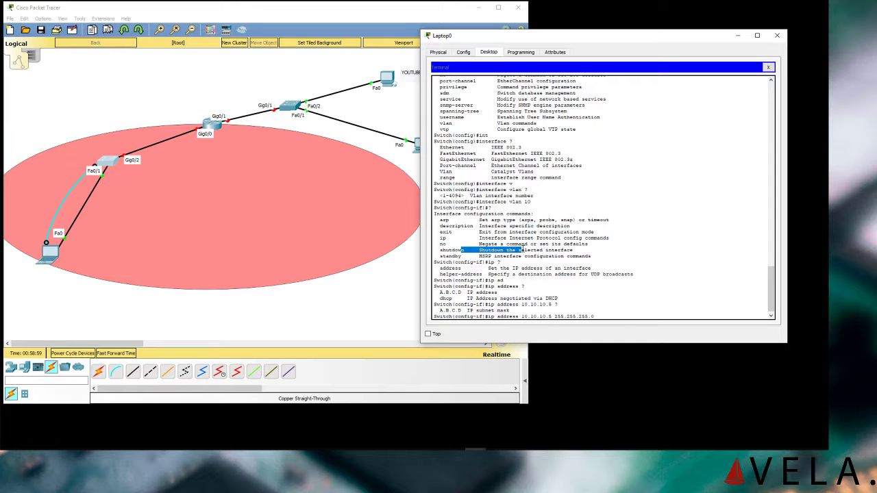
{"action": "left_click", "coordinate": [599, 317]}
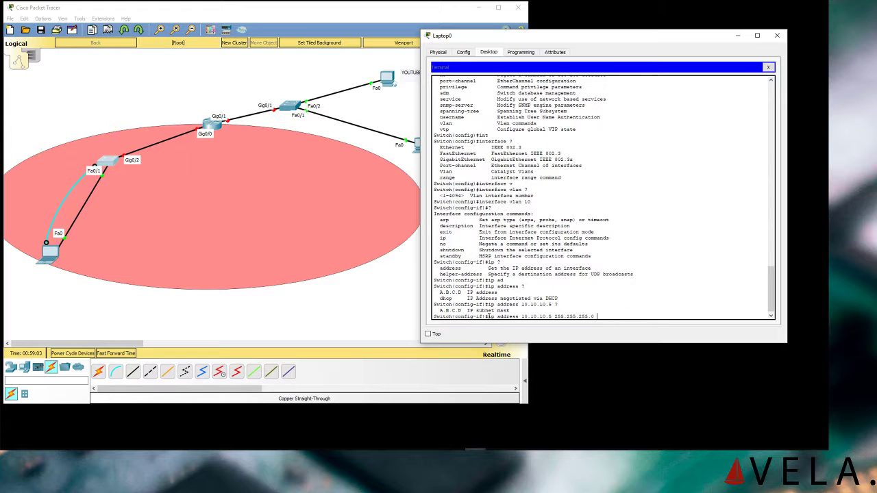
{"action": "left_click_drag", "start_coordinate": [499, 319], "coordinate": [610, 316]}
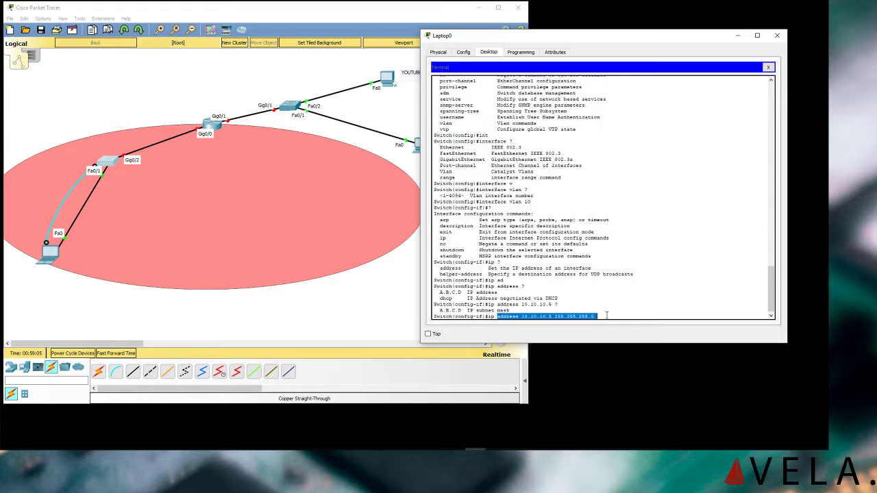
{"action": "left_click", "coordinate": [620, 316]}
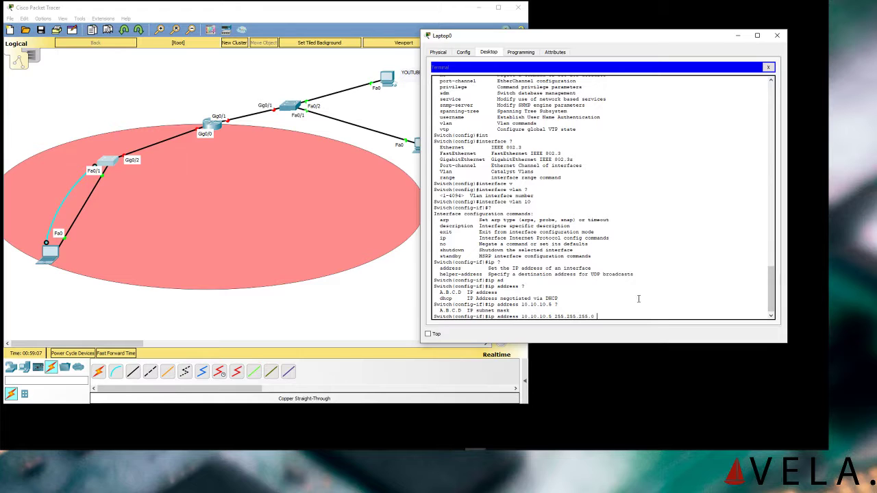
- Submit the VLAN 10 address command, return to privileged mode, and ping 10.10.10.85 from the switch
{"action": "key", "text": "Return"}
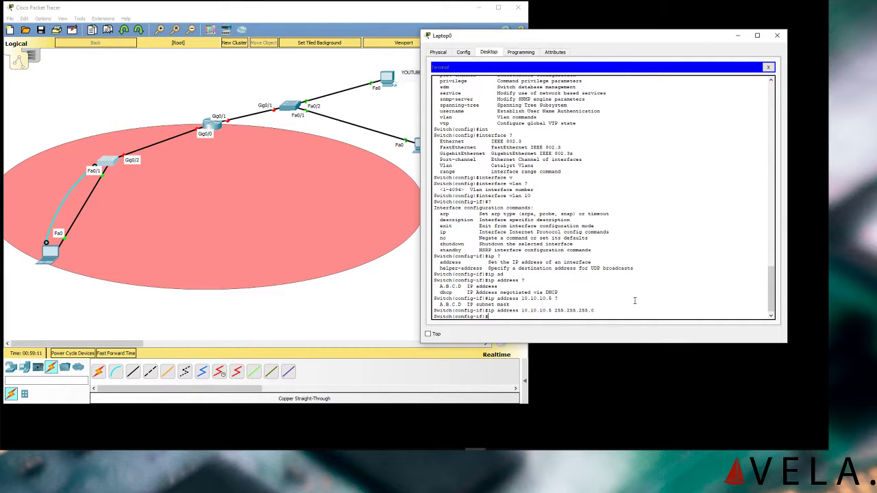
{"action": "key", "text": "ctrl+z"}
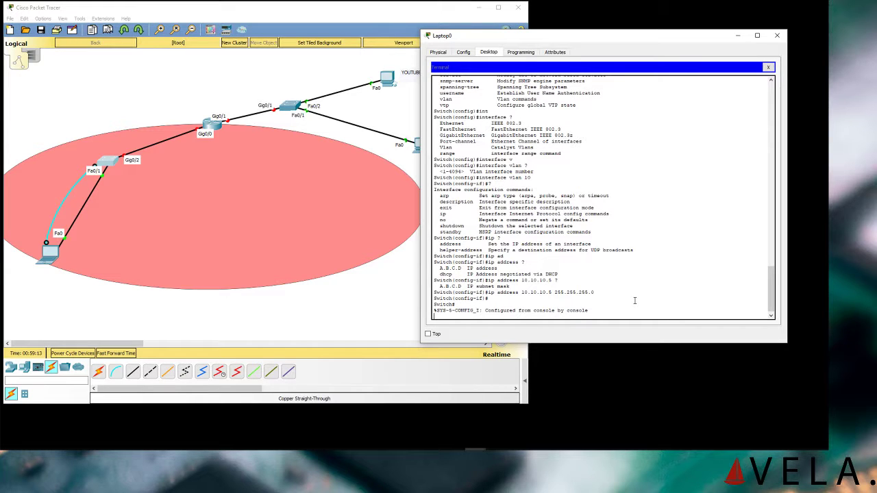
{"action": "key", "text": "Return"}
{"action": "type", "text": "pi"}
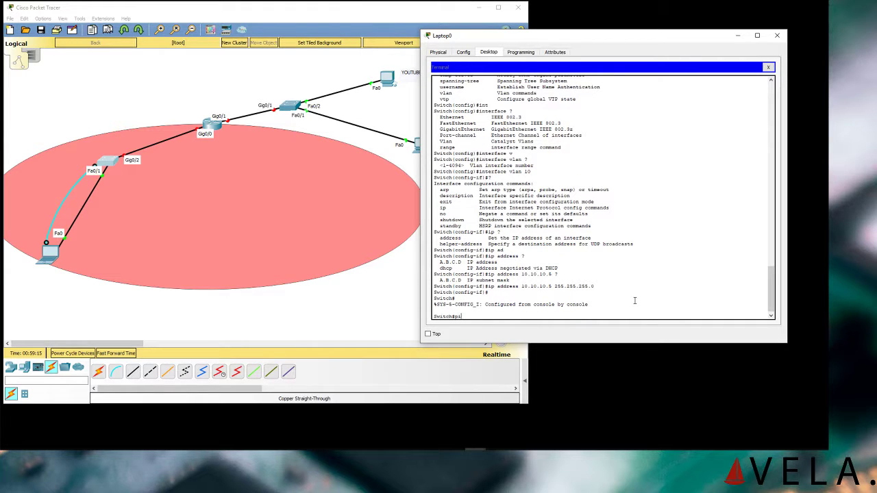
{"action": "type", "text": "ng 10.10.10.85"}
{"action": "key", "text": "Return"}
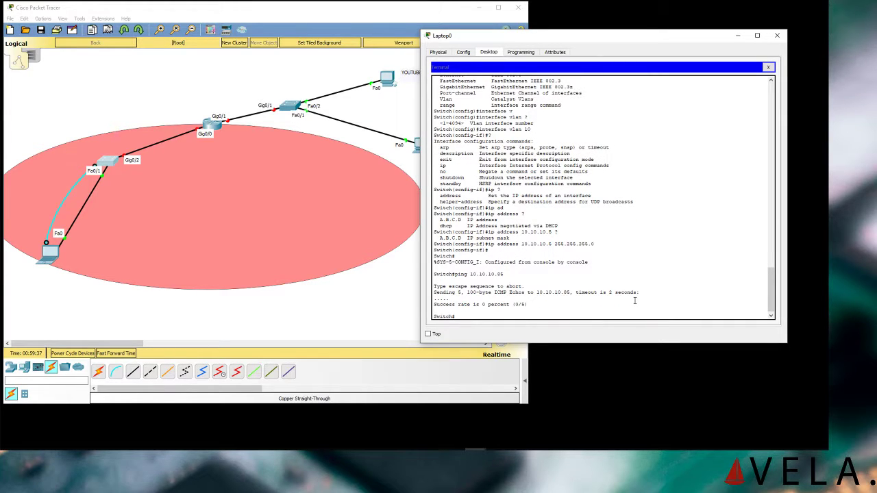
- Show the details of interface vlan 10, using command help, and examine its line and protocol status
{"action": "type", "text": "h"}
{"action": "type", "text": "ow int"}
{"action": "key", "text": "Tab"}
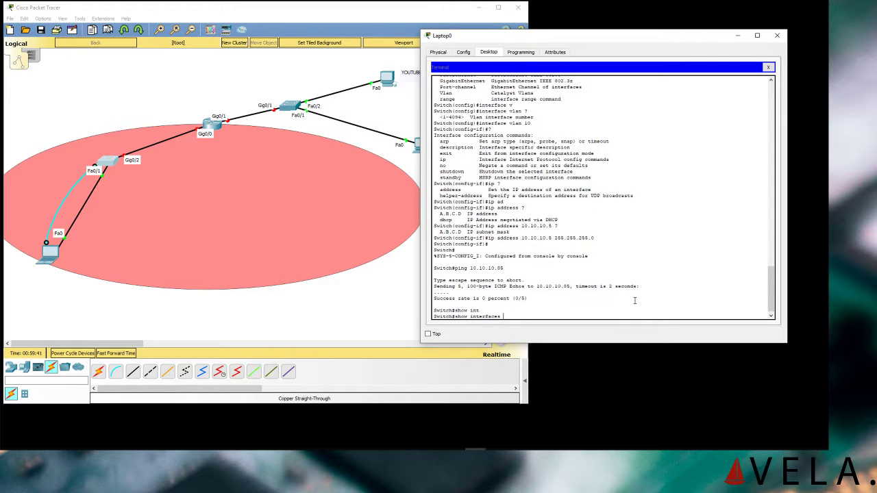
{"action": "type", "text": "?"}
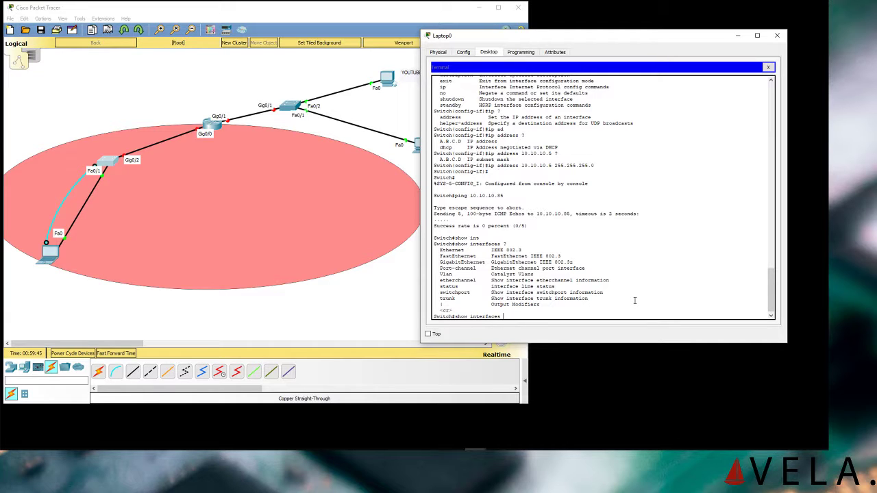
{"action": "type", "text": "vl"}
{"action": "key", "text": "Tab"}
{"action": "type", "text": "?"}
{"action": "type", "text": "1"}
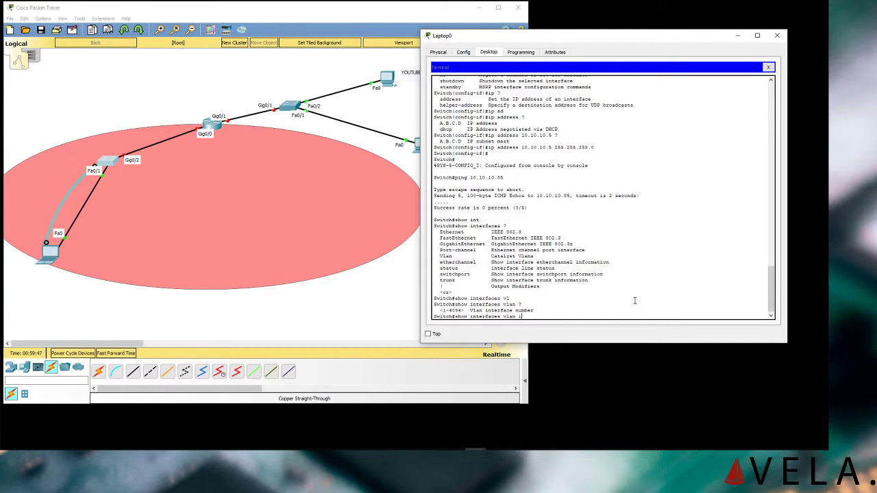
{"action": "type", "text": "0 ?"}
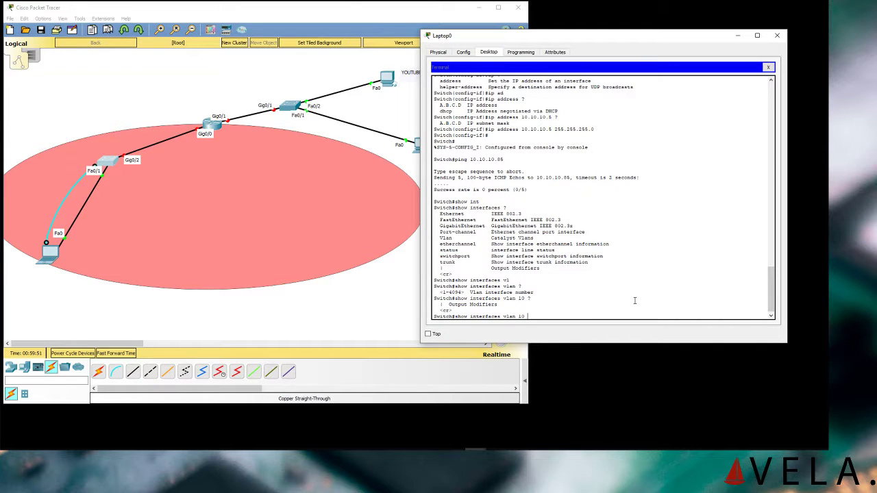
{"action": "key", "text": "Return"}
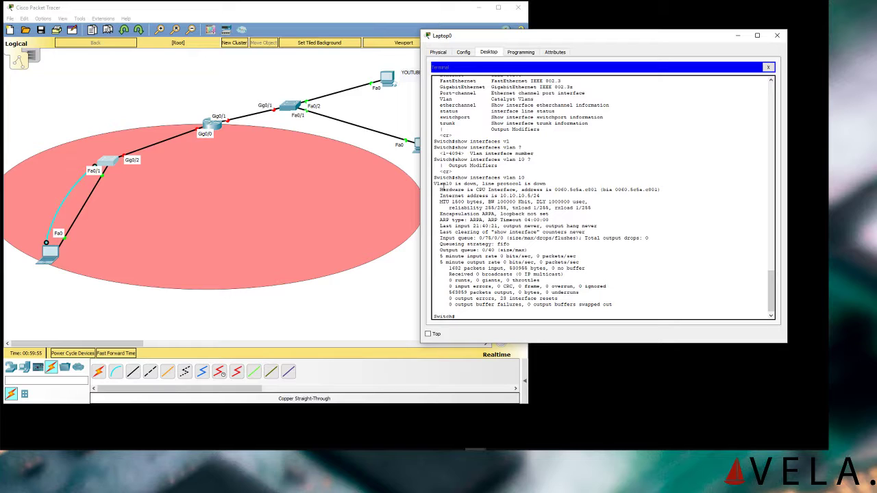
{"action": "left_click_drag", "start_coordinate": [440, 184], "coordinate": [546, 185]}
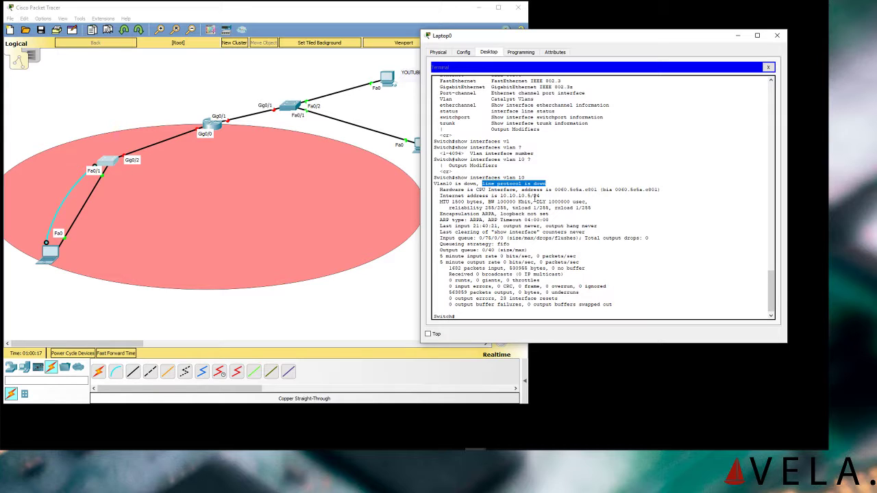
- Clear the recalled show interfaces command from the prompt and enter global configuration mode with conf t
{"action": "key", "text": "Up"}
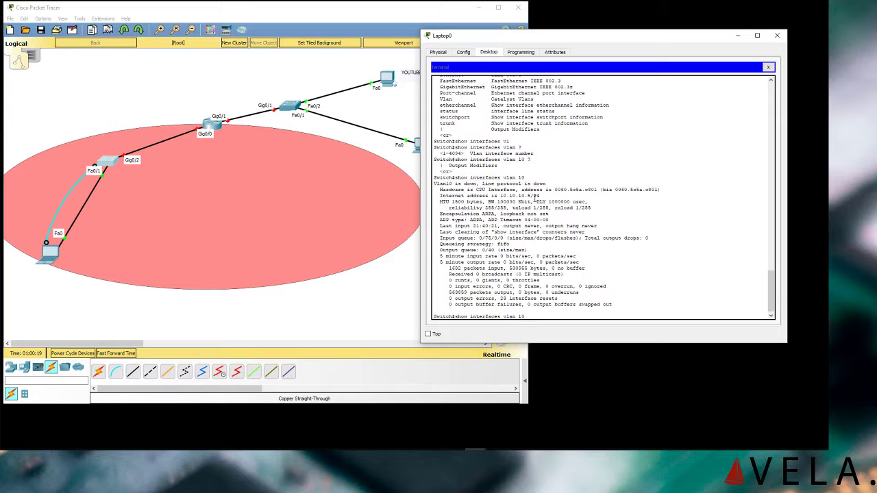
{"action": "key", "text": "BackSpace"}
{"action": "key", "text": "BackSpace"}
{"action": "key", "text": "BackSpace"}
{"action": "key", "text": "BackSpace"}
{"action": "key", "text": "BackSpace"}
{"action": "key", "text": "BackSpace"}
{"action": "key", "text": "BackSpace"}
{"action": "key", "text": "BackSpace"}
{"action": "key", "text": "BackSpace"}
{"action": "key", "text": "BackSpace"}
{"action": "key", "text": "BackSpace"}
{"action": "key", "text": "BackSpace"}
{"action": "key", "text": "BackSpace"}
{"action": "key", "text": "BackSpace"}
{"action": "key", "text": "BackSpace"}
{"action": "key", "text": "BackSpace"}
{"action": "key", "text": "BackSpace"}
{"action": "key", "text": "BackSpace"}
{"action": "key", "text": "BackSpace"}
{"action": "key", "text": "BackSpace"}
{"action": "type", "text": "conf t"}
{"action": "key", "text": "Return"}
- Enter interface configuration mode for vlan 10 again, correcting the mistyped interface name
{"action": "type", "text": "inter"}
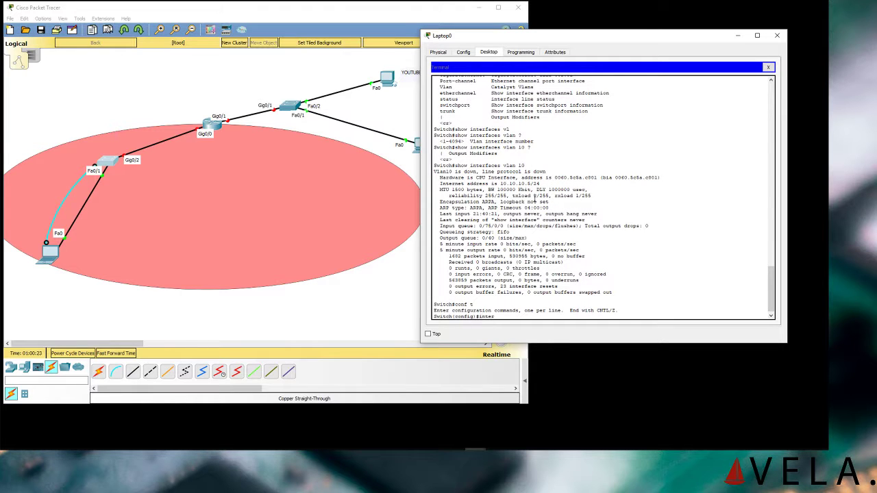
{"action": "key", "text": "Tab"}
{"action": "type", "text": "a"}
{"action": "key", "text": "Tab"}
{"action": "key", "text": "BackSpace"}
{"action": "key", "text": "BackSpace"}
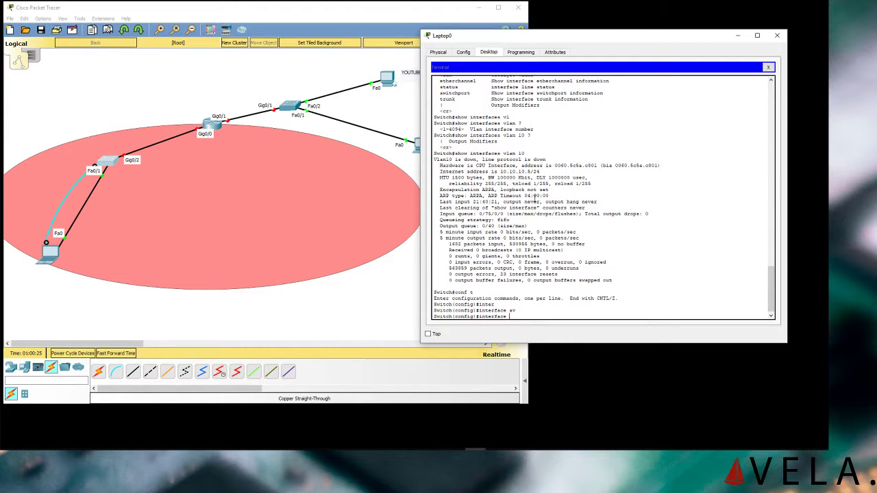
{"action": "type", "text": "vla"}
{"action": "key", "text": "Tab"}
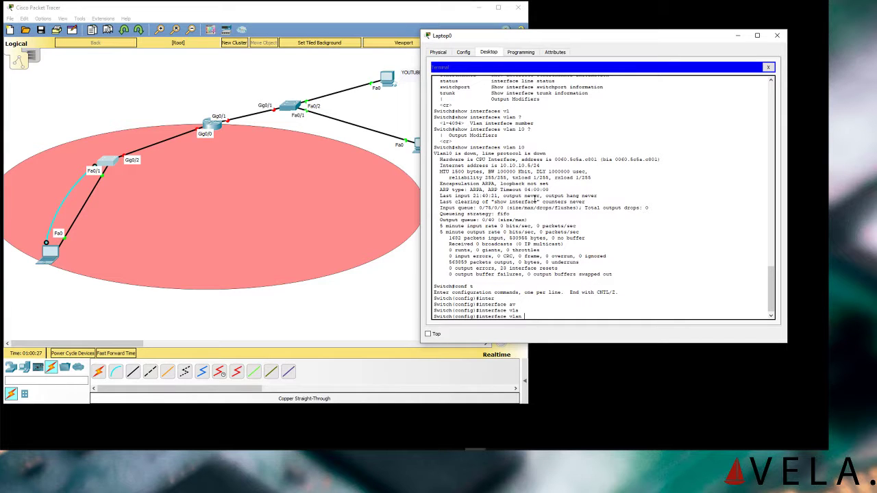
{"action": "type", "text": "10"}
{"action": "key", "text": "Return"}
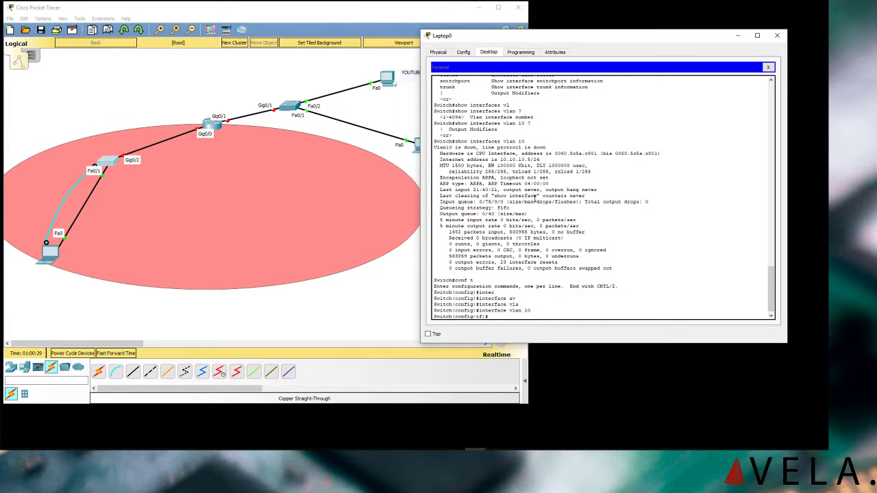
- Enable the VLAN 10 interface with no shutdown and exit back to the switch's privileged mode
{"action": "type", "text": "no shut"}
{"action": "key", "text": "Tab"}
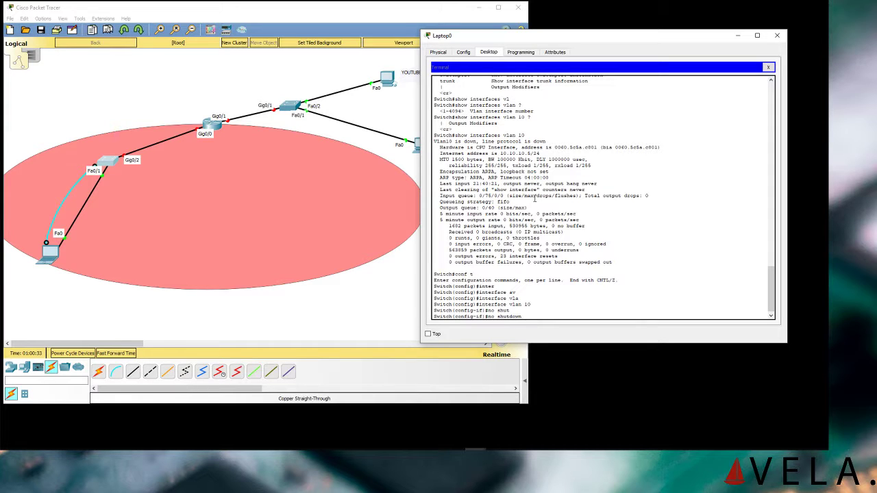
{"action": "key", "text": "Return"}
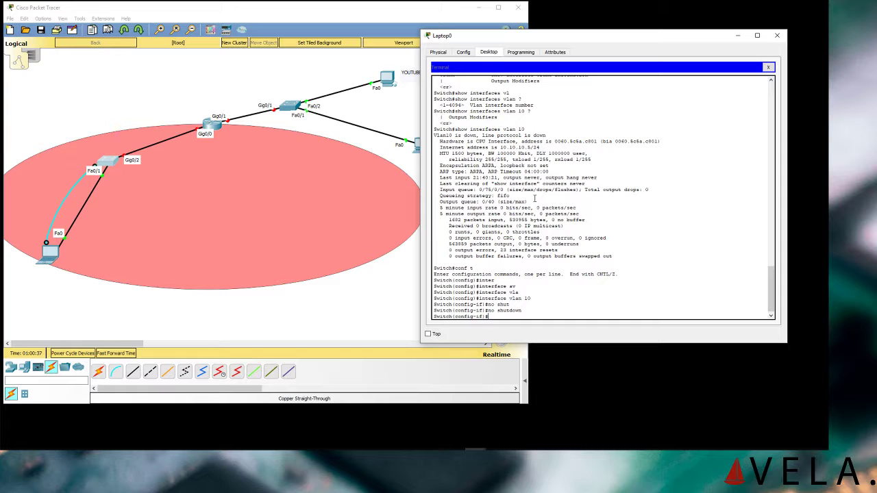
{"action": "type", "text": "exit"}
{"action": "key", "text": "Return"}
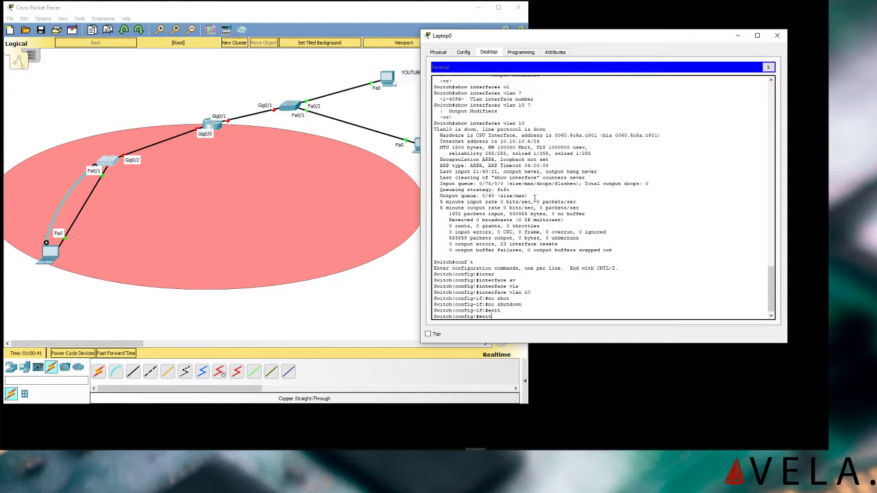
{"action": "type", "text": "exit"}
{"action": "key", "text": "Return"}
{"action": "key", "text": "Return"}
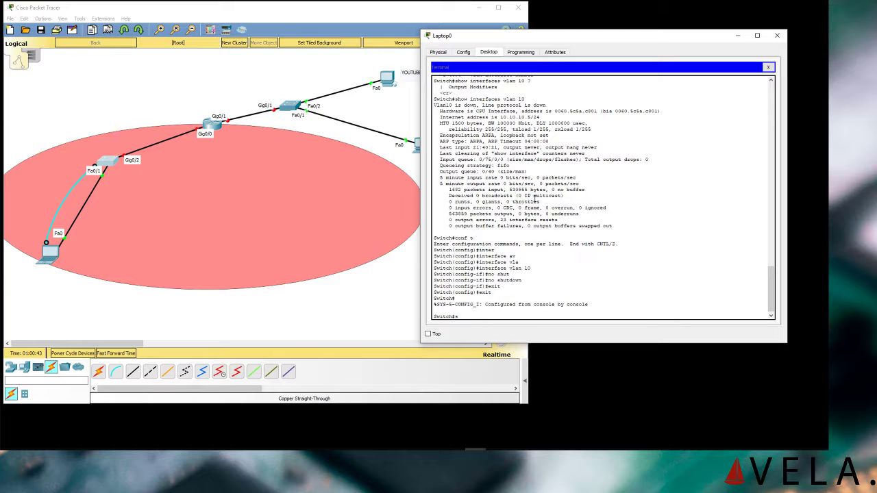
- Show the details of interface vlan 10 again and examine its line and protocol status
{"action": "type", "text": "show"}
{"action": "key", "text": "ctrl+c"}
{"action": "type", "text": "s"}
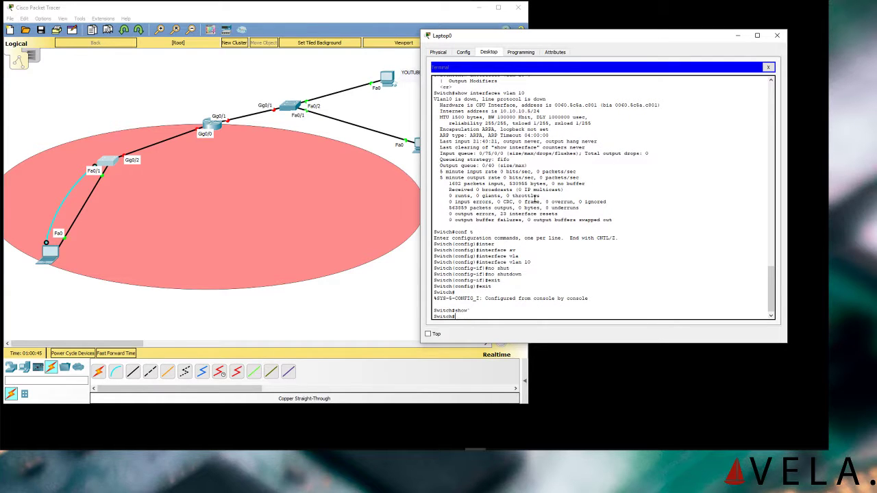
{"action": "key", "text": "BackSpace"}
{"action": "key", "text": "BackSpace"}
{"action": "type", "text": "sho"}
{"action": "key", "text": "BackSpace"}
{"action": "key", "text": "BackSpace"}
{"action": "type", "text": "er"}
{"action": "key", "text": "Tab"}
{"action": "type", "text": "vl"}
{"action": "key", "text": "Tab"}
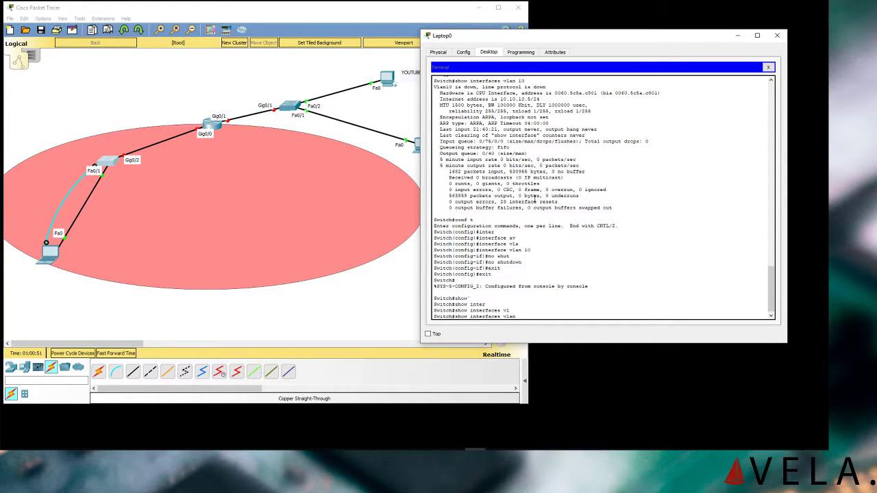
{"action": "type", "text": "10"}
{"action": "key", "text": "Return"}
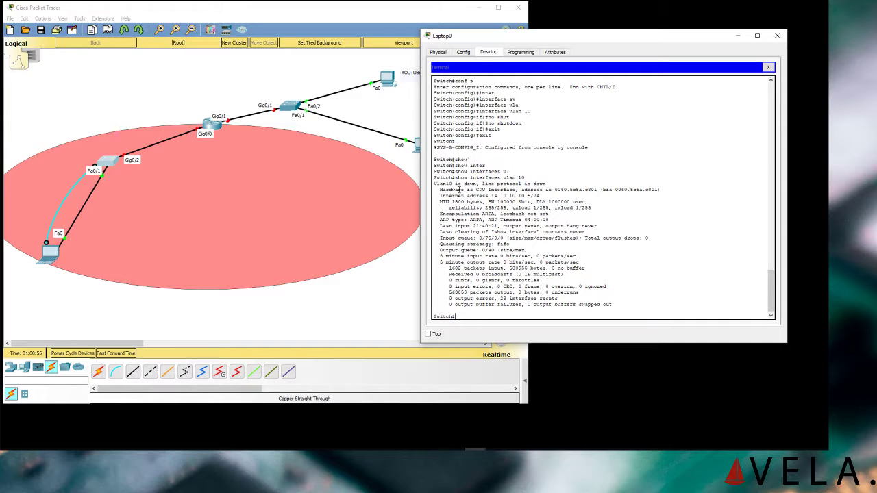
{"action": "left_click_drag", "start_coordinate": [445, 184], "coordinate": [579, 182]}
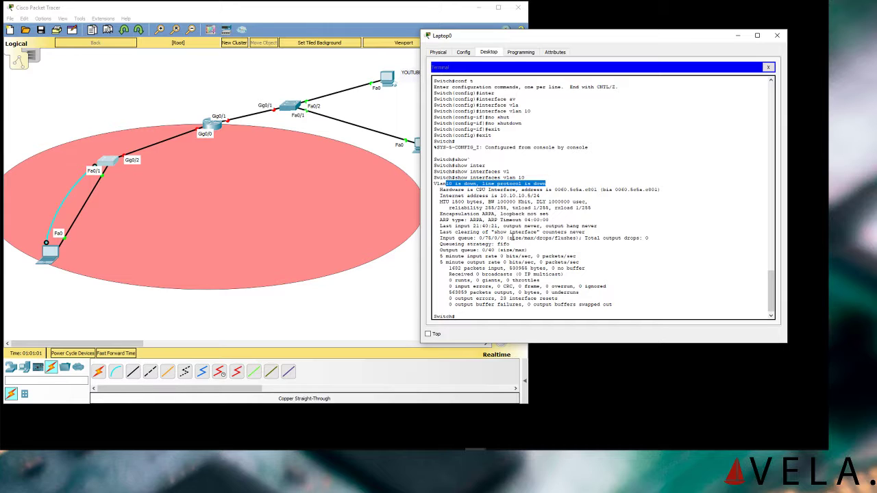
{"action": "left_click", "coordinate": [542, 292]}
{"action": "left_click_drag", "start_coordinate": [612, 305], "coordinate": [512, 305]}
- Ping 10.10.10.85 from the switch through the laptop's terminal
{"action": "type", "text": "p"}
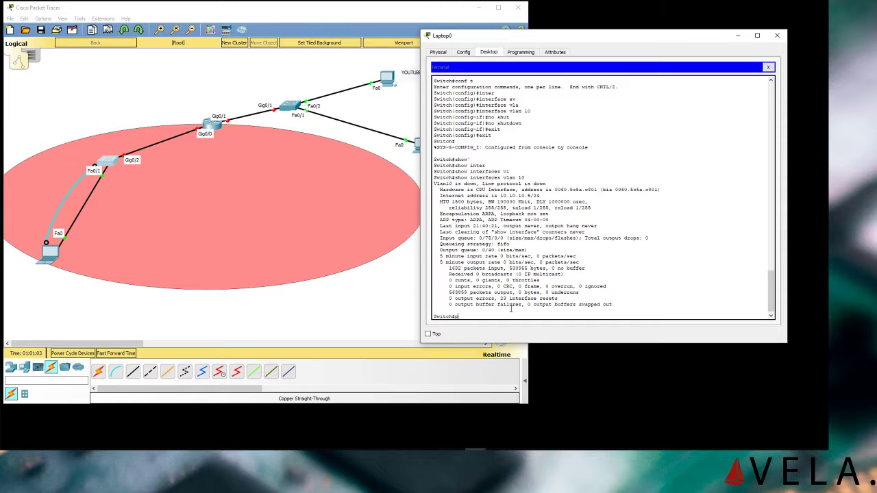
{"action": "type", "text": "ing 10.10.10.85"}
{"action": "key", "text": "Return"}
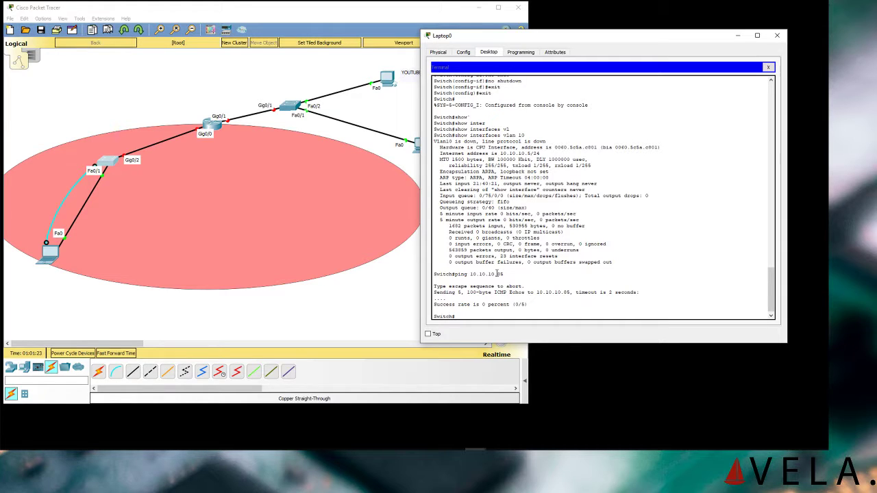
- Try running domain as a privileged-mode command, abort its name lookup, and clear the prompt
{"action": "type", "text": "pi"}
{"action": "key", "text": "BackSpace"}
{"action": "key", "text": "BackSpace"}
{"action": "type", "text": "ping"}
{"action": "key", "text": "BackSpace"}
{"action": "key", "text": "BackSpace"}
{"action": "key", "text": "BackSpace"}
{"action": "key", "text": "BackSpace"}
{"action": "type", "text": "domain"}
{"action": "key", "text": "Return"}
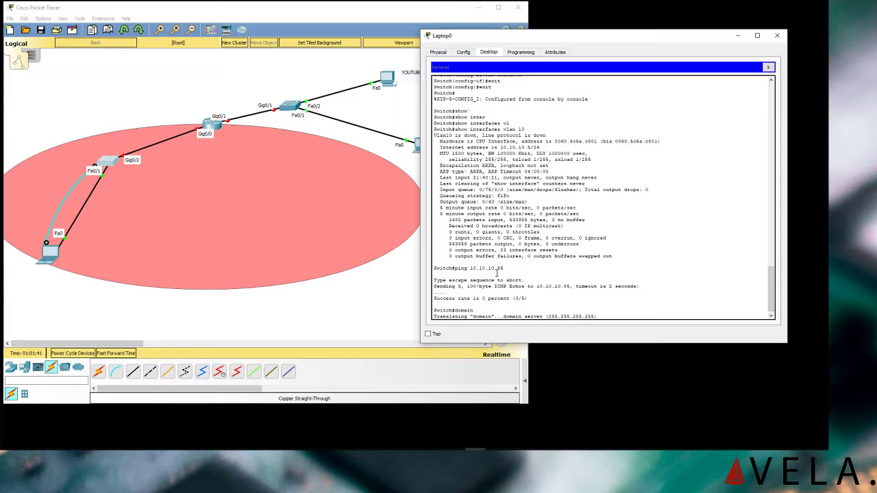
{"action": "key", "text": "ctrl+shift+6"}
{"action": "key", "text": "Up"}
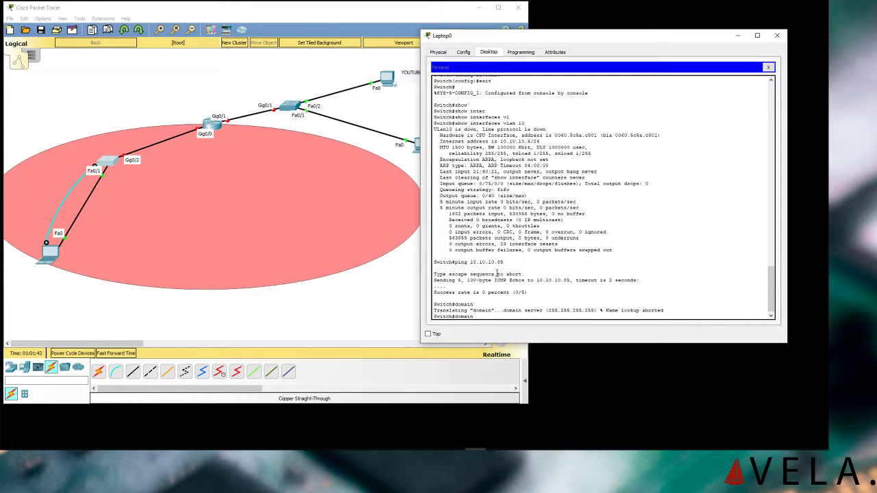
{"action": "key", "text": "BackSpace"}
{"action": "key", "text": "BackSpace"}
{"action": "key", "text": "BackSpace"}
{"action": "key", "text": "BackSpace"}
{"action": "key", "text": "BackSpace"}
{"action": "key", "text": "BackSpace"}
- List the commands available in the switch's privileged mode and page through them
{"action": "type", "text": "?"}
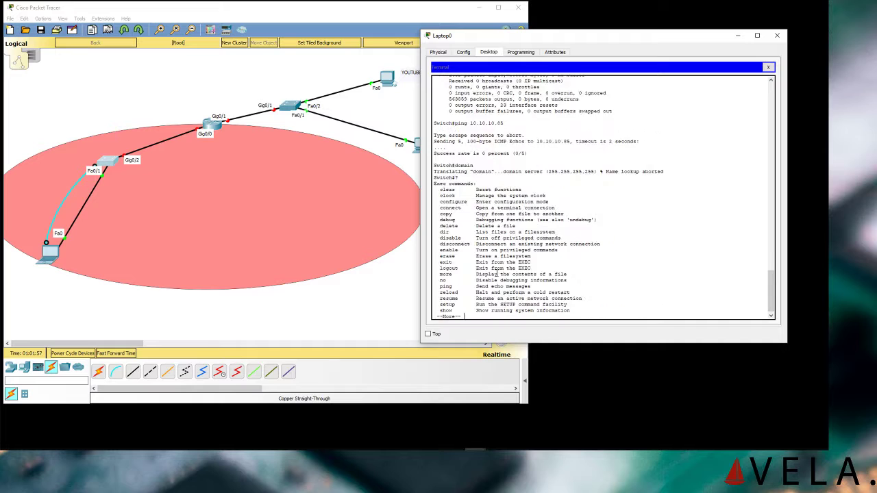
{"action": "key", "text": "space"}
{"action": "type", "text": "?"}
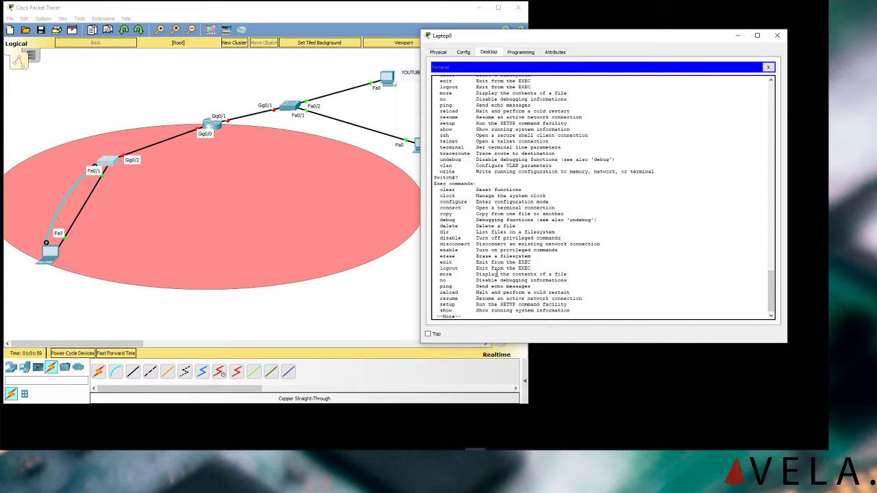
{"action": "type", "text": "sh"}
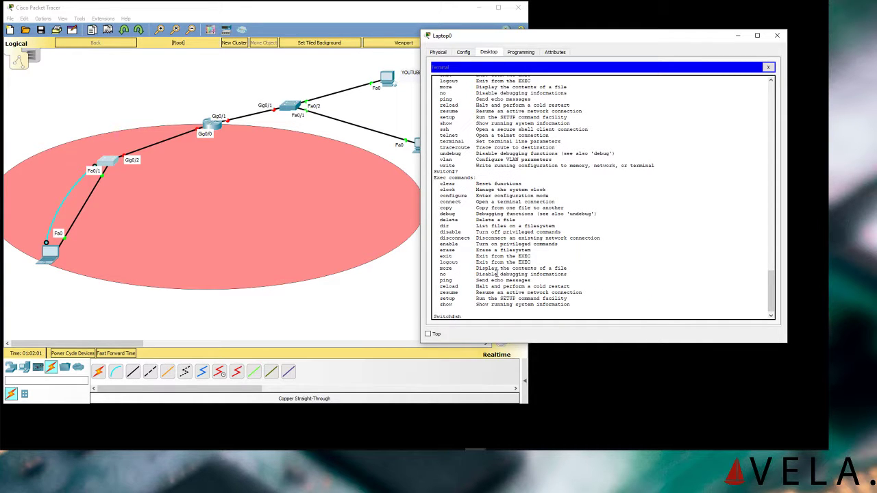
- Enter configuration mode for interface vlan 10 and issue no shut
{"action": "type", "text": "conf t"}
{"action": "key", "text": "Return"}
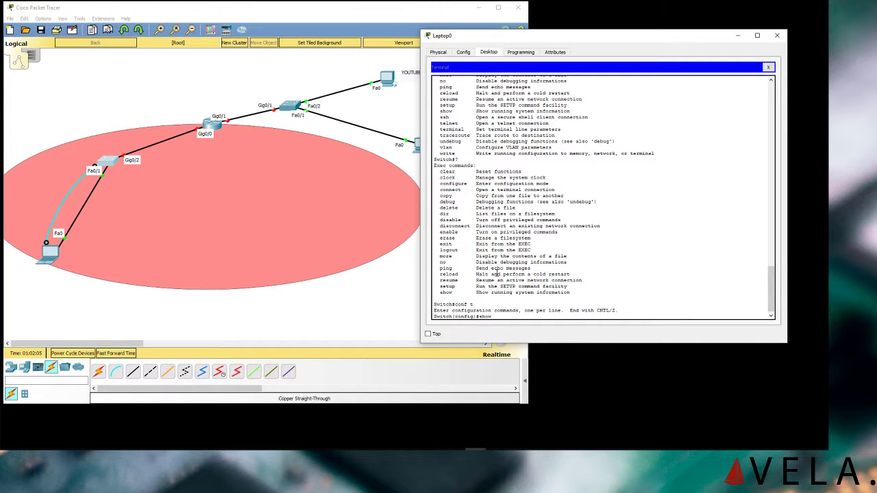
{"action": "type", "text": "int vlan 10"}
{"action": "key", "text": "Return"}
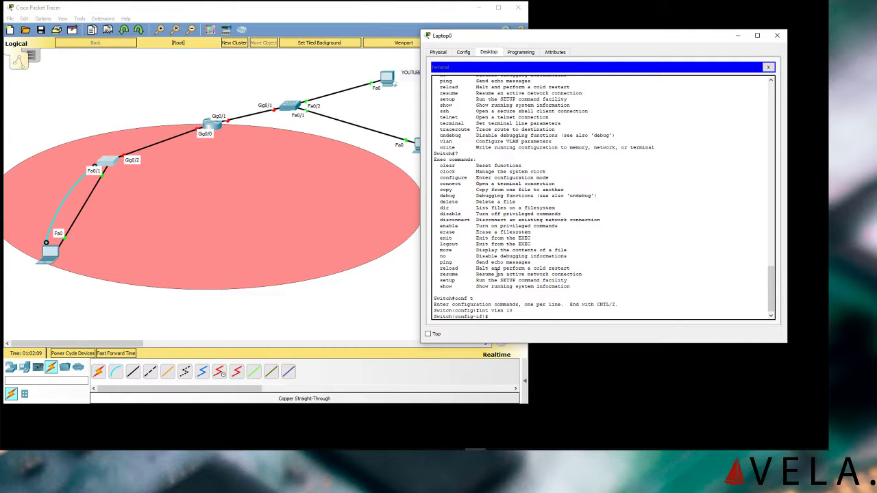
{"action": "type", "text": "no shut"}
{"action": "key", "text": "Return"}
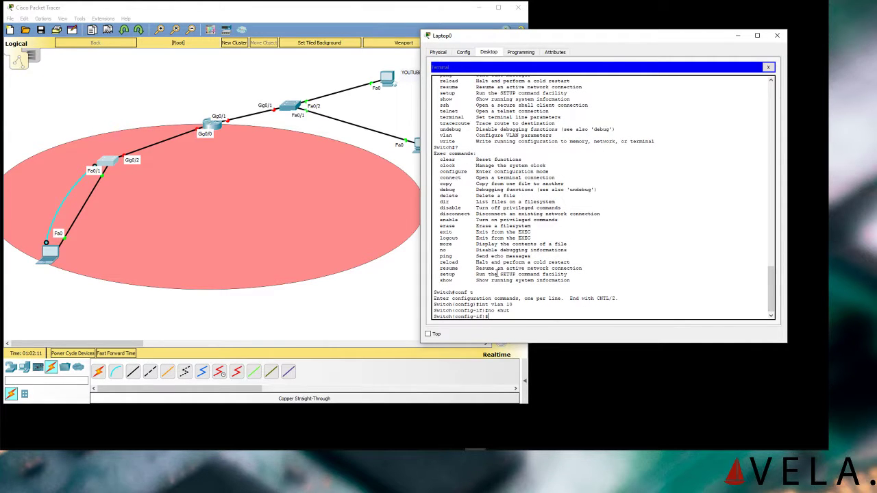
- Set the VLAN 10 interface description to MANAGEMENT VLAN, using command help to check the available options
{"action": "key", "text": "Return"}
{"action": "type", "text": "?"}
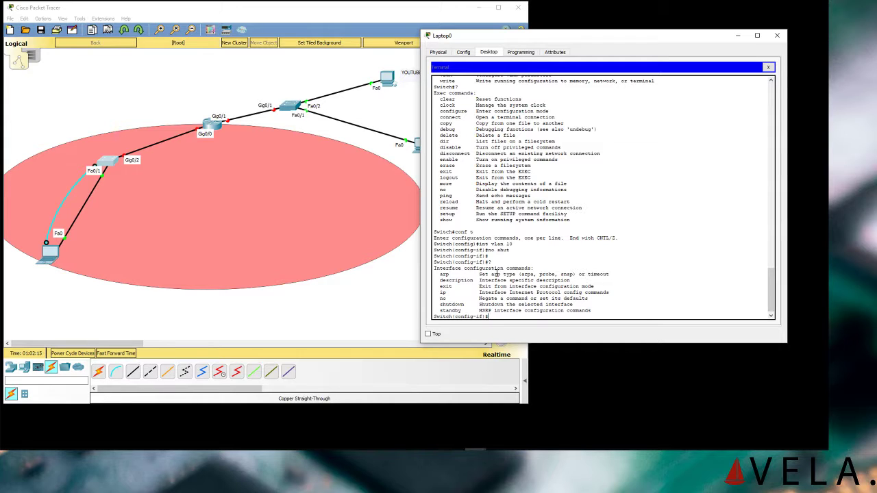
{"action": "type", "text": "de"}
{"action": "key", "text": "Tab"}
{"action": "type", "text": "?"}
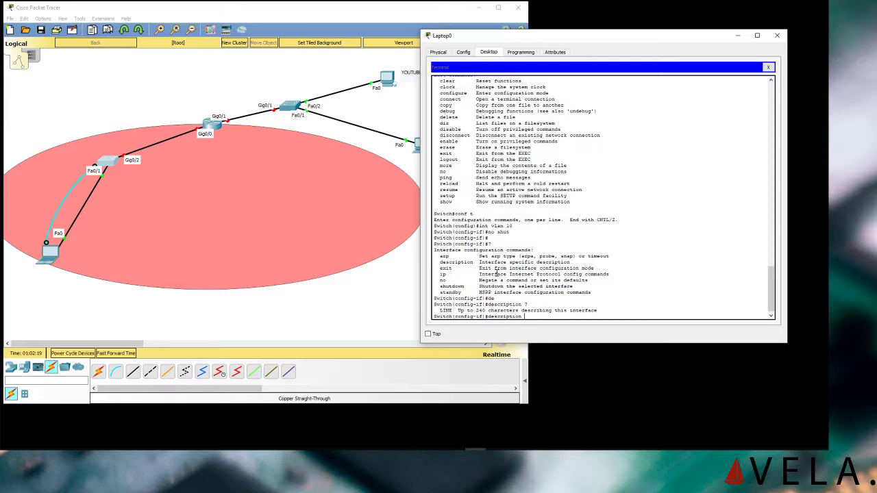
{"action": "type", "text": "IT"}
{"action": "key", "text": "BackSpace"}
{"action": "key", "text": "BackSpace"}
{"action": "key", "text": "BackSpace"}
{"action": "type", "text": "MANAGEMENT VLAN"}
{"action": "key", "text": "Return"}
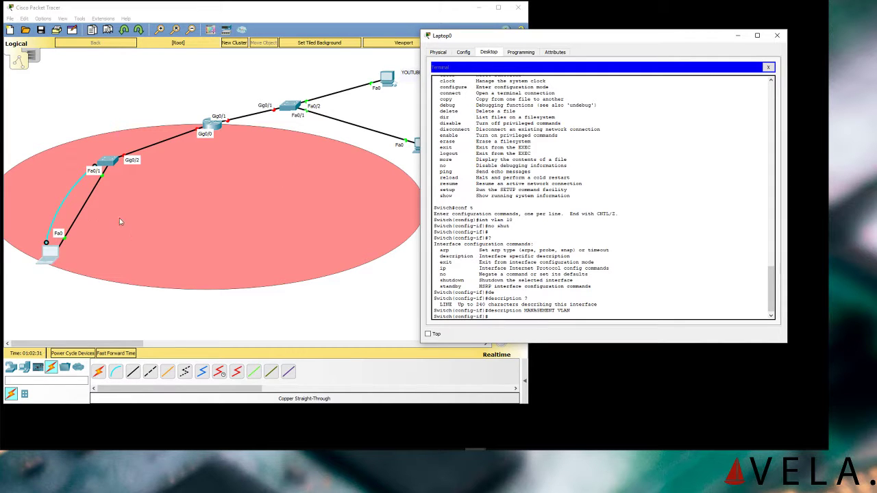
- Run a continuous ping to 10.10.10.85 from the laptop's command prompt, stopping the earlier ping first
{"action": "left_click", "coordinate": [769, 67]}
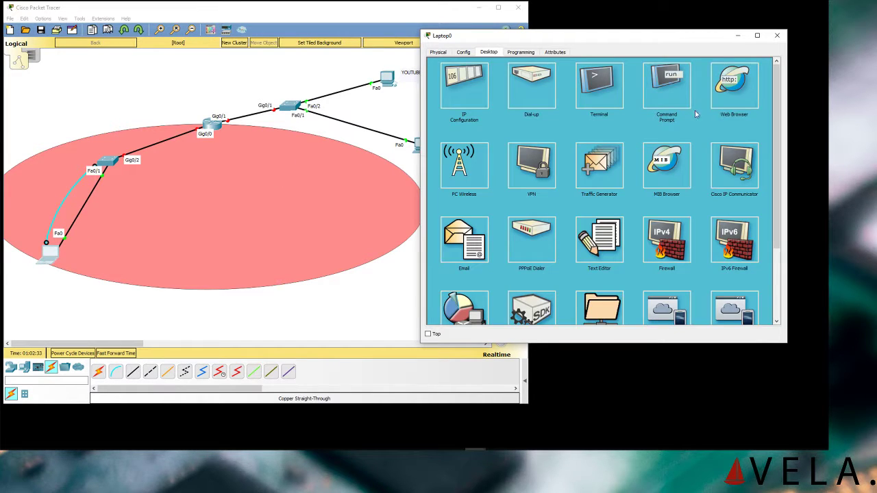
{"action": "left_click", "coordinate": [668, 77]}
{"action": "key", "text": "ctrl+c"}
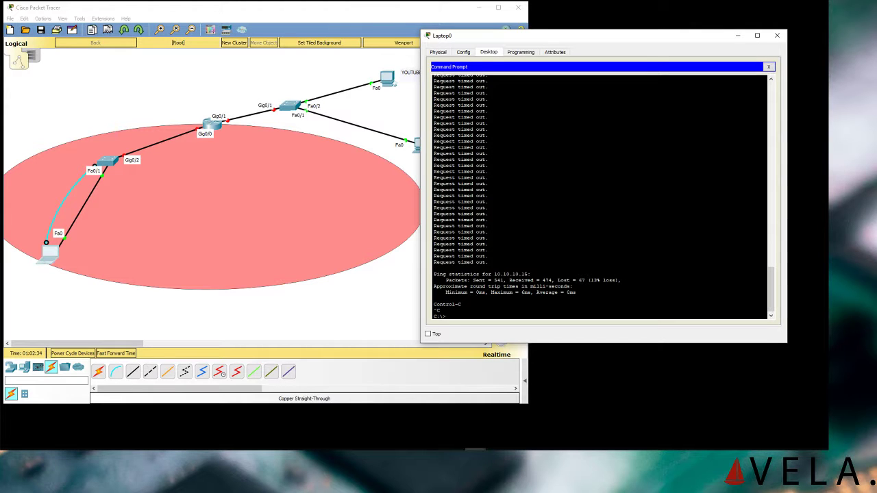
{"action": "key", "text": "Up"}
{"action": "key", "text": "BackSpace"}
{"action": "key", "text": "BackSpace"}
{"action": "type", "text": "85"}
{"action": "key", "text": "Return"}
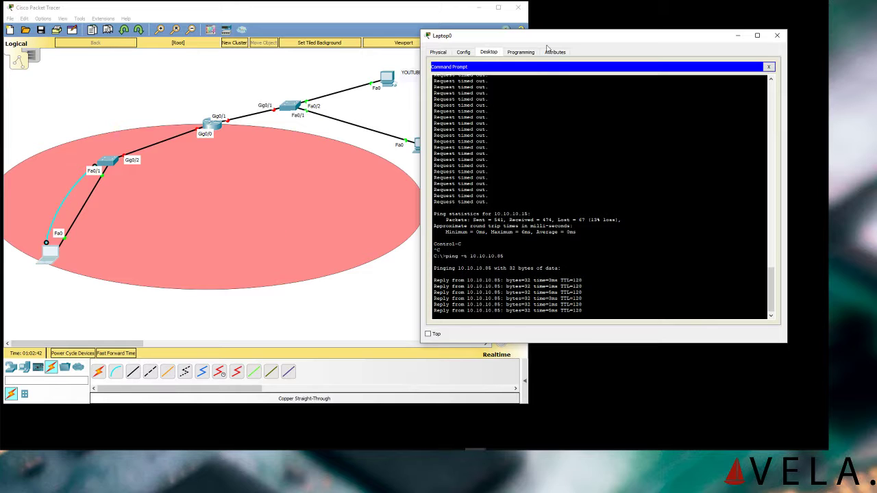
{"action": "left_click", "coordinate": [769, 67]}
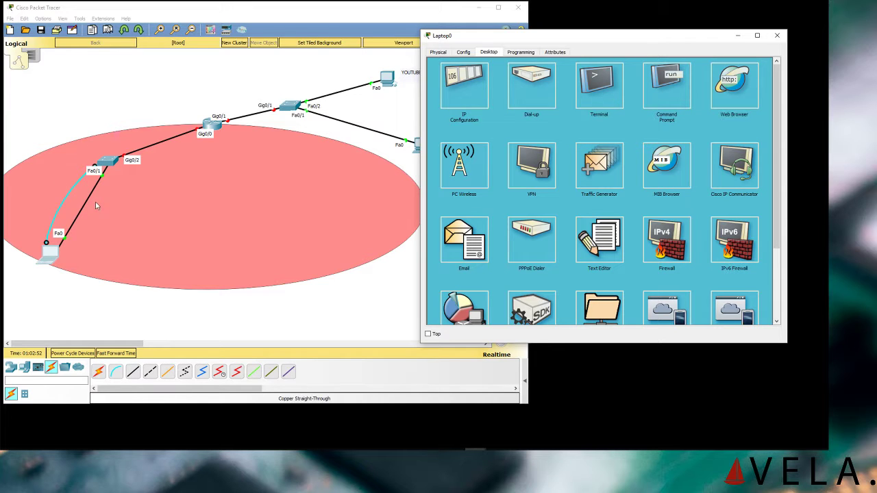
- Open the laptop-side switch's own CLI, return to privileged mode, and ping 10.10.10.85
{"action": "left_click_drag", "start_coordinate": [591, 35], "coordinate": [630, 13]}
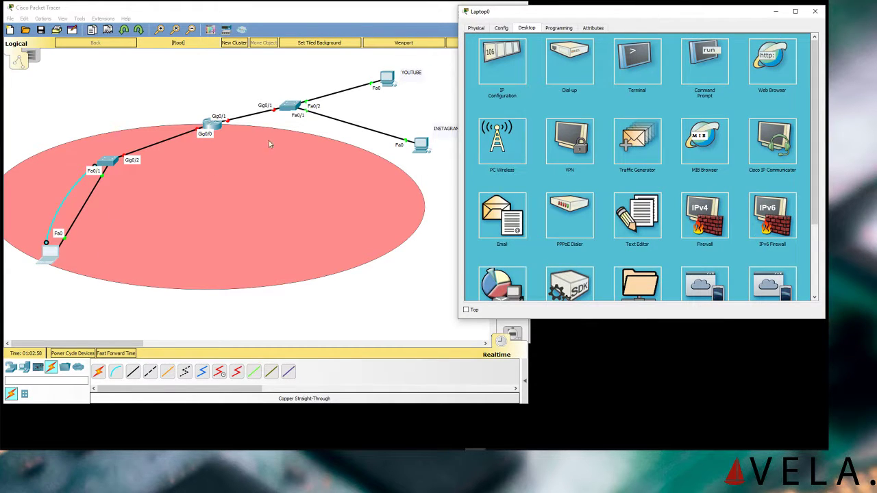
{"action": "left_click", "coordinate": [107, 162]}
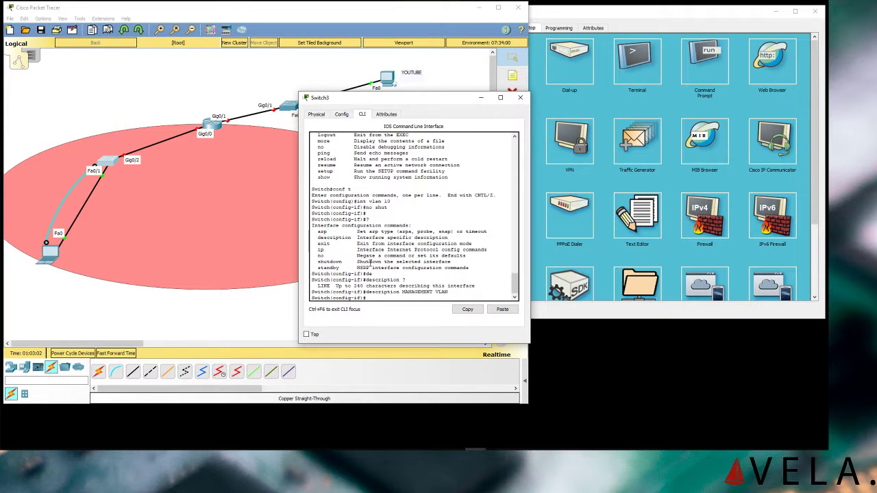
{"action": "key", "text": "ctrl+z"}
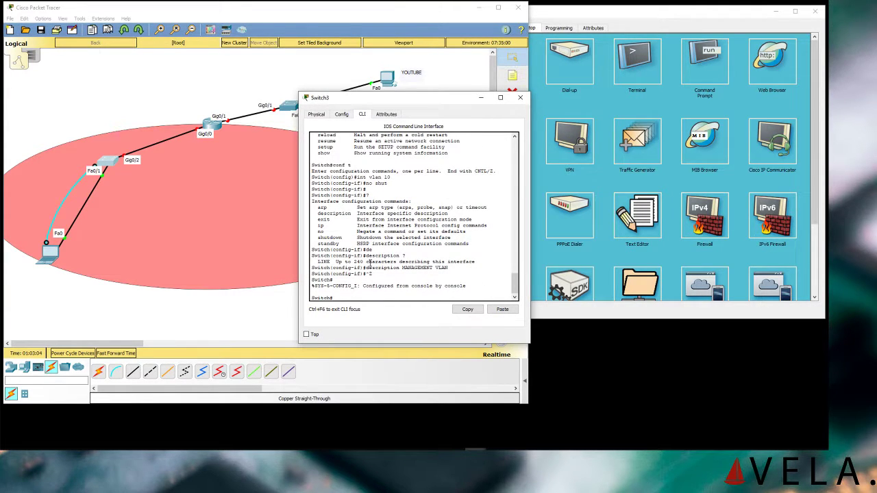
{"action": "type", "text": "ping 10.10.10.85"}
{"action": "key", "text": "Return"}
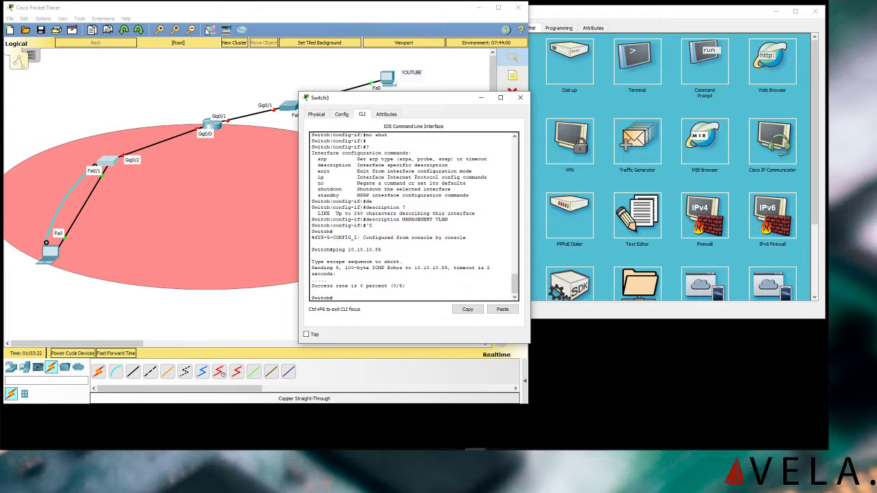
- Rearrange the switch and laptop windows to uncover the whole network topology
{"action": "left_click_drag", "start_coordinate": [443, 98], "coordinate": [617, 184]}
{"action": "left_click", "coordinate": [560, 13]}
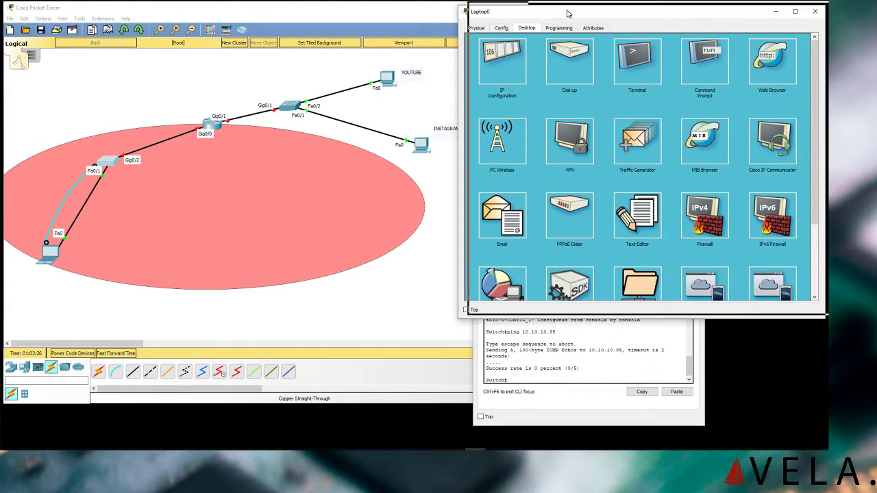
{"action": "left_click_drag", "start_coordinate": [561, 12], "coordinate": [563, 7]}
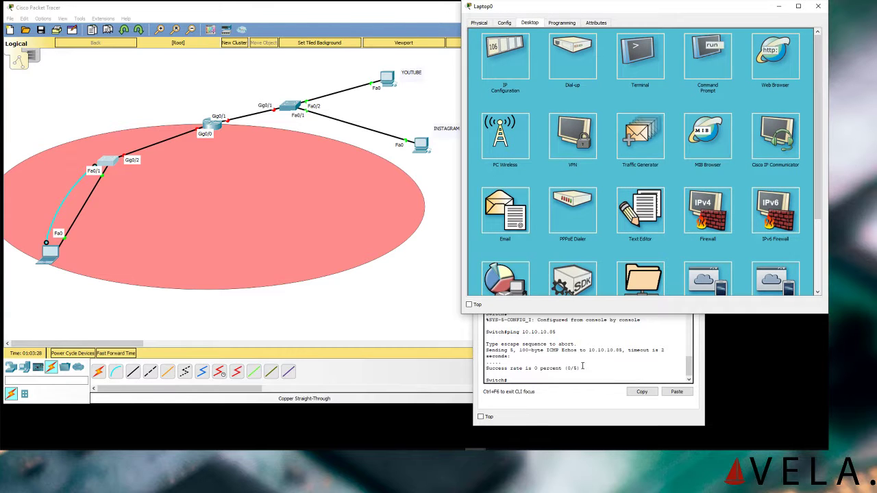
{"action": "left_click", "coordinate": [532, 213]}
{"action": "left_click_drag", "start_coordinate": [515, 185], "coordinate": [460, 204]}
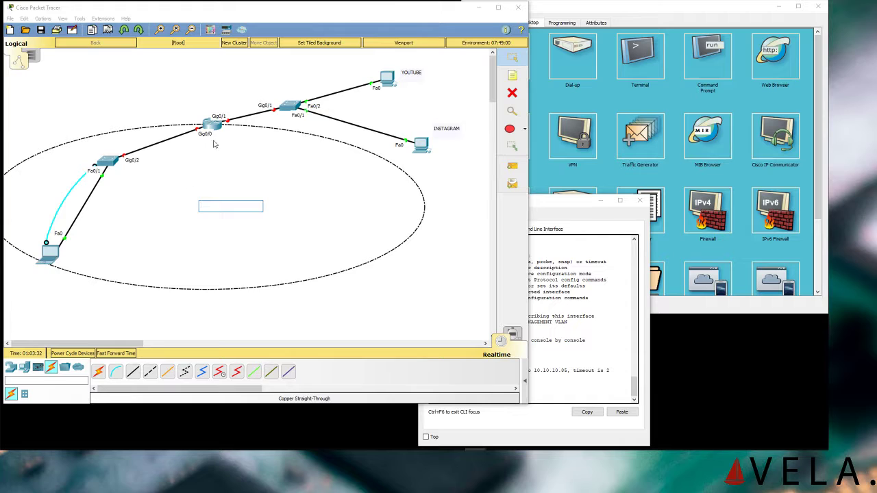
{"action": "left_click", "coordinate": [186, 94]}
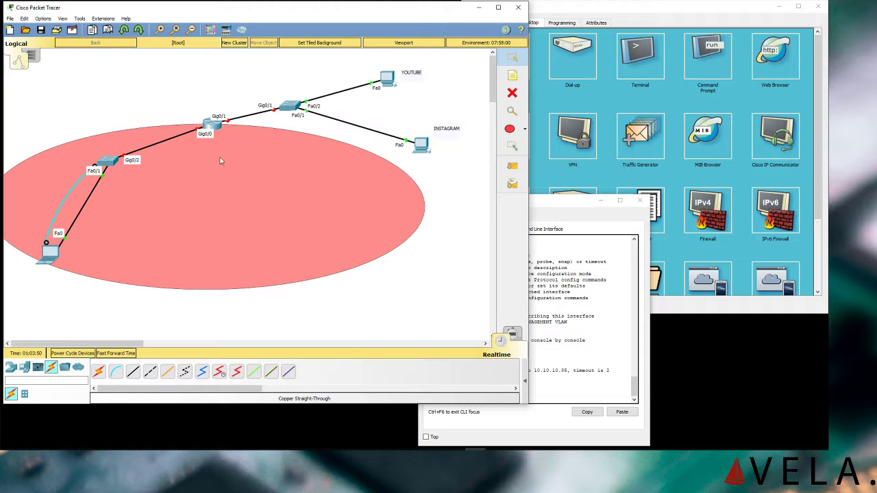
- Open the IP configuration of the YOUTUBE PC to examine its address settings
{"action": "left_click", "coordinate": [388, 78]}
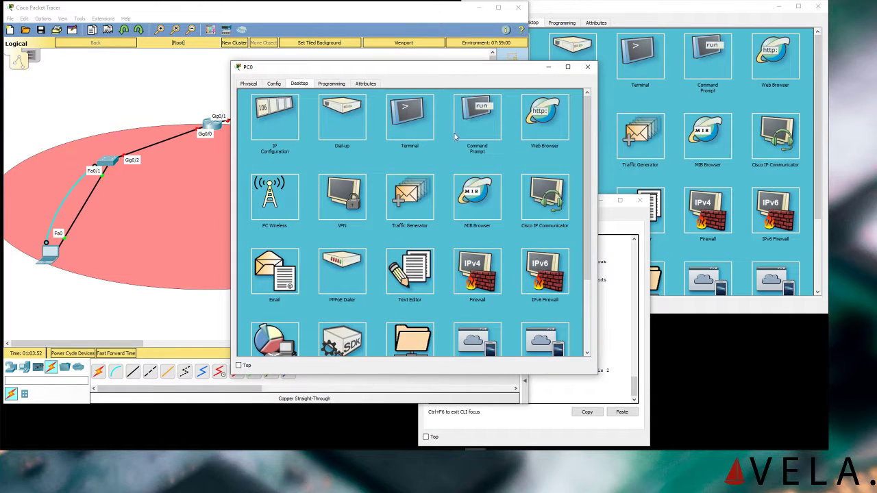
{"action": "left_click_drag", "start_coordinate": [418, 72], "coordinate": [453, 78]}
{"action": "left_click", "coordinate": [310, 124]}
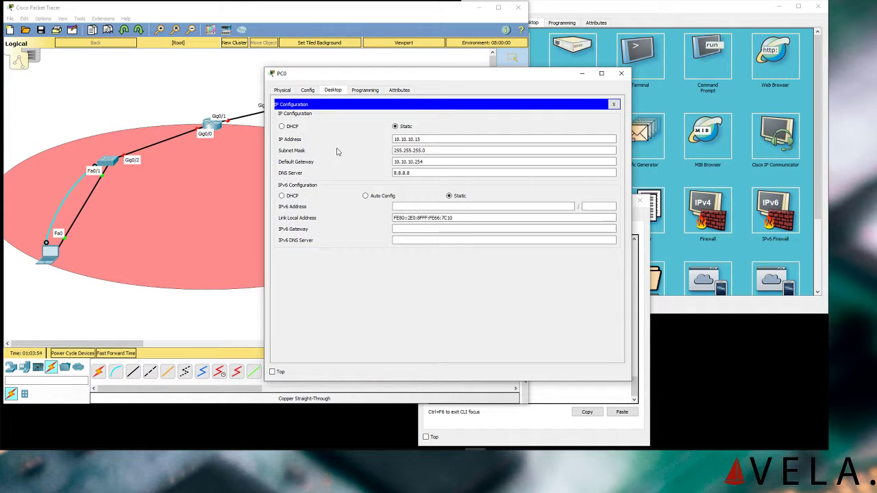
- Set the YOUTUBE PC's static IP address to 10.10.20.15 and close its window
{"action": "left_click_drag", "start_coordinate": [409, 139], "coordinate": [415, 139]}
{"action": "type", "text": "20"}
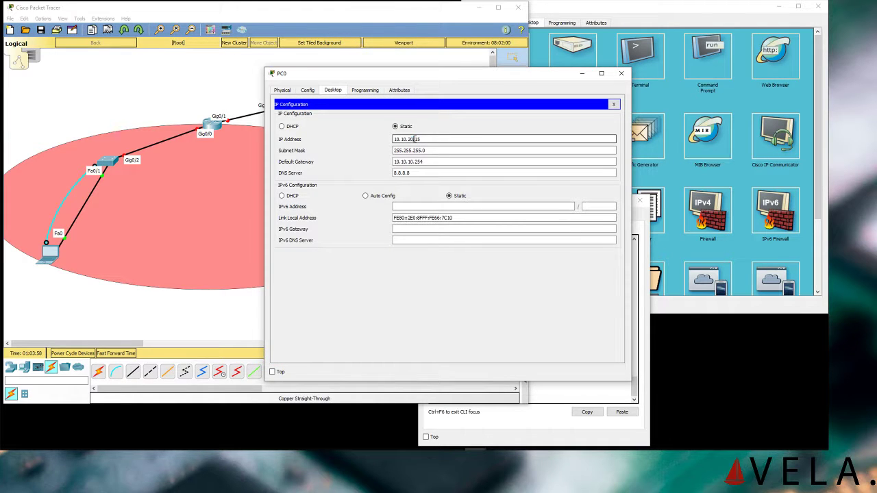
{"action": "left_click", "coordinate": [621, 72]}
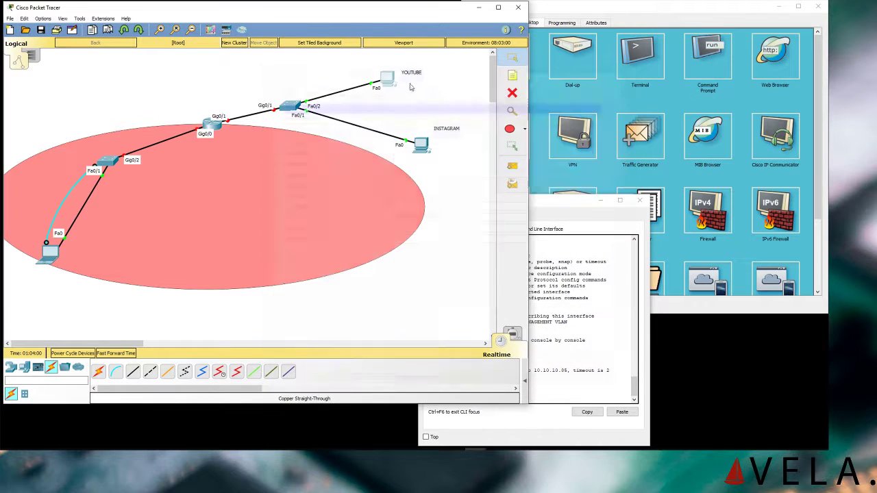
- Open the INSTAGRAM PC's IP configuration and set its static IP address to 10.10.20.20
{"action": "left_click", "coordinate": [419, 147]}
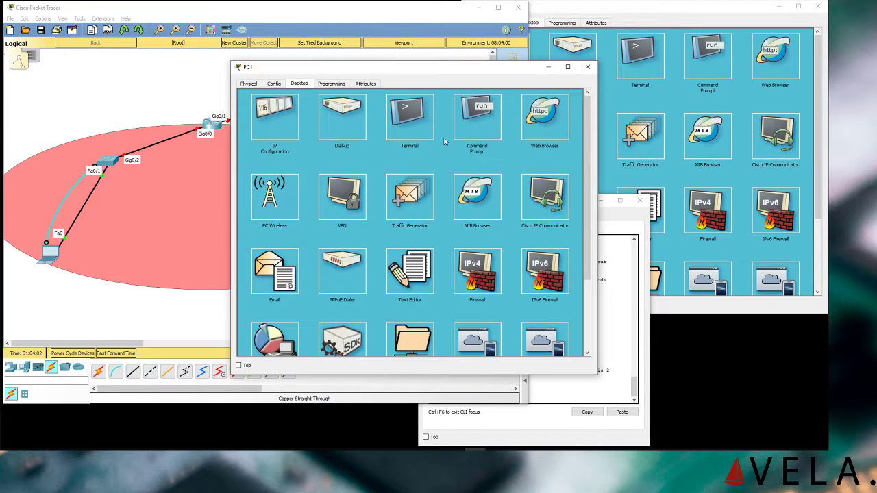
{"action": "left_click", "coordinate": [333, 110]}
{"action": "left_click", "coordinate": [450, 235]}
{"action": "left_click", "coordinate": [279, 130]}
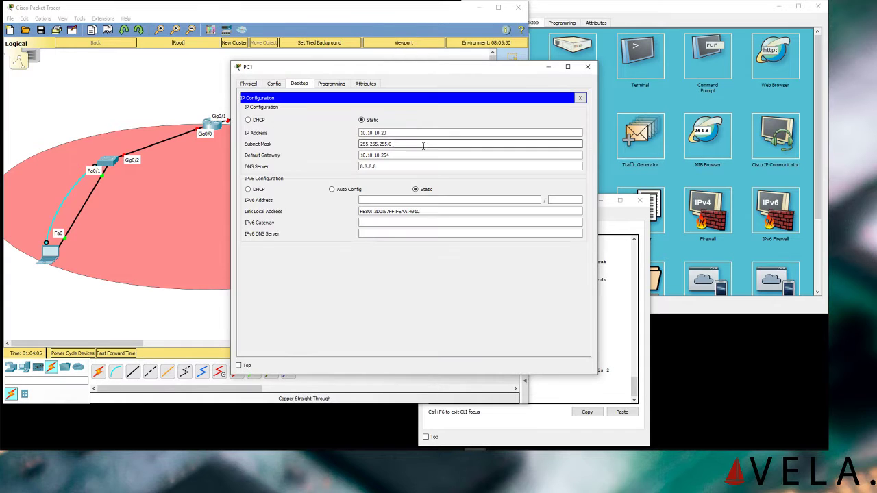
{"action": "left_click", "coordinate": [376, 132]}
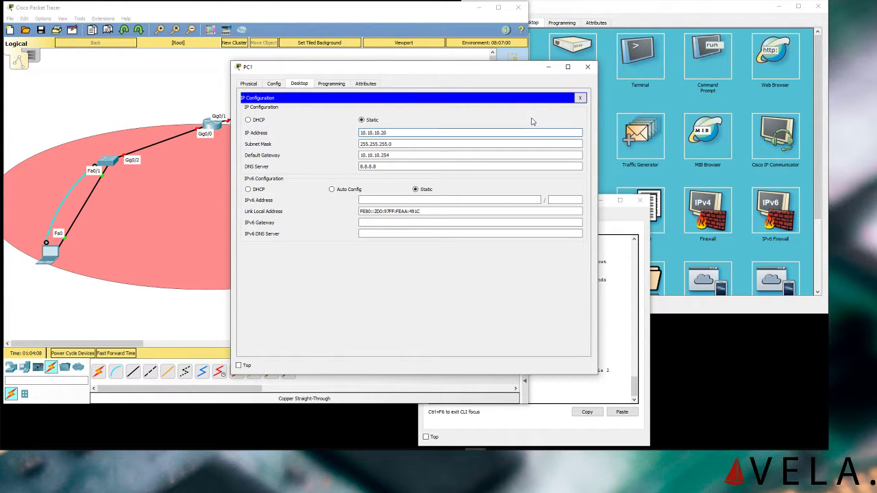
{"action": "key", "text": "BackSpace"}
{"action": "key", "text": "BackSpace"}
{"action": "type", "text": "20"}
- Set the INSTAGRAM PC's default gateway to 10.10.20.254 and close its window
{"action": "left_click", "coordinate": [377, 156]}
{"action": "key", "text": "BackSpace"}
{"action": "type", "text": "2"}
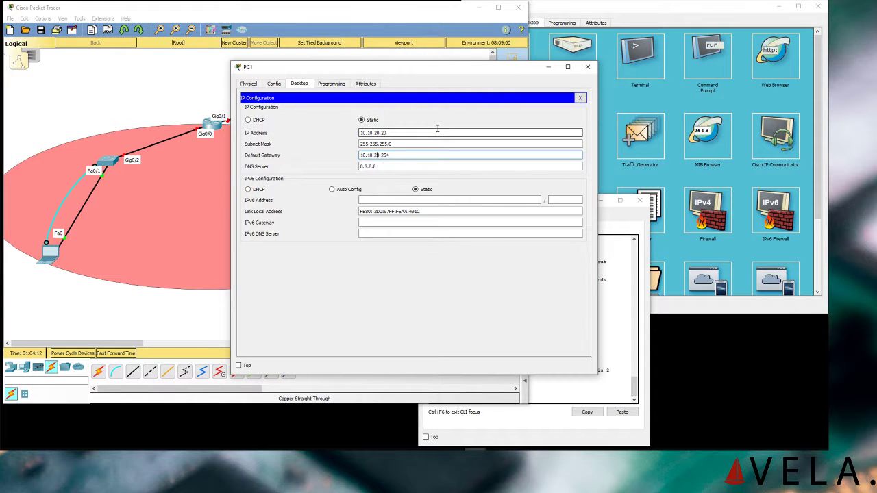
{"action": "left_click", "coordinate": [580, 97]}
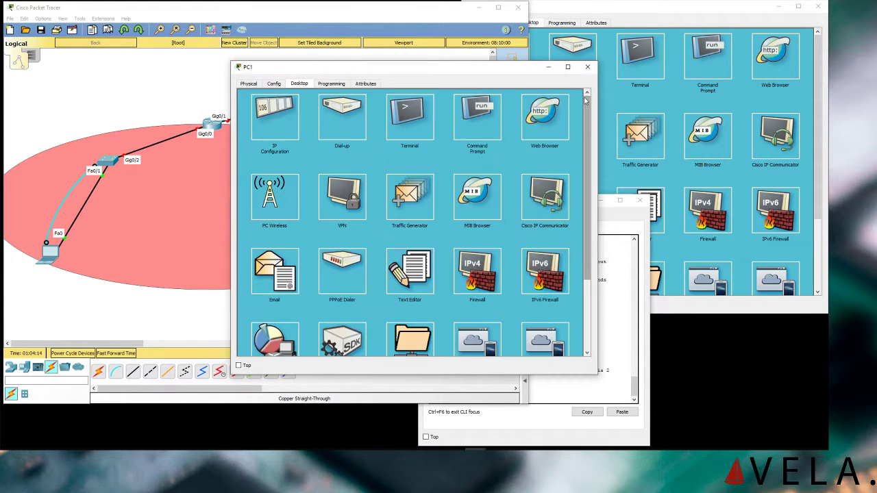
{"action": "left_click", "coordinate": [587, 66]}
- Reopen the YOUTUBE PC's IP configuration and set its default gateway to 10.10.20.254
{"action": "left_click", "coordinate": [388, 78]}
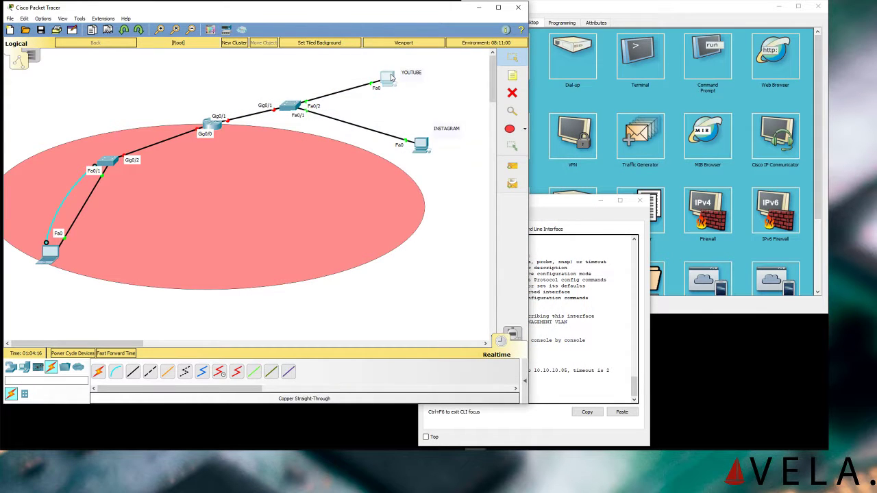
{"action": "left_click", "coordinate": [296, 116]}
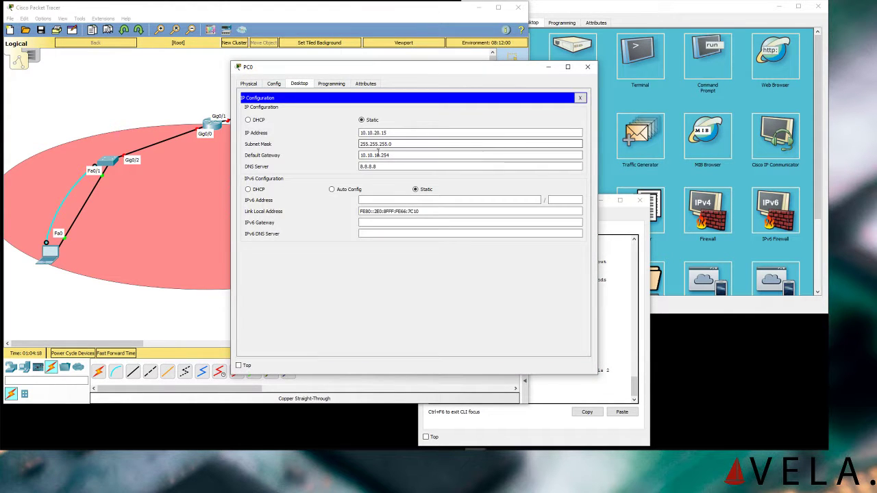
{"action": "left_click", "coordinate": [376, 155]}
{"action": "key", "text": "BackSpace"}
{"action": "type", "text": "2"}
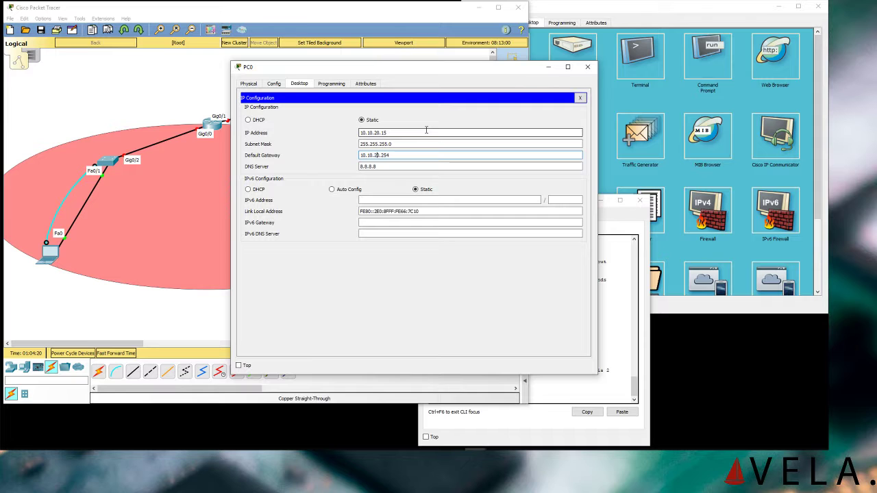
{"action": "left_click", "coordinate": [580, 98]}
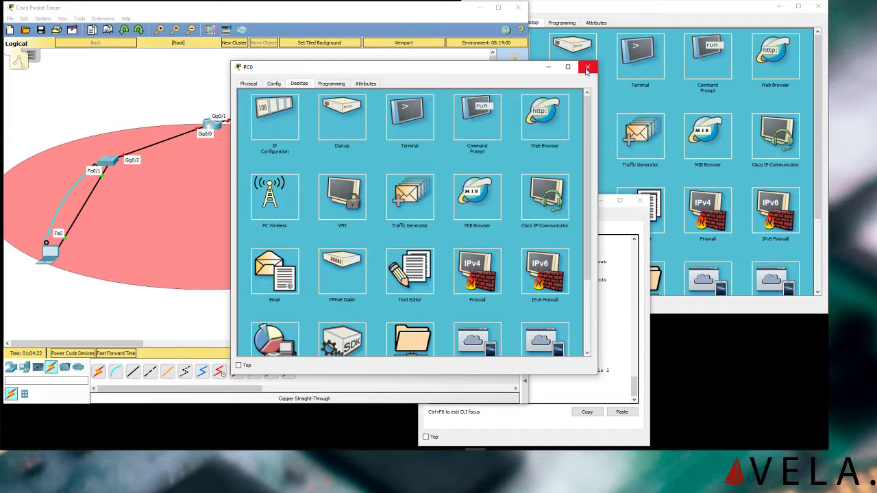
{"action": "left_click", "coordinate": [588, 67]}
- Open the CLI of the router between the two switches, enable privileged mode, and enter global configuration mode
{"action": "left_click", "coordinate": [293, 110]}
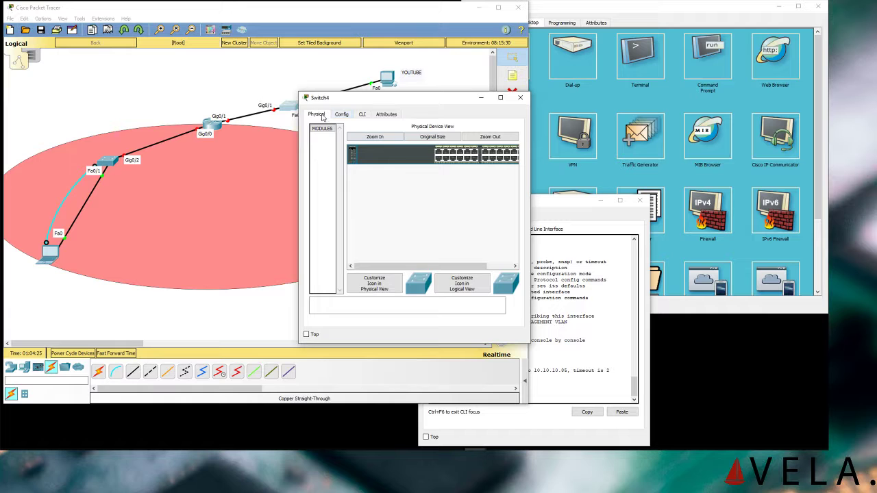
{"action": "left_click", "coordinate": [520, 97]}
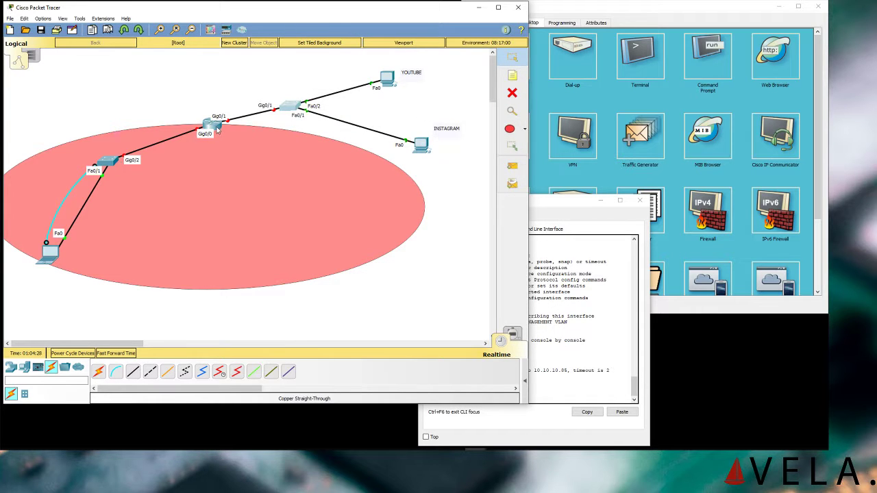
{"action": "left_click", "coordinate": [216, 127]}
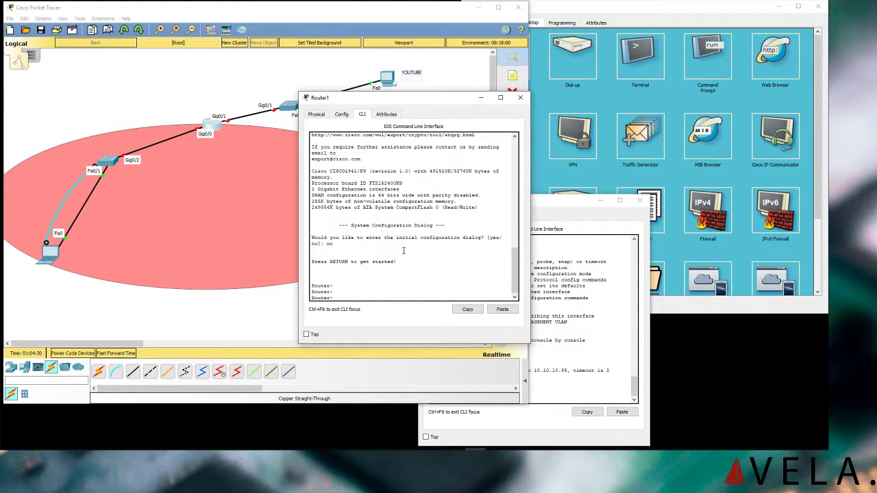
{"action": "key", "text": "Return"}
{"action": "key", "text": "Return"}
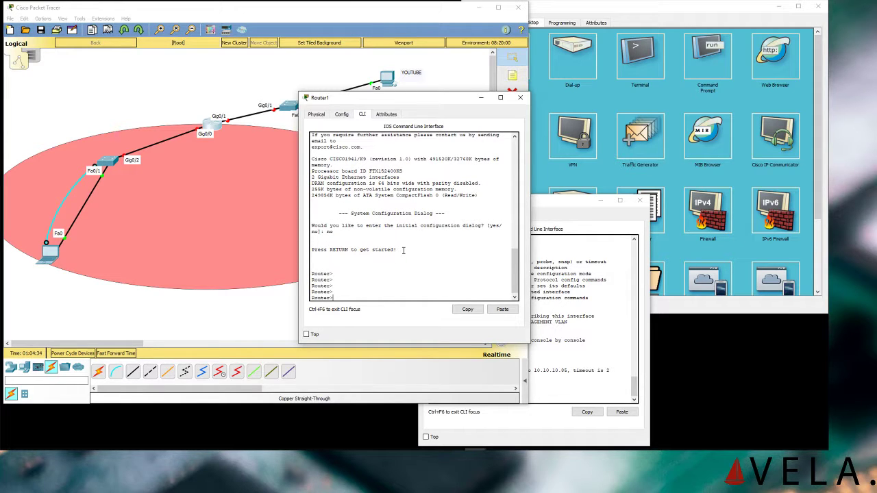
{"action": "type", "text": "conf t"}
{"action": "key", "text": "Return"}
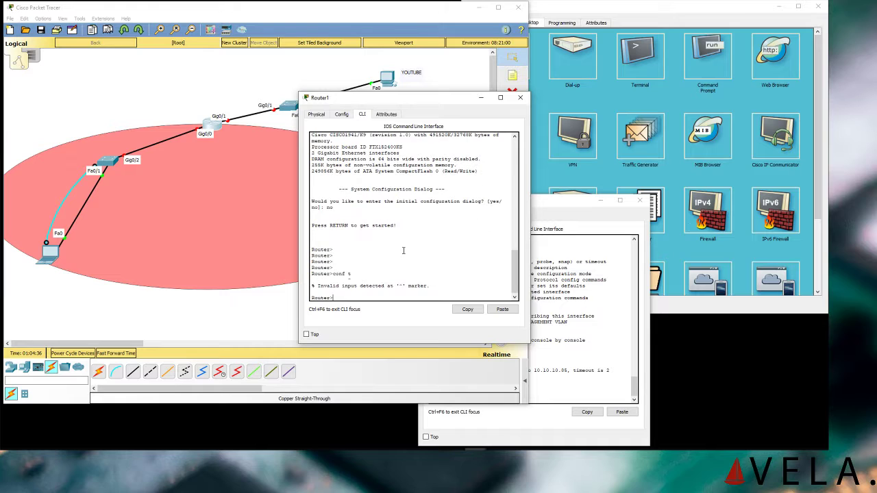
{"action": "type", "text": "en"}
{"action": "key", "text": "Return"}
{"action": "type", "text": "conf"}
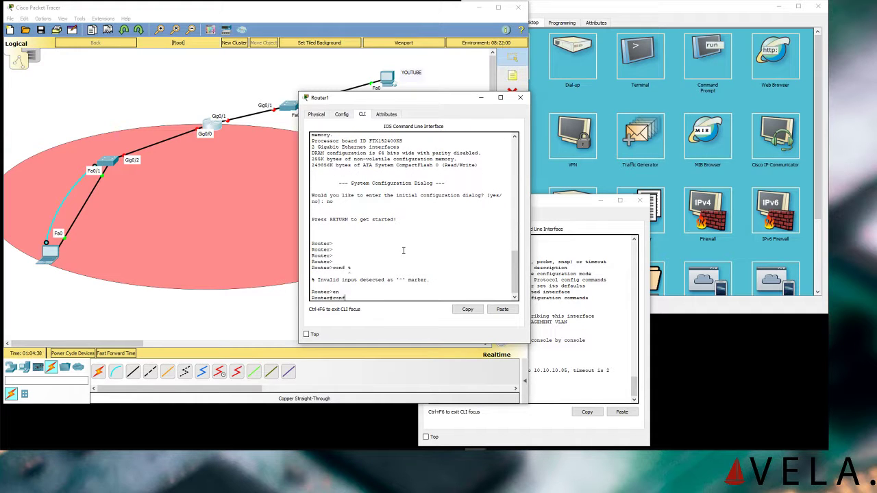
{"action": "type", "text": " t"}
{"action": "key", "text": "Return"}
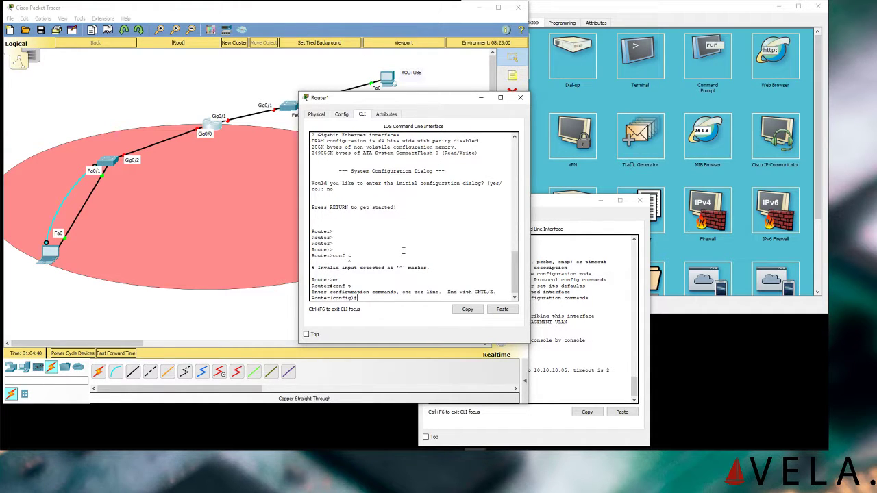
- Set the router's hostname to LILWAYNE
{"action": "type", "text": "host"}
{"action": "key", "text": "Tab"}
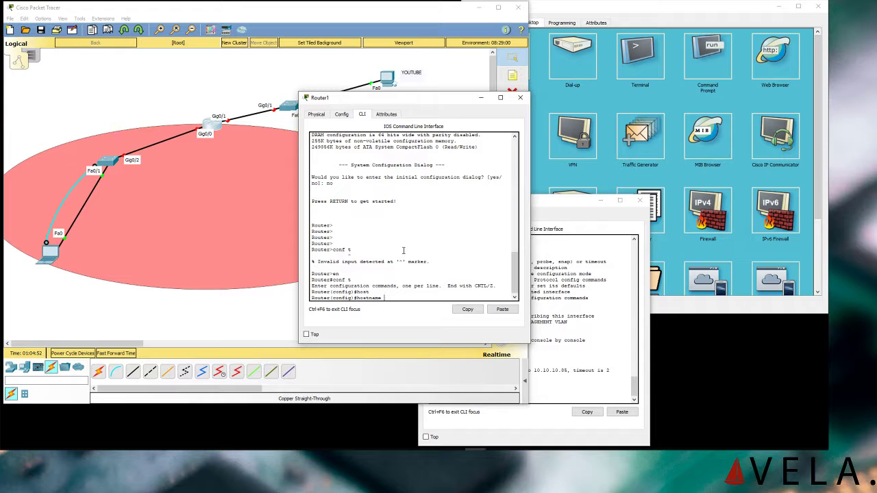
{"action": "type", "text": "LILWAYNE"}
{"action": "key", "text": "Return"}
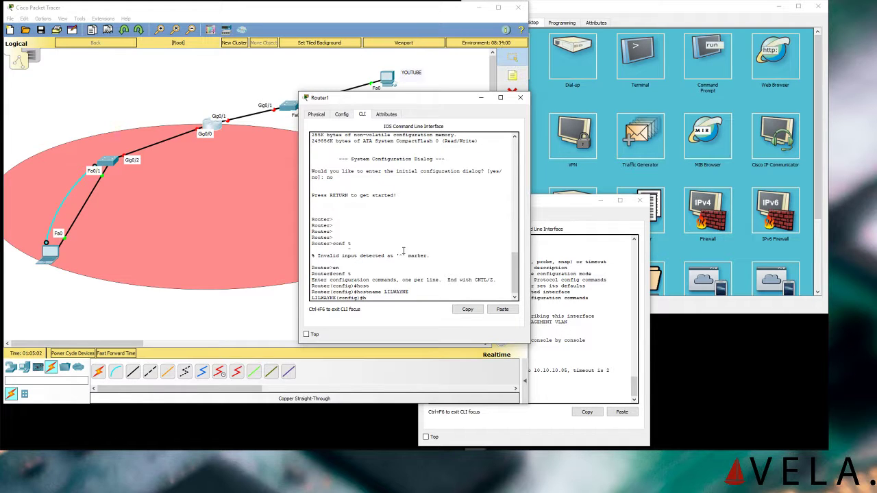
- List the available configuration commands, and display the router's interface status with do show ip int to examine both Gigabit ports
{"action": "type", "text": "?"}
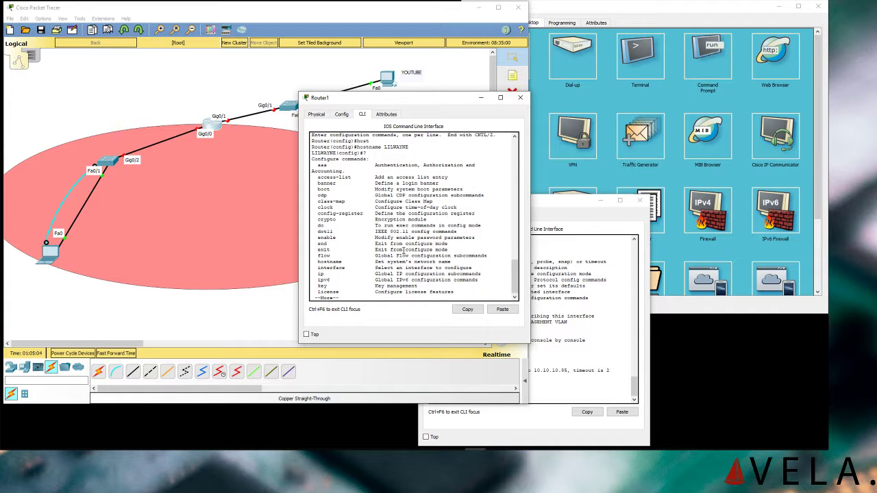
{"action": "key", "text": "space"}
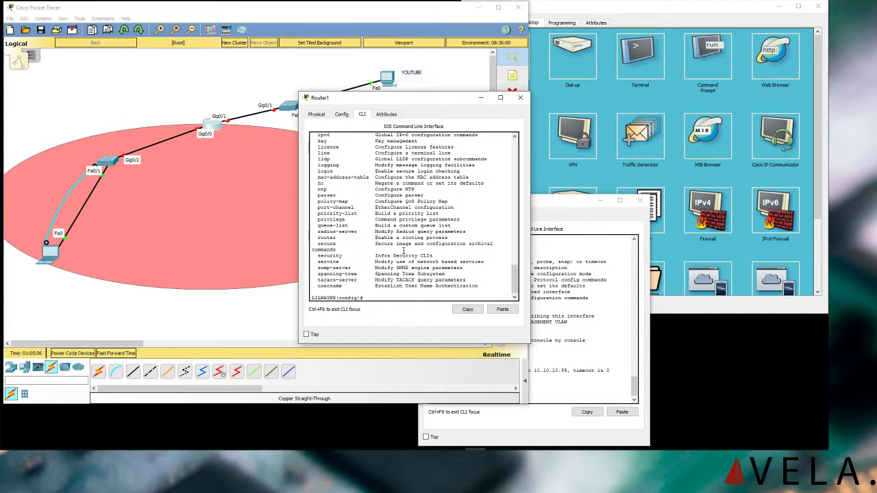
{"action": "type", "text": "show ip int"}
{"action": "key", "text": "Tab"}
{"action": "key", "text": "Return"}
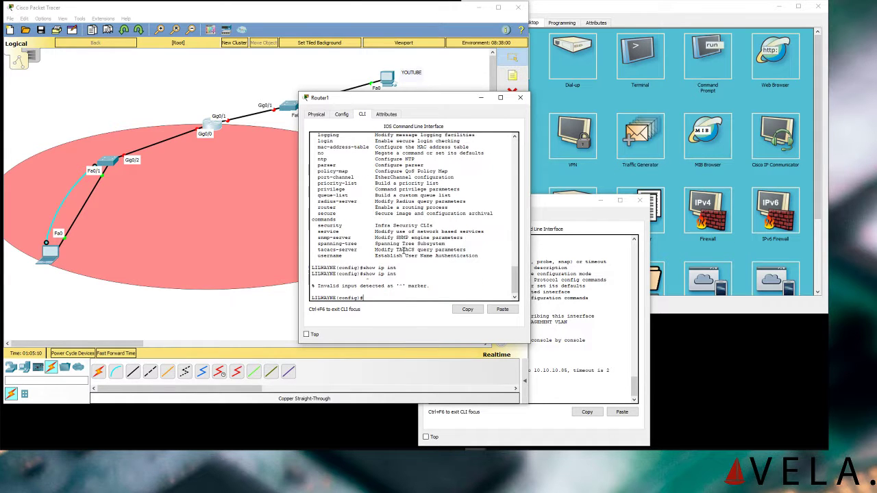
{"action": "type", "text": "do show ip int"}
{"action": "key", "text": "Return"}
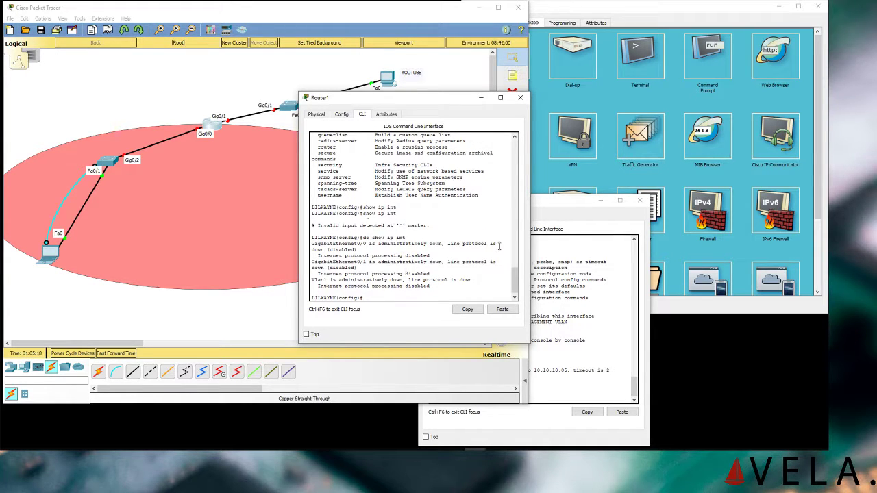
{"action": "left_click_drag", "start_coordinate": [331, 245], "coordinate": [464, 249]}
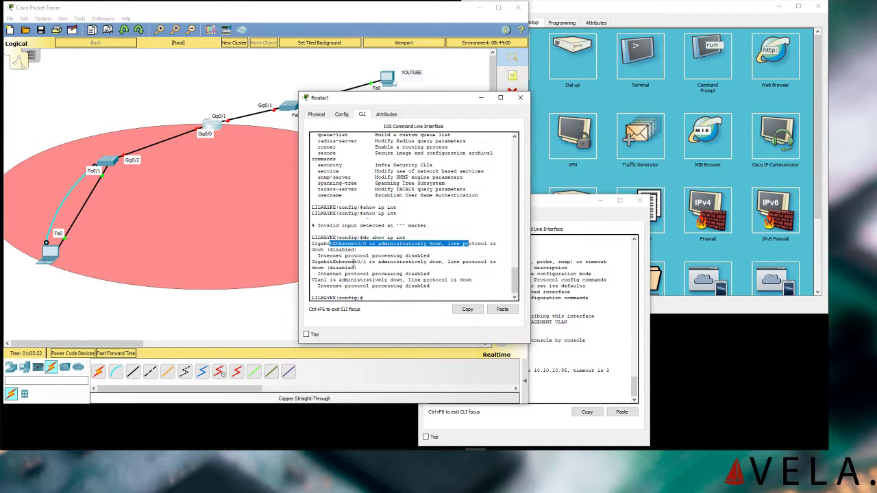
{"action": "left_click_drag", "start_coordinate": [354, 263], "coordinate": [453, 260]}
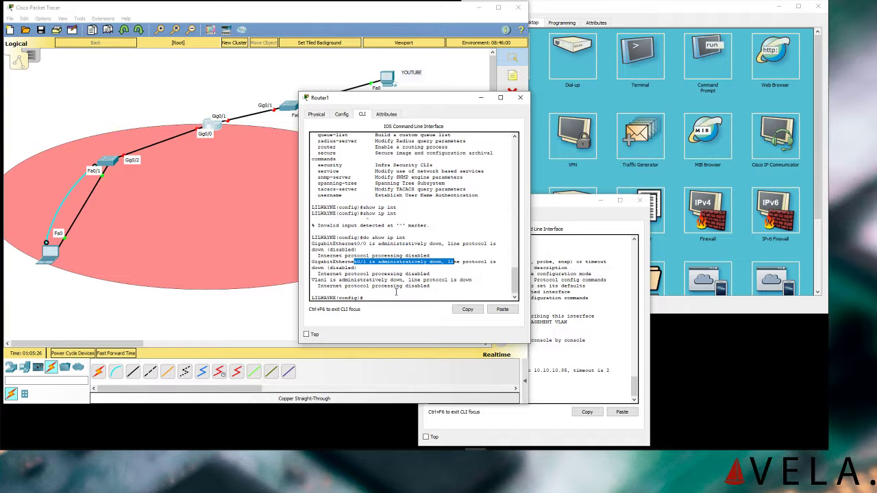
{"action": "left_click", "coordinate": [410, 276]}
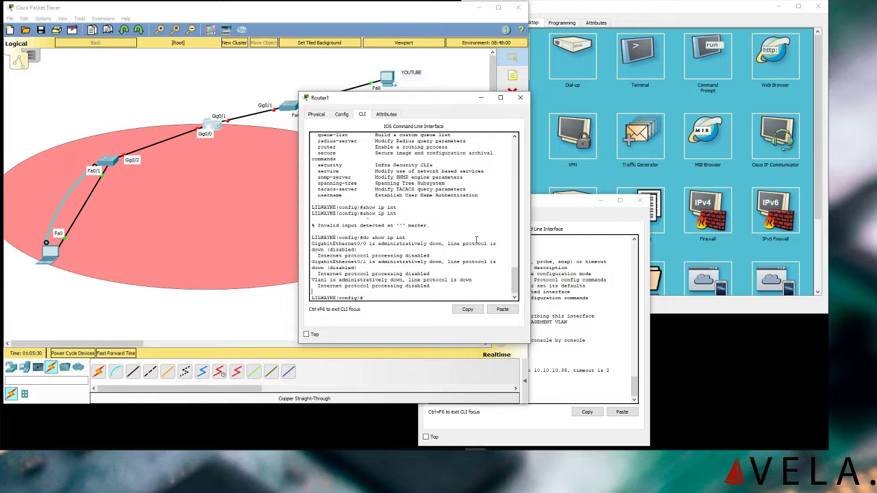
- Try to open the router's g0/0 interface with the command conf g0/0
{"action": "type", "text": "congf"}
{"action": "key", "text": "BackSpace"}
{"action": "key", "text": "BackSpace"}
{"action": "type", "text": "onf g0/0"}
{"action": "key", "text": "Return"}
- Rework the previous command into int g0/0 and enter that interface's configuration mode
{"action": "key", "text": "Up"}
{"action": "key", "text": "Up"}
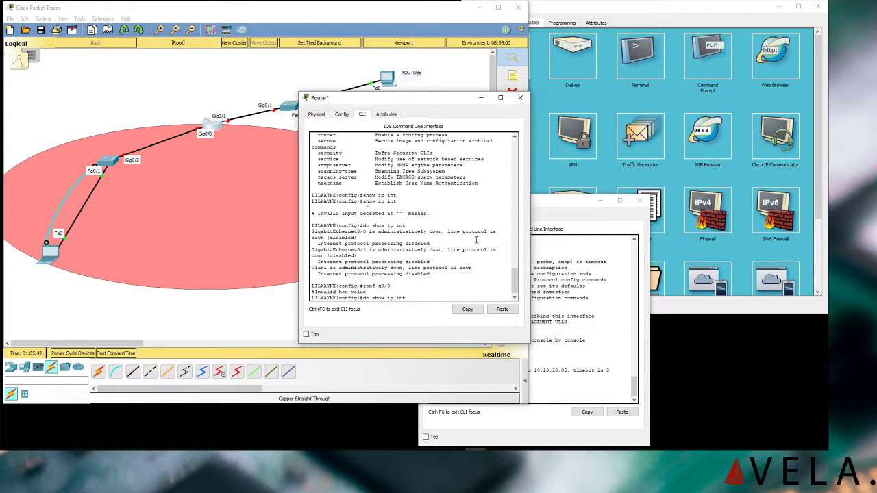
{"action": "key", "text": "Down"}
{"action": "key", "text": "BackSpace"}
{"action": "key", "text": "BackSpace"}
{"action": "key", "text": "BackSpace"}
{"action": "key", "text": "BackSpace"}
{"action": "type", "text": "int"}
{"action": "key", "text": "Return"}
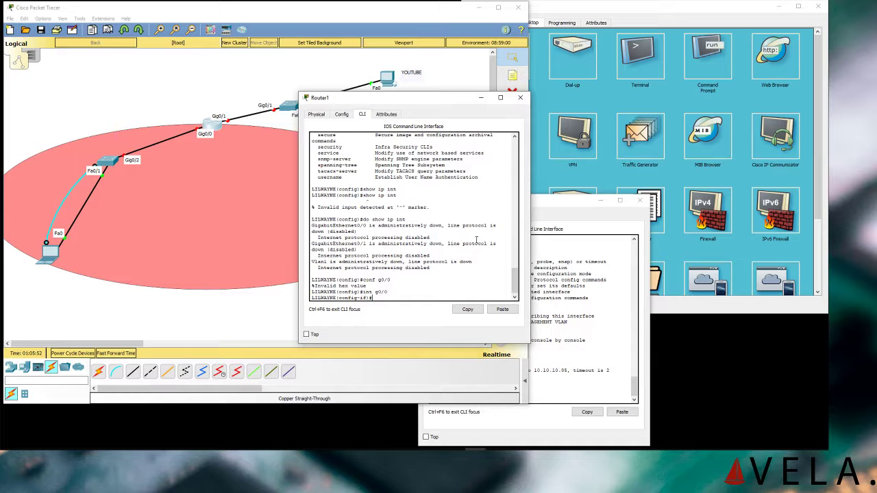
- Assign IP address 10.10.10.254 with subnet mask 255.255.255.0 to the router's g0/0 interface
{"action": "type", "text": "ip int"}
{"action": "key", "text": "BackSpace"}
{"action": "type", "text": "add"}
{"action": "key", "text": "Tab"}
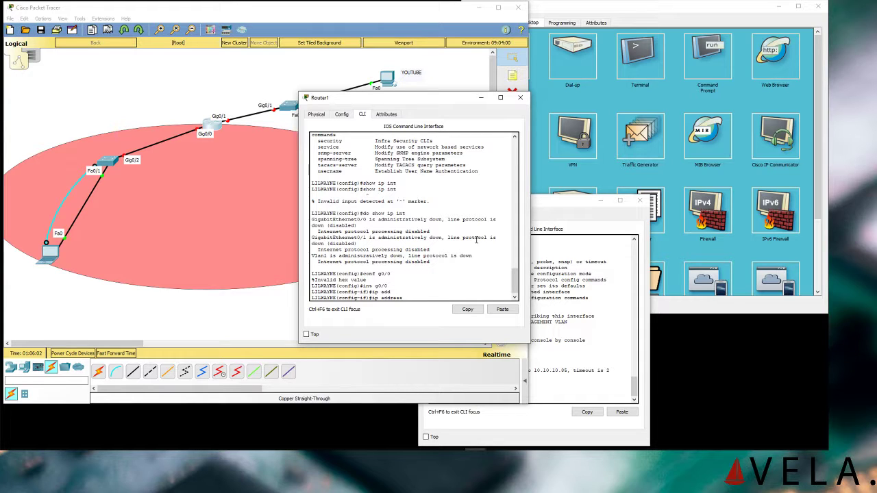
{"action": "type", "text": "10"}
{"action": "type", "text": ".10.10.254 255.255.255.0"}
{"action": "left_click_drag", "start_coordinate": [407, 298], "coordinate": [485, 298]}
{"action": "left_click", "coordinate": [446, 298]}
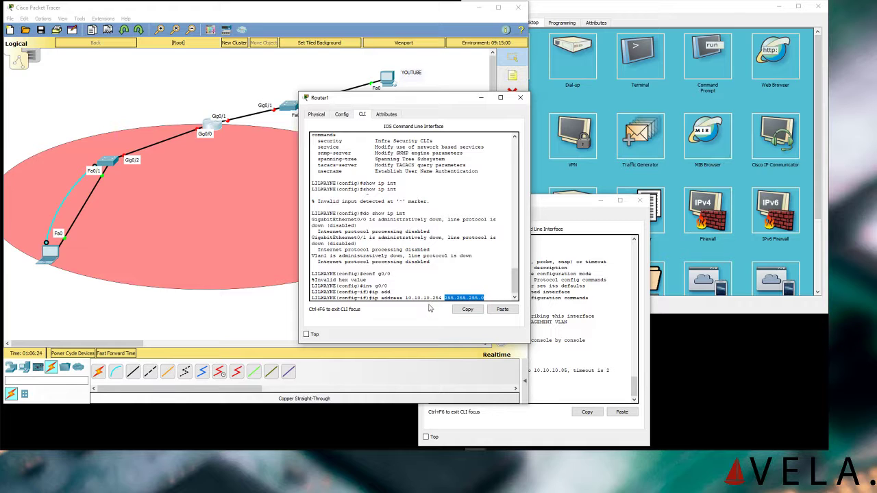
{"action": "left_click_drag", "start_coordinate": [430, 298], "coordinate": [406, 300]}
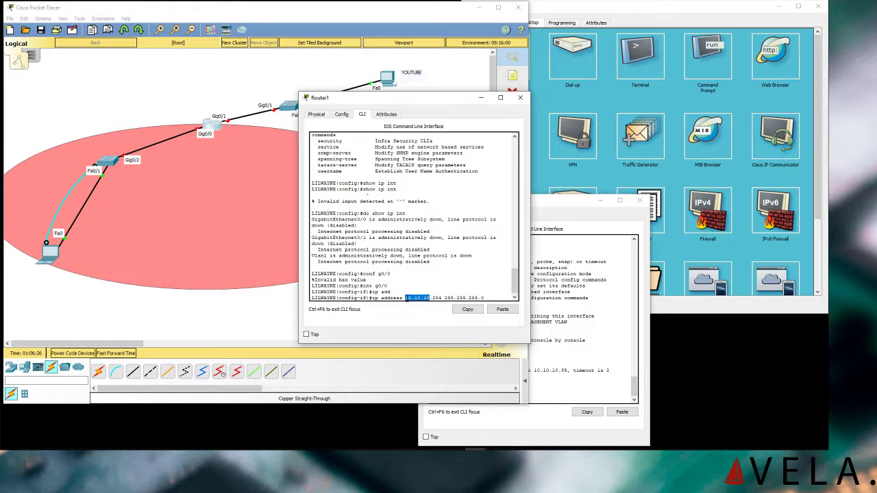
{"action": "triple_click", "coordinate": [436, 299]}
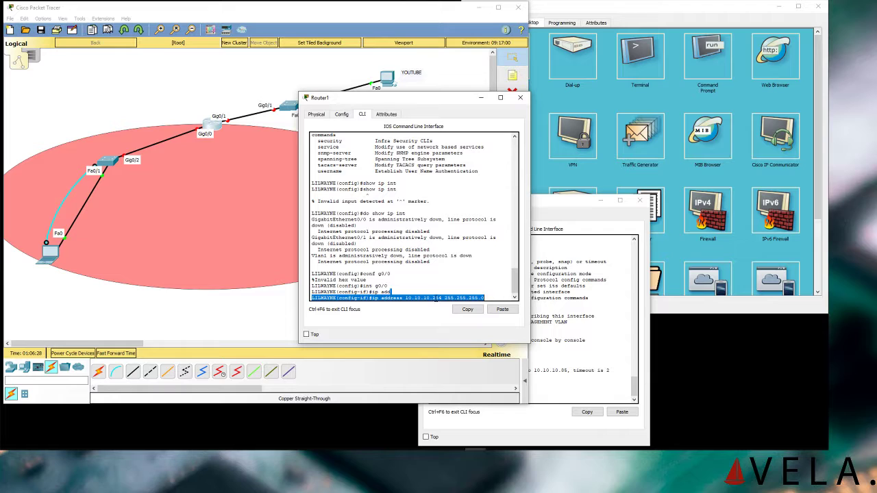
{"action": "left_click", "coordinate": [435, 299]}
{"action": "left_click_drag", "start_coordinate": [432, 298], "coordinate": [446, 300]}
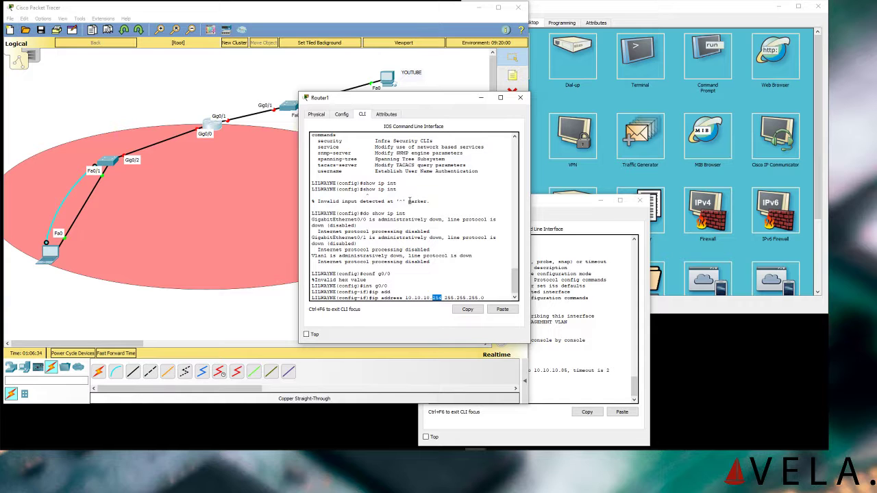
{"action": "left_click", "coordinate": [496, 308]}
{"action": "key", "text": "Return"}
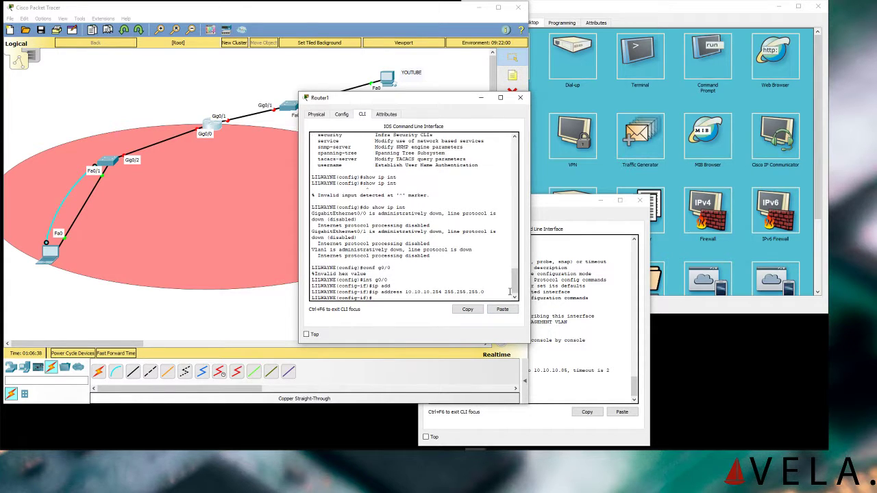
- Enable the router's g0/0 interface with the no shut command
{"action": "type", "text": "n"}
{"action": "type", "text": "no shut"}
{"action": "key", "text": "Return"}
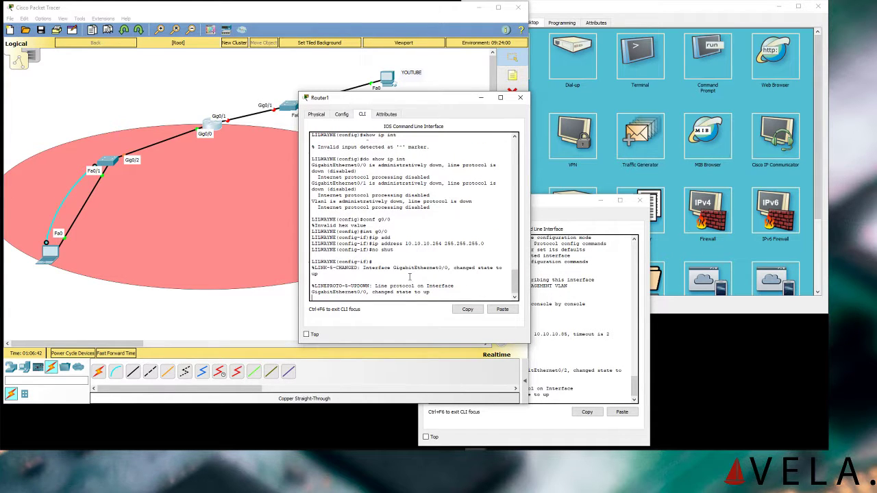
{"action": "mouse_move", "coordinate": [415, 286]}
{"action": "left_mouse_down"}
{"action": "mouse_move", "coordinate": [457, 288]}
{"action": "mouse_move", "coordinate": [420, 293]}
{"action": "left_mouse_up"}
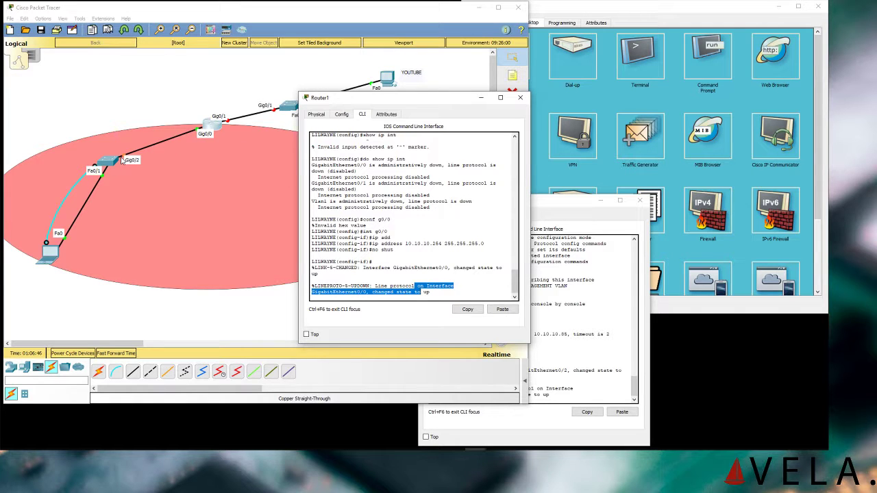
- Exit the g0/0 interface configuration mode and move the router's window clear of the topology
{"action": "left_click", "coordinate": [520, 98]}
{"action": "left_click", "coordinate": [219, 124]}
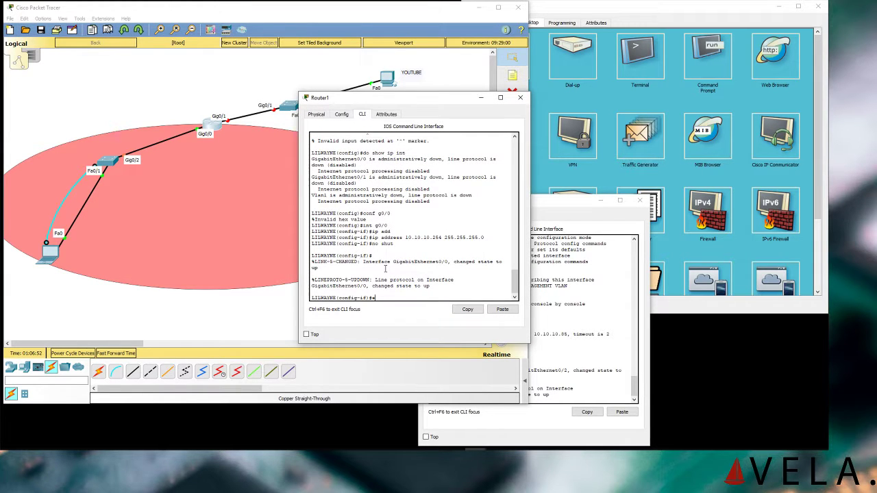
{"action": "type", "text": "xit"}
{"action": "key", "text": "Return"}
{"action": "key", "text": "Return"}
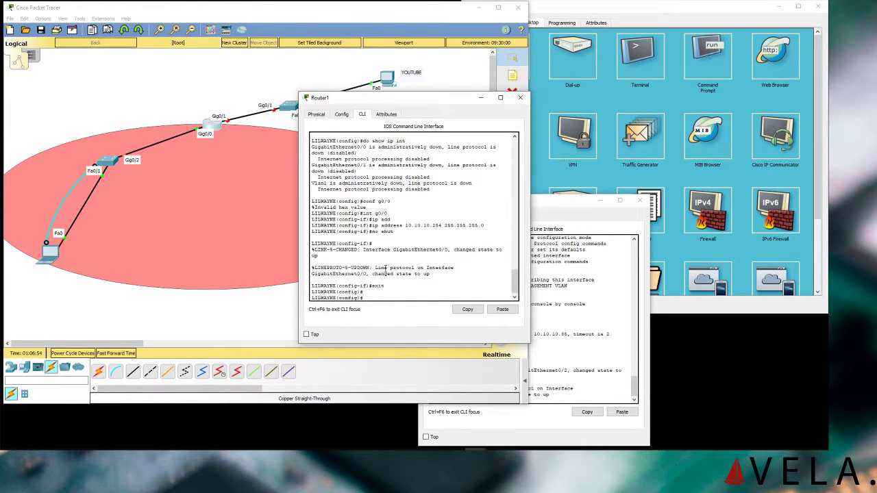
{"action": "left_click_drag", "start_coordinate": [388, 107], "coordinate": [339, 141]}
{"action": "type", "text": "line"}
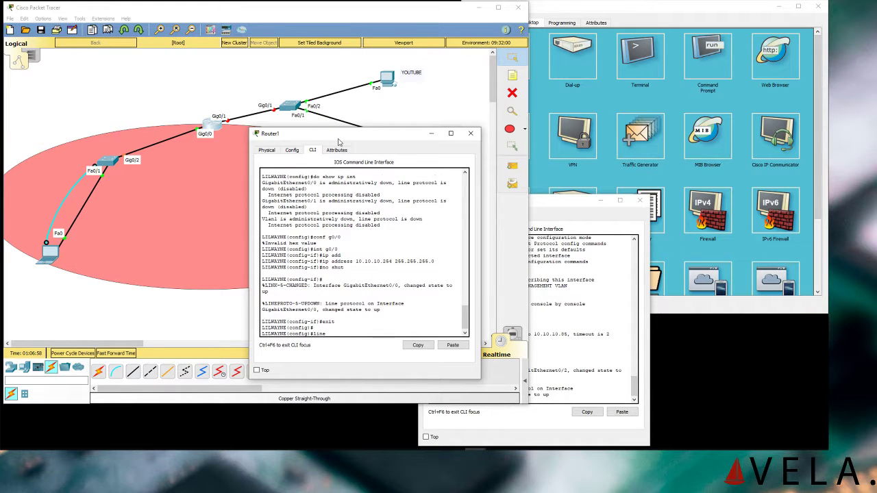
{"action": "key", "text": "Tab"}
{"action": "key", "text": "BackSpace"}
{"action": "key", "text": "BackSpace"}
{"action": "key", "text": "BackSpace"}
{"action": "key", "text": "BackSpace"}
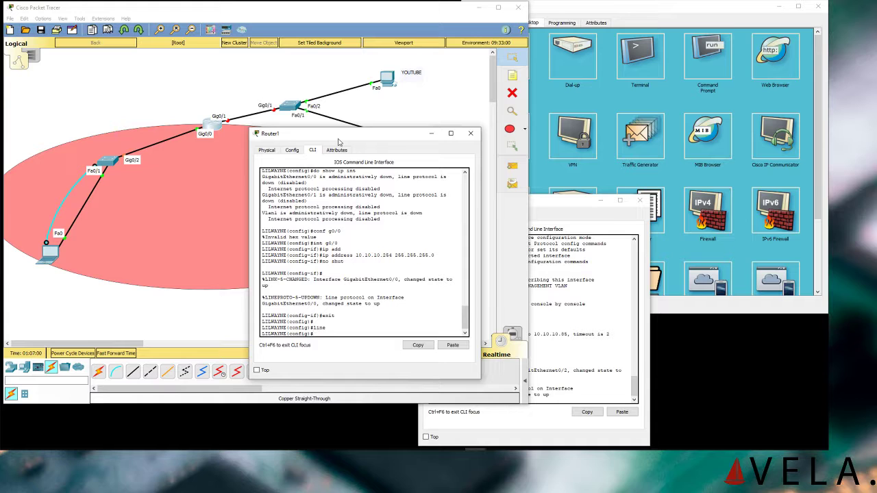
- Enter configuration mode for the router's interface gigabitEthernet 0/1
{"action": "type", "text": "int"}
{"action": "key", "text": "Tab"}
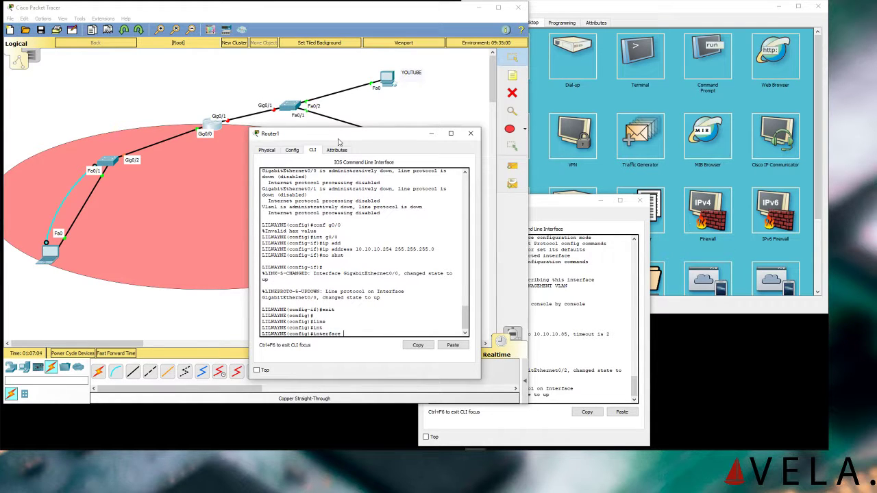
{"action": "type", "text": "gi"}
{"action": "key", "text": "Tab"}
{"action": "type", "text": "0"}
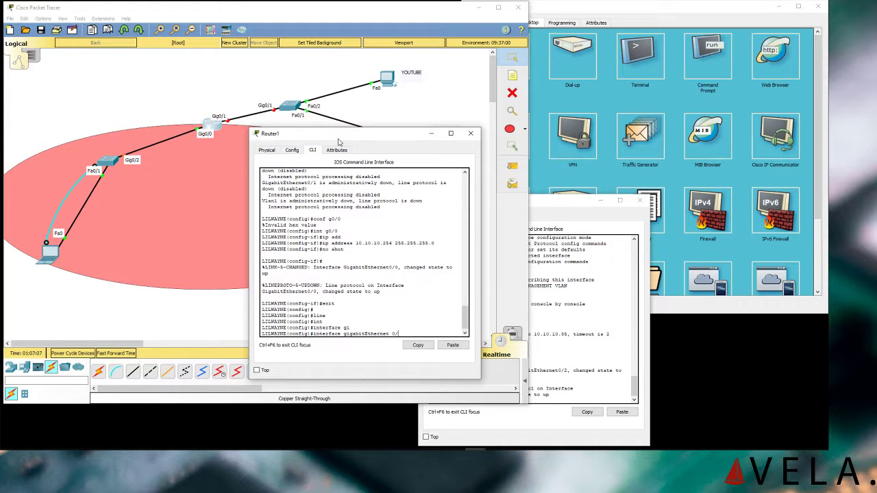
{"action": "key", "text": "Return"}
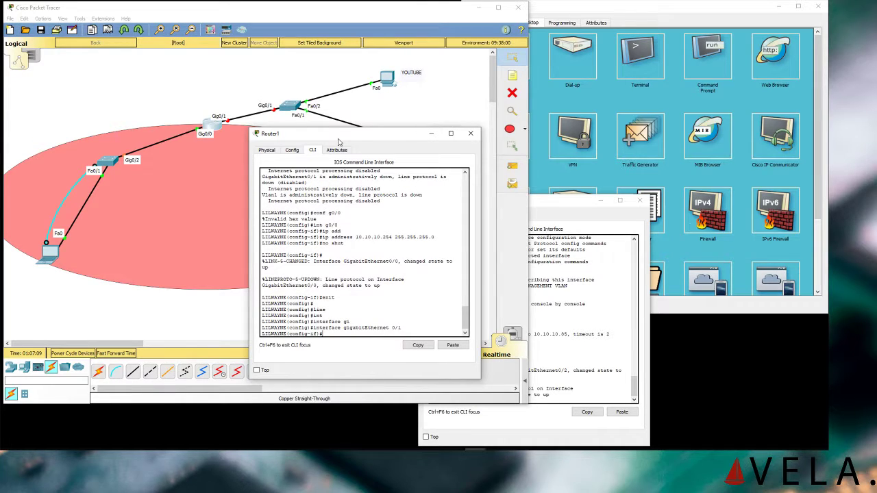
- Enable the router's gigabitEthernet 0/1 interface with no shut and return to the command prompt
{"action": "type", "text": "no shut"}
{"action": "key", "text": "Return"}
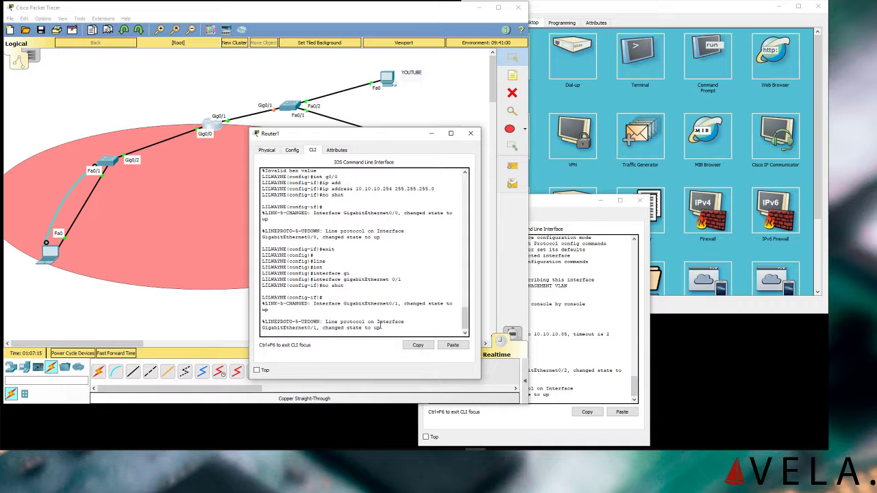
{"action": "key", "text": "Return"}
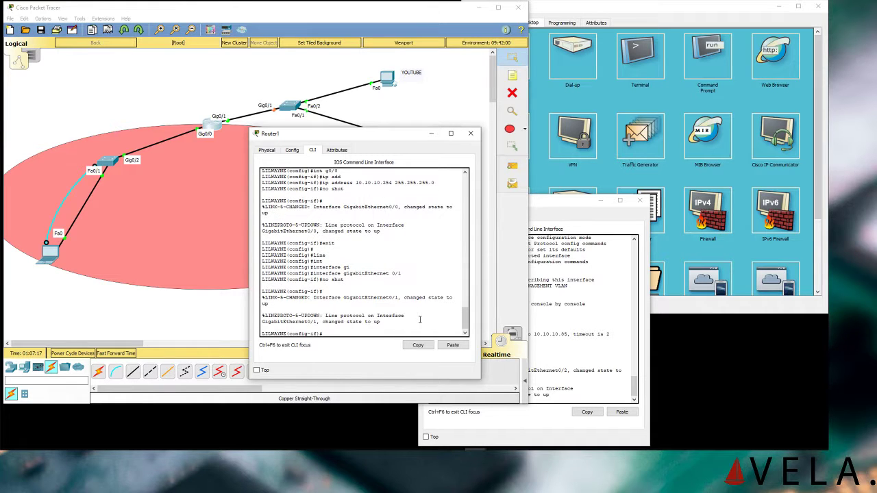
- Assign IP address 10.10.20.254 with subnet mask 255.255.255.0 to the router's gigabitEthernet 0/1 interface
{"action": "type", "text": "ip ad"}
{"action": "key", "text": "Tab"}
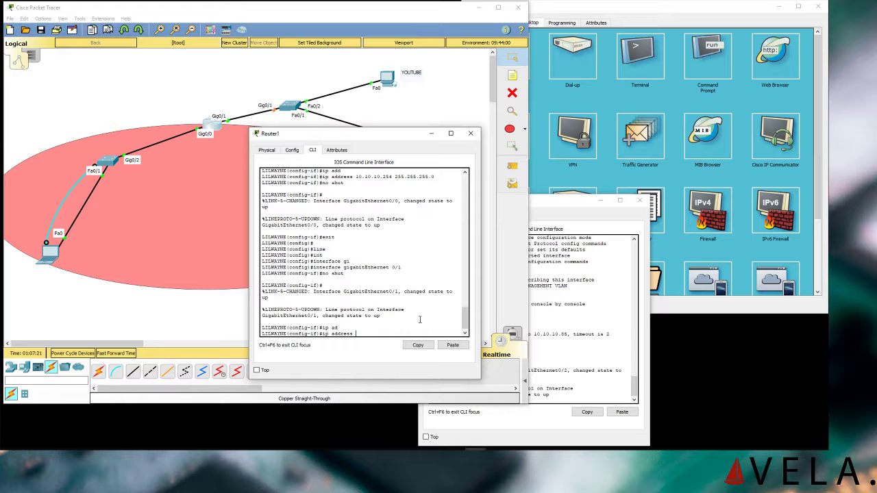
{"action": "type", "text": "10.10.20.254"}
{"action": "key", "text": "Return"}
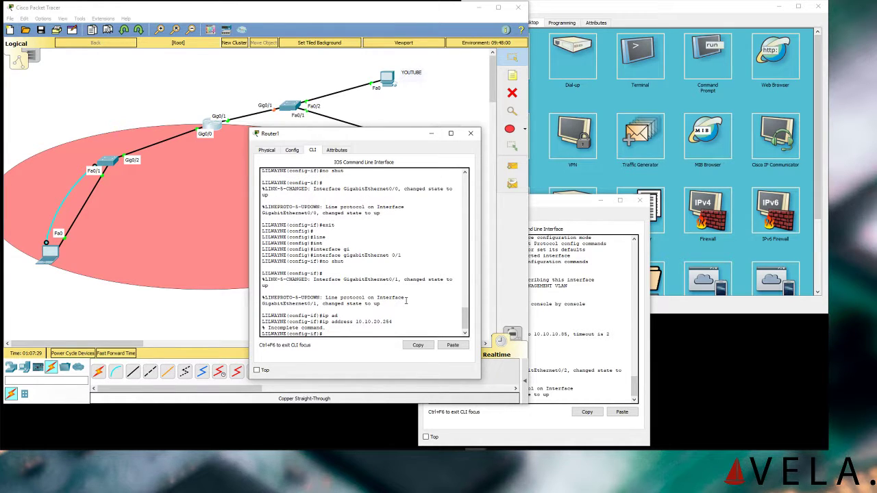
{"action": "key", "text": "Up"}
{"action": "type", "text": "255.255.255.0"}
{"action": "key", "text": "Return"}
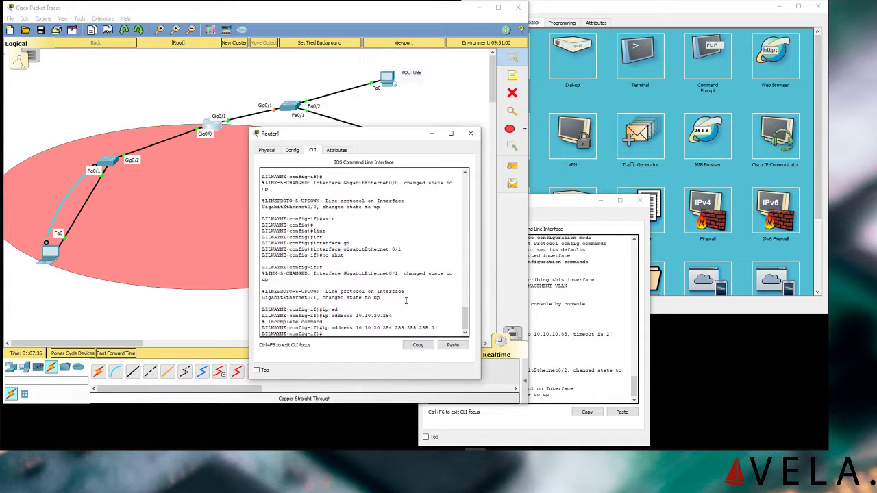
- Close the router's window and open the command prompt on the laptop
{"action": "left_click_drag", "start_coordinate": [341, 139], "coordinate": [391, 145]}
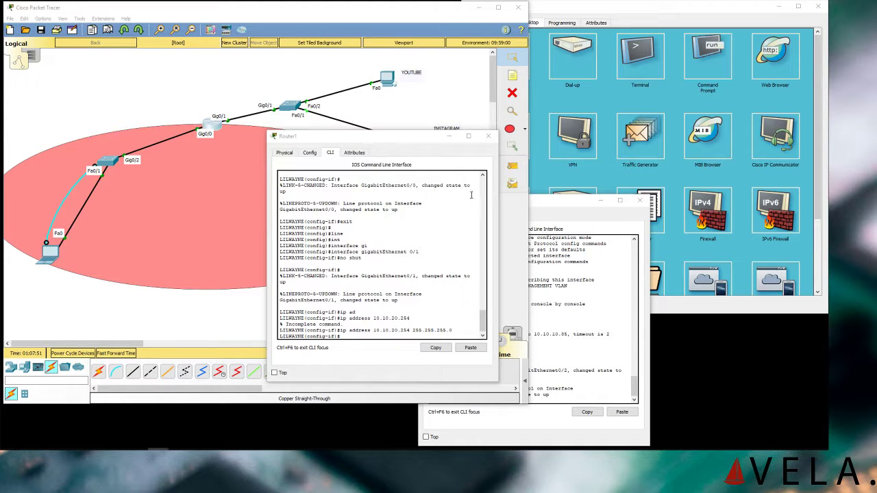
{"action": "left_click_drag", "start_coordinate": [321, 137], "coordinate": [388, 98]}
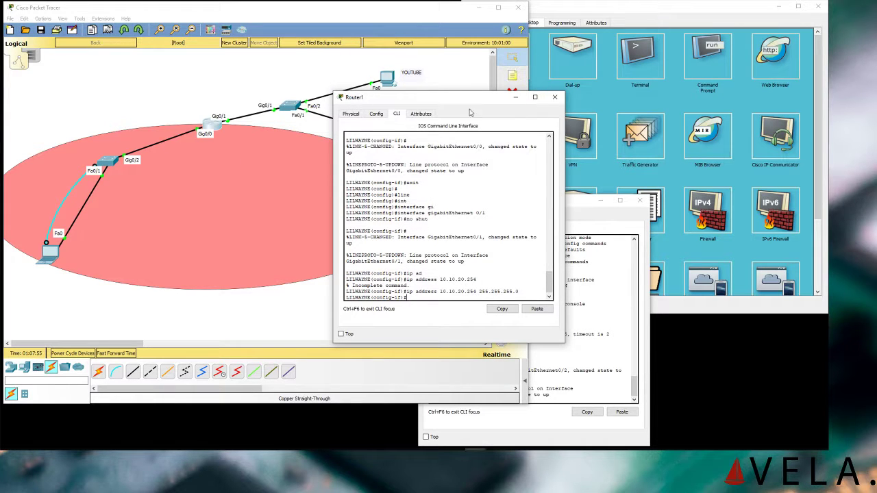
{"action": "left_click", "coordinate": [555, 98]}
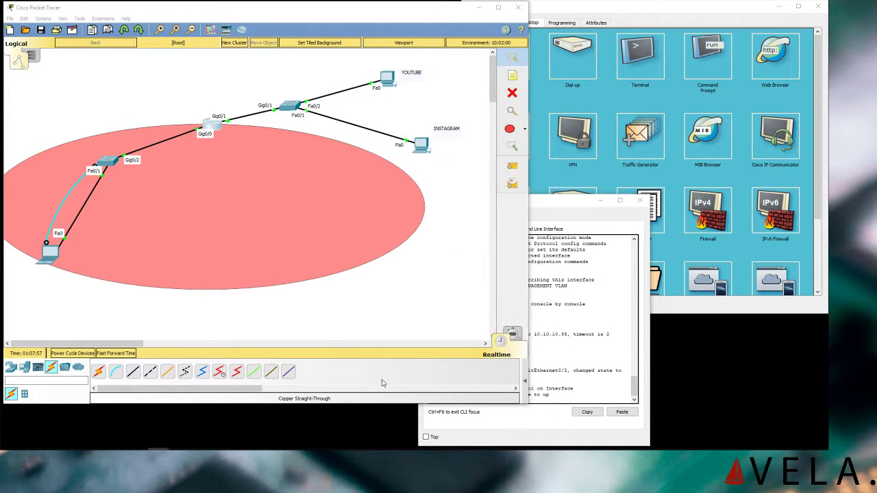
{"action": "left_click", "coordinate": [45, 255]}
{"action": "left_click", "coordinate": [641, 69]}
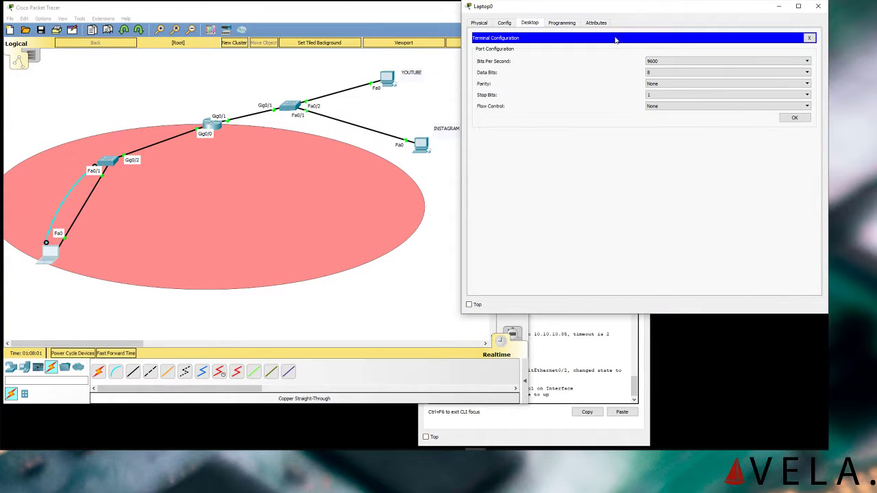
{"action": "left_click", "coordinate": [810, 38]}
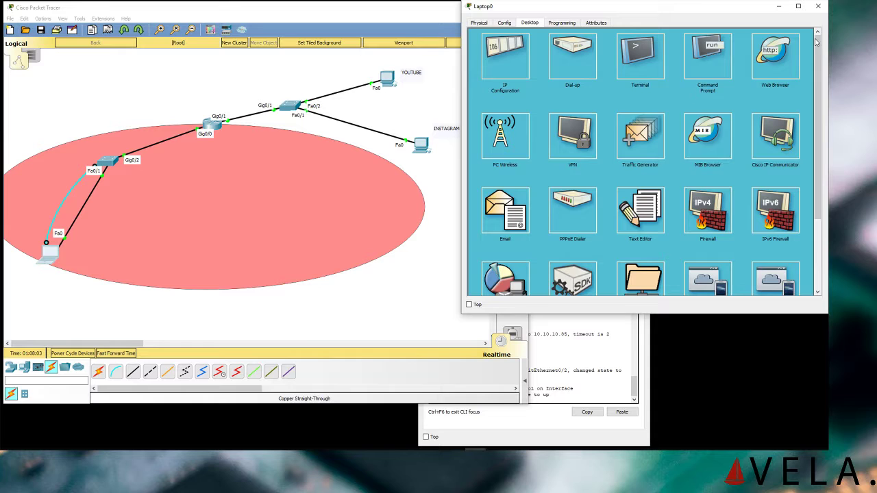
{"action": "left_click", "coordinate": [708, 49]}
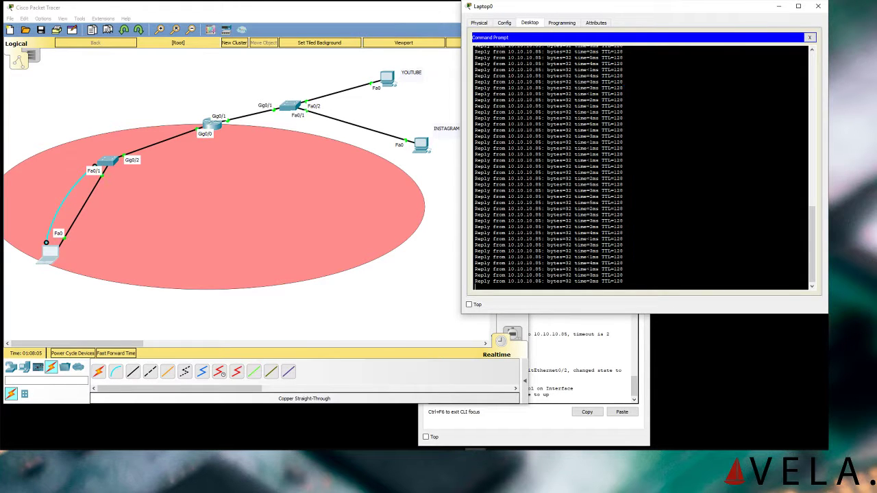
- Stop the running ping, then test the router's near side with ping -t 10.10.10.254 and stop it
{"action": "key", "text": "ctrl+c"}
{"action": "key", "text": "Up"}
{"action": "key", "text": "BackSpace"}
{"action": "key", "text": "BackSpace"}
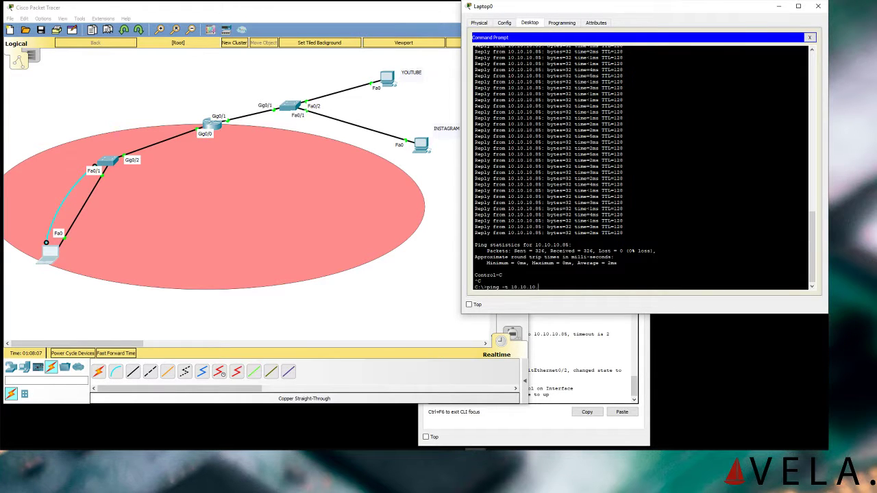
{"action": "type", "text": "254"}
{"action": "key", "text": "Return"}
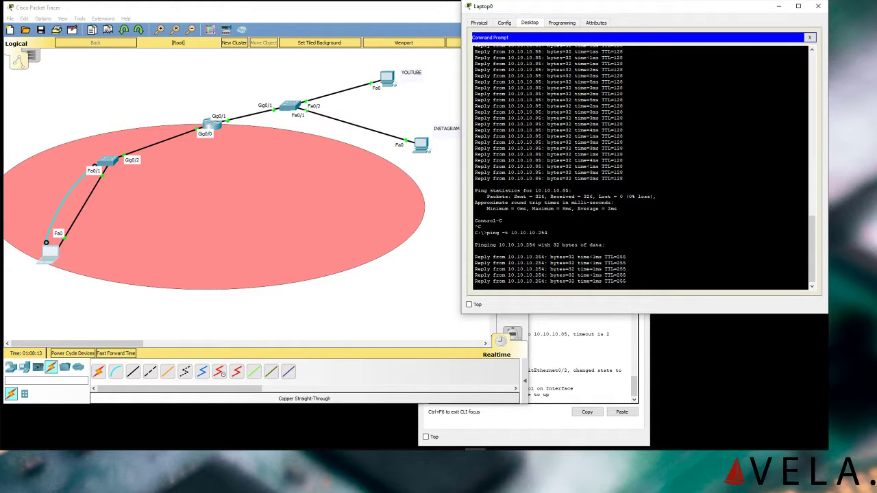
{"action": "key", "text": "ctrl+c"}
- Test the router's far-side interface from the laptop with ping -t 10.10.20.254, then stop the ping
{"action": "key", "text": "Up"}
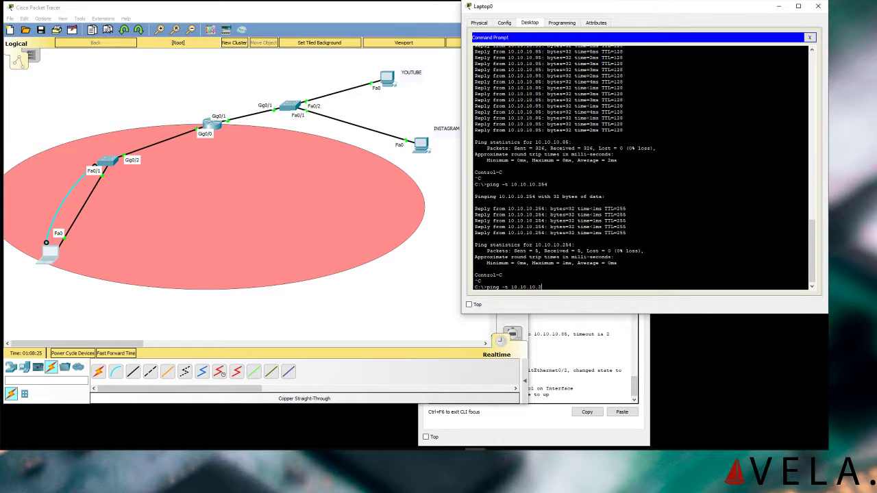
{"action": "key", "text": "BackSpace"}
{"action": "key", "text": "BackSpace"}
{"action": "key", "text": "BackSpace"}
{"action": "type", "text": "20.2"}
{"action": "key", "text": "Return"}
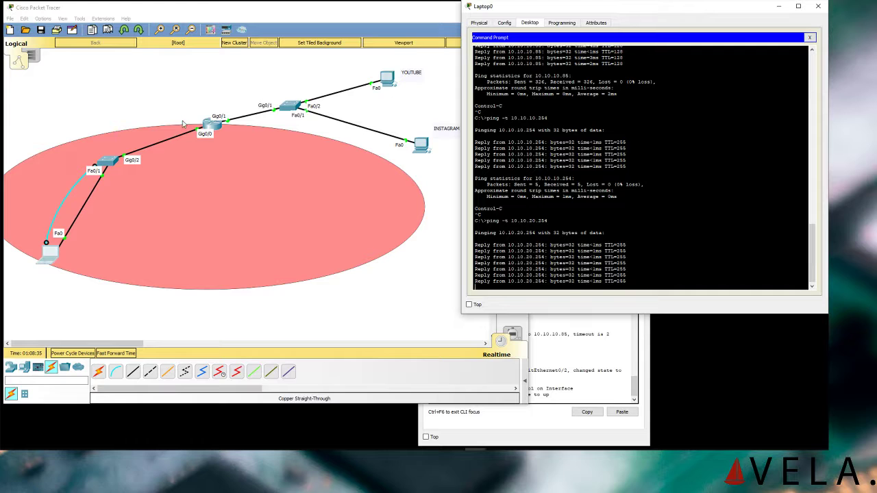
{"action": "key", "text": "ctrl+c"}
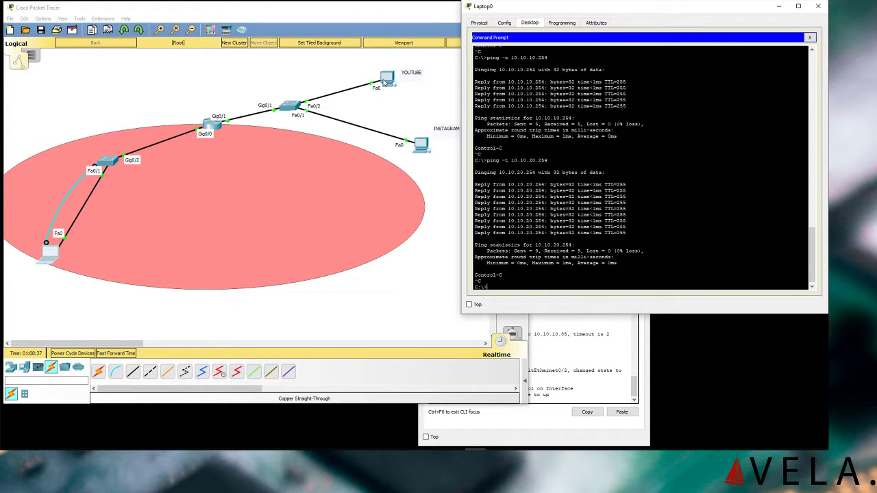
- Check the IP configuration of the YOUTUBE host and close its window
{"action": "left_click", "coordinate": [387, 79]}
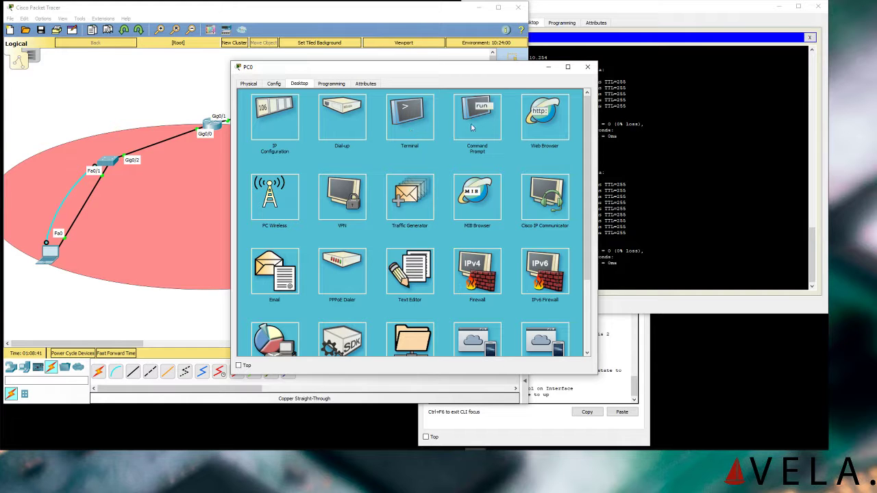
{"action": "left_click", "coordinate": [274, 116]}
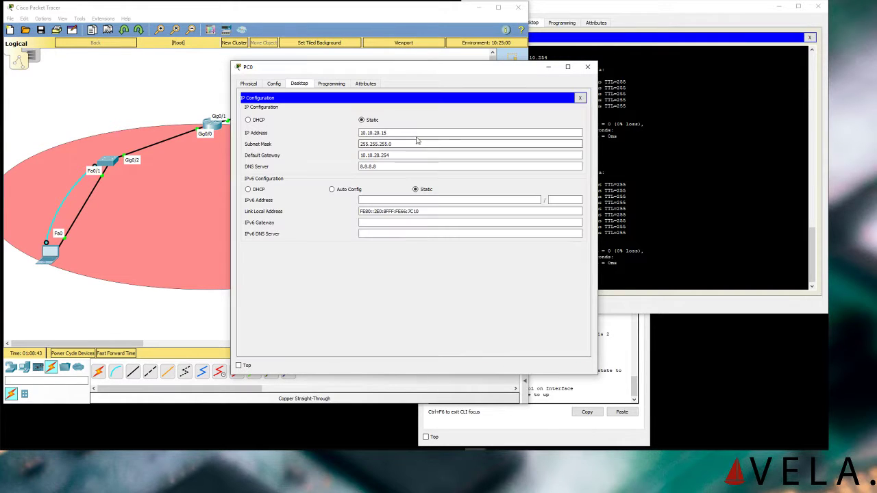
{"action": "left_click", "coordinate": [587, 66]}
- Test the laptop's connection to the YOUTUBE host with ping -t 10.10.20.15
{"action": "key", "text": "Up"}
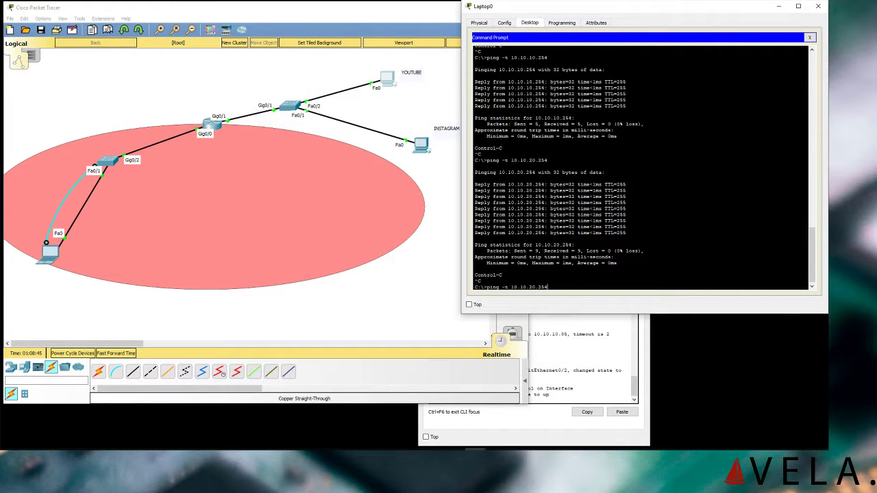
{"action": "key", "text": "BackSpace"}
{"action": "key", "text": "BackSpace"}
{"action": "type", "text": "15"}
{"action": "key", "text": "Return"}
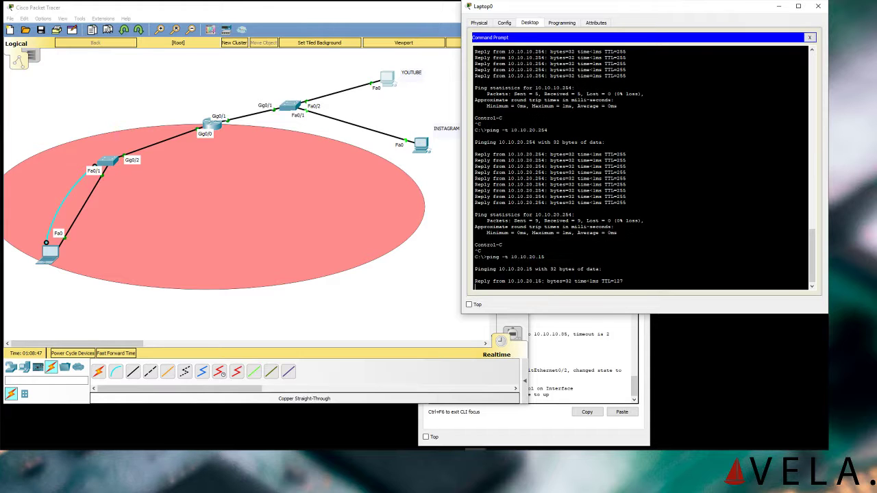